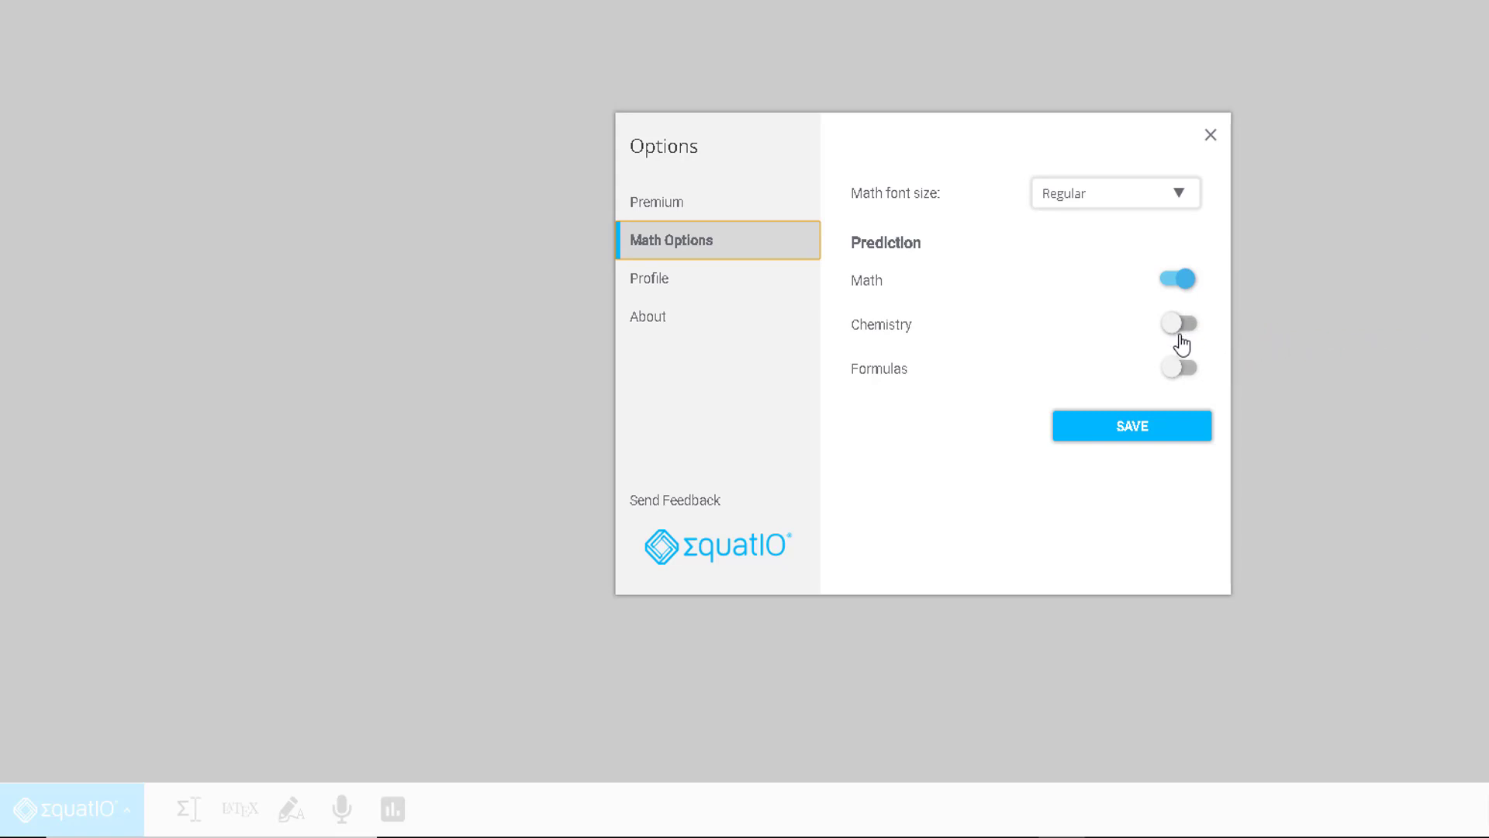
Step: Review EquatIO's Profile and About pages, close Options, and start a new blank Word document
click(686, 283)
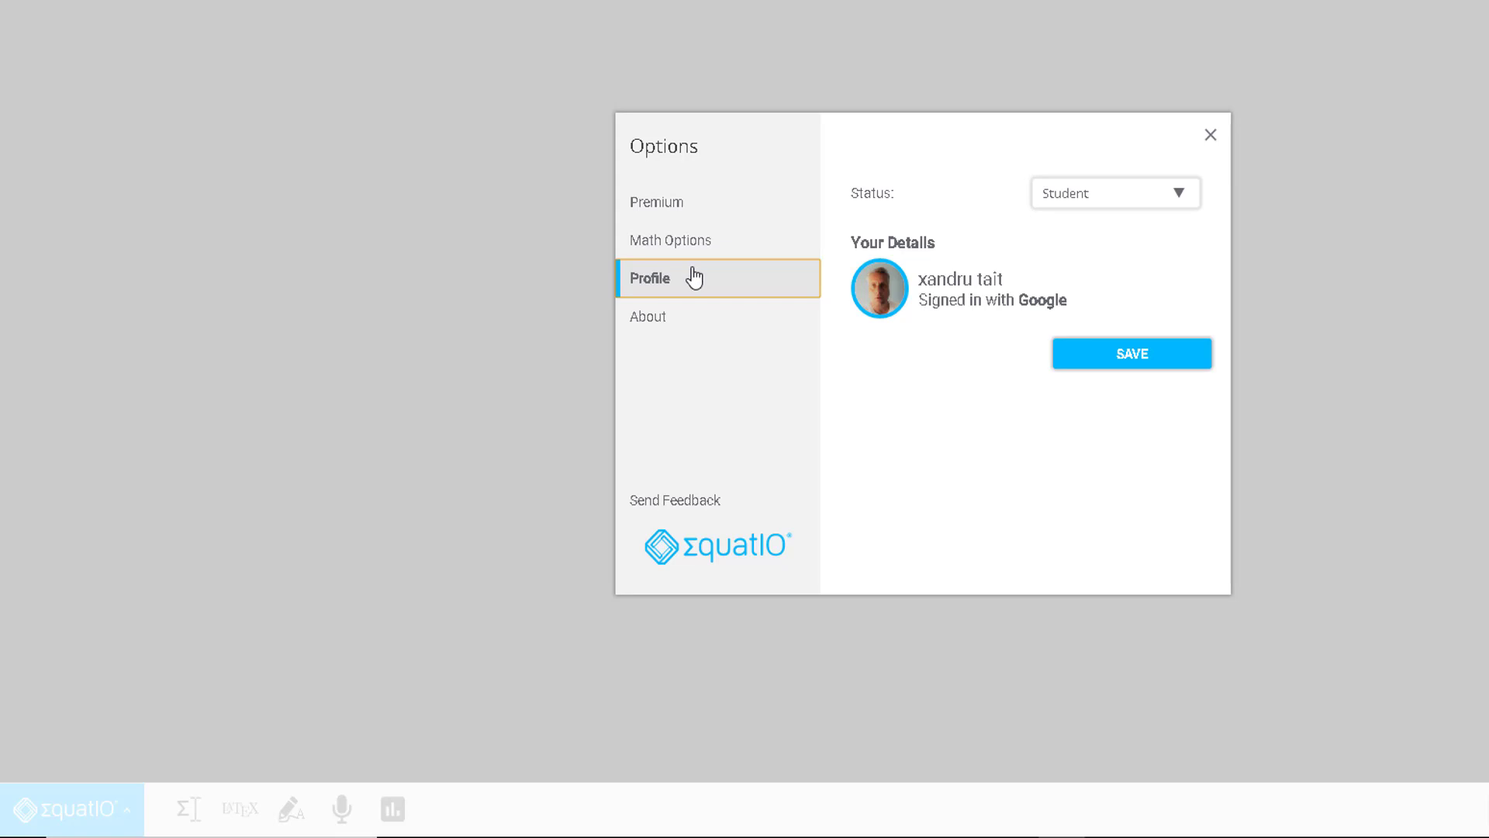
click(674, 335)
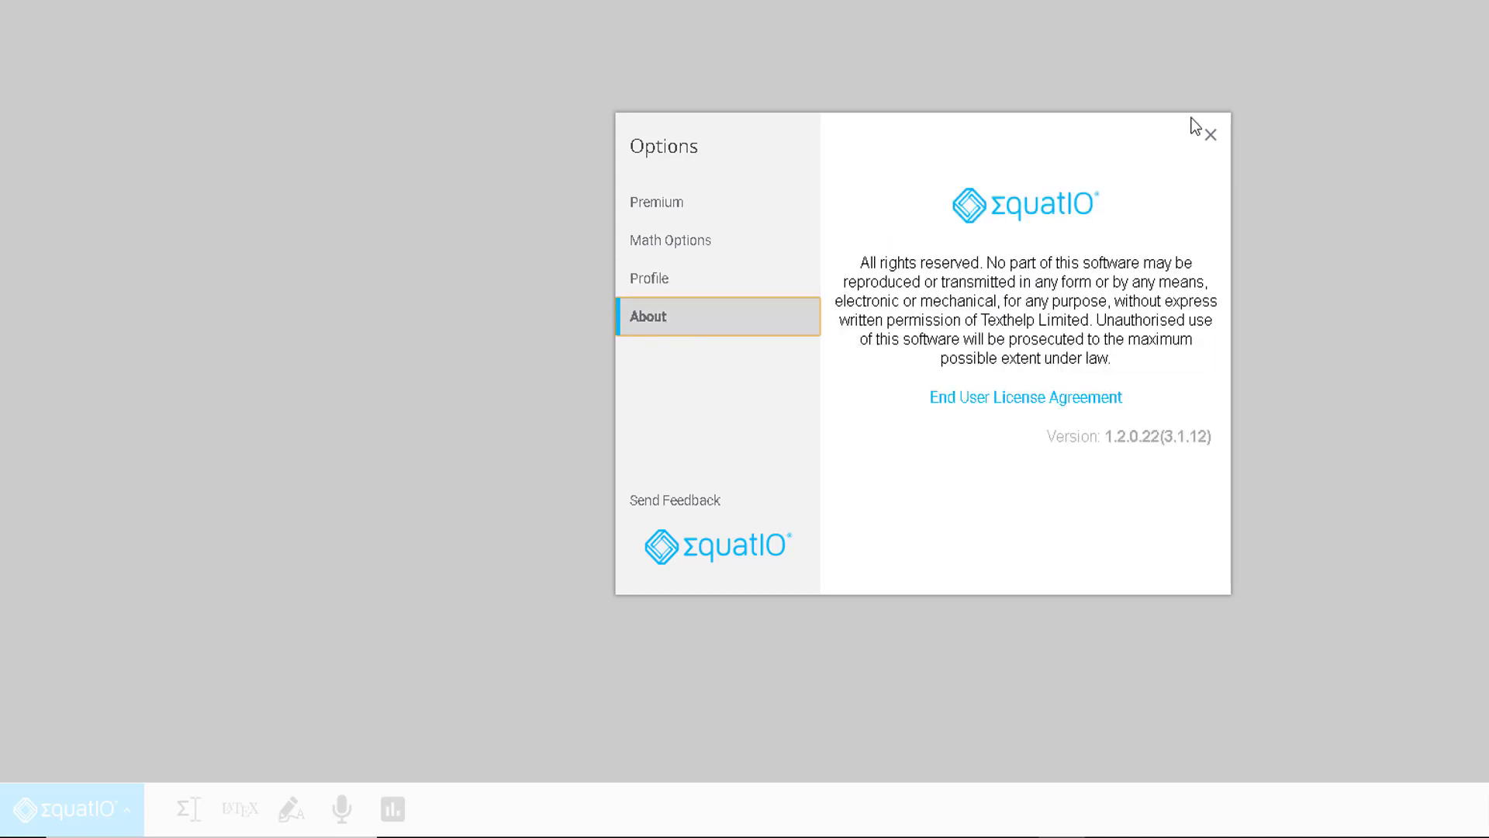
click(1211, 137)
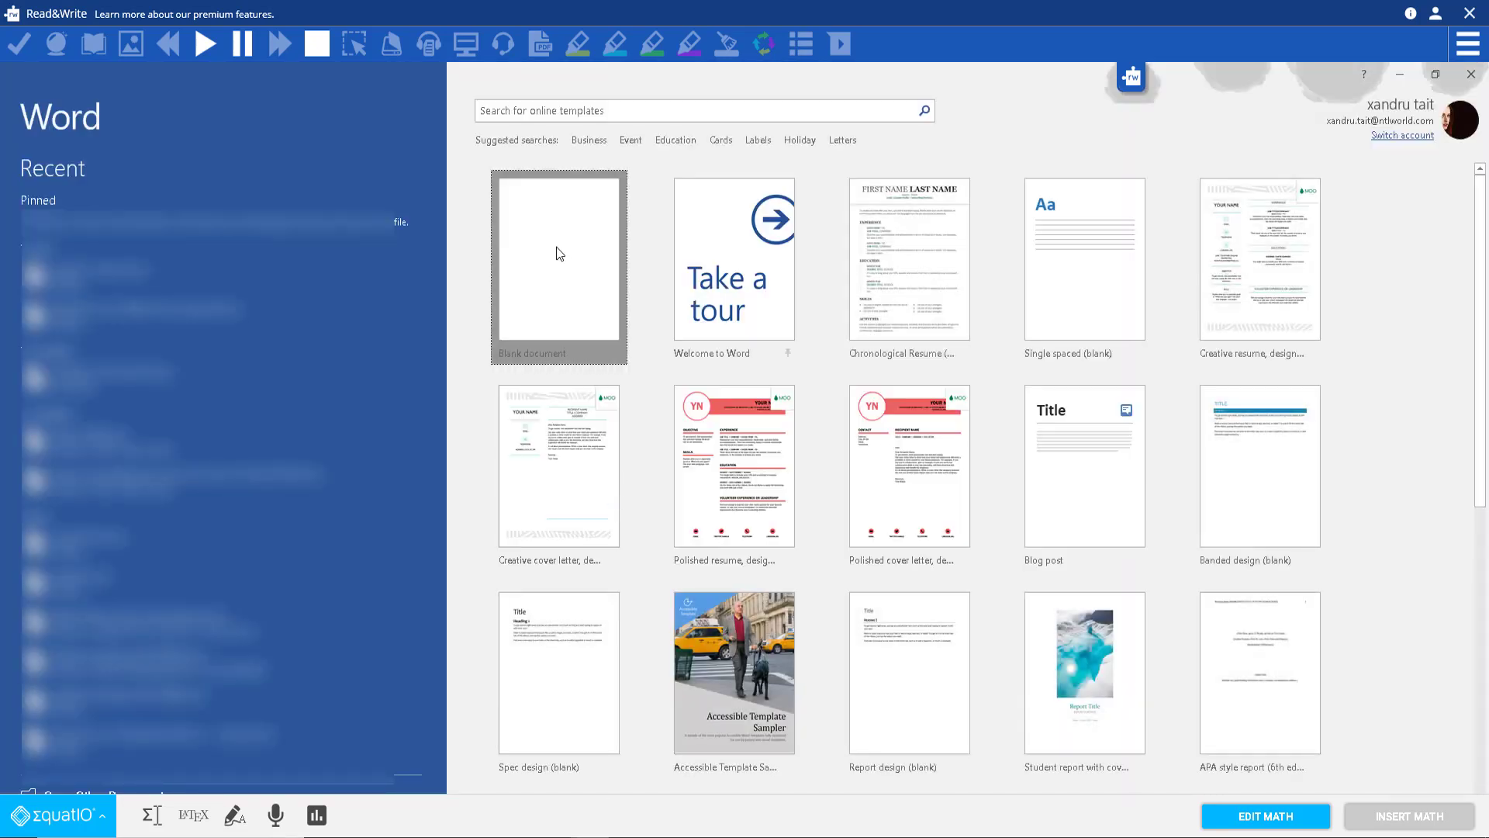
click(556, 253)
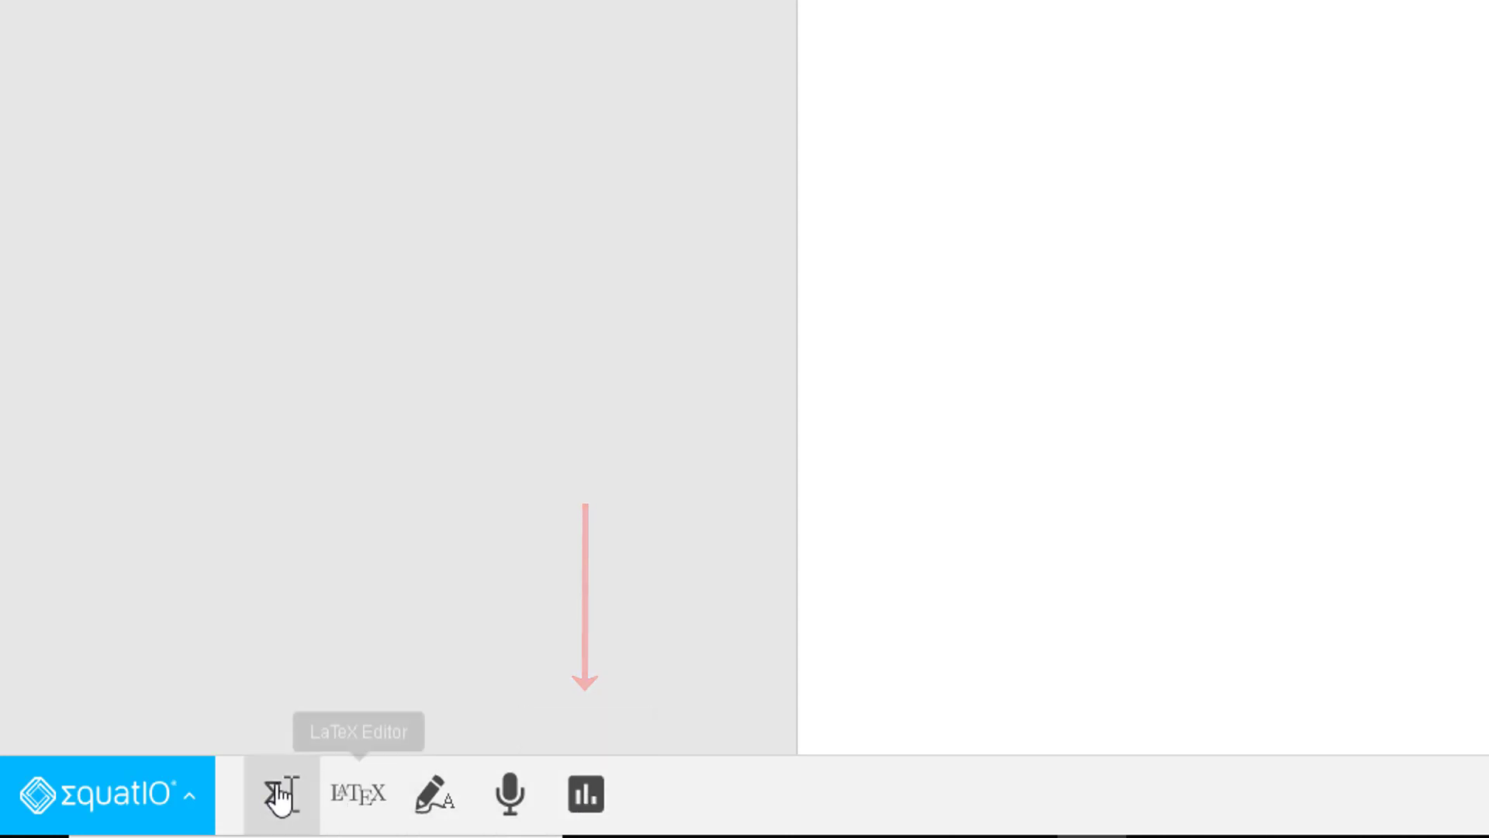
Step: Enter 9 + 5x/2 = 4 in the math editor using the plus, fraction and equals suggestions
click(276, 796)
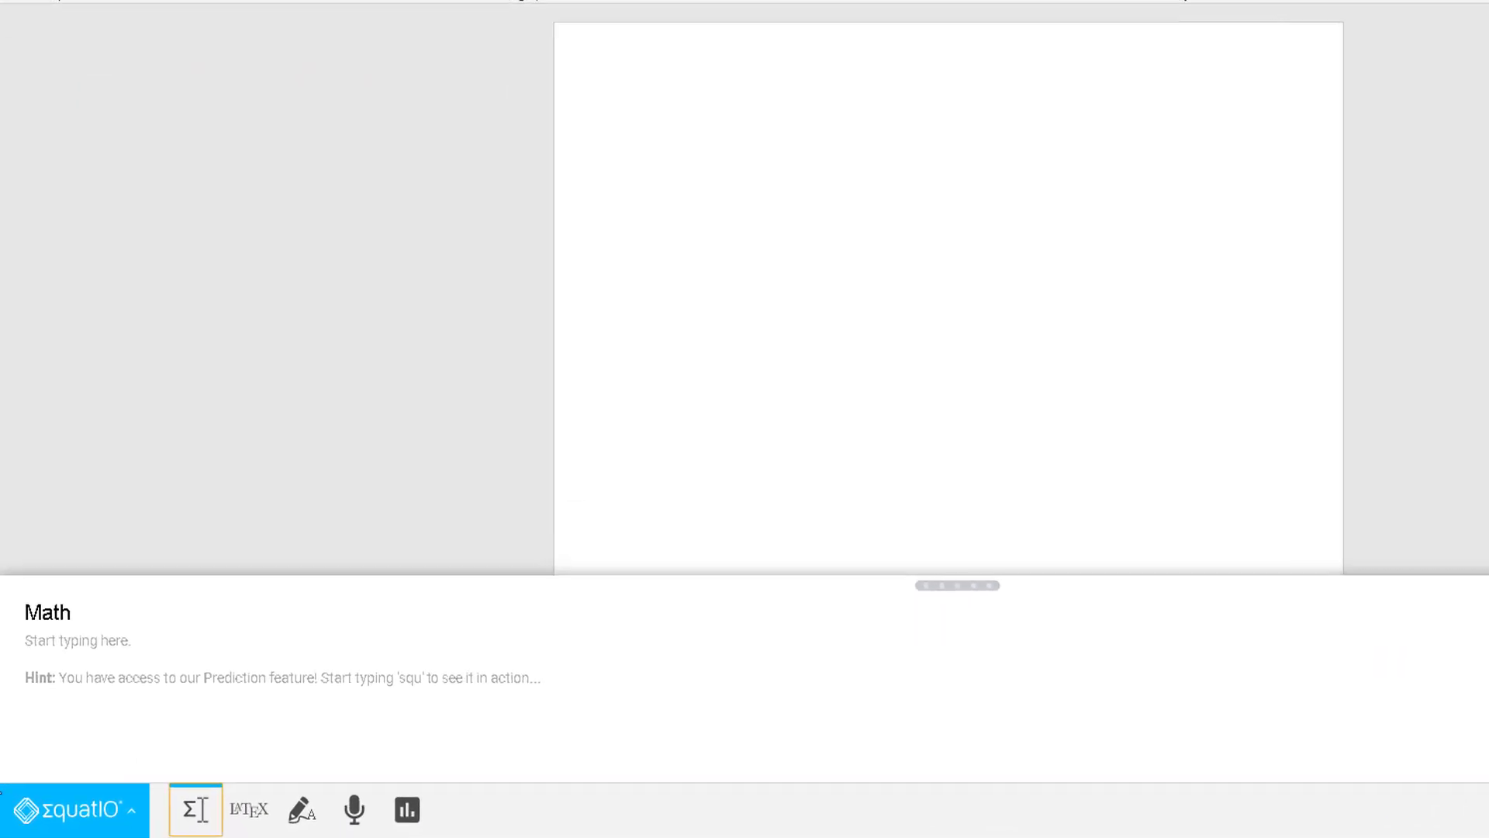
click(39, 626)
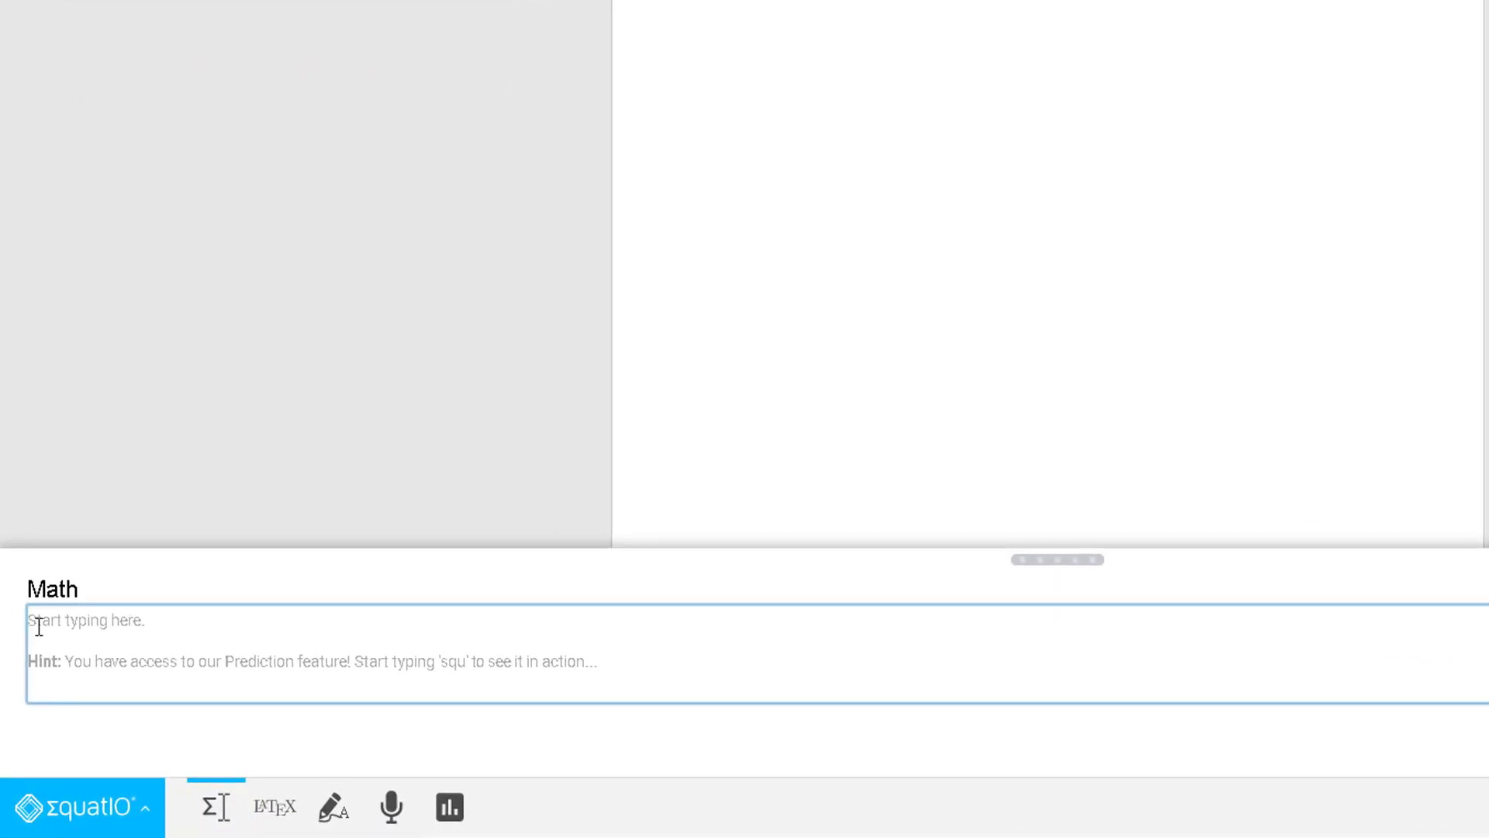
text(9)
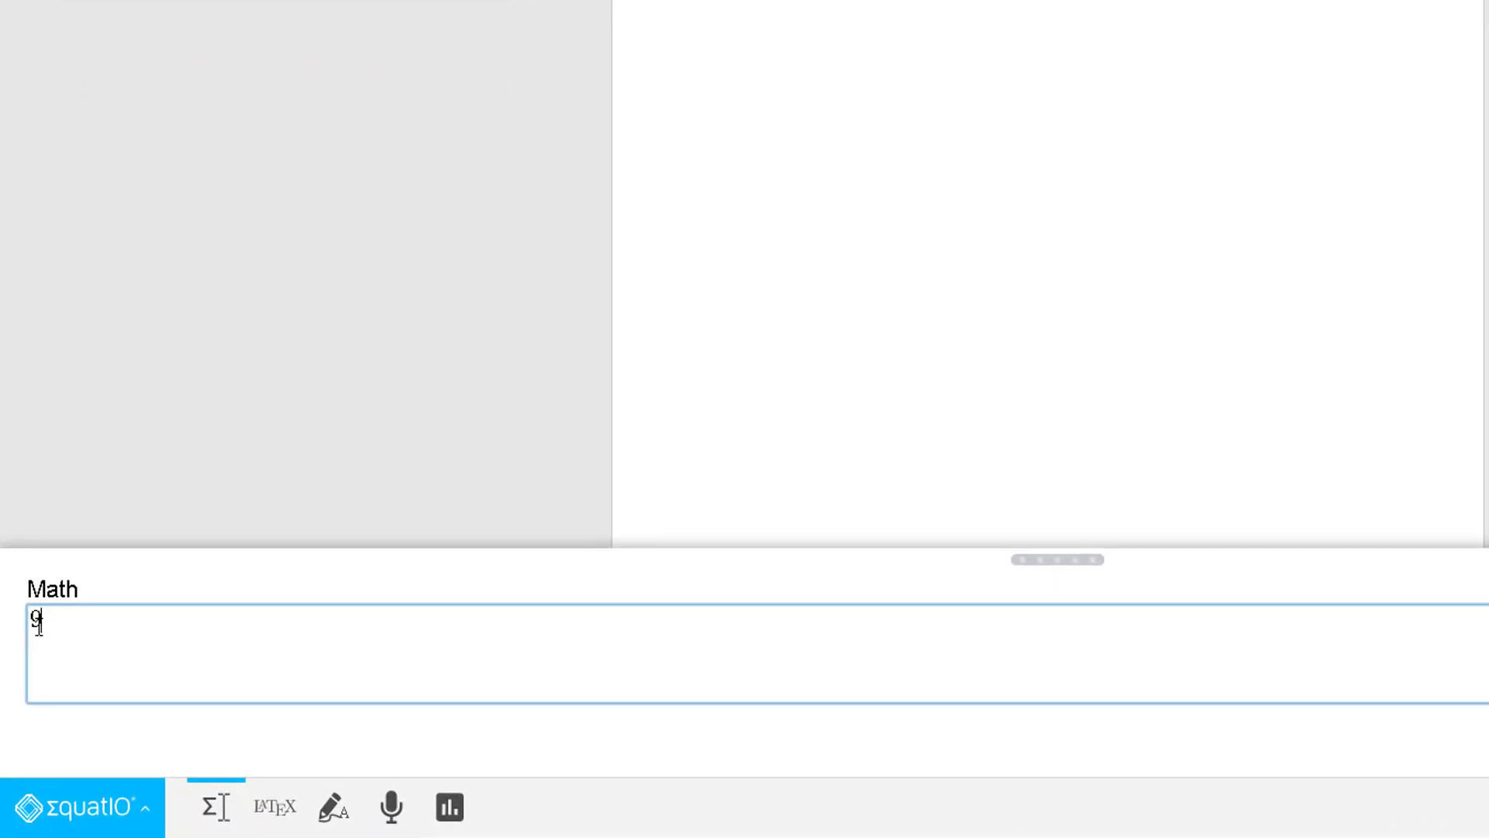
text(pl)
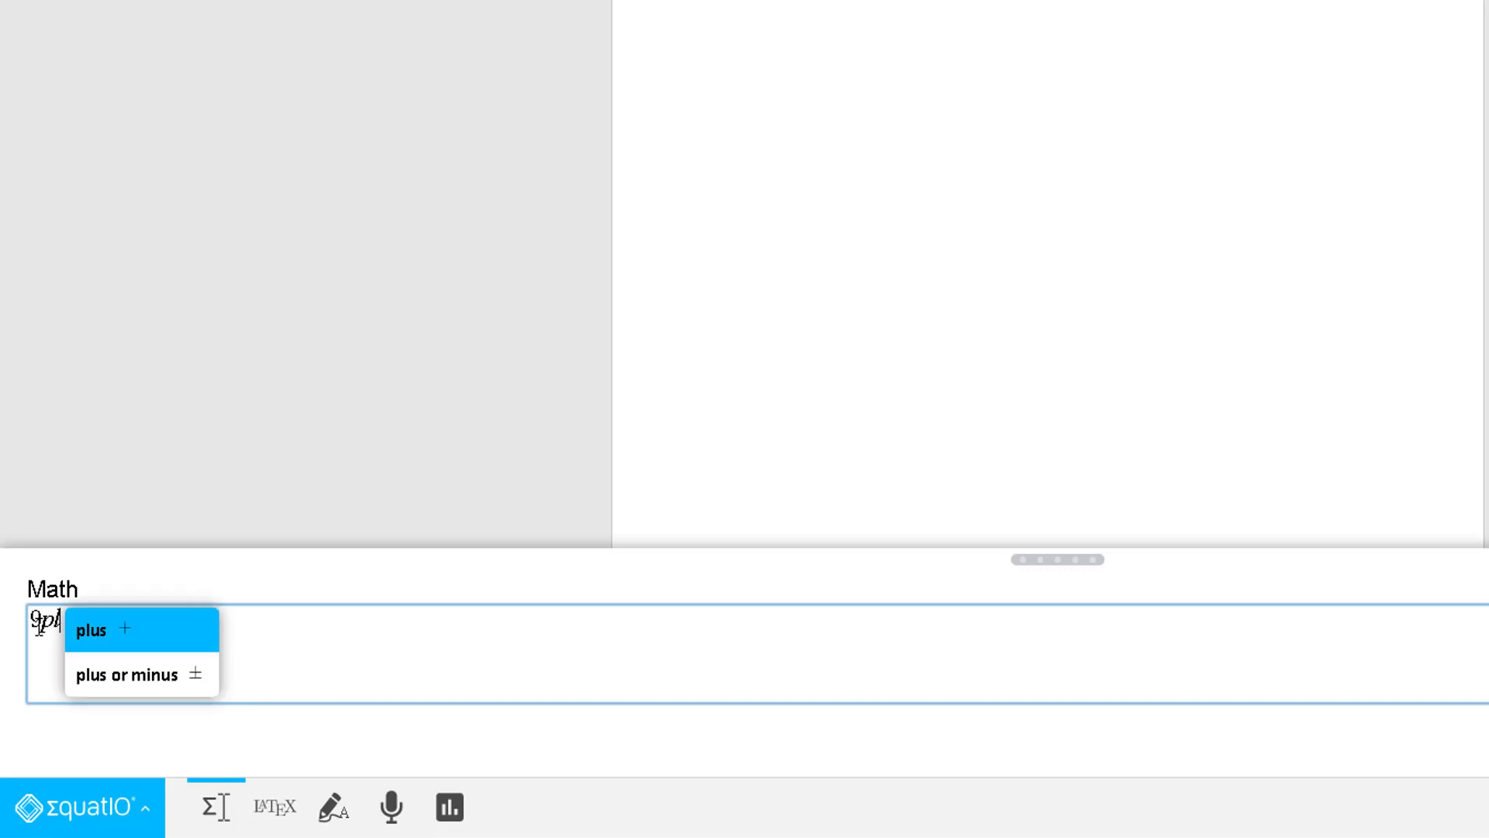
key(Return)
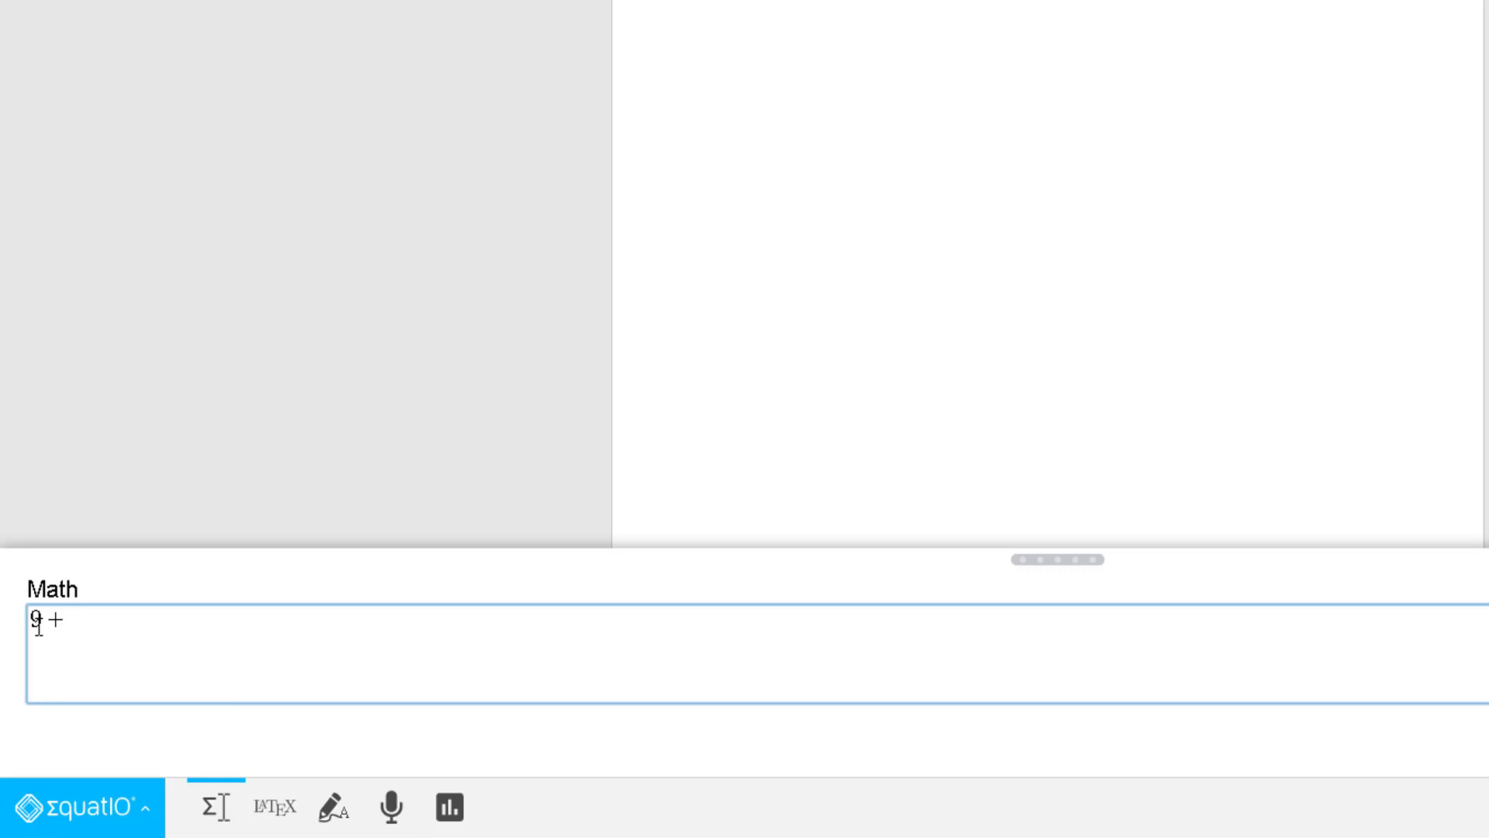
text(5xov)
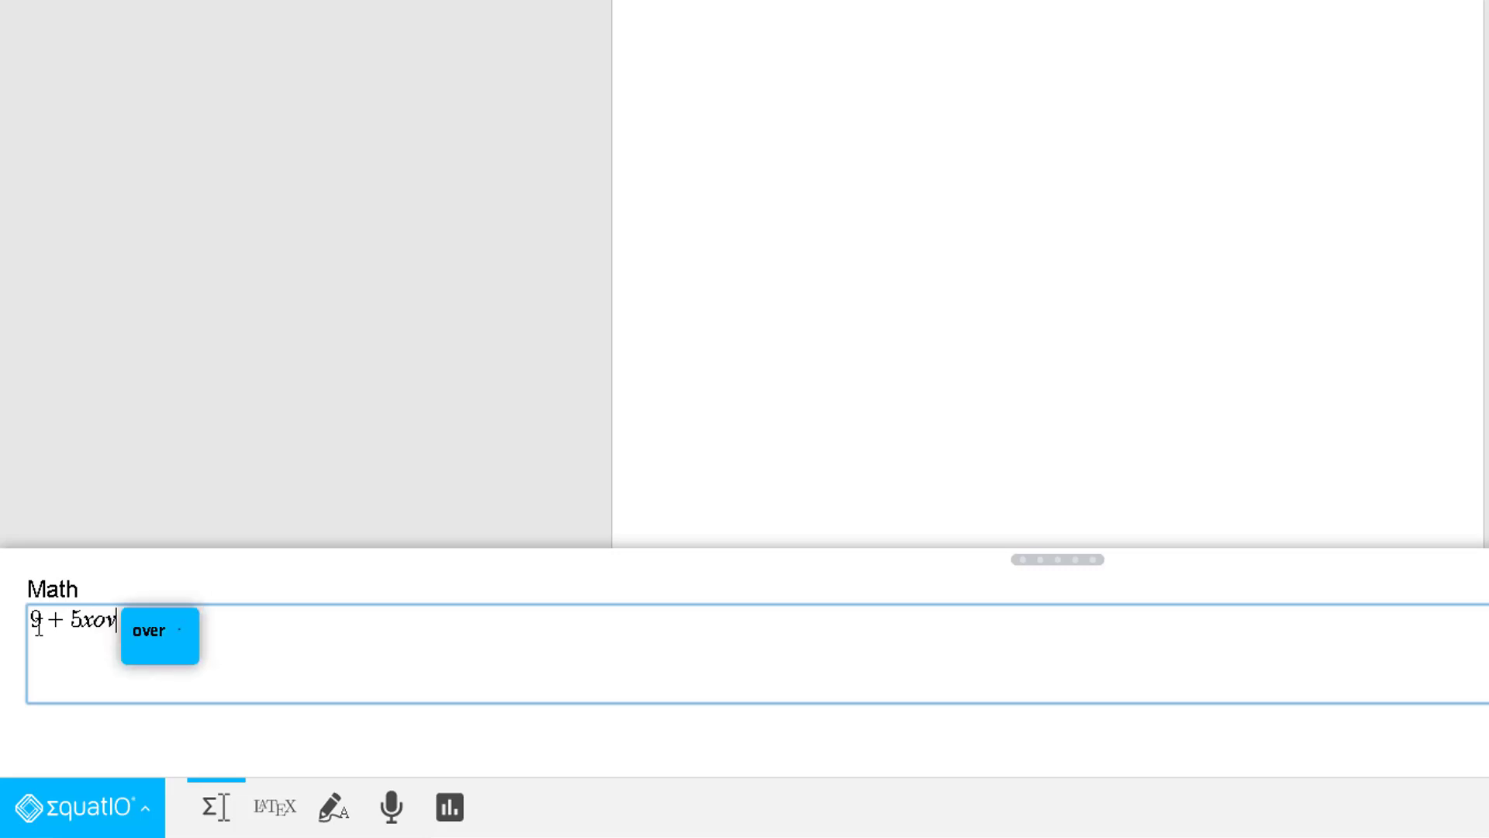
key(Return)
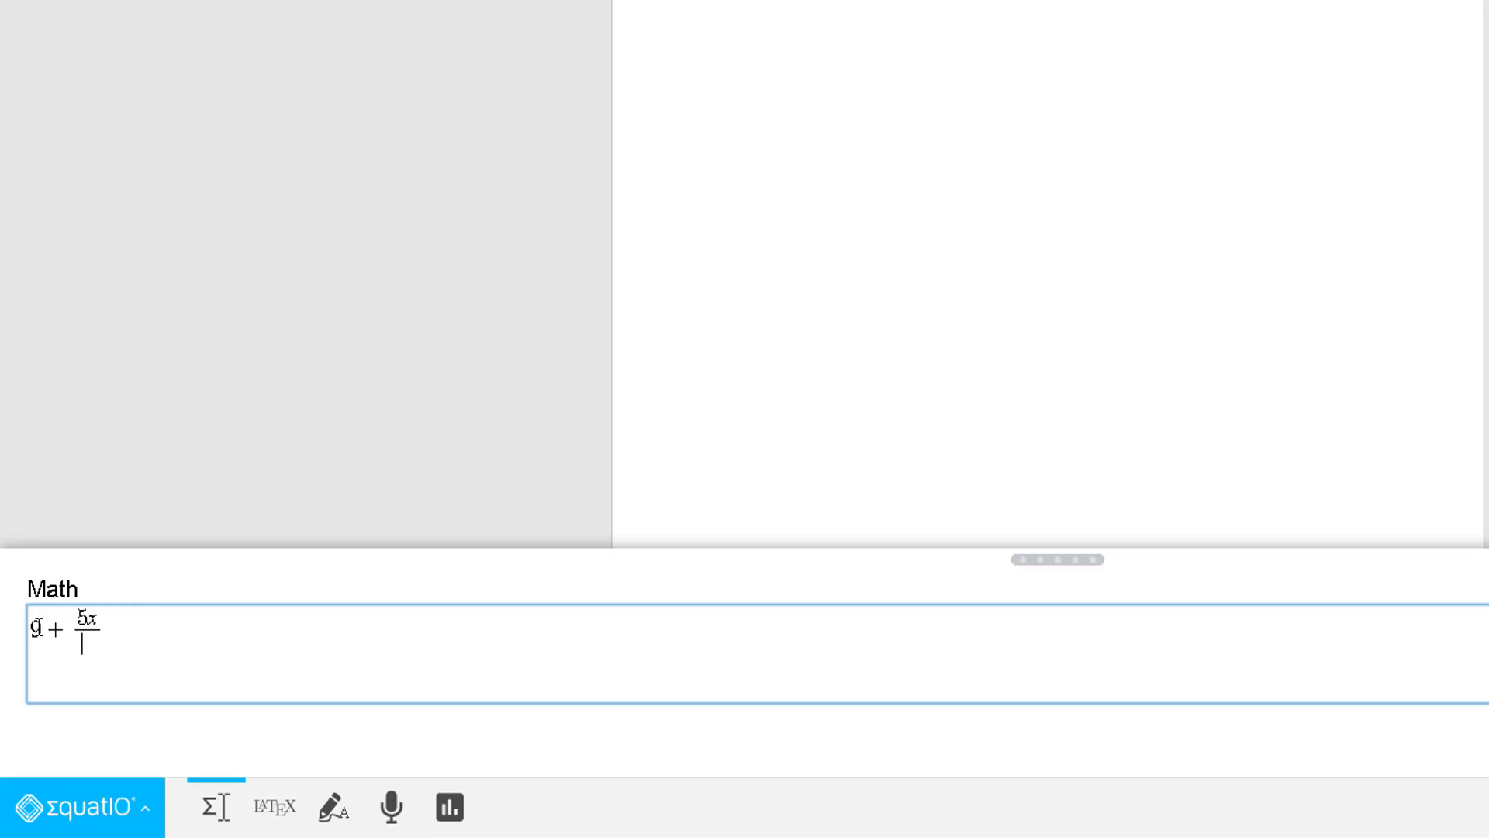
text(2)
key(Tab)
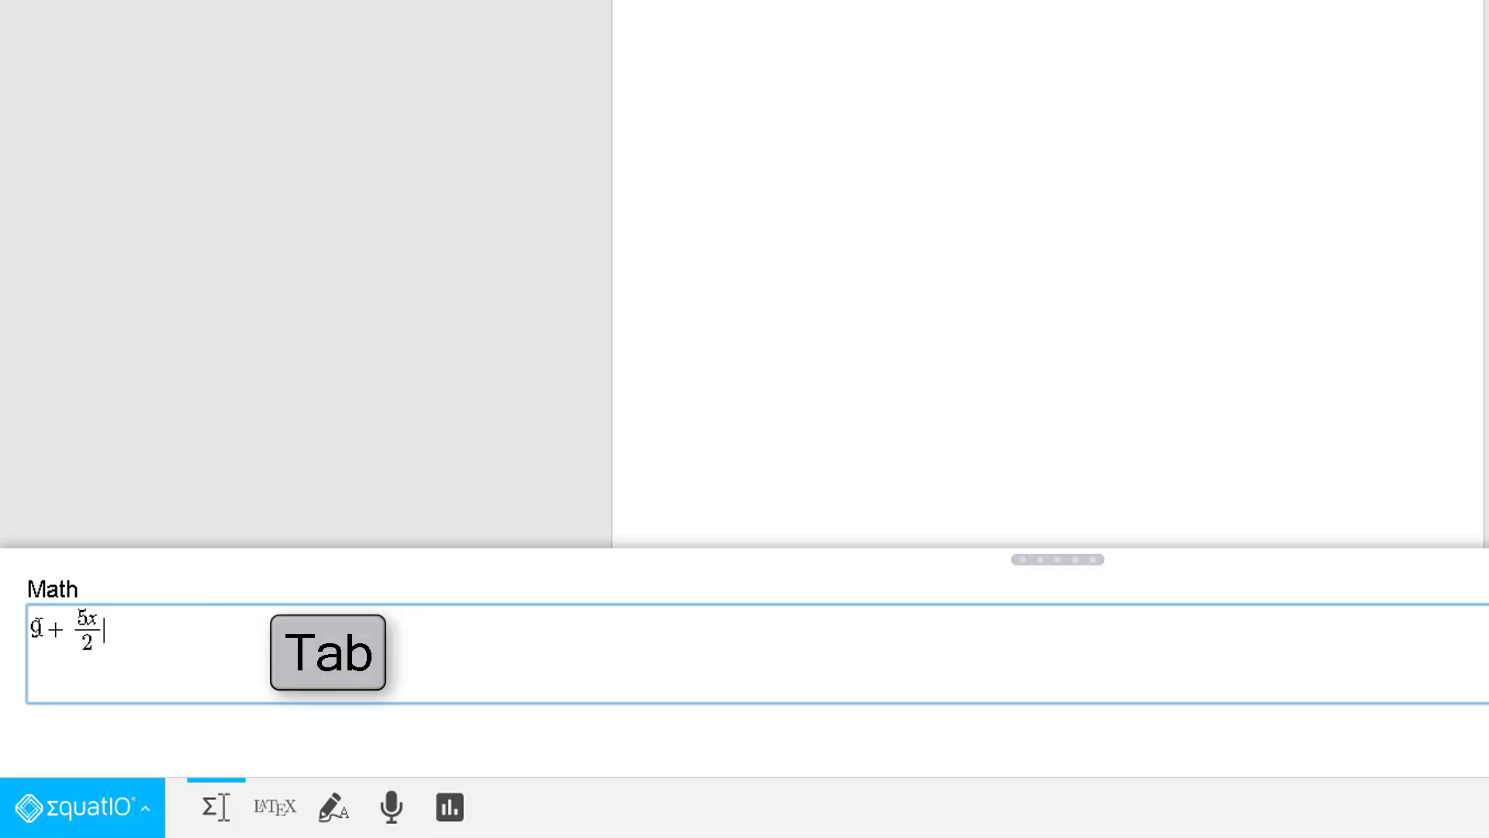
text(eq)
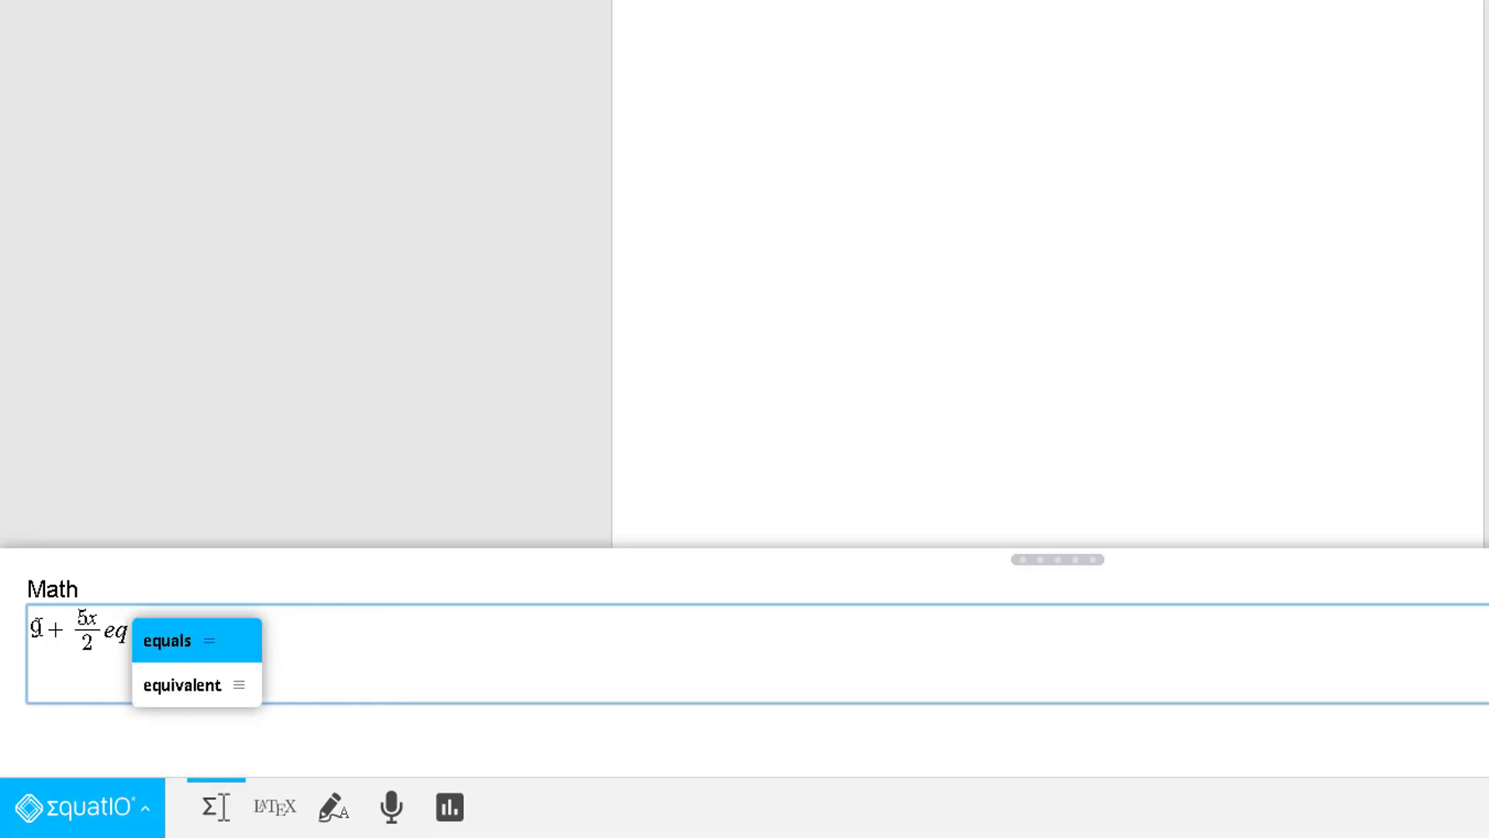
key(Return)
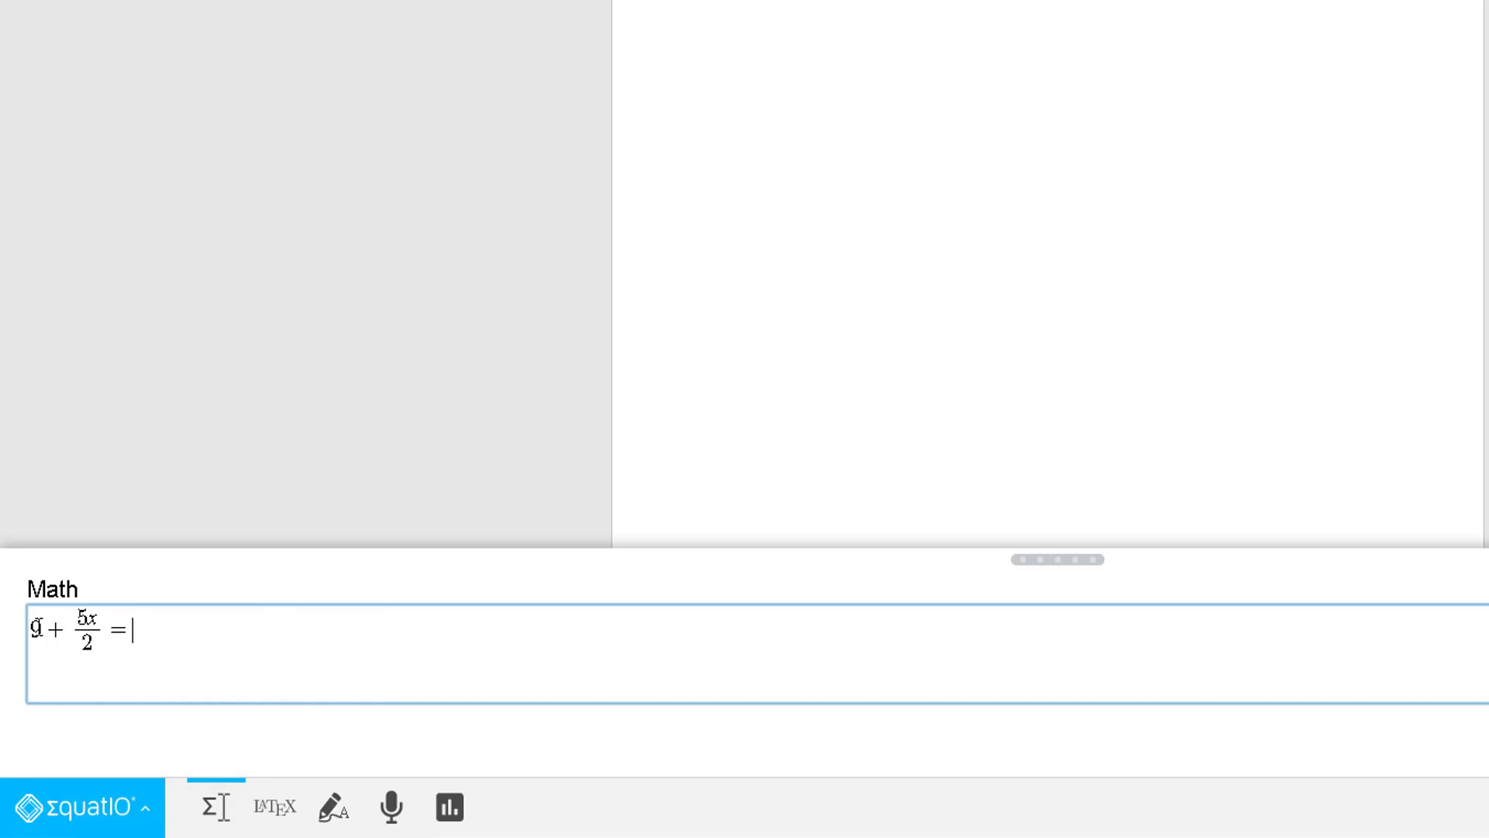
text(4)
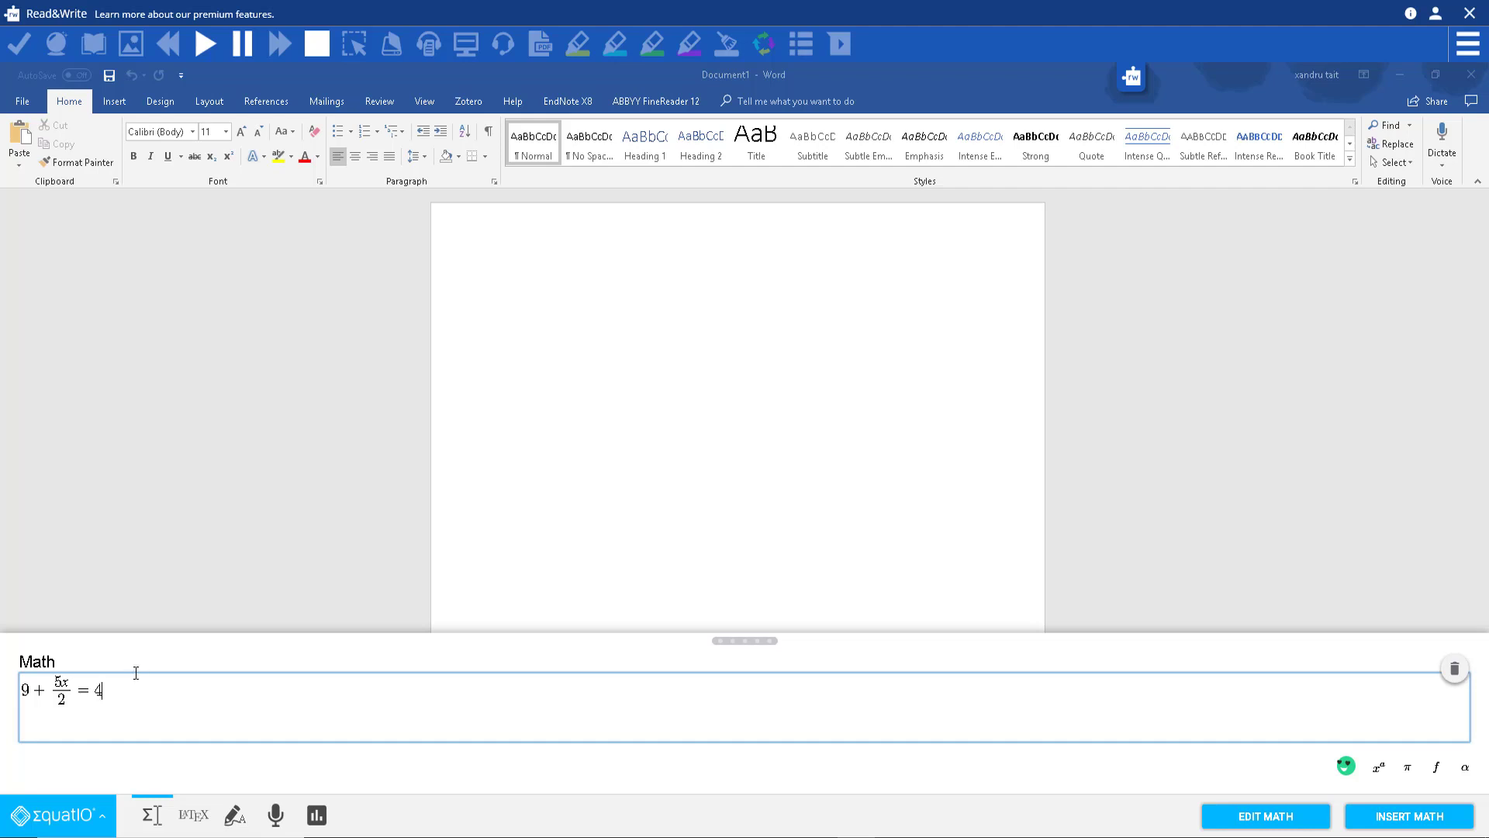
click(77, 821)
click(37, 644)
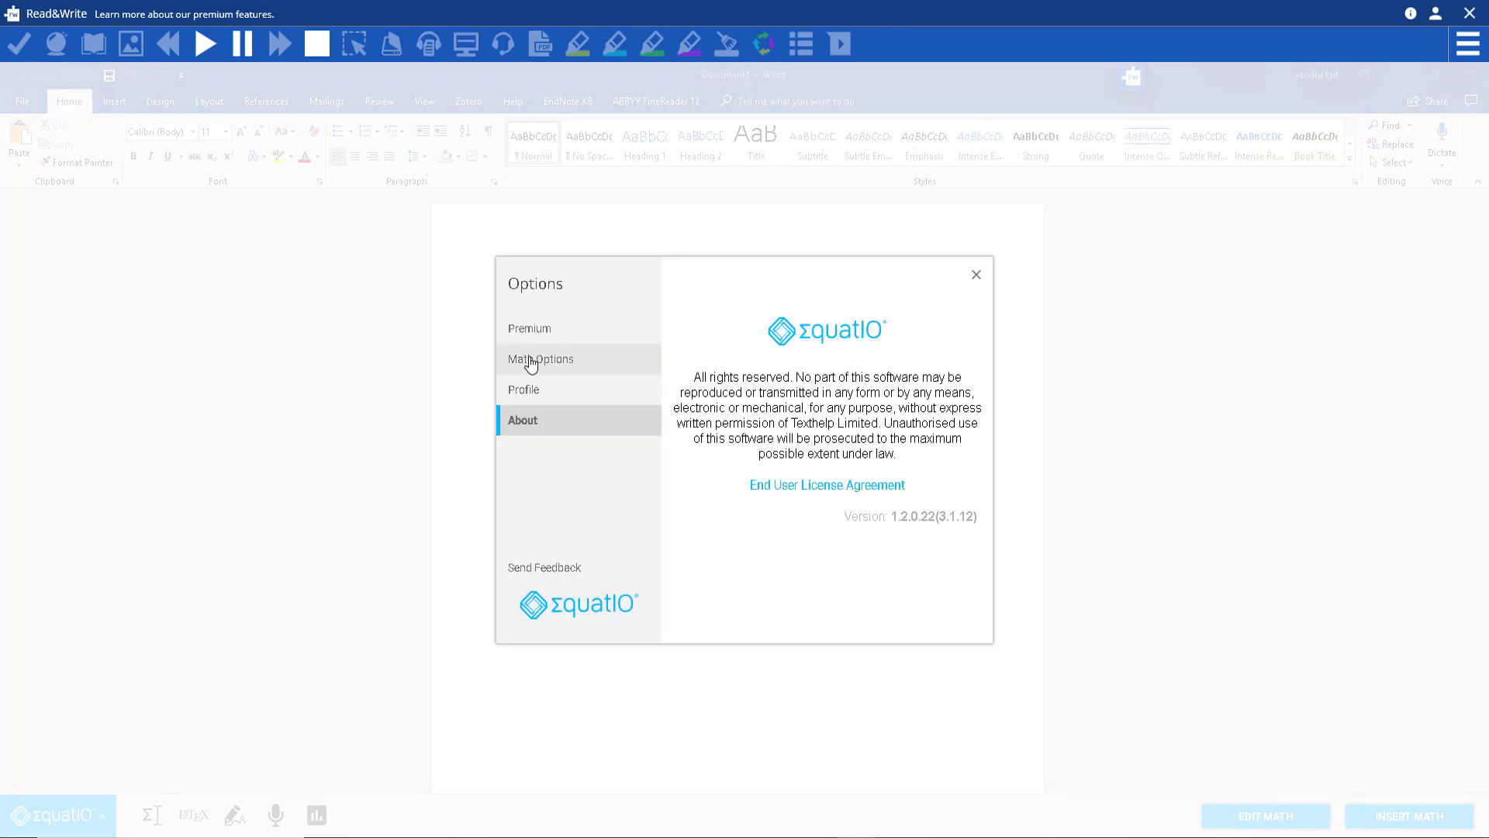
click(535, 360)
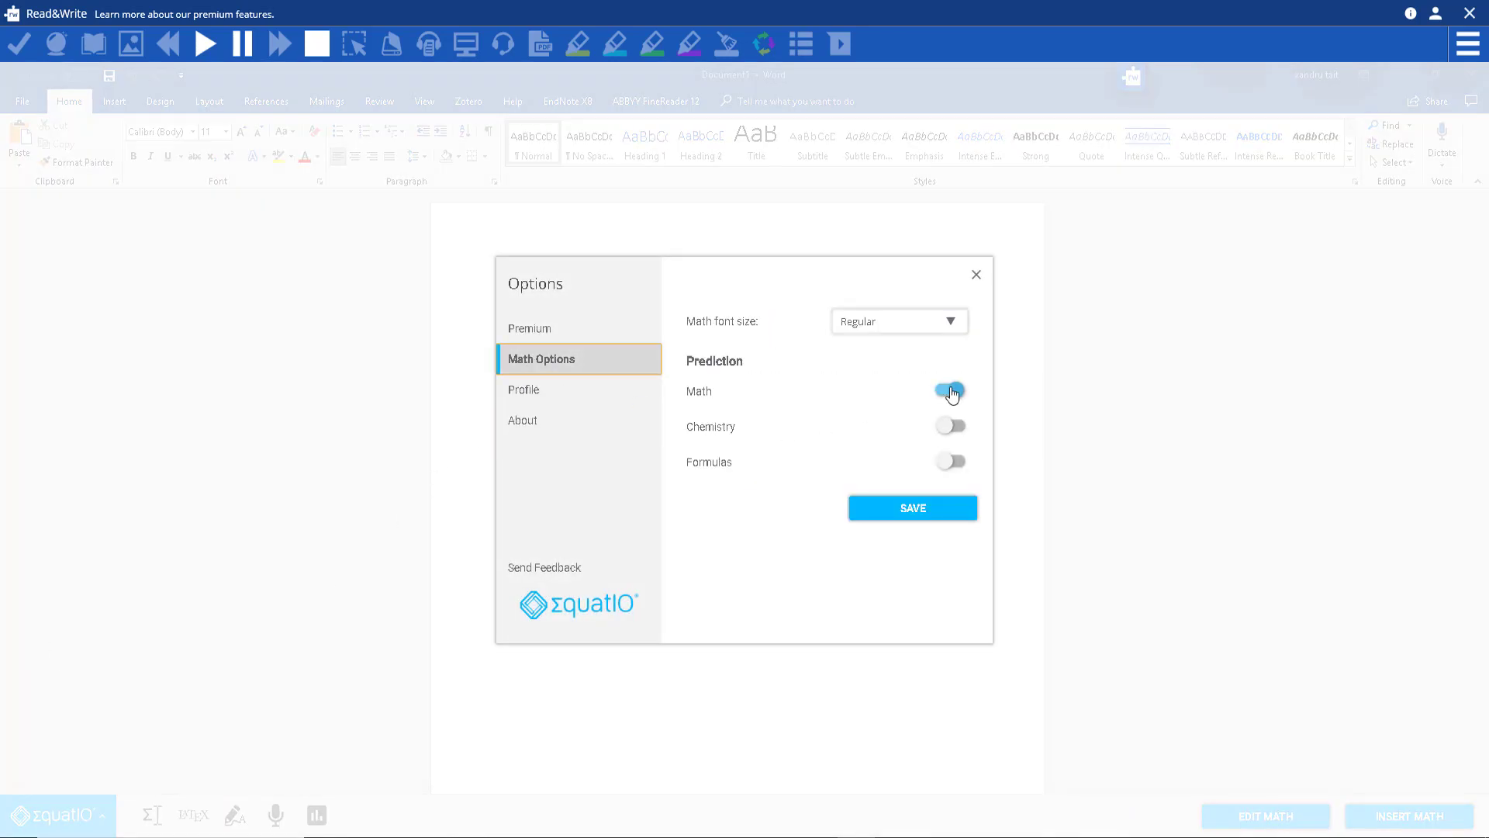
click(976, 276)
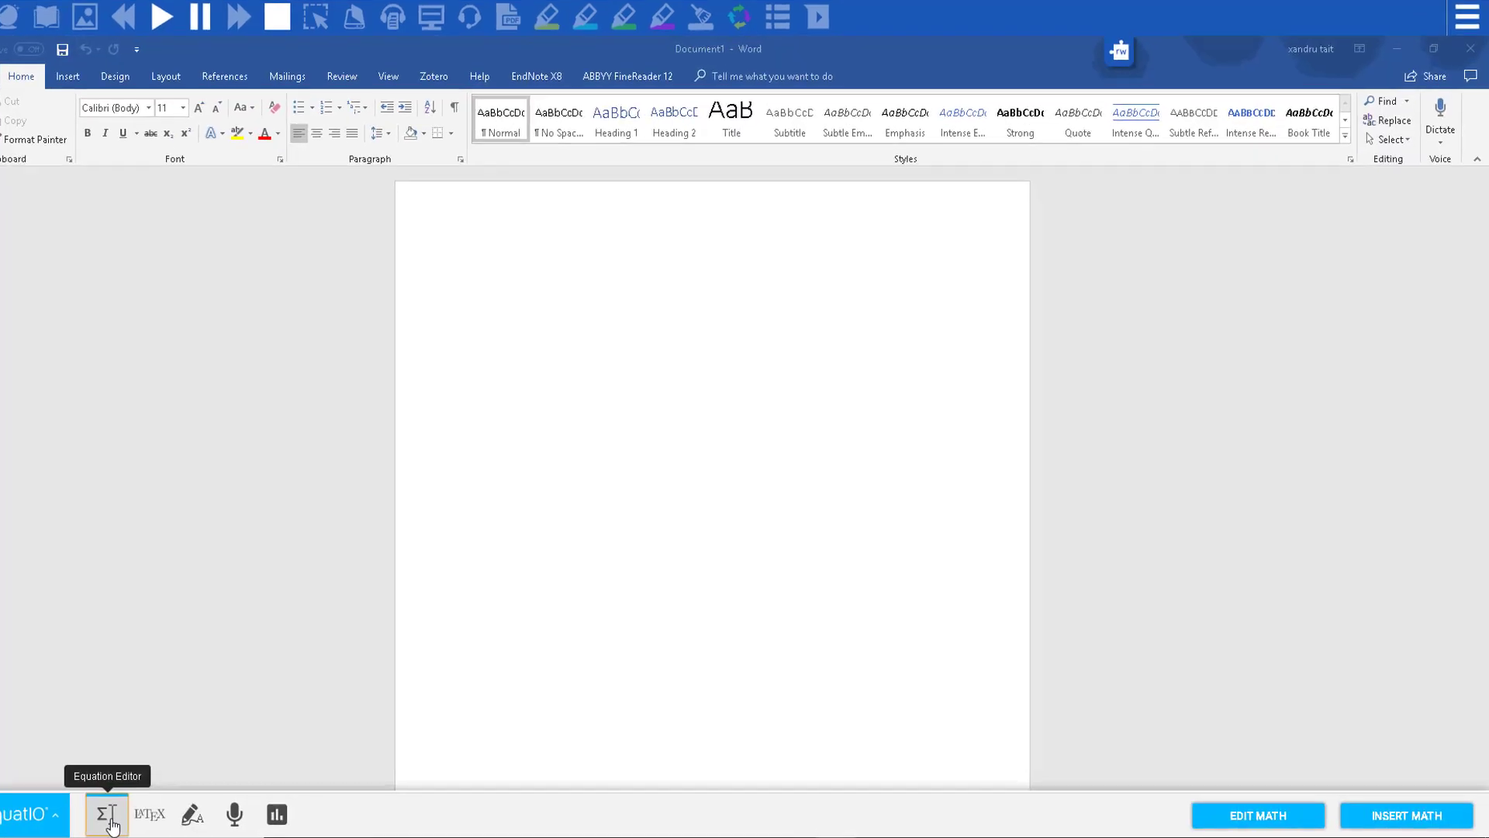
click(152, 814)
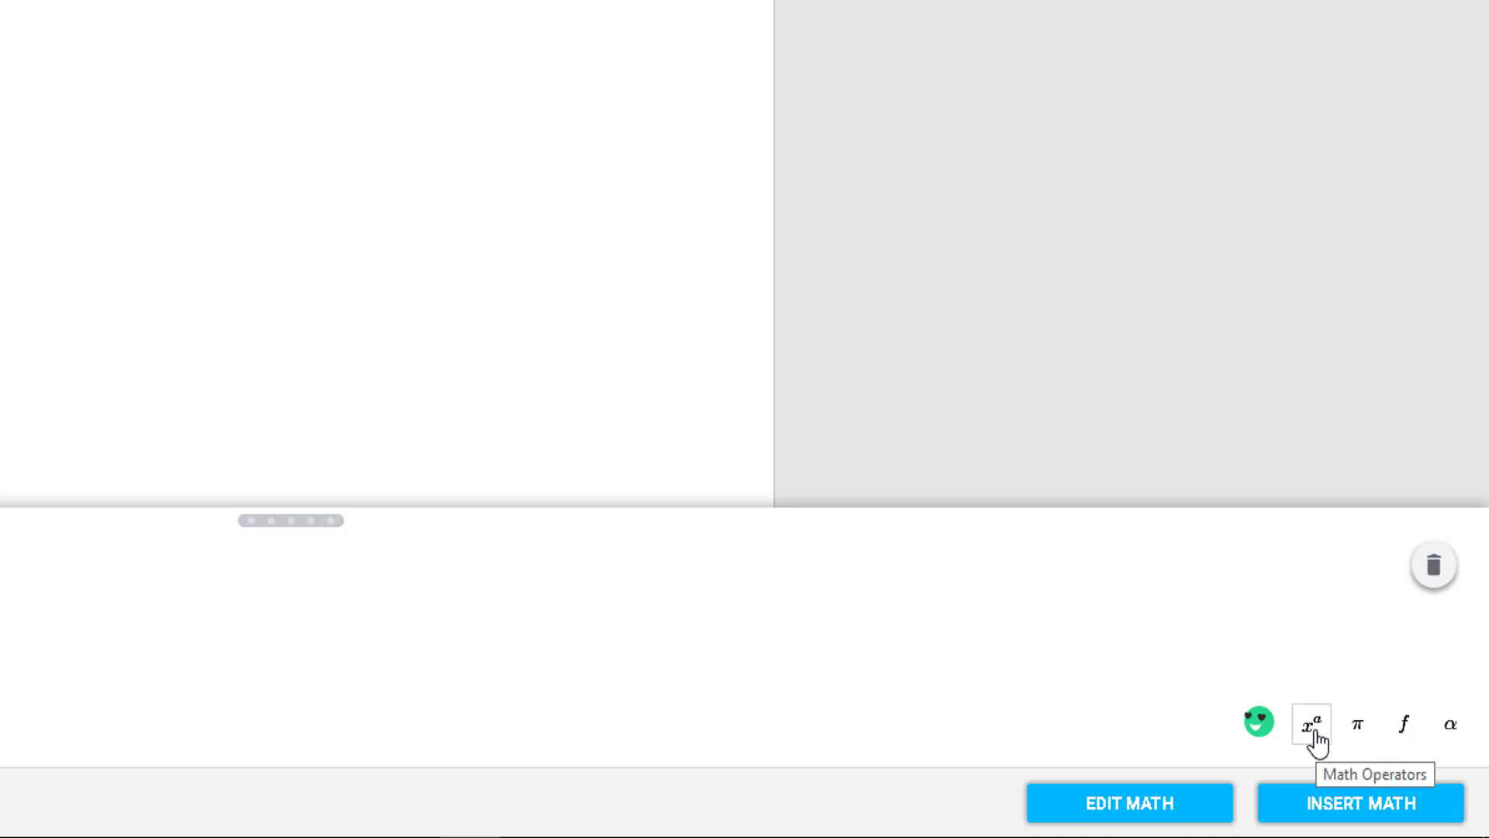
Step: Append a ÷ sign and the quadratic formula template after the 4
click(1312, 725)
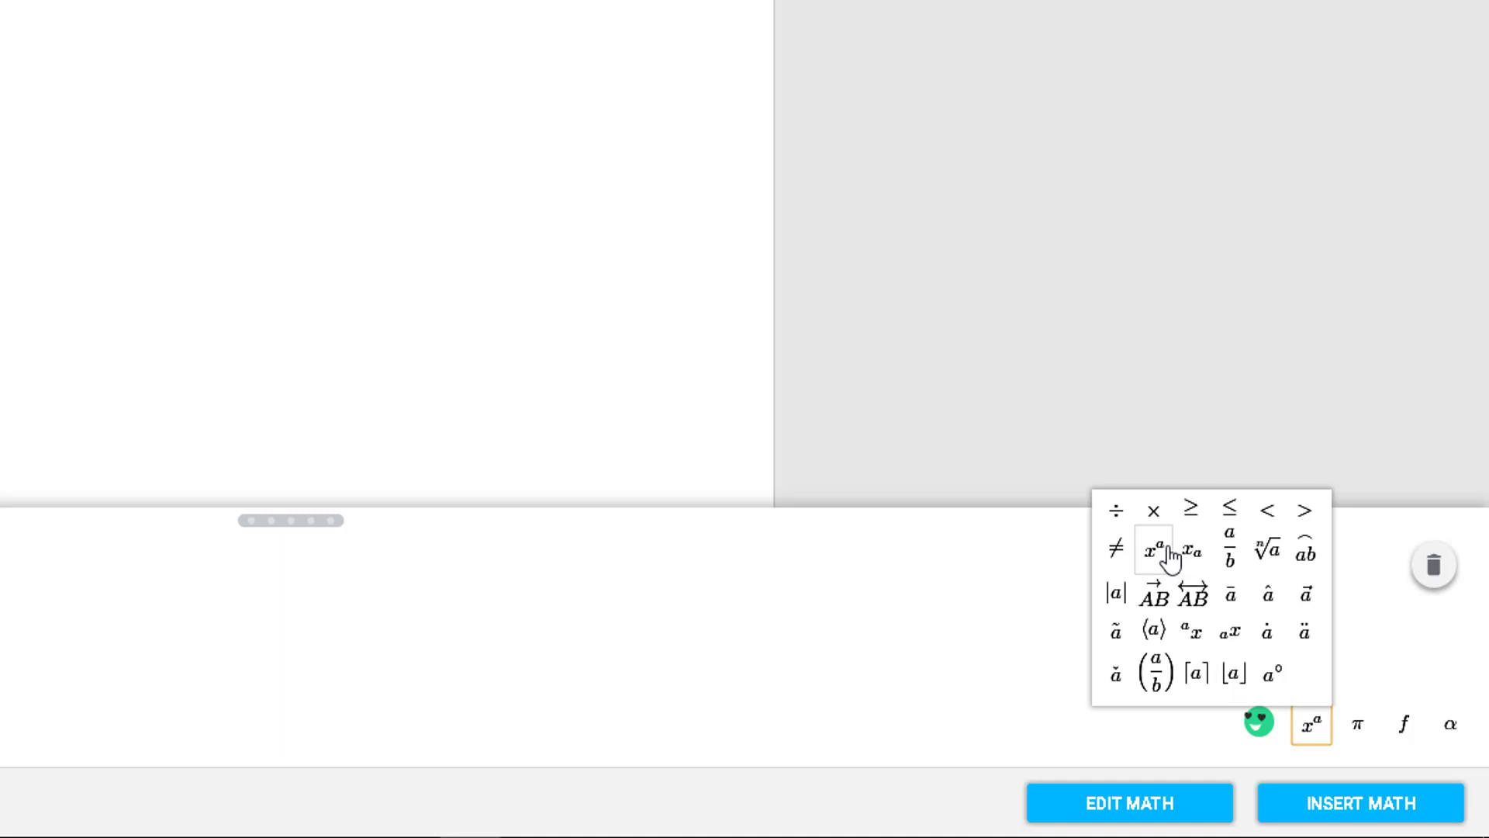
click(1114, 516)
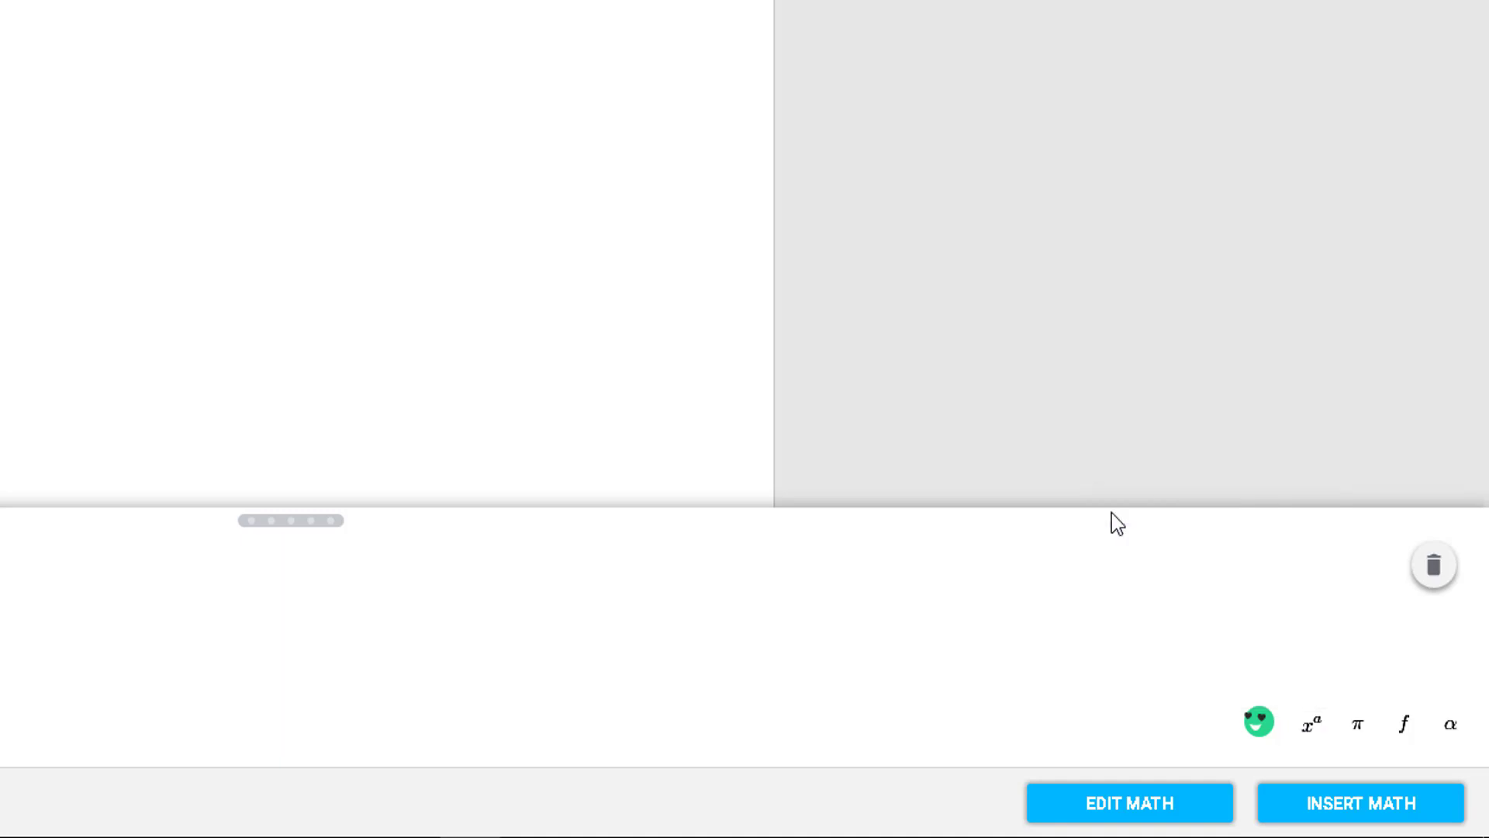
click(1358, 729)
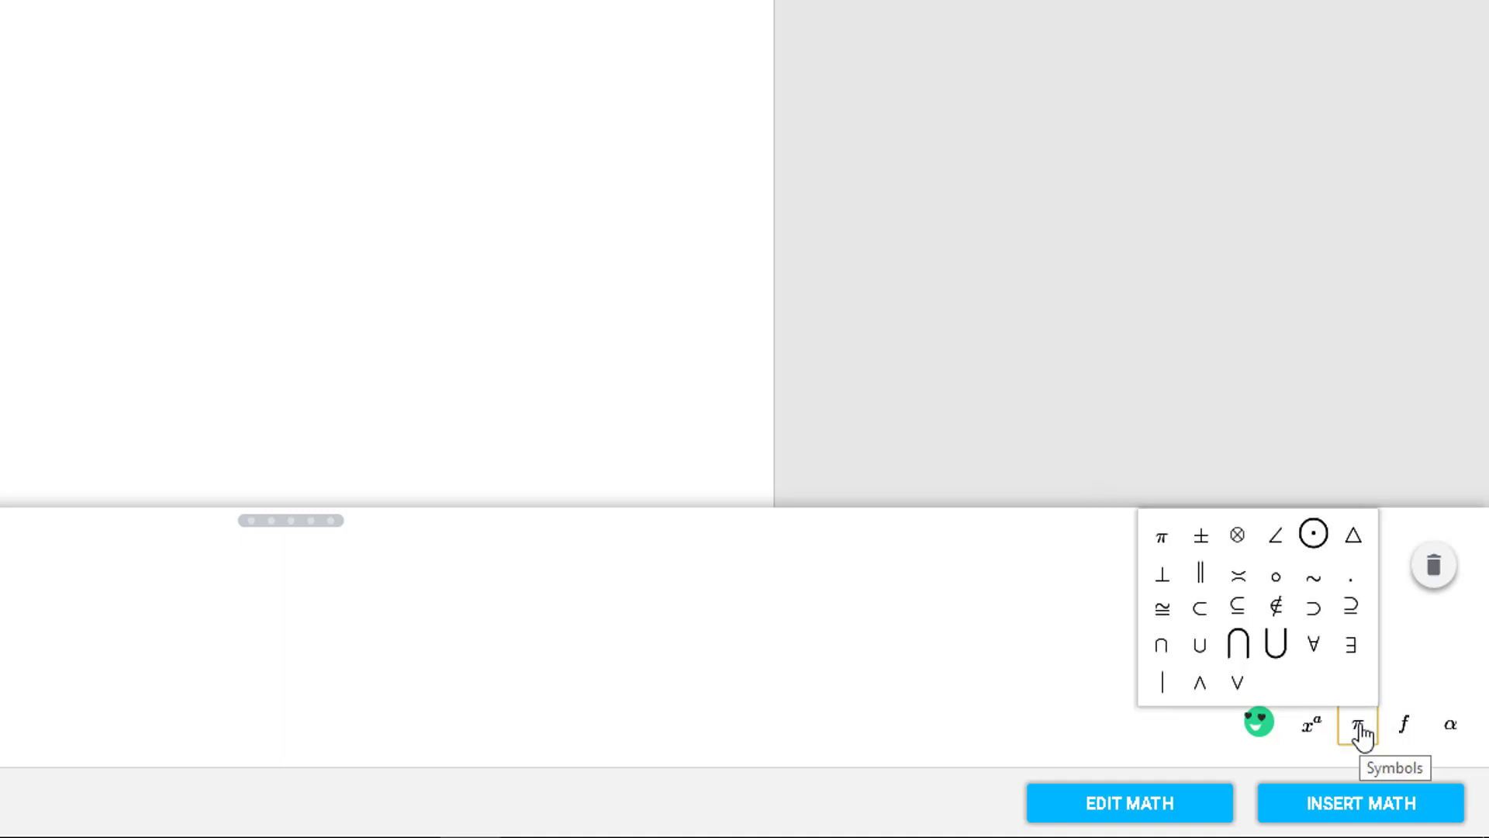
click(1404, 728)
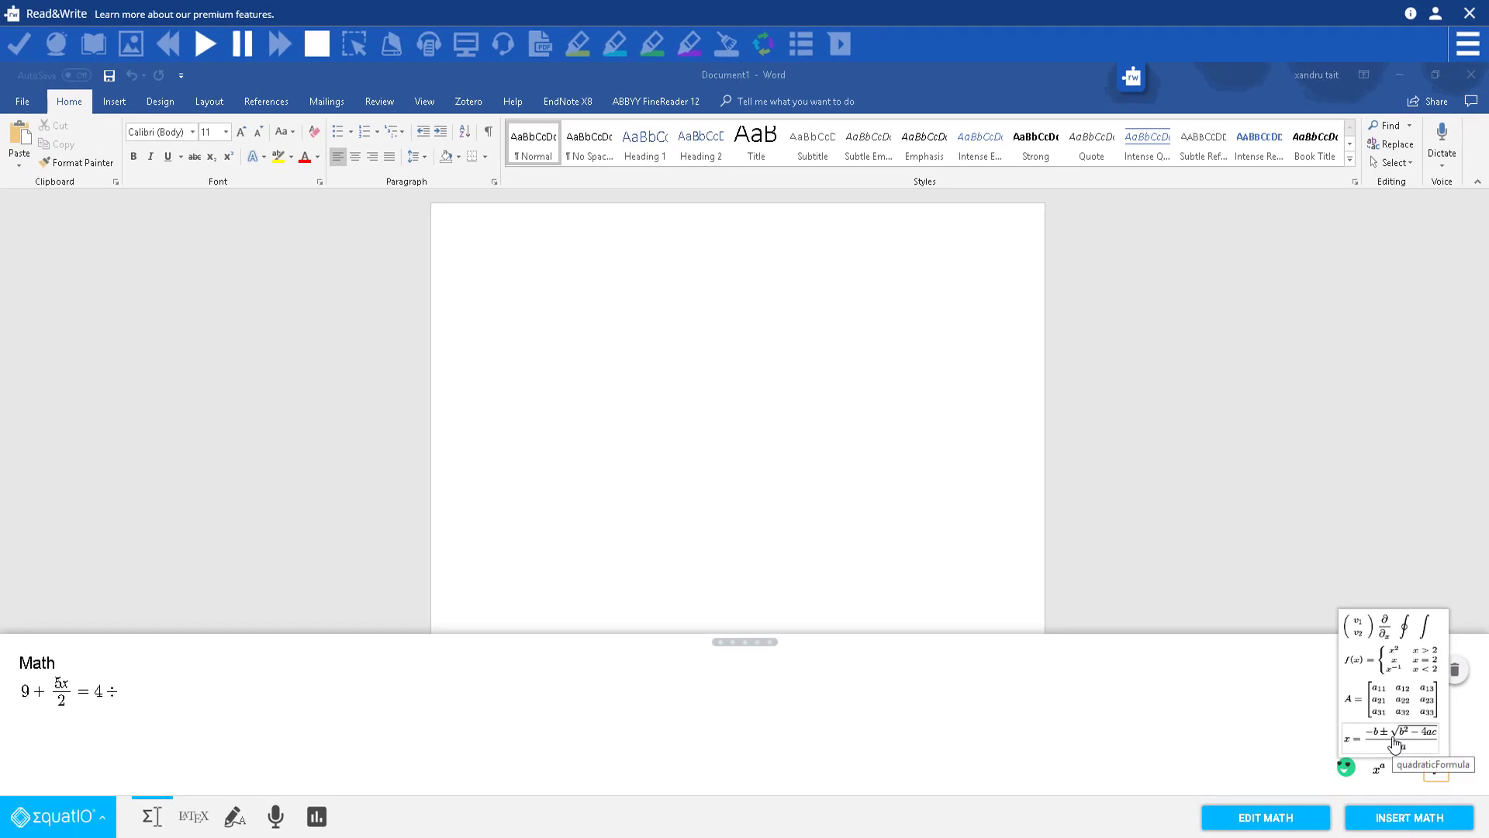
click(1395, 740)
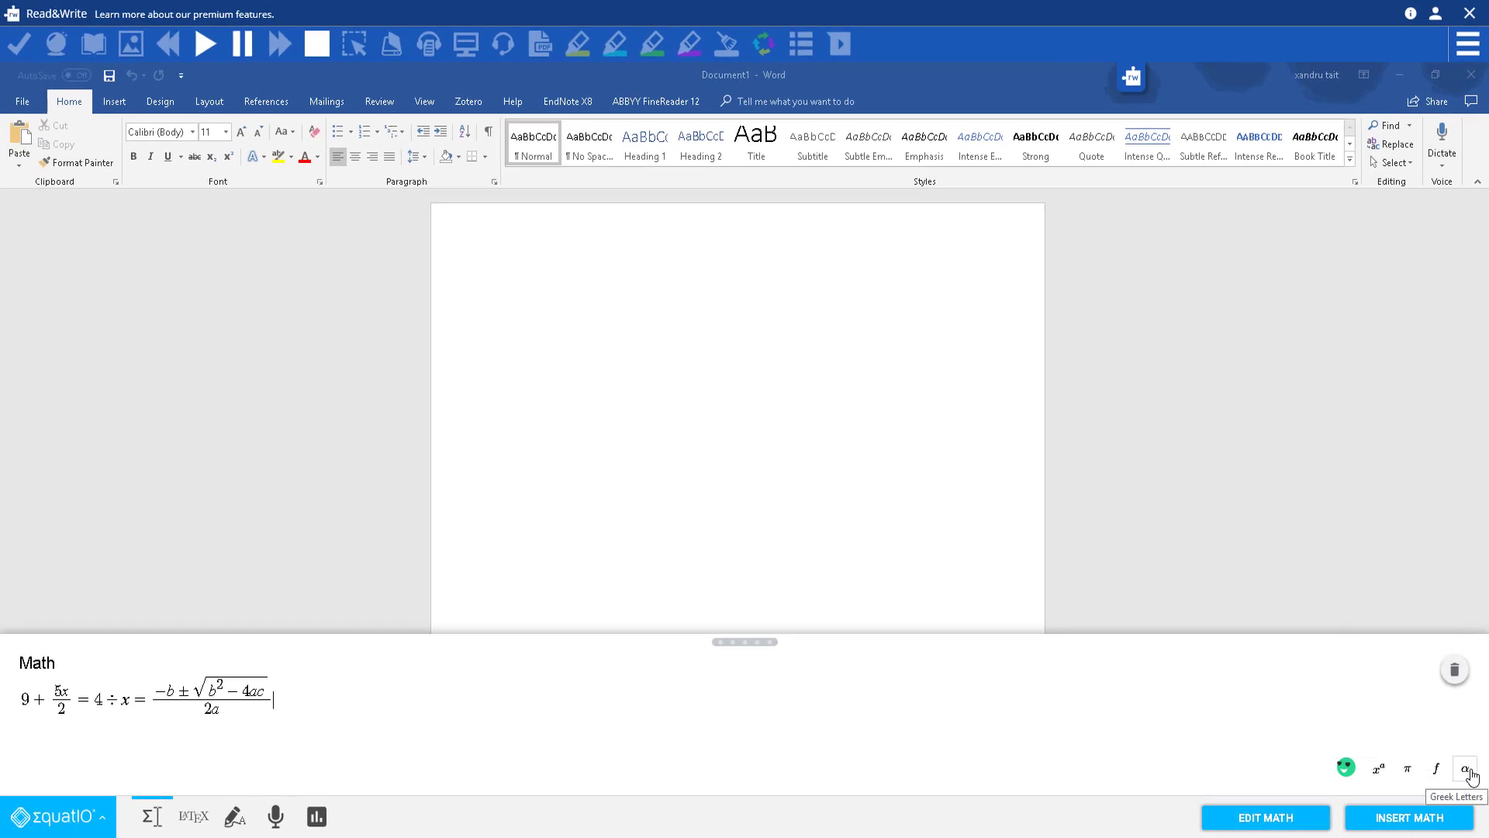
Step: Insert the finished equation into the Word document
click(1467, 771)
click(1266, 725)
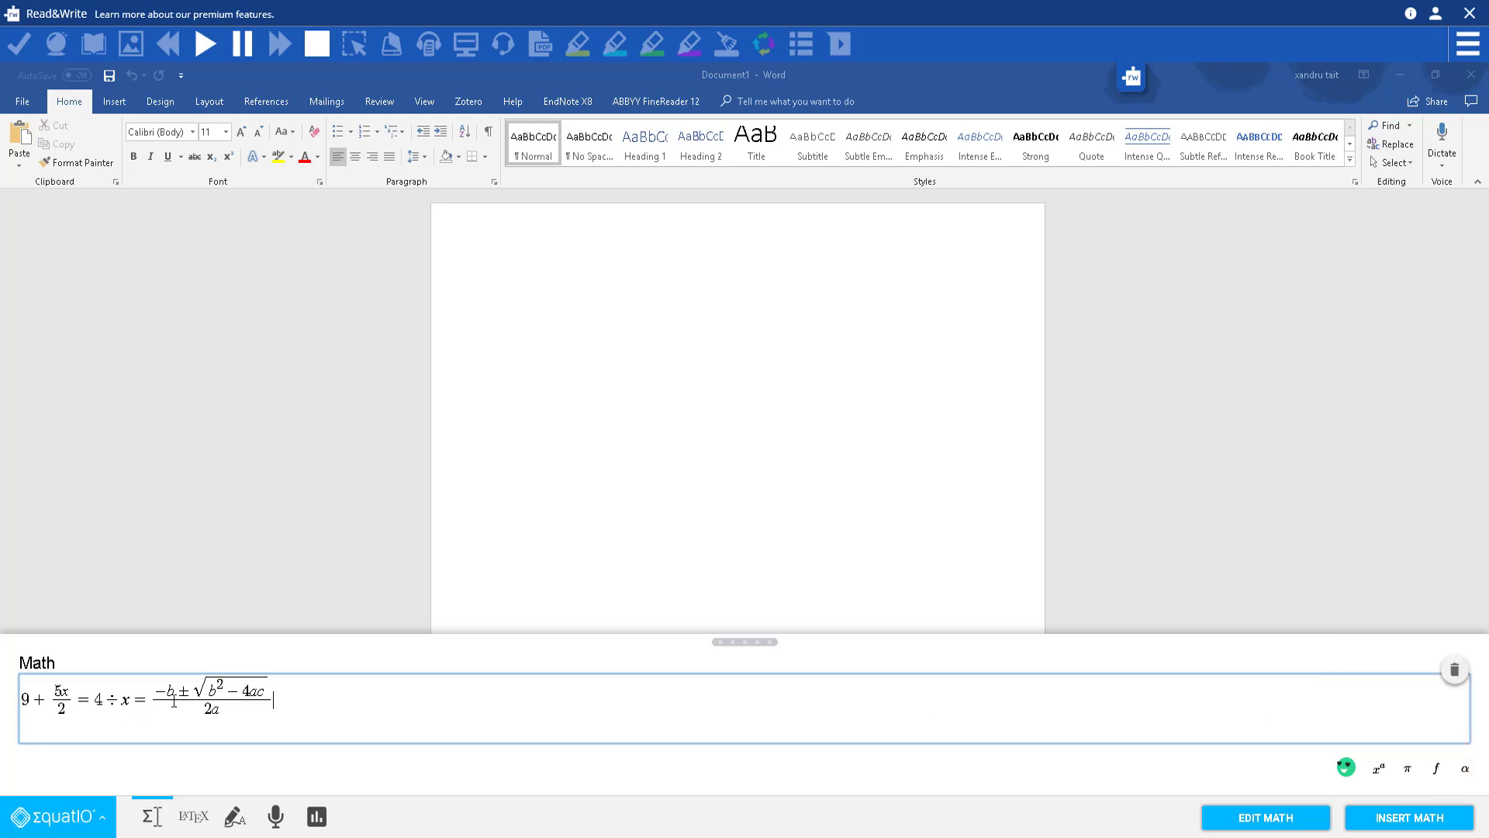
click(1401, 822)
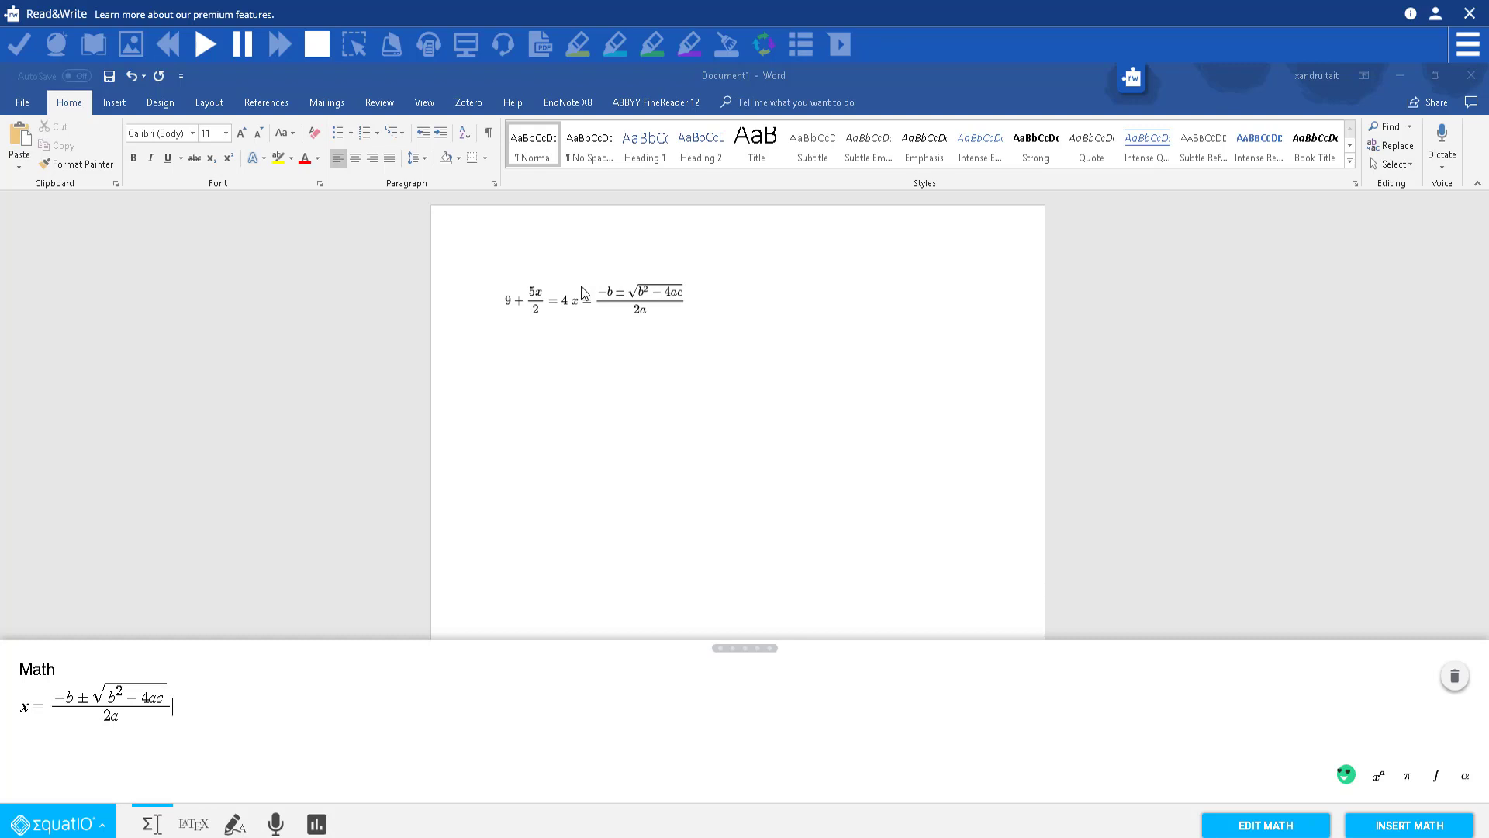
Step: Have Read&Write read the inserted equation aloud, then select the equation again
click(589, 309)
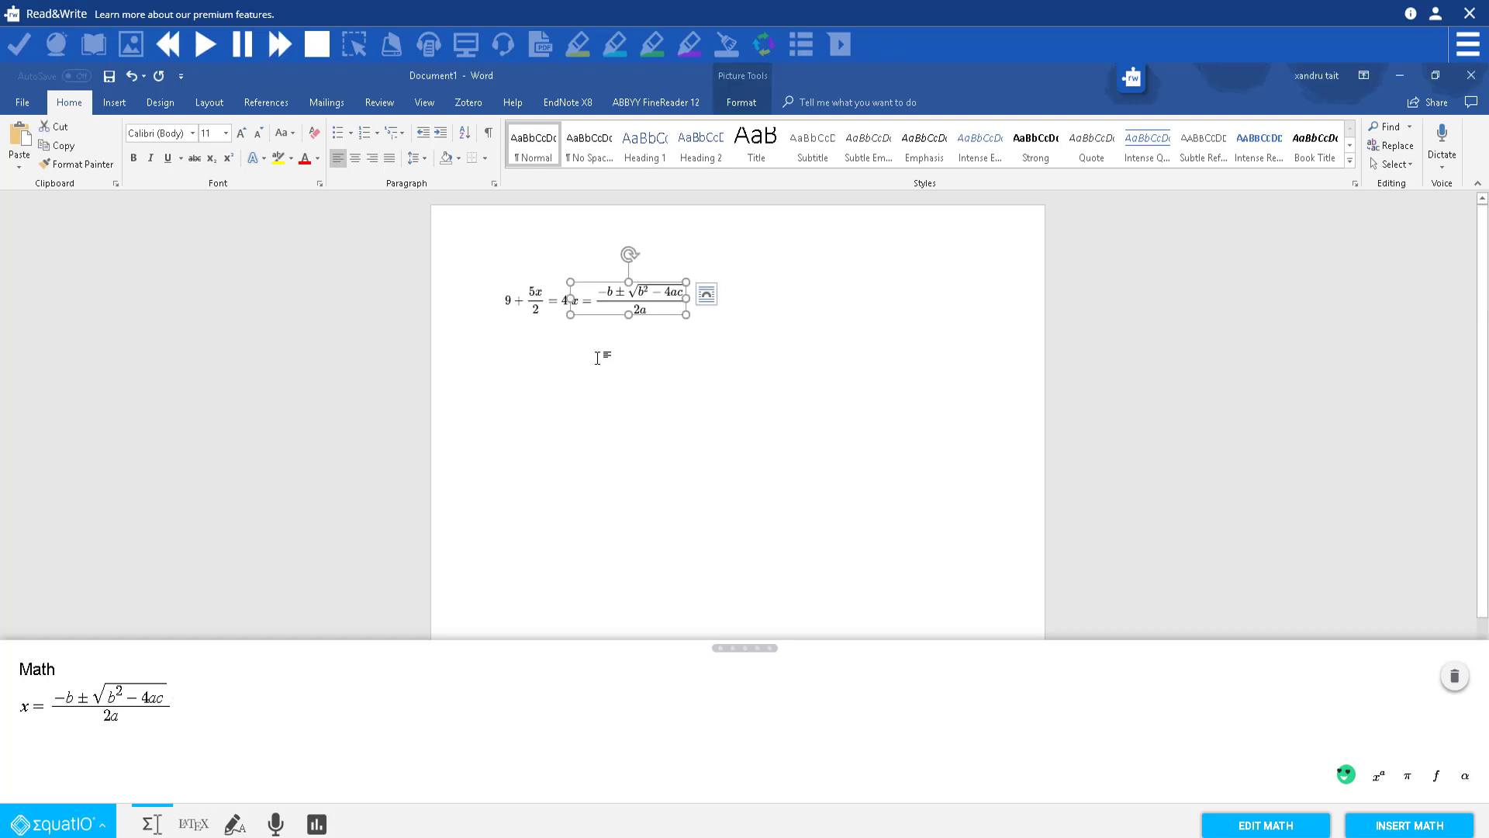
click(459, 248)
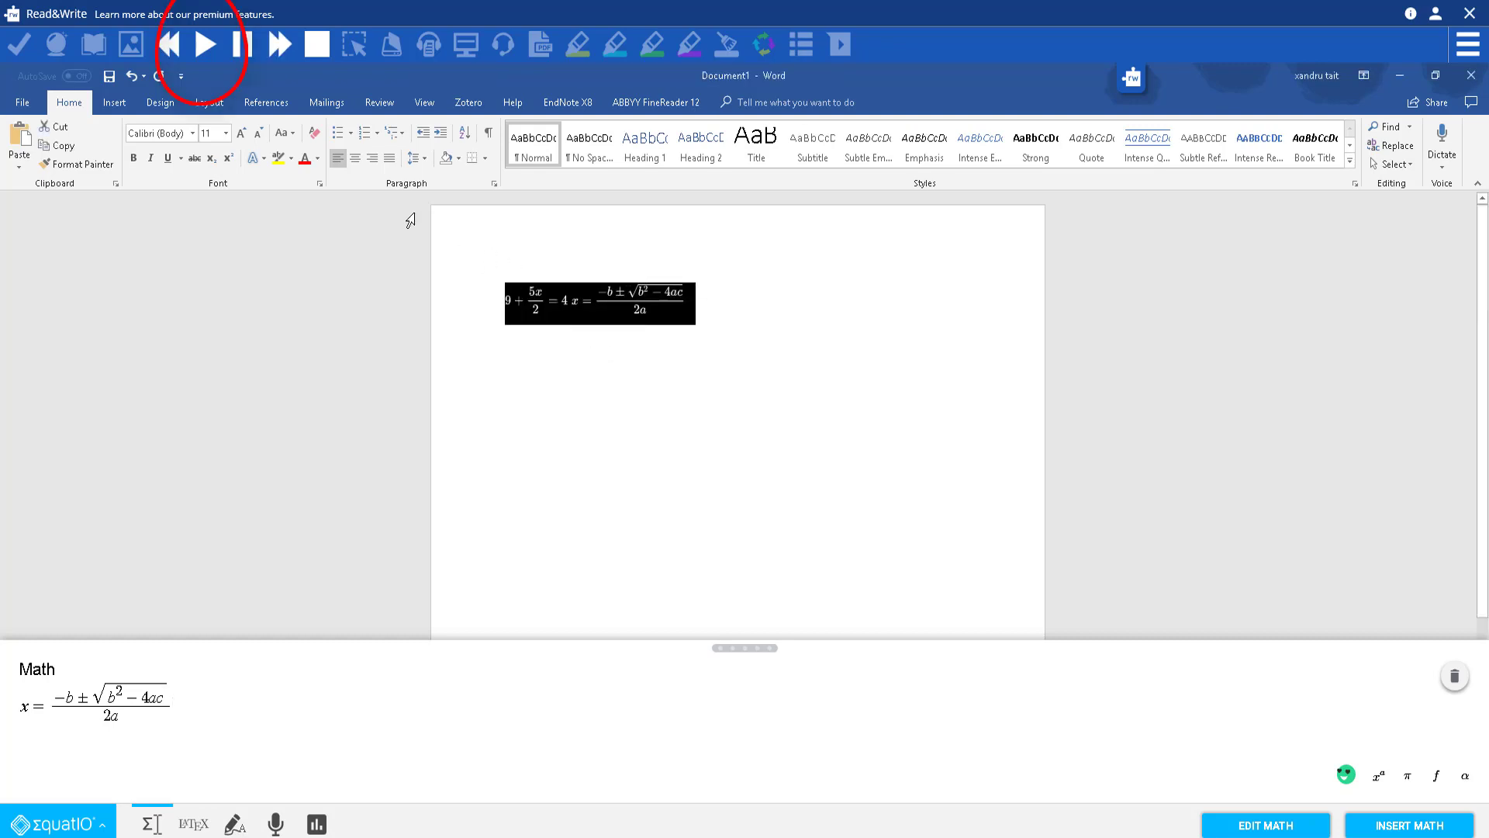
click(204, 45)
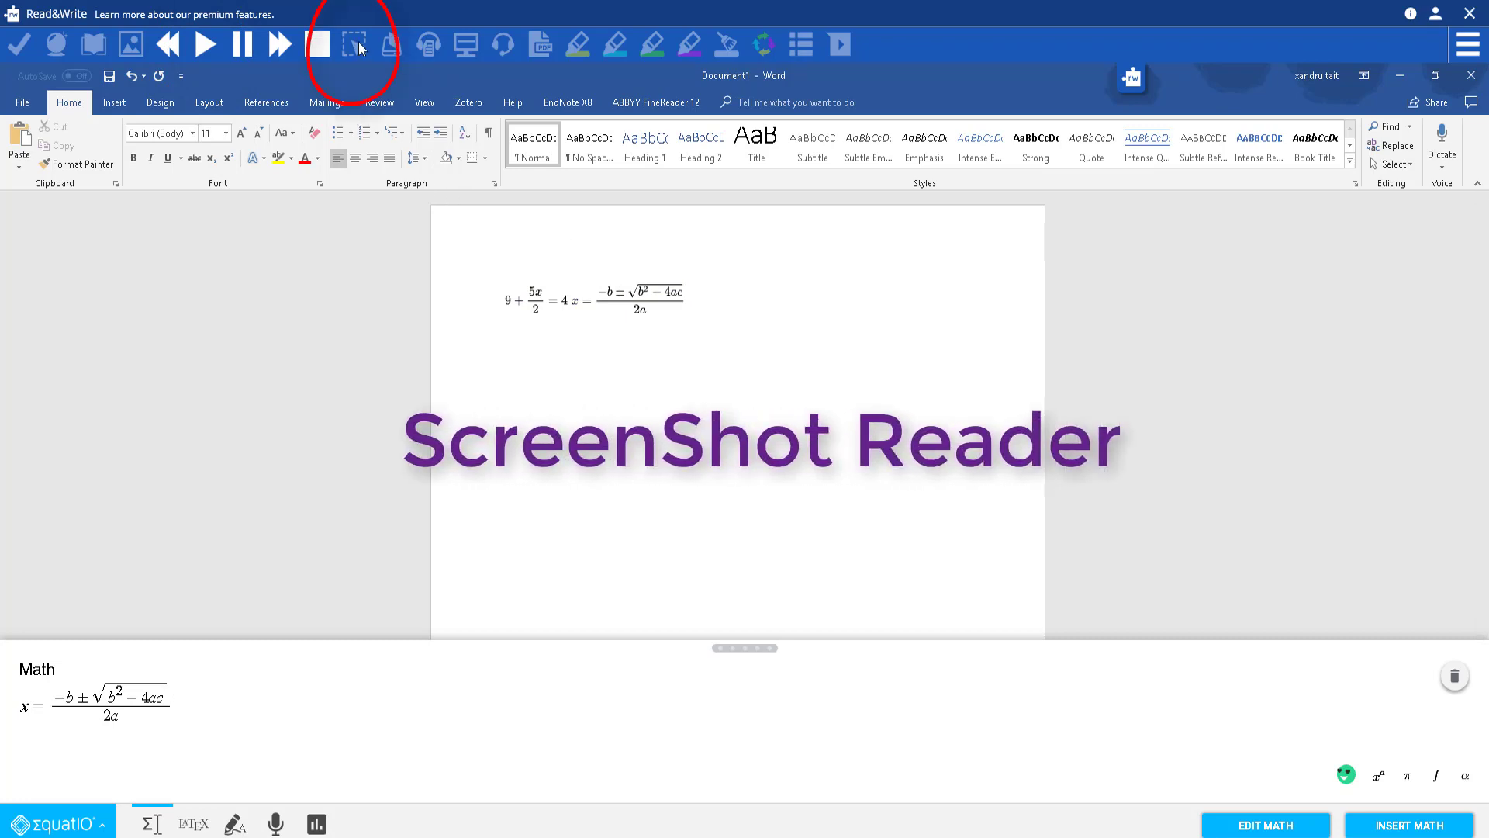
click(633, 297)
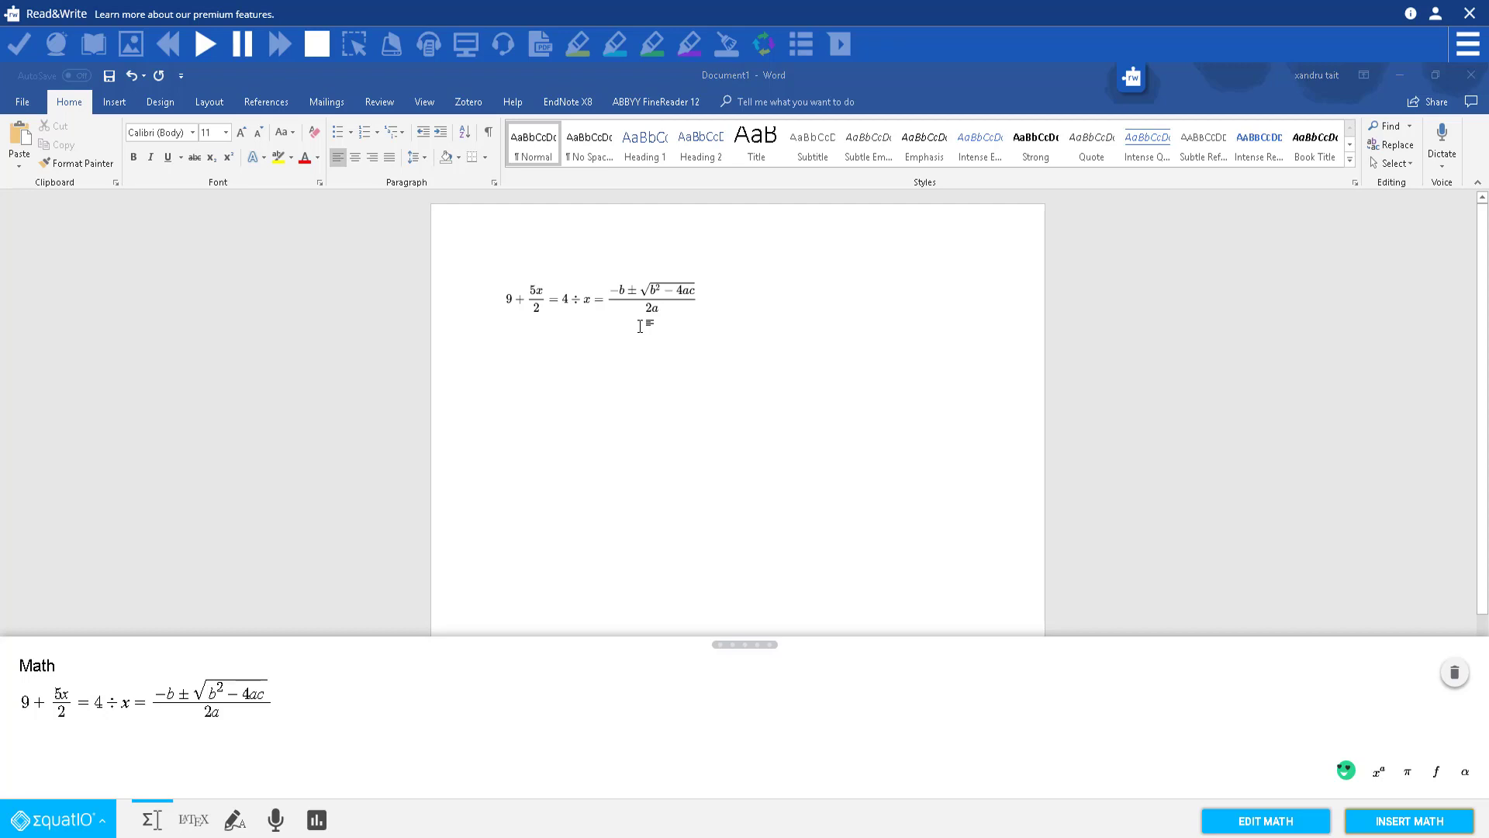
Step: Load the equation for editing, add a degree sign and 45 at its end, and update Word
click(543, 297)
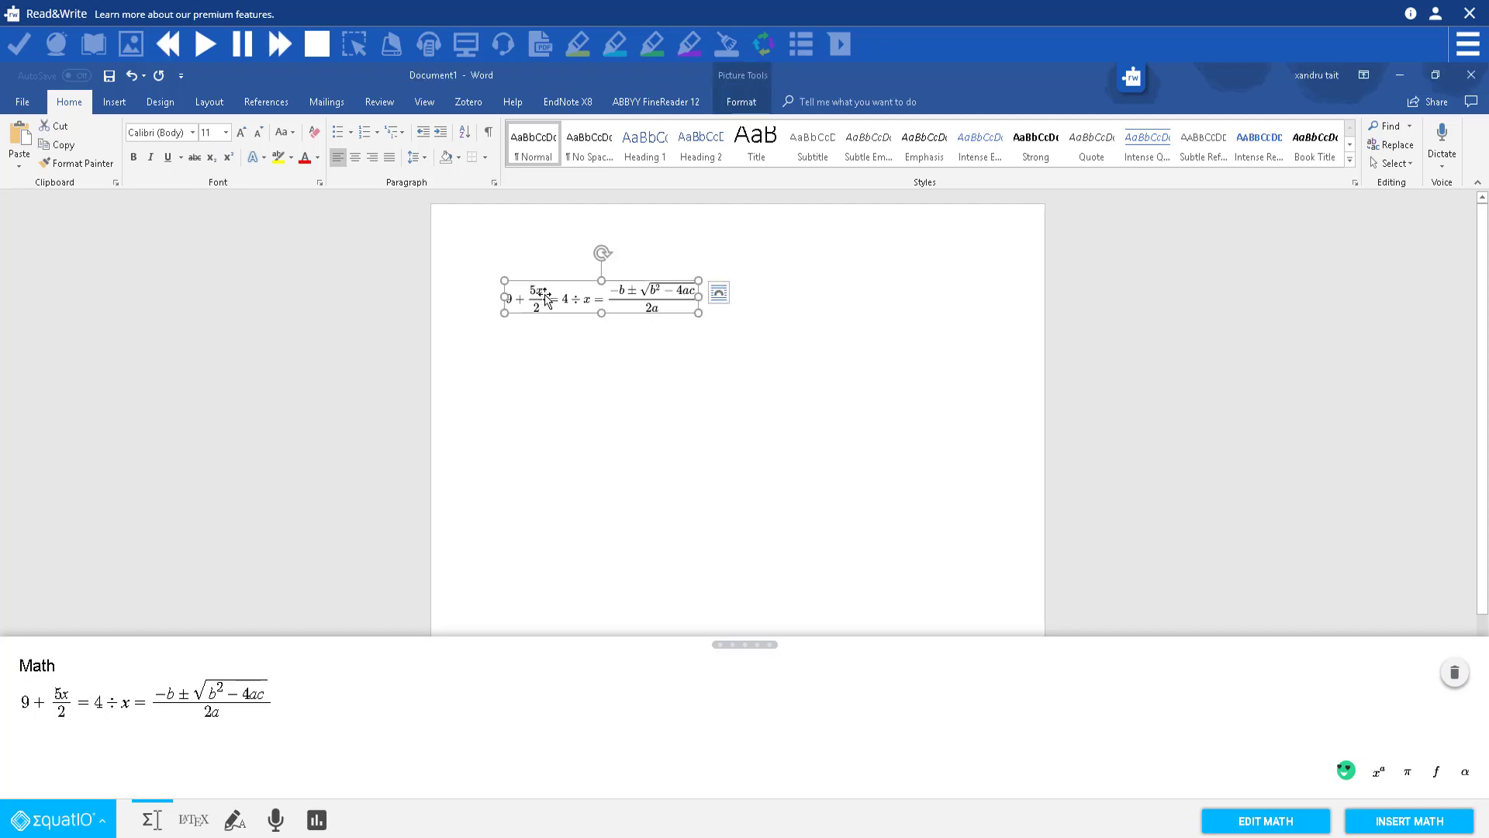
drag(699, 312, 706, 319)
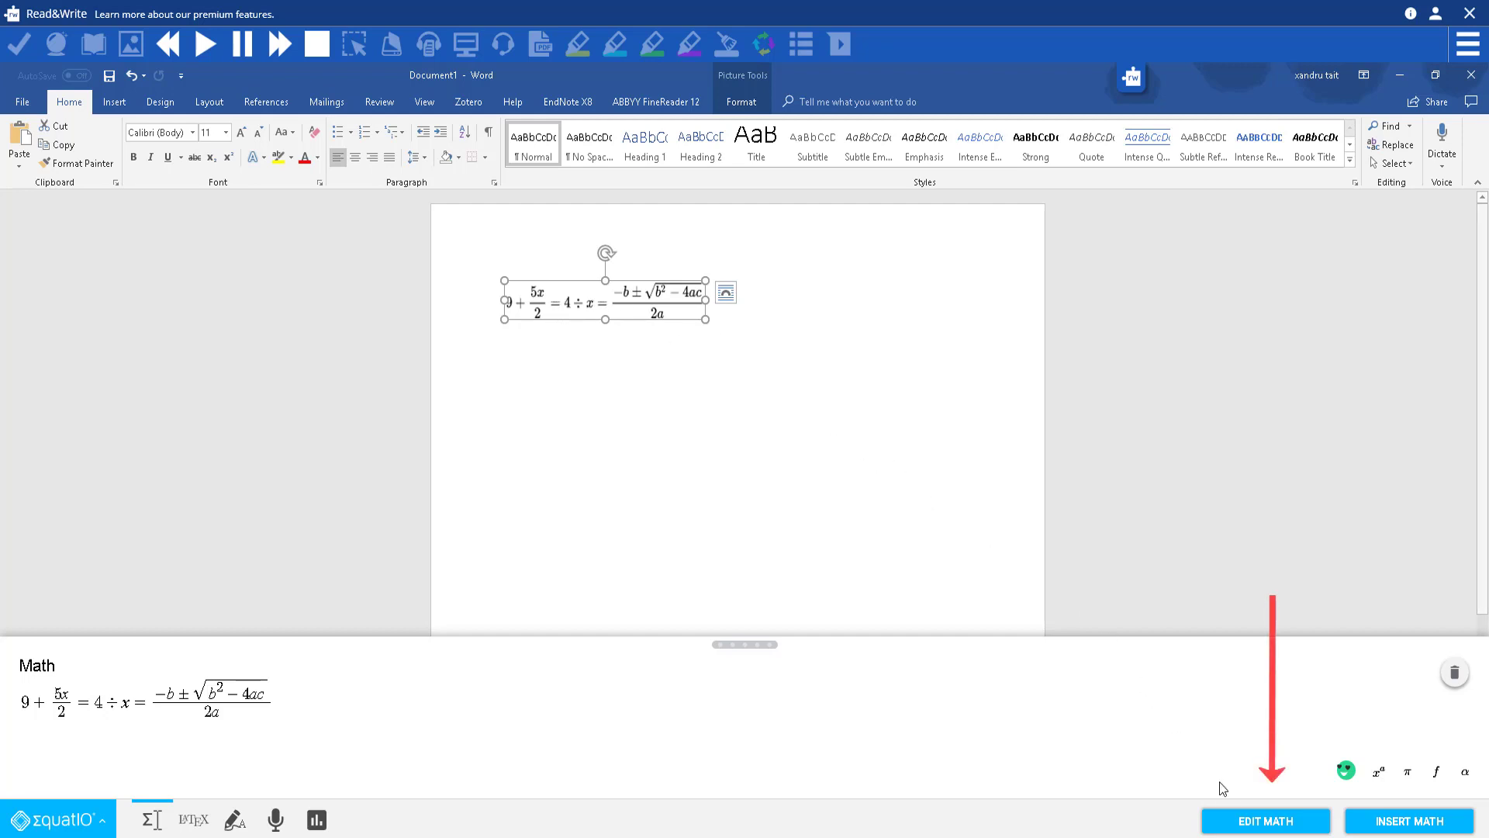
click(1258, 828)
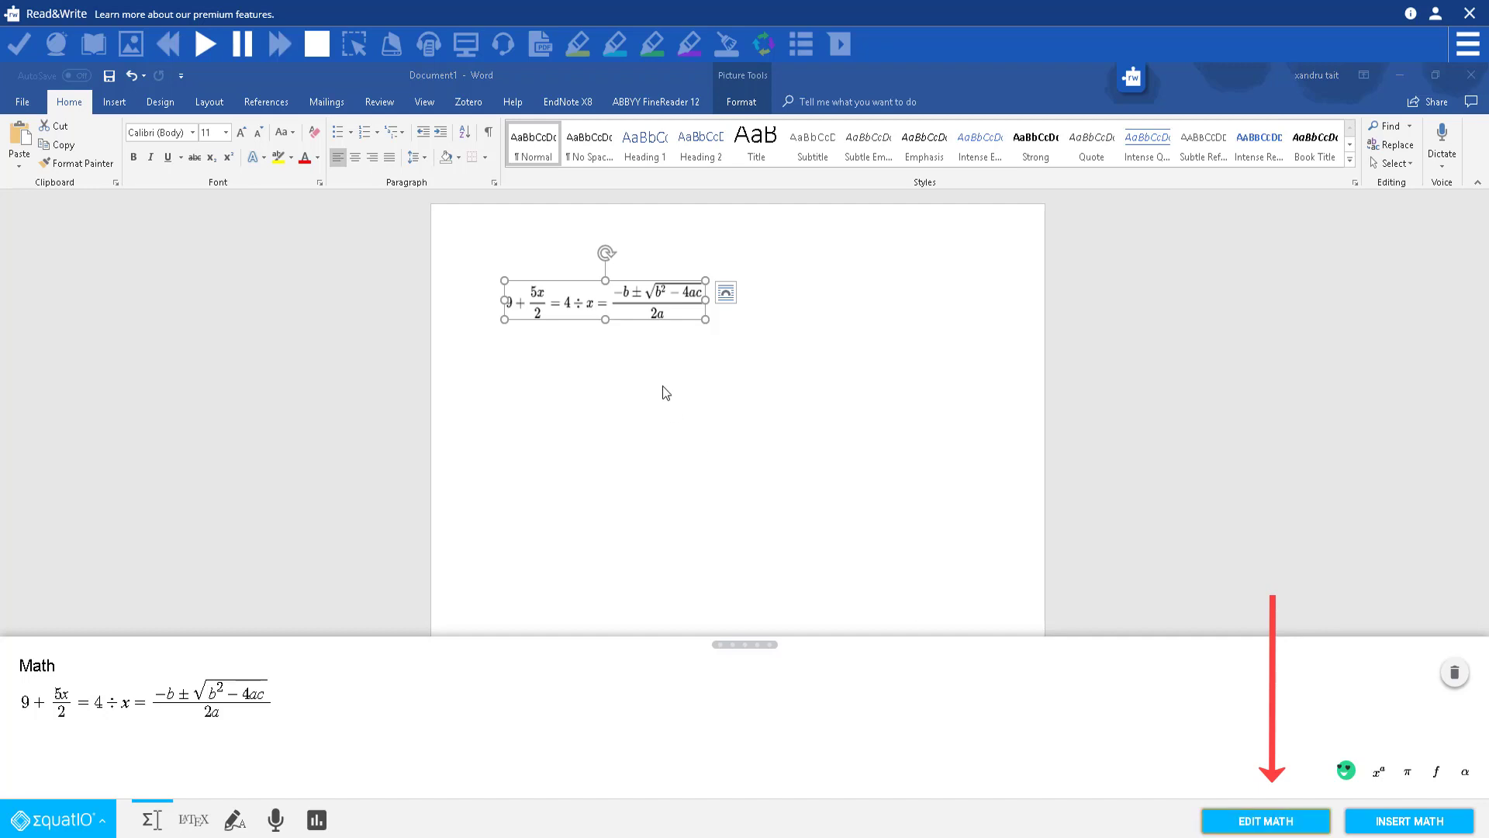
click(288, 691)
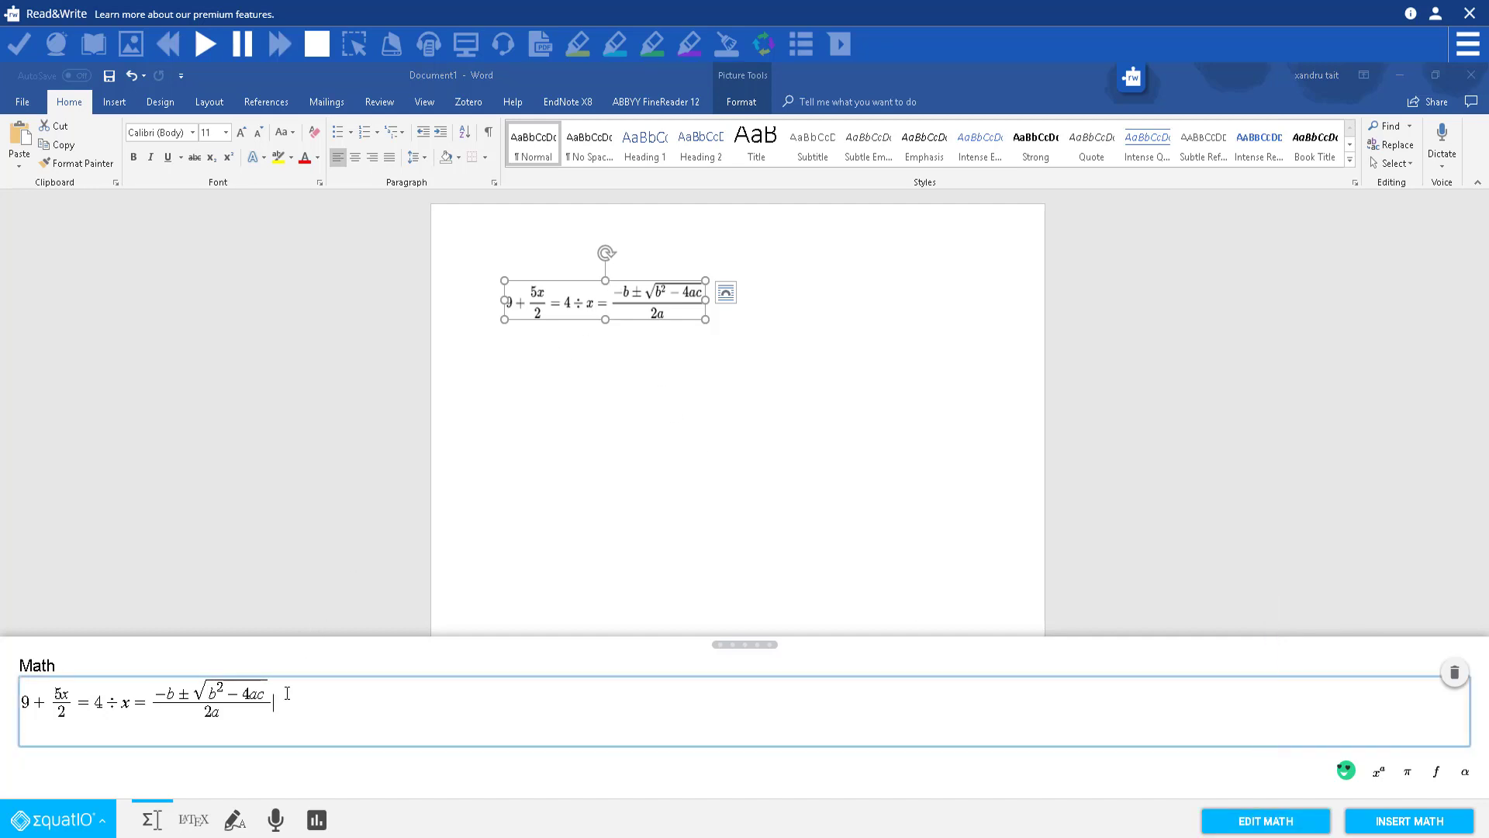
text(de)
click(315, 715)
text(45)
click(1384, 826)
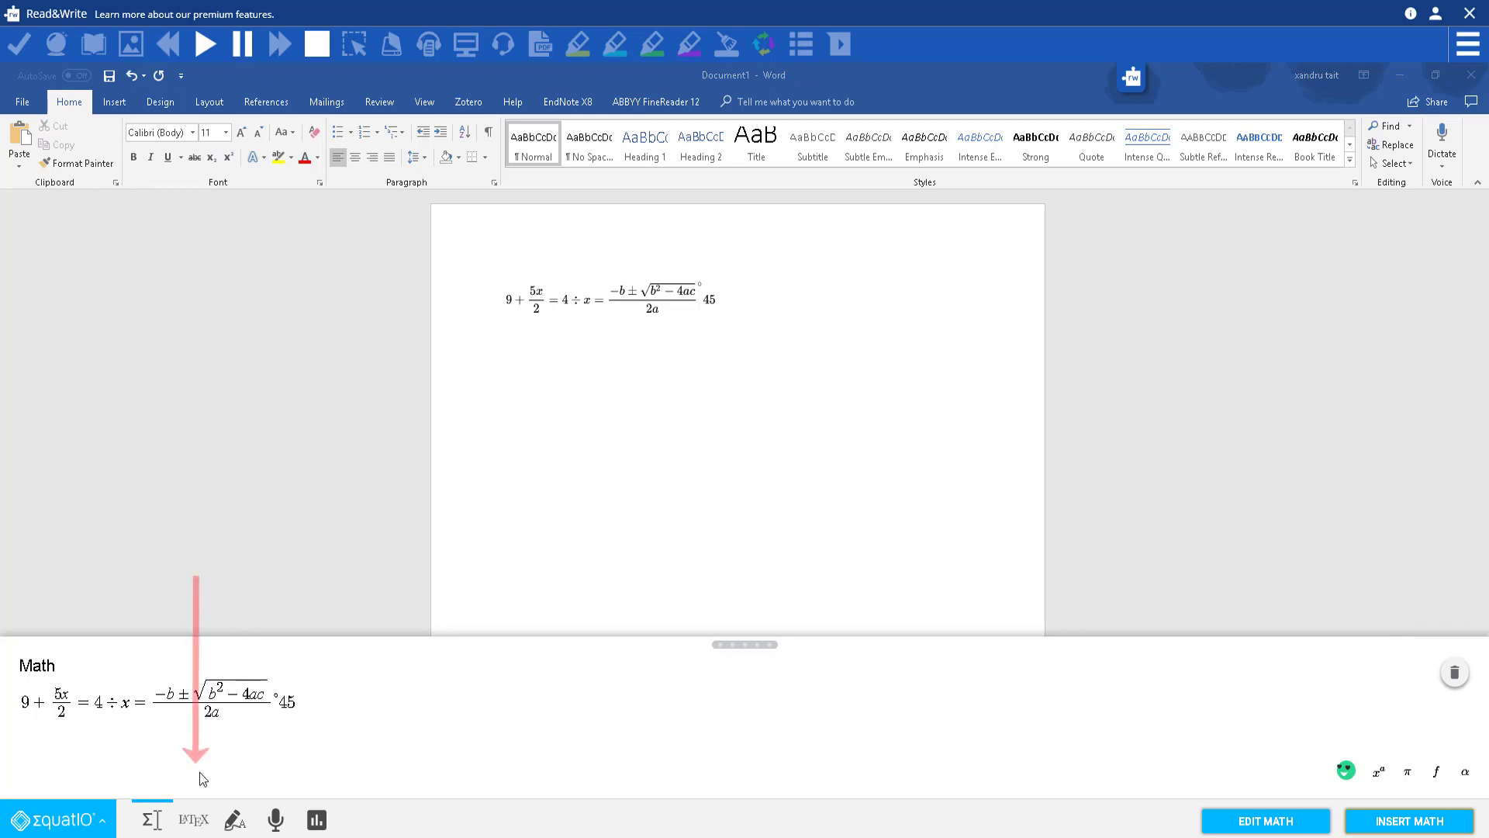
Step: Show the equation's LaTeX source beside the rendered math and place the caret at its end
click(193, 824)
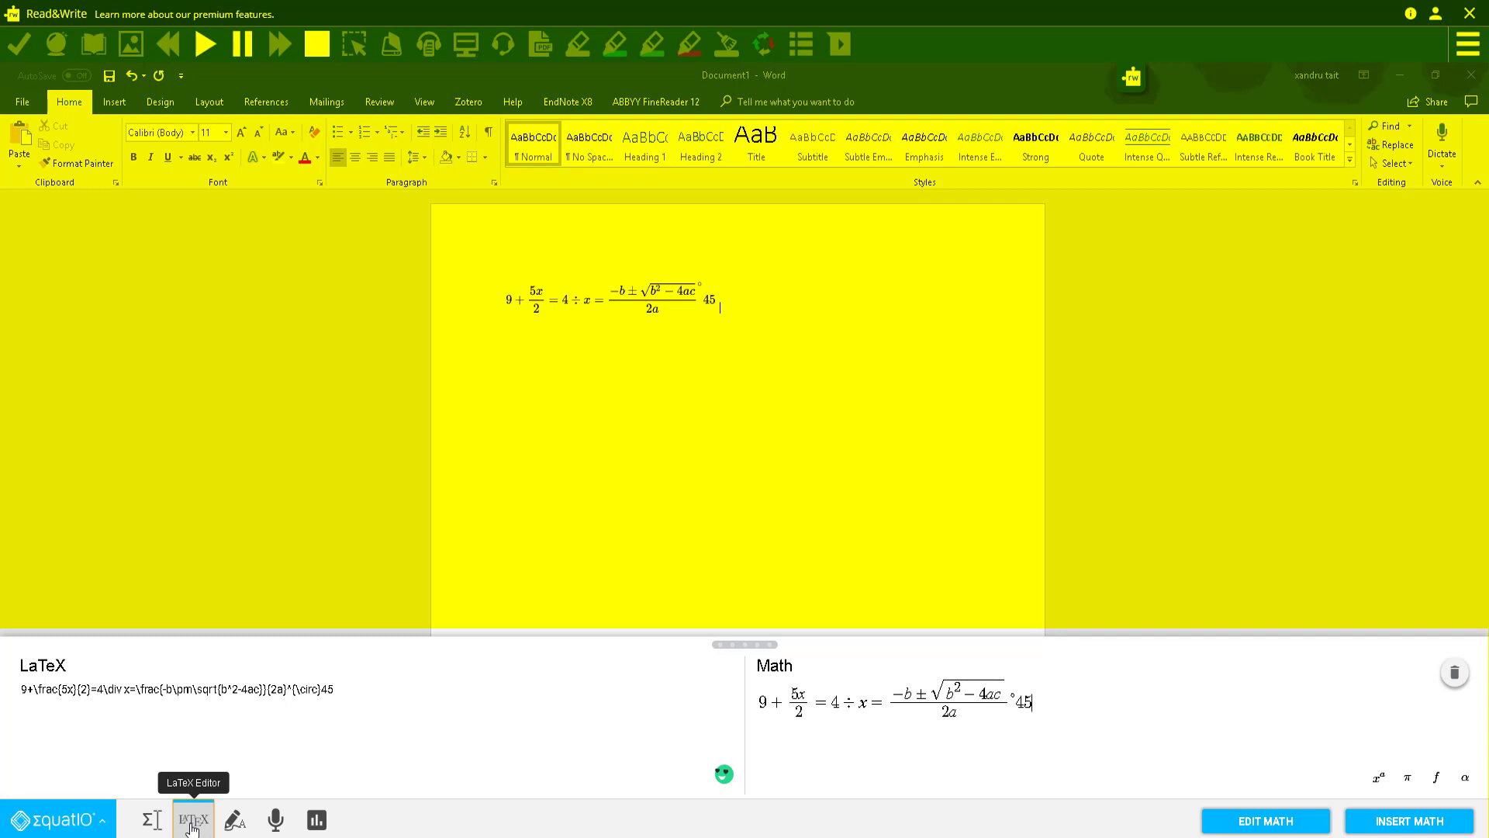
click(903, 696)
click(111, 691)
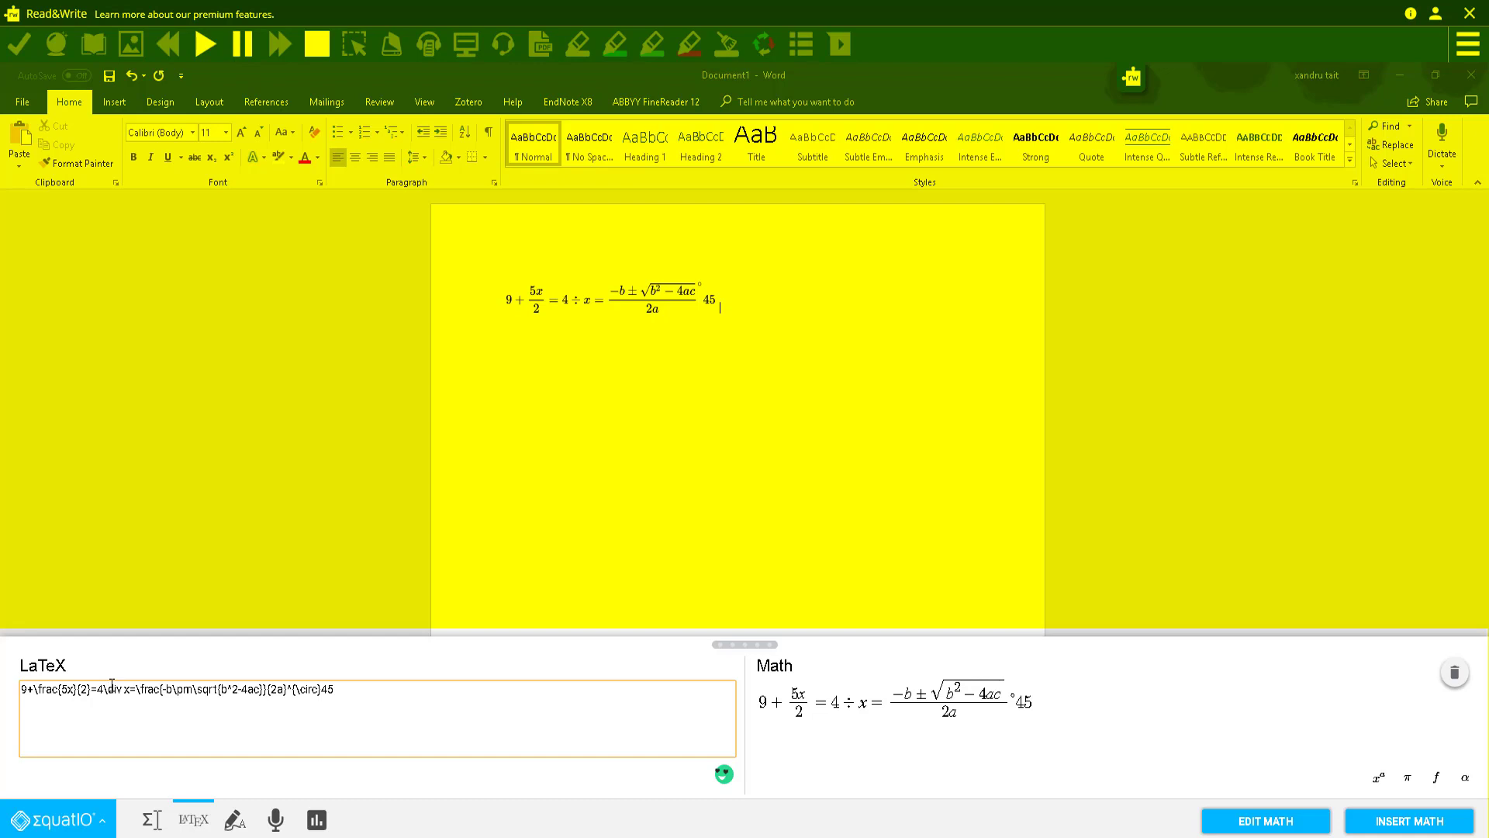
click(341, 690)
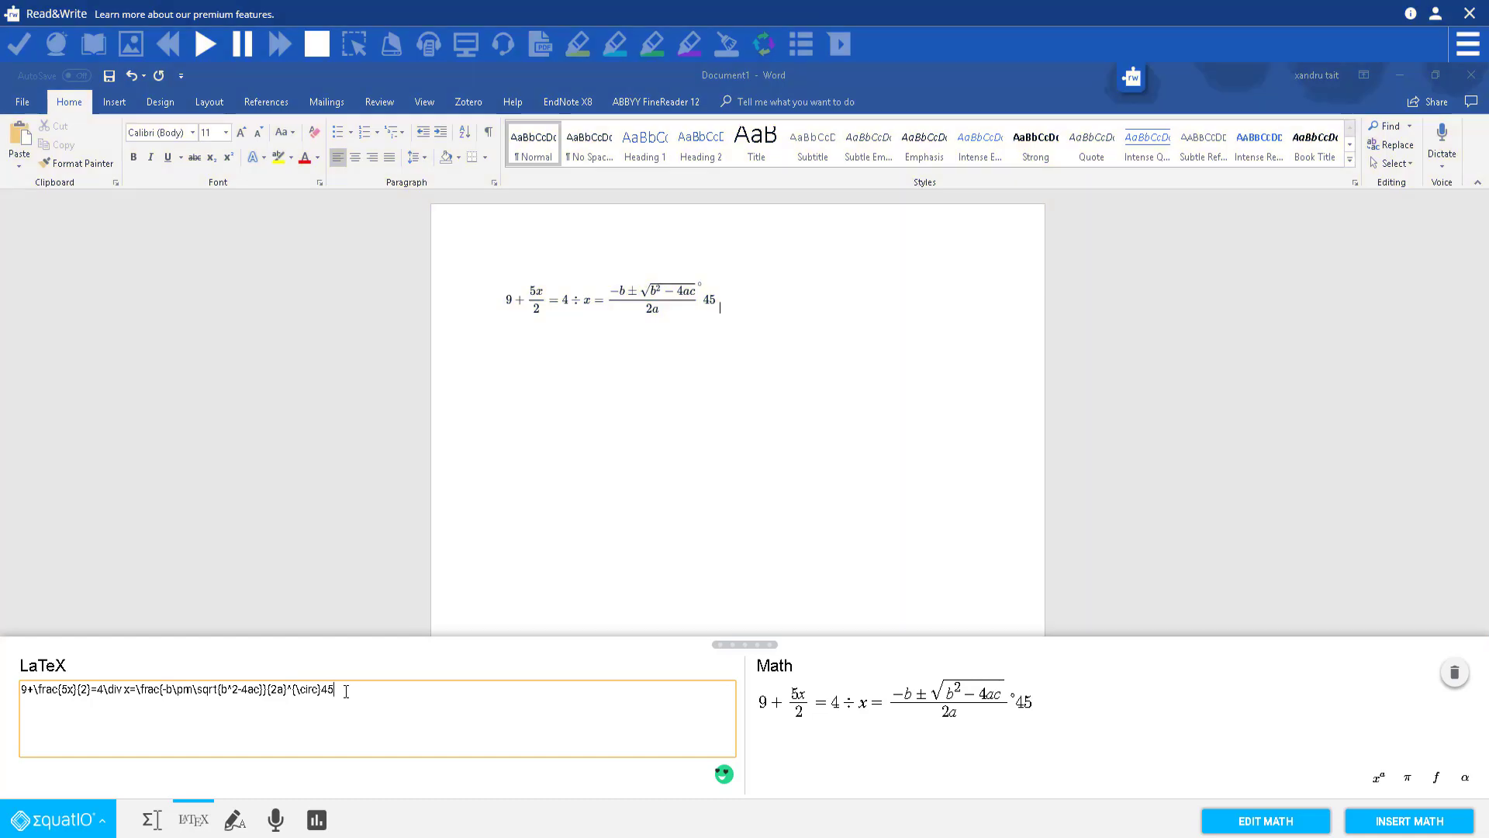
Step: Switch to handwriting input and write × 44 = 6 after the 45
click(231, 820)
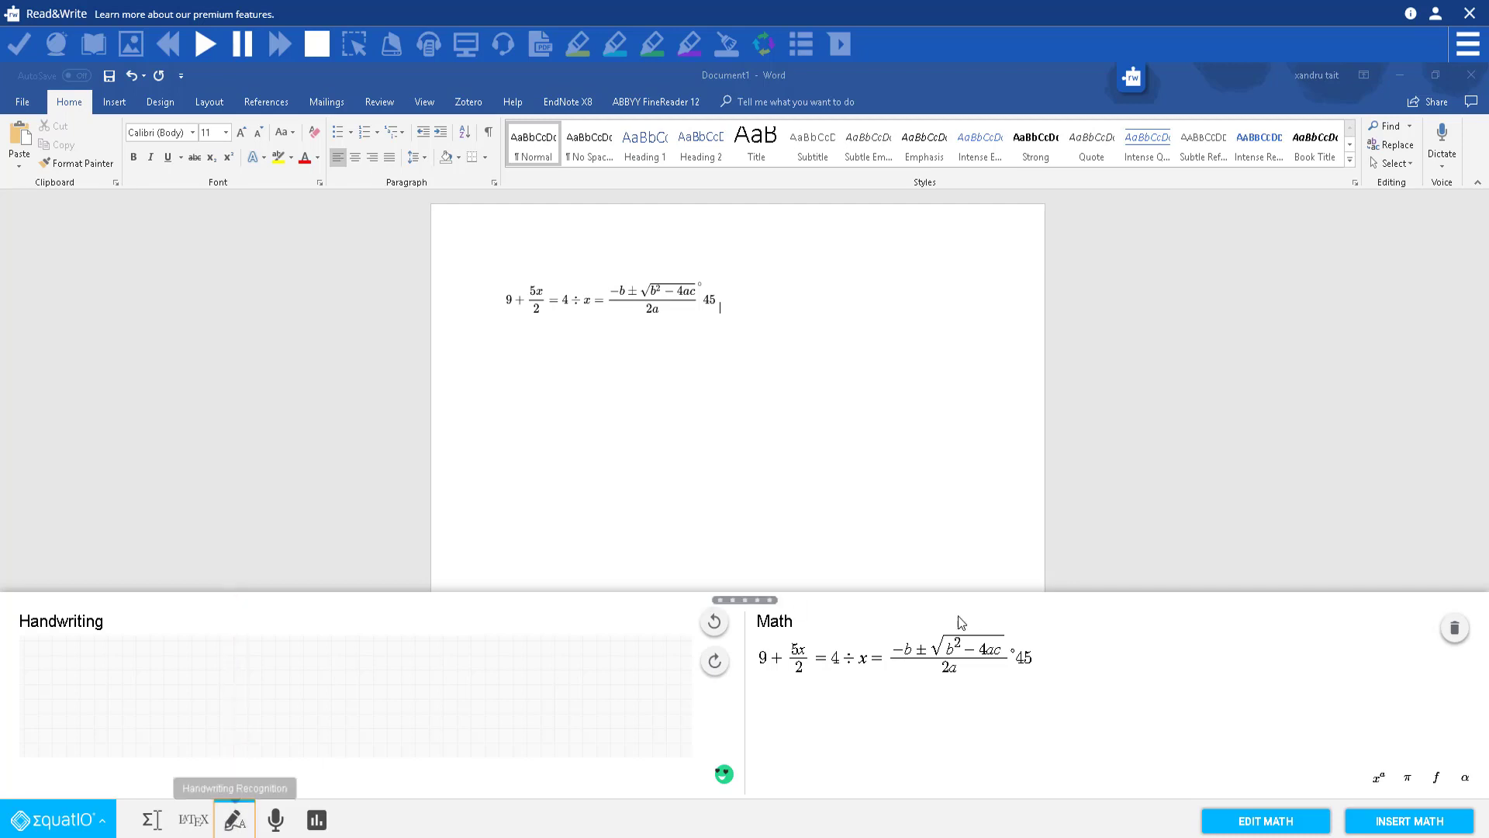
click(918, 680)
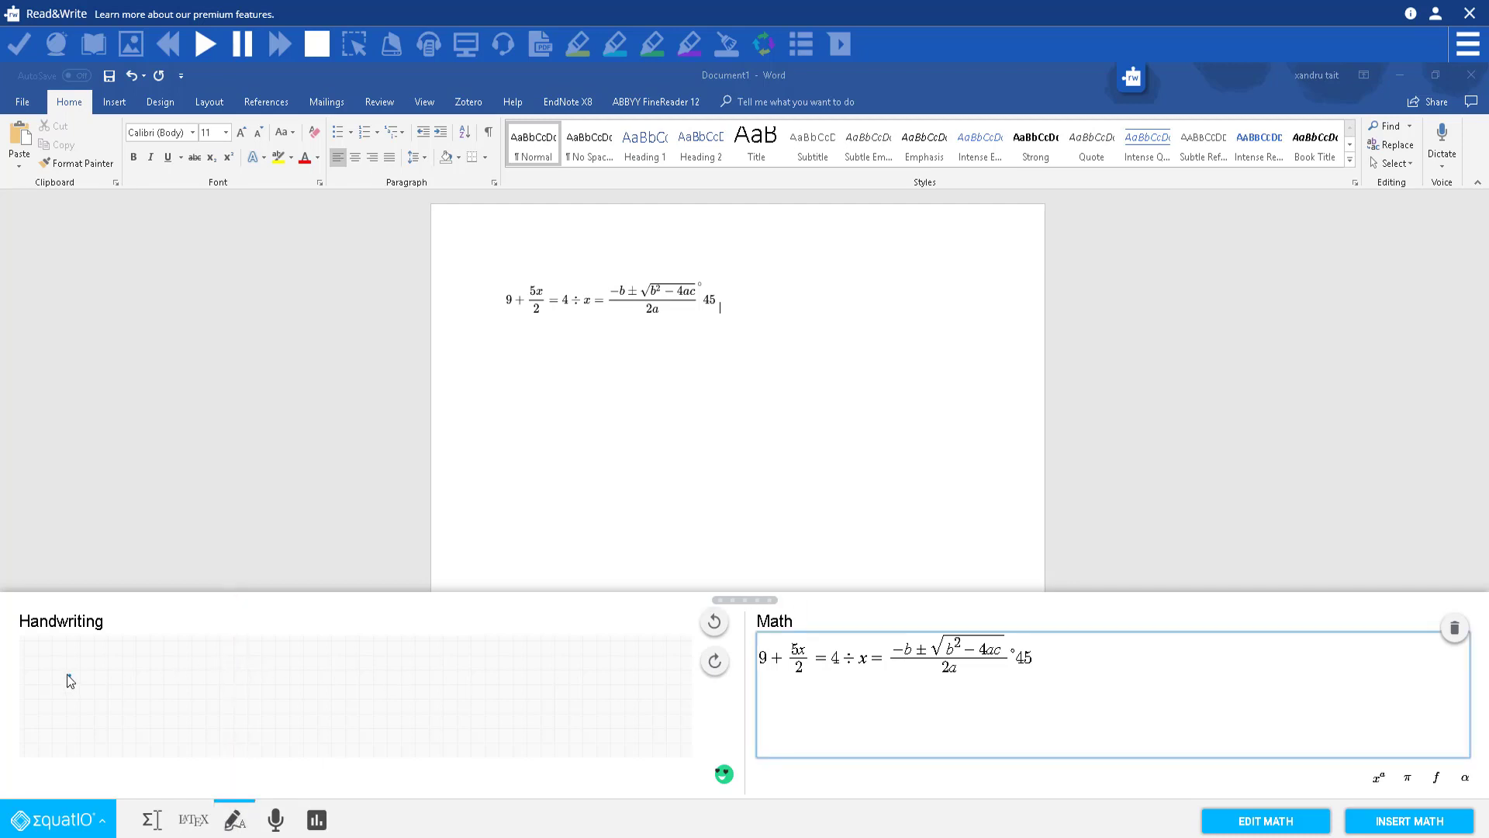
click(69, 674)
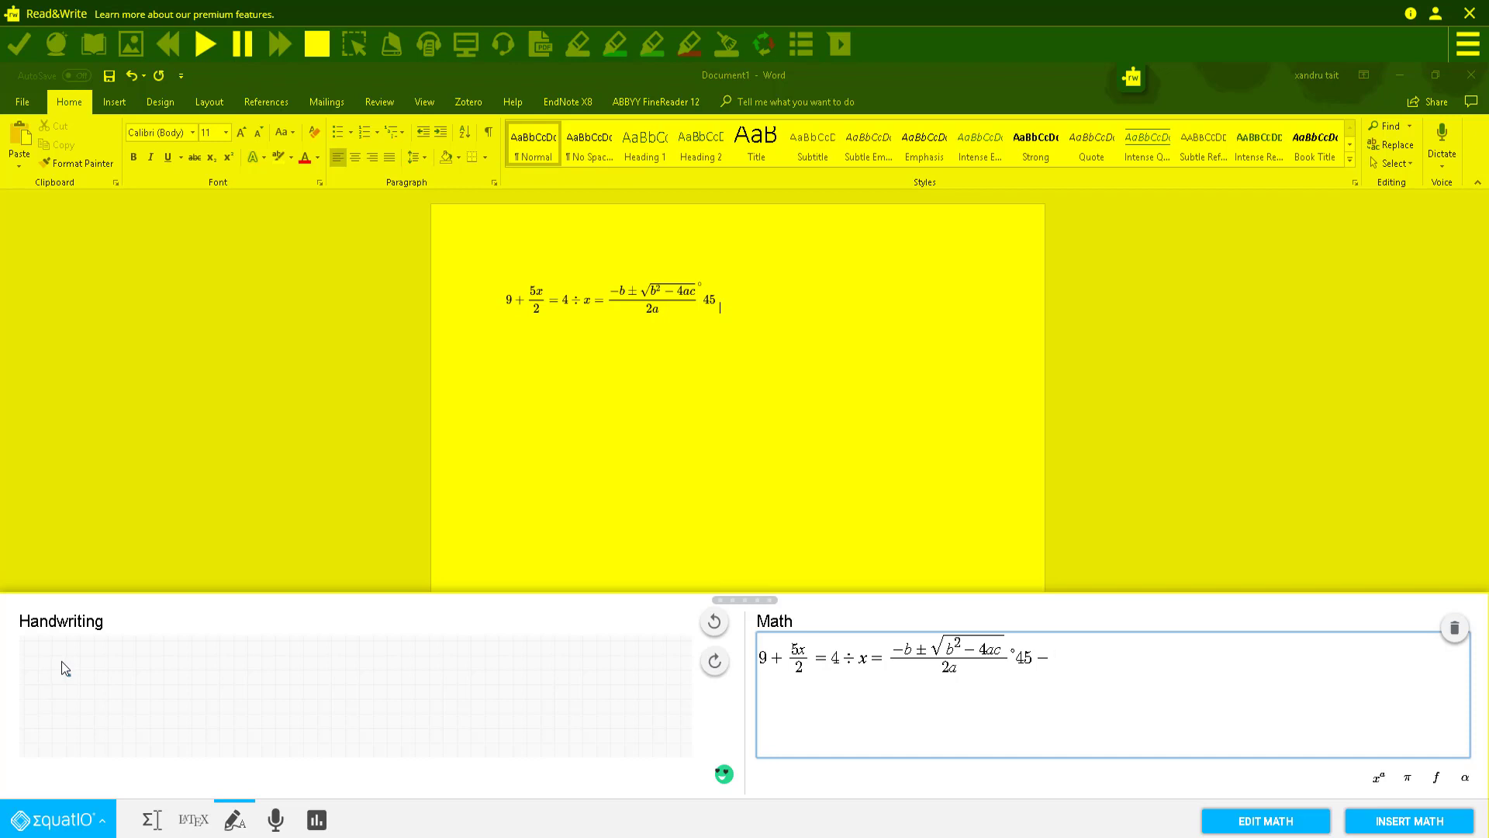
mouse_move(39, 715)
mouse_down()
mouse_move(112, 671)
mouse_move(108, 718)
mouse_up()
mouse_move(139, 652)
mouse_down()
mouse_move(164, 715)
mouse_move(199, 718)
mouse_up()
mouse_move(238, 665)
mouse_down()
mouse_move(251, 719)
mouse_move(293, 711)
mouse_move(278, 729)
mouse_up()
mouse_move(330, 687)
mouse_down()
mouse_move(376, 685)
mouse_move(400, 719)
mouse_up()
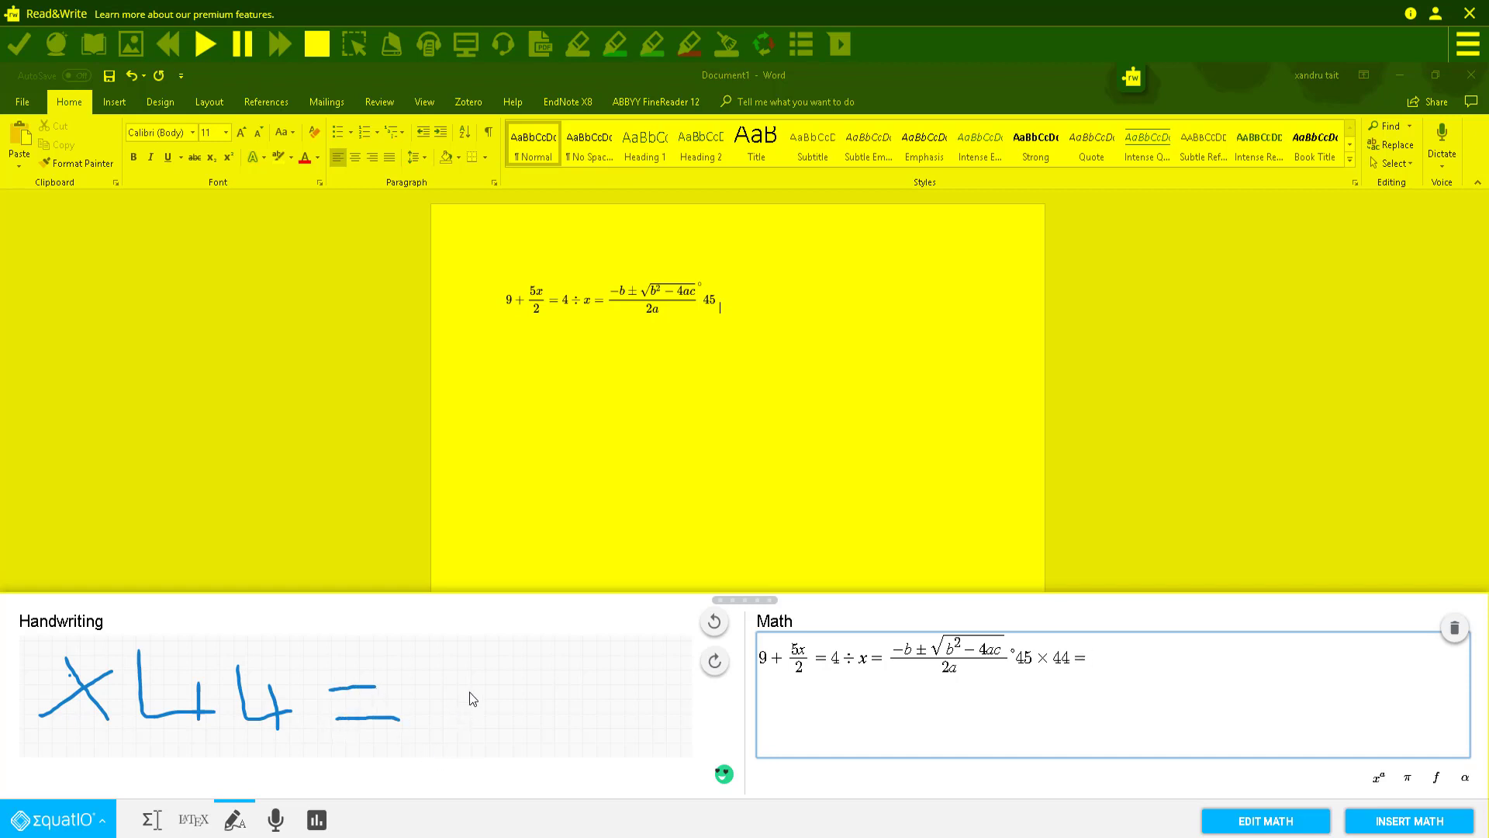
mouse_move(468, 650)
mouse_down()
mouse_move(443, 701)
mouse_move(461, 712)
mouse_up()
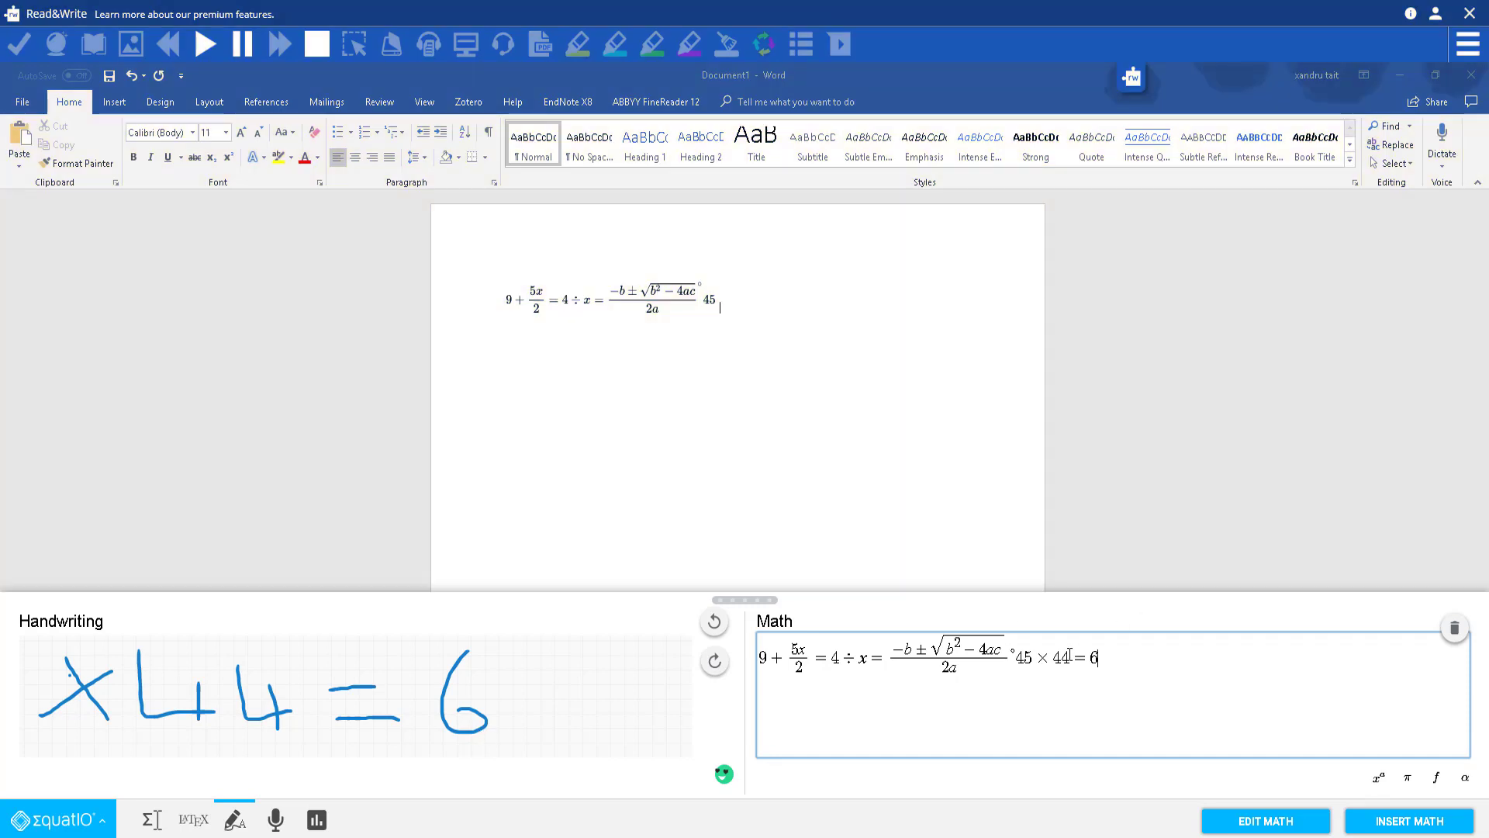
Step: Insert the extended equation into Word and delete the older copy on the first line
click(1394, 828)
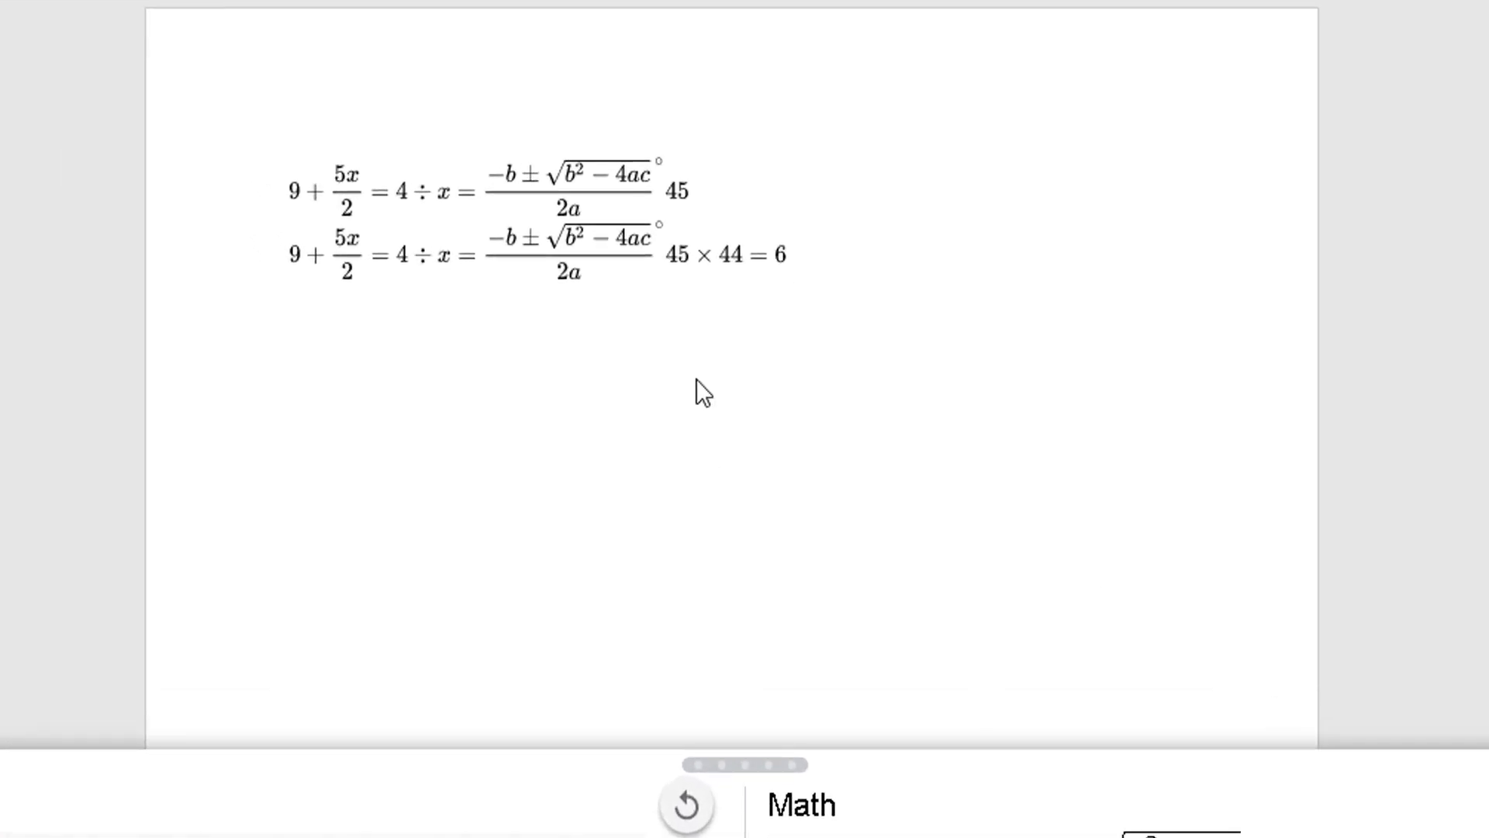
click(599, 179)
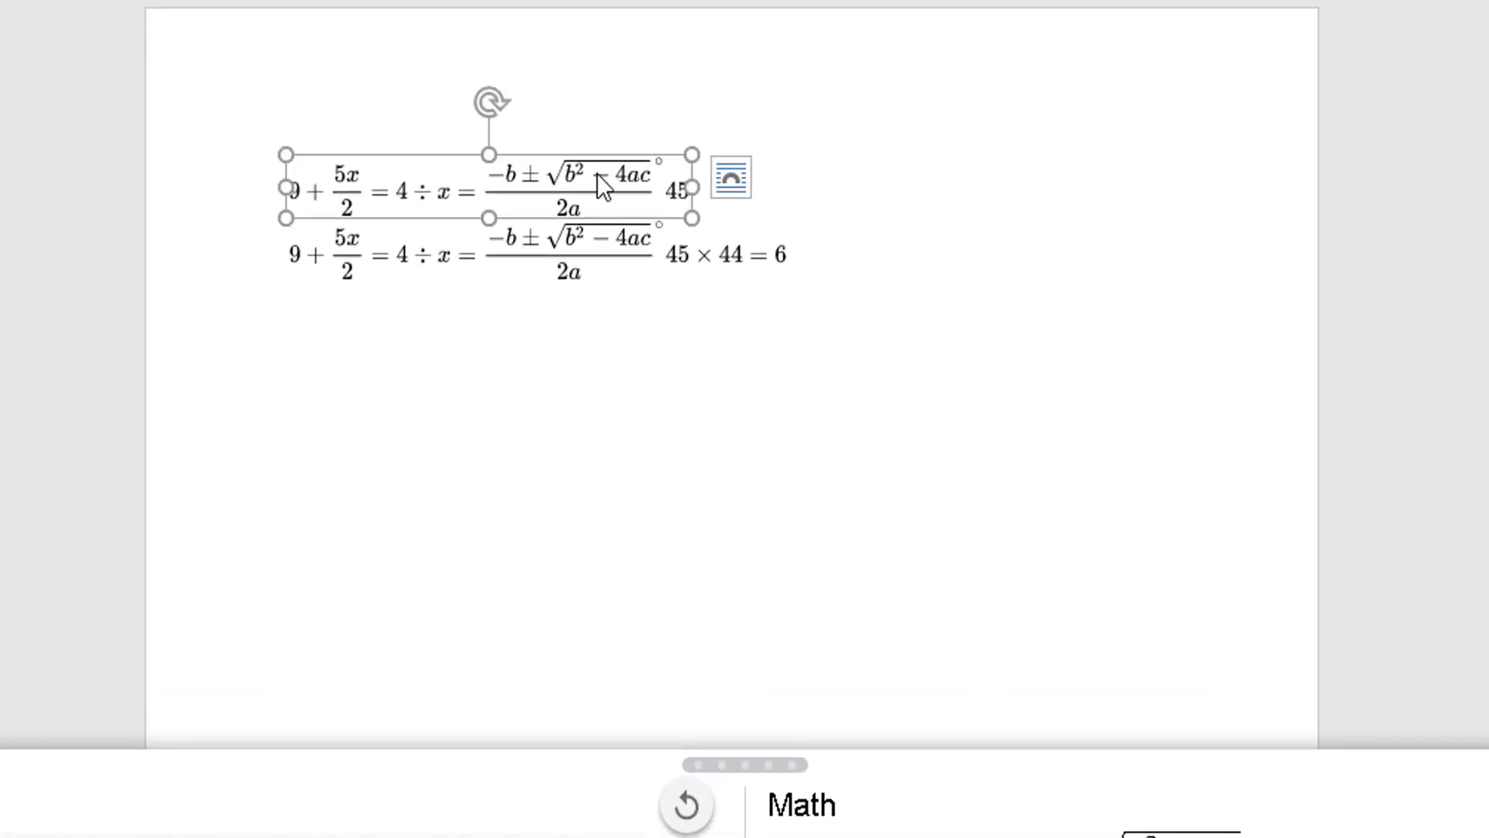
key(Delete)
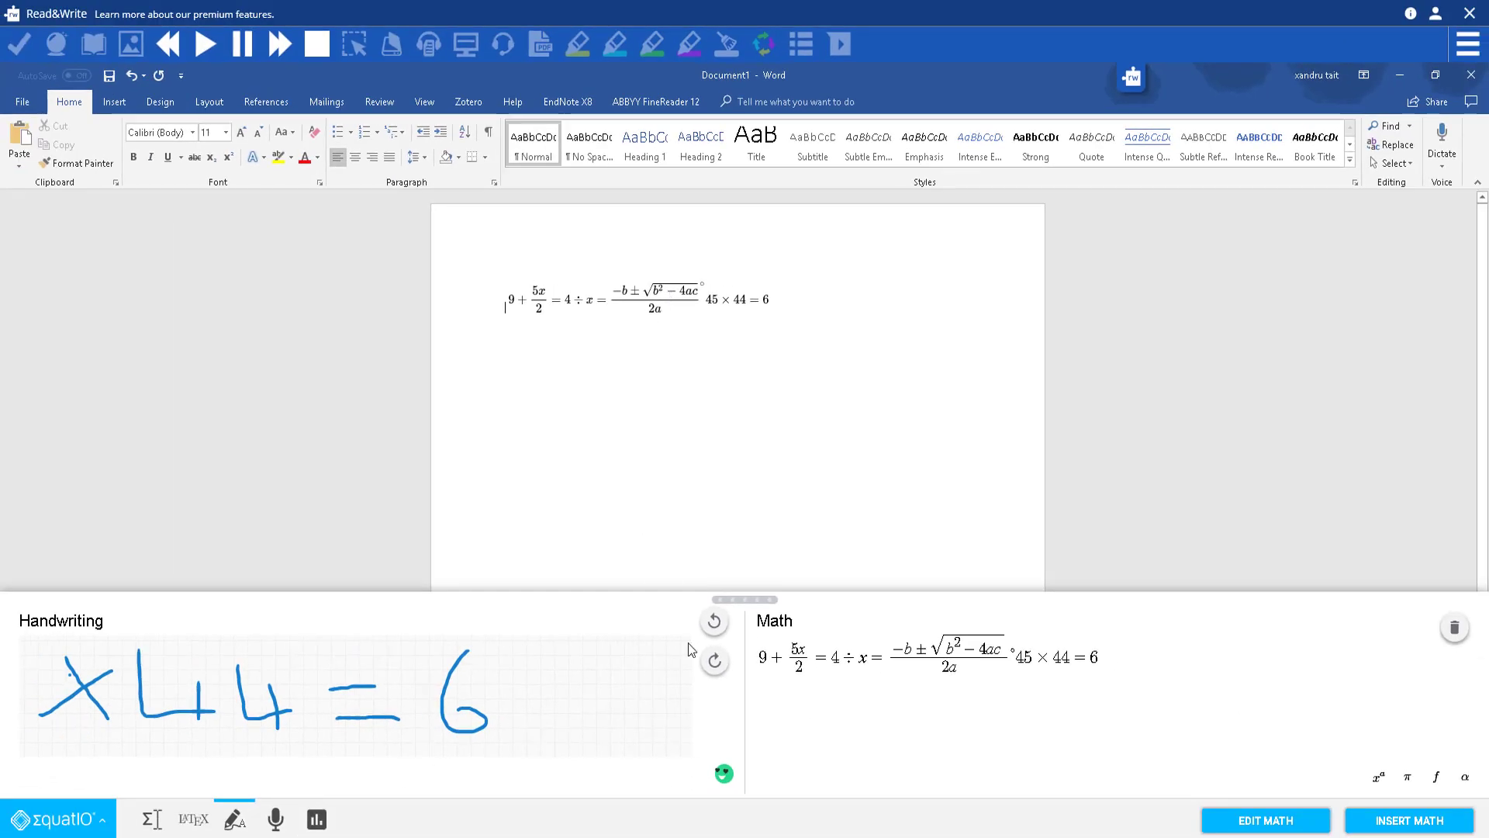
Step: Undo and restore handwritten strokes, resize the panel, then clear the handwriting and math input
click(713, 620)
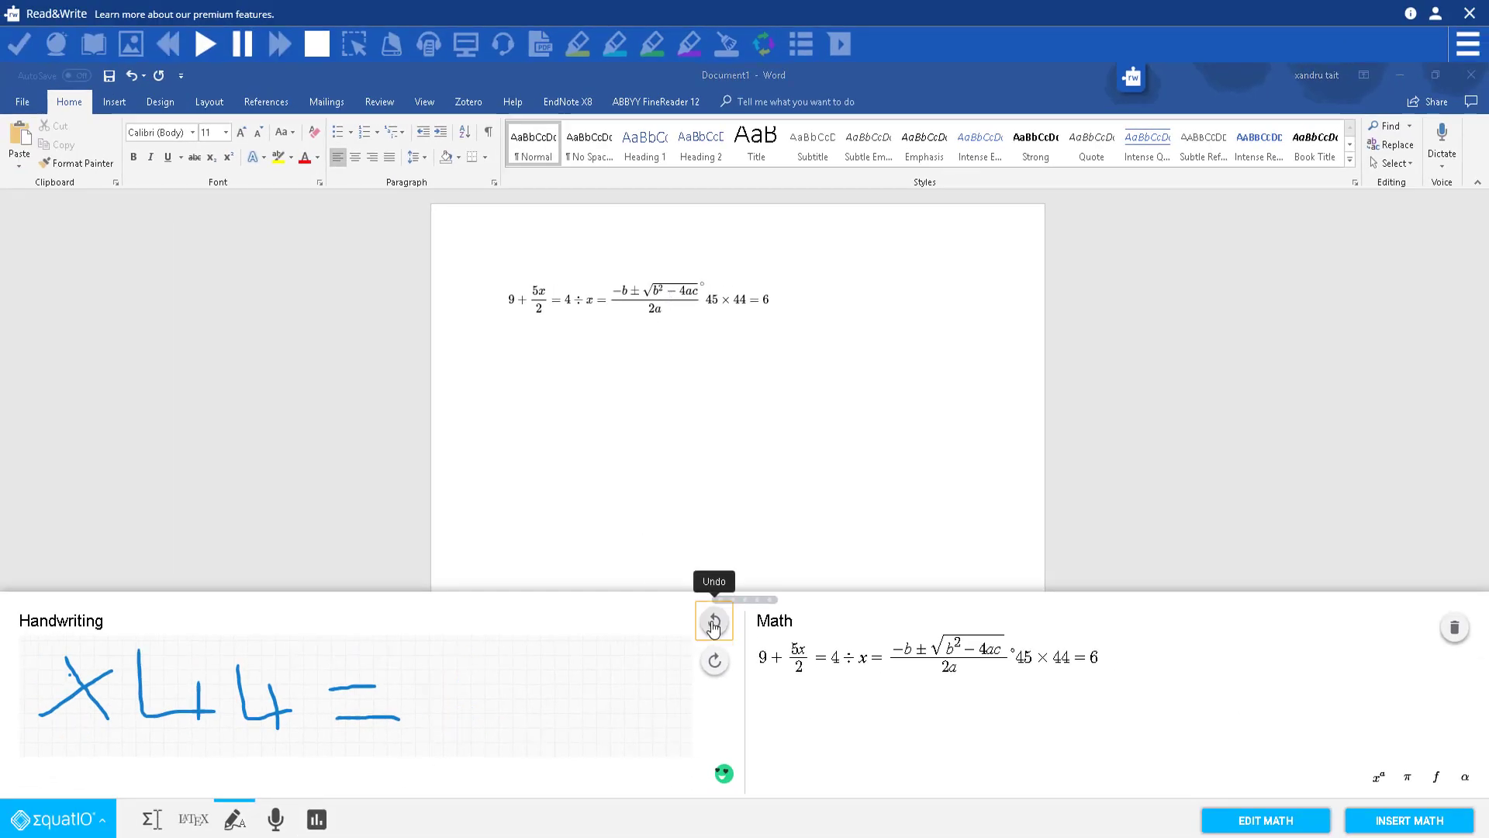
click(713, 620)
click(715, 661)
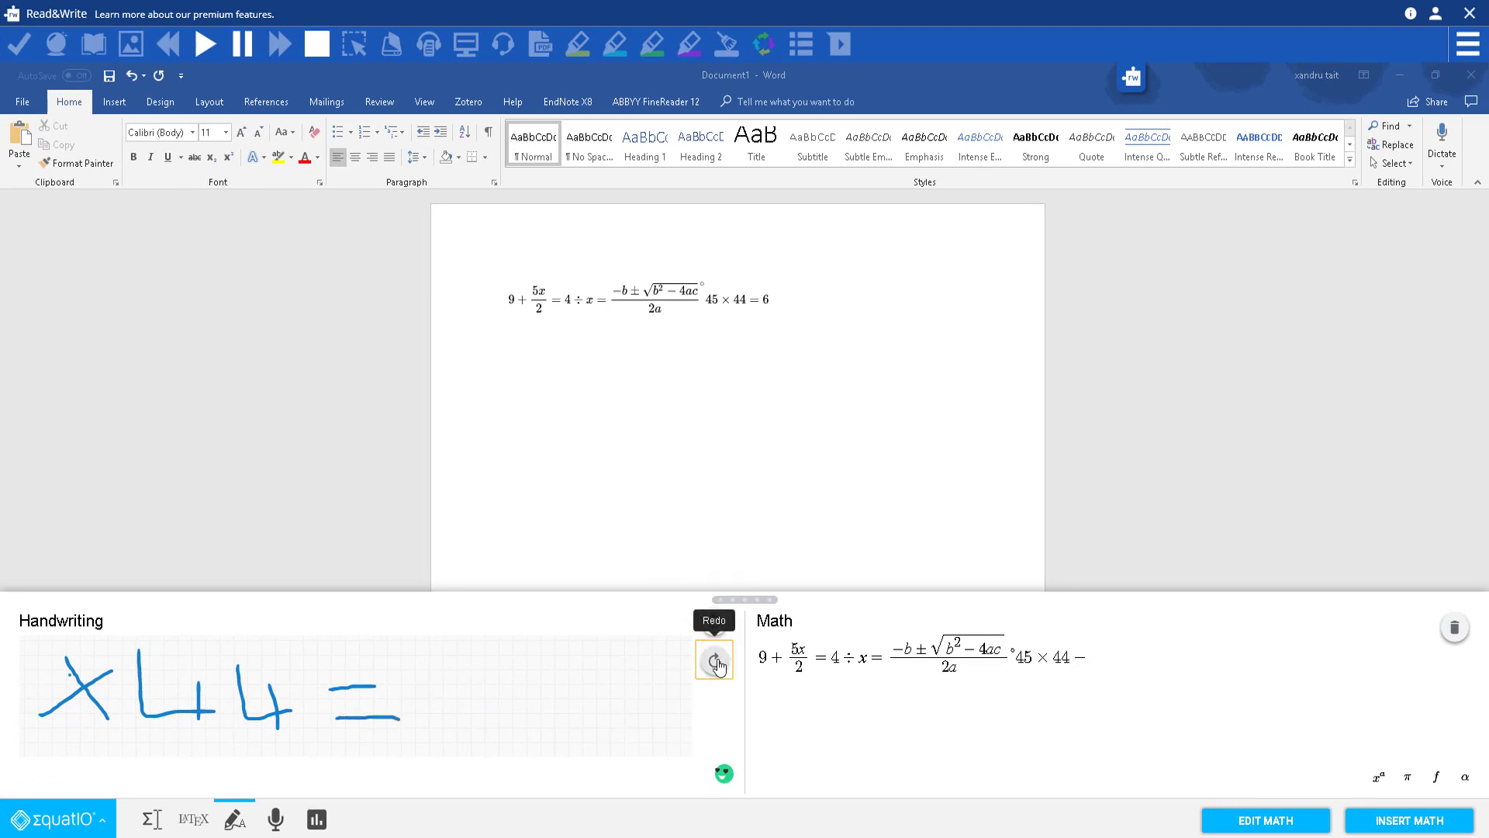
click(717, 663)
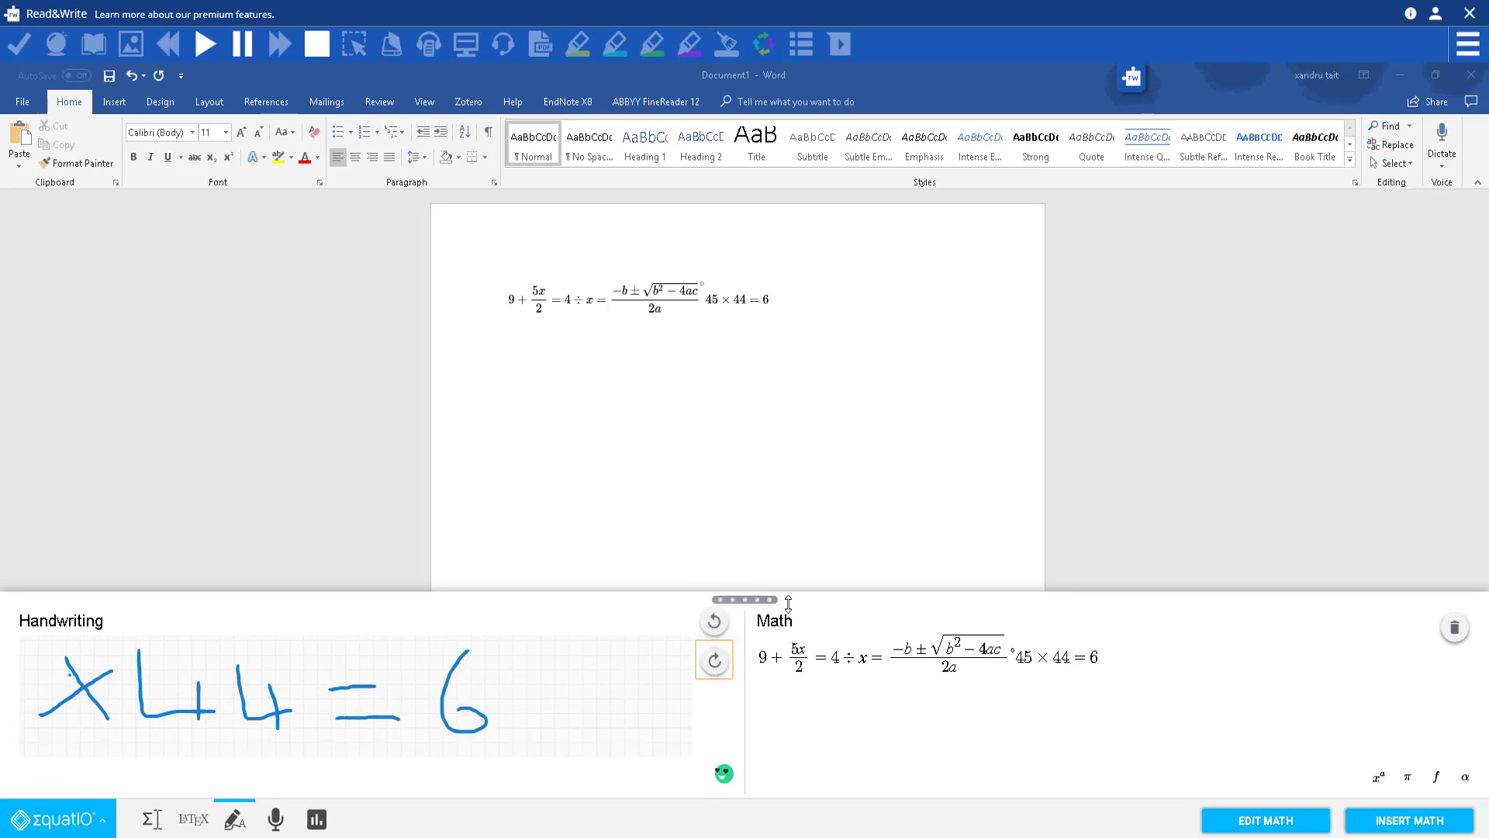
drag(790, 603, 821, 138)
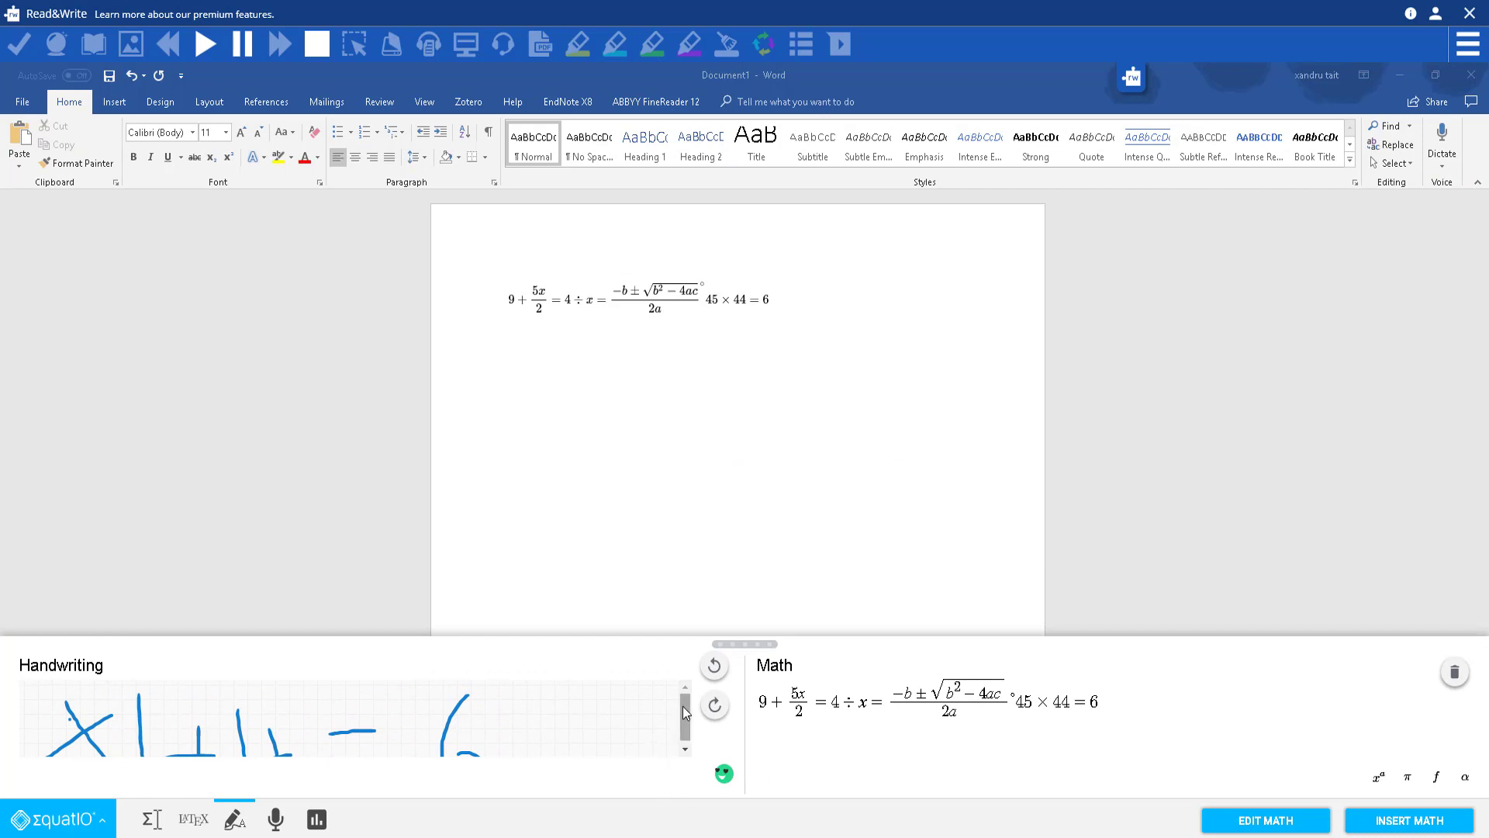
drag(683, 714, 686, 729)
drag(816, 639, 813, 599)
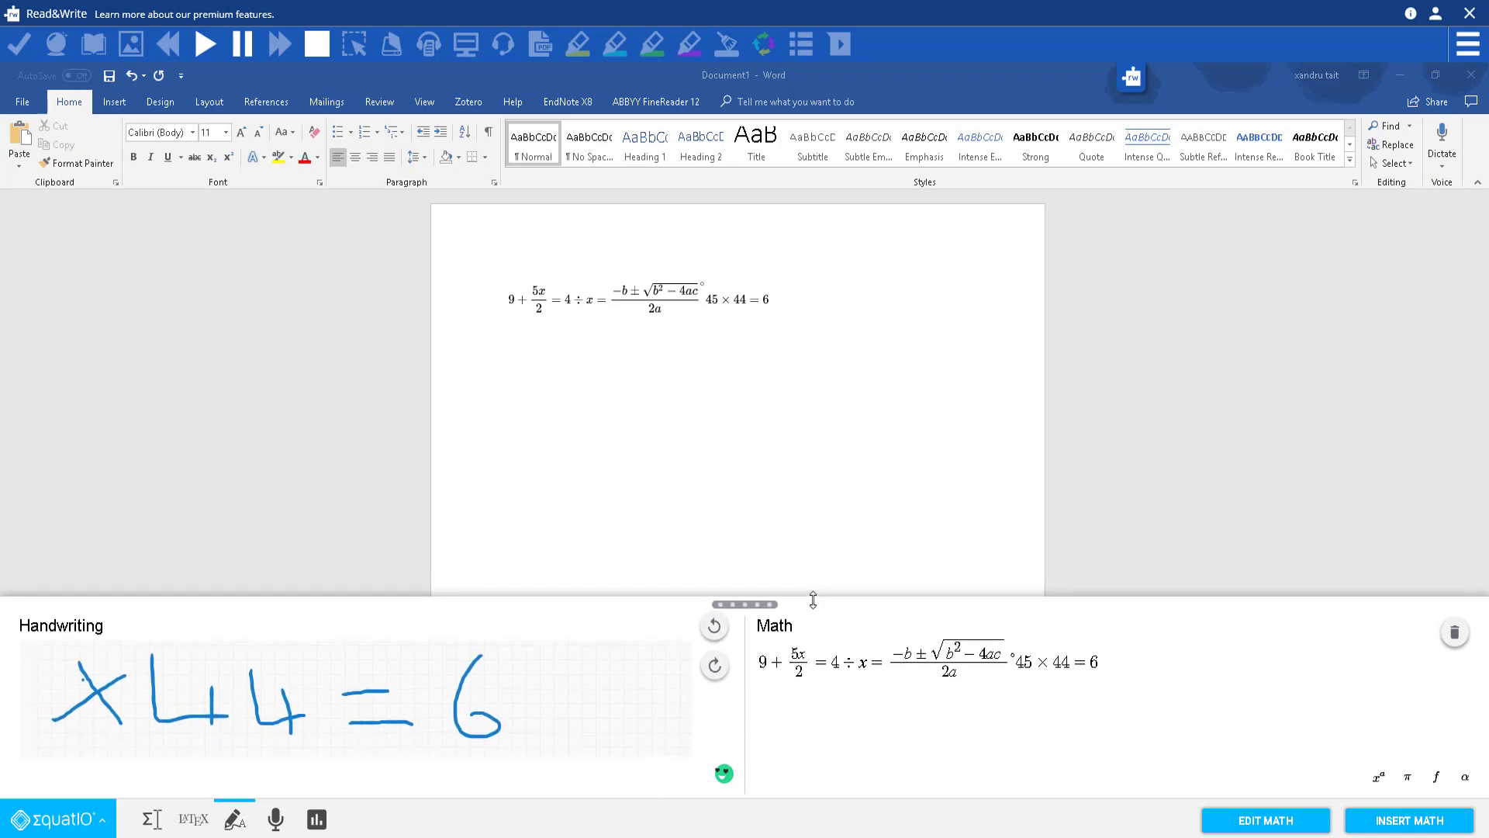
click(1455, 637)
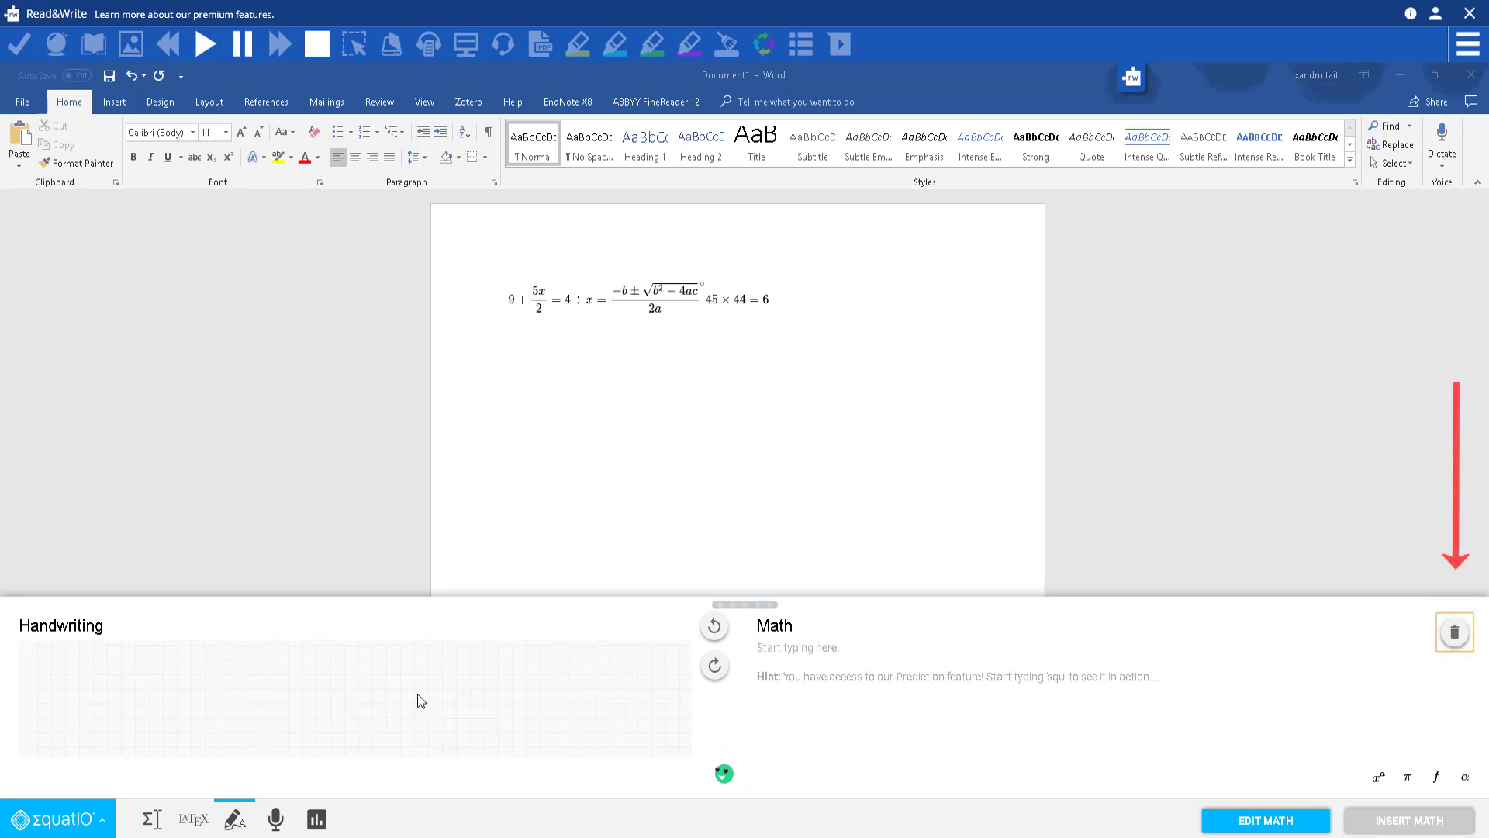
Step: Load the Word equation into the math field, clear it, and switch to speech input
click(639, 306)
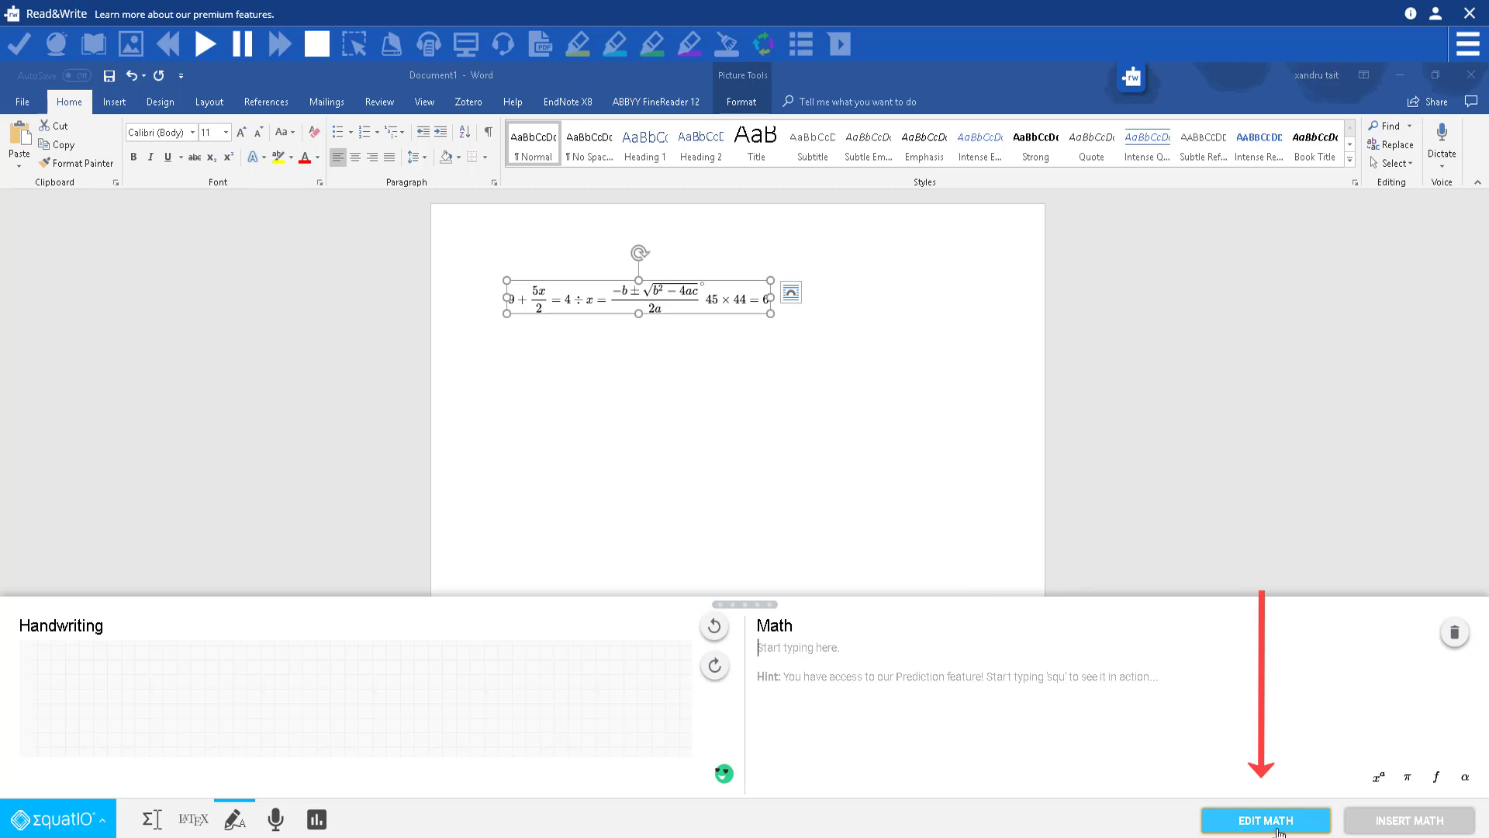
click(1278, 828)
click(883, 666)
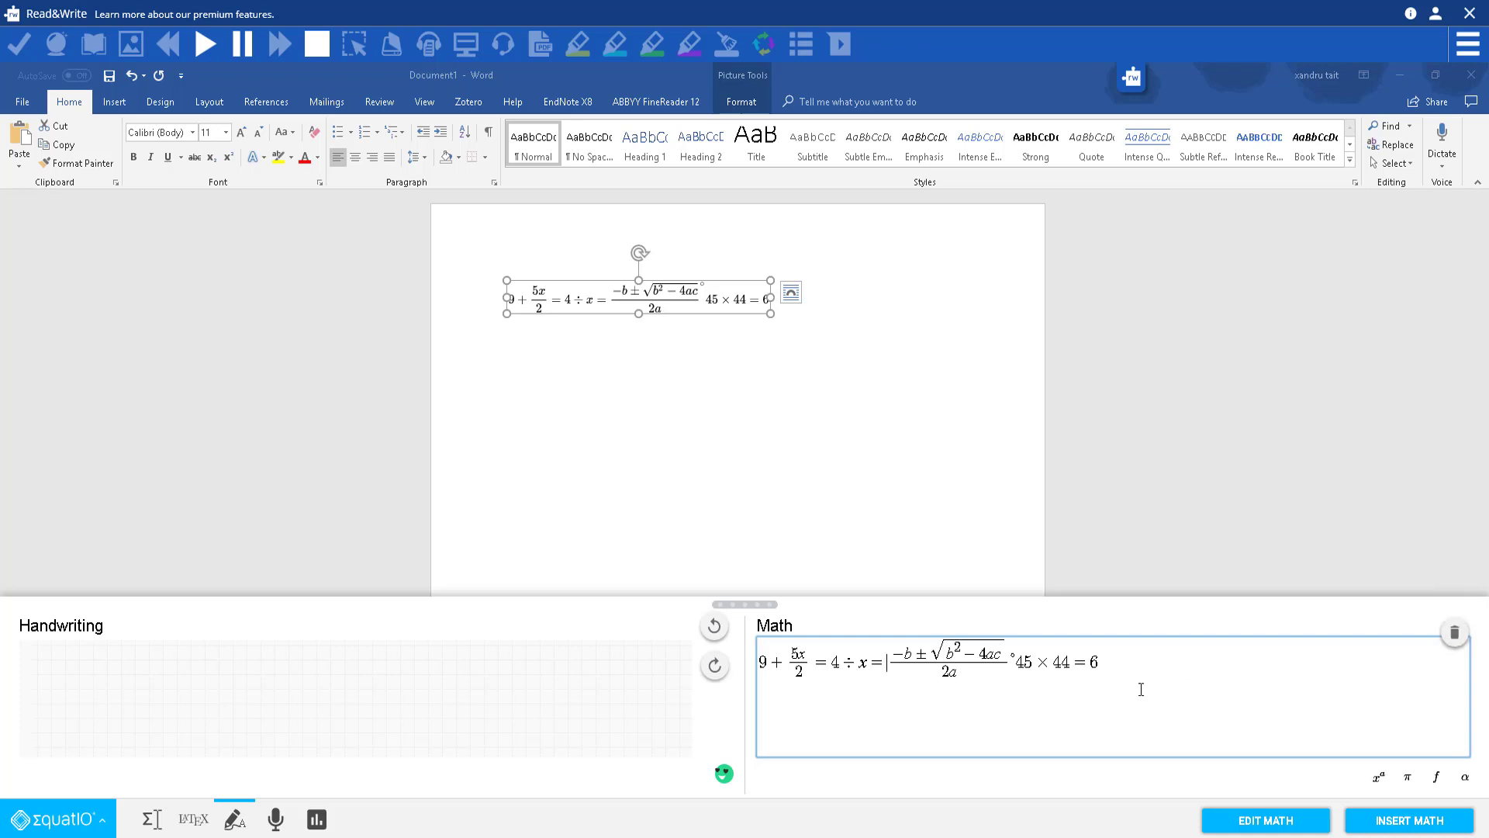
click(1454, 632)
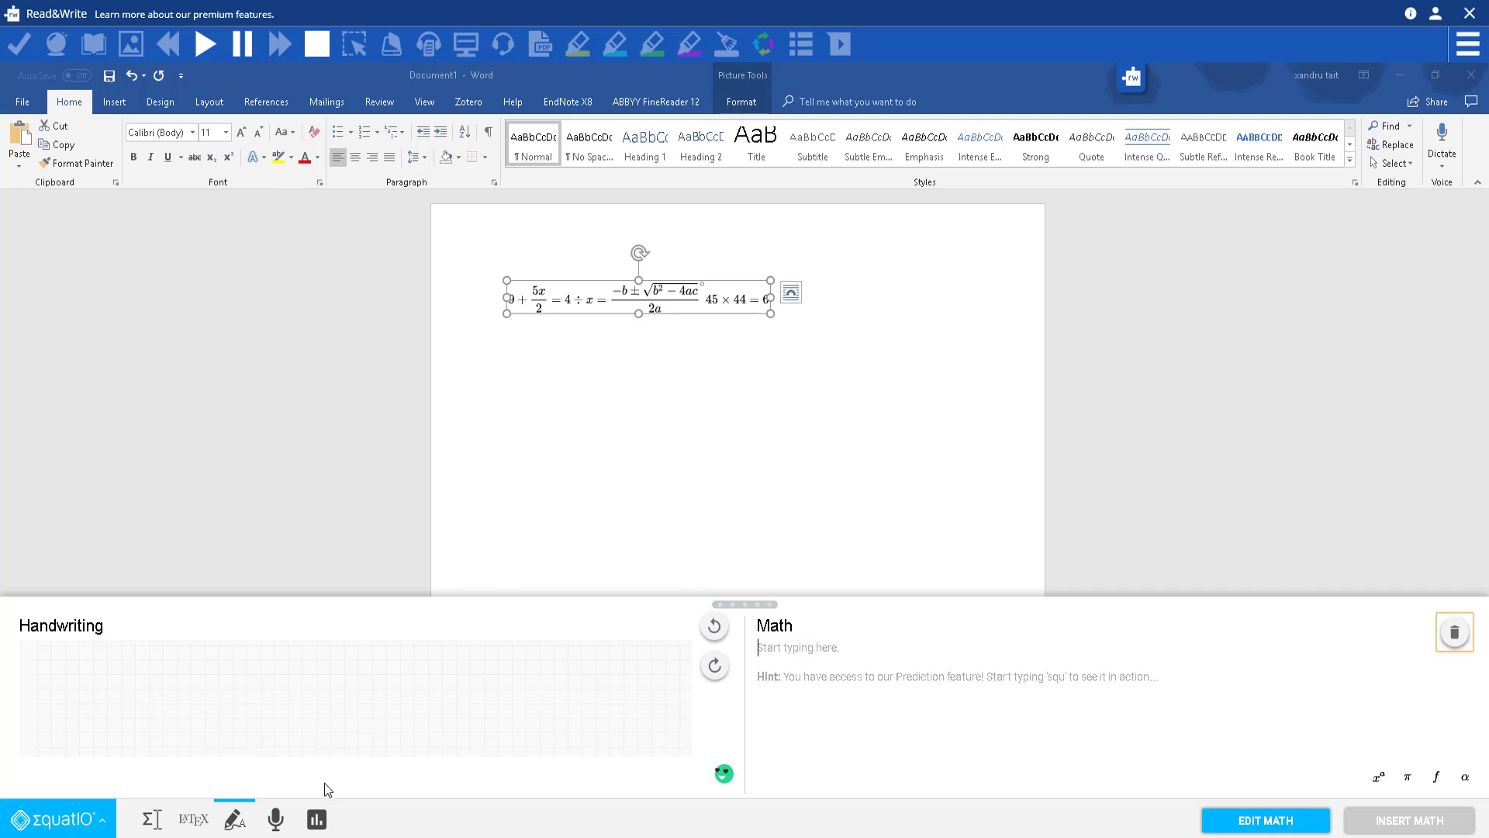
click(275, 819)
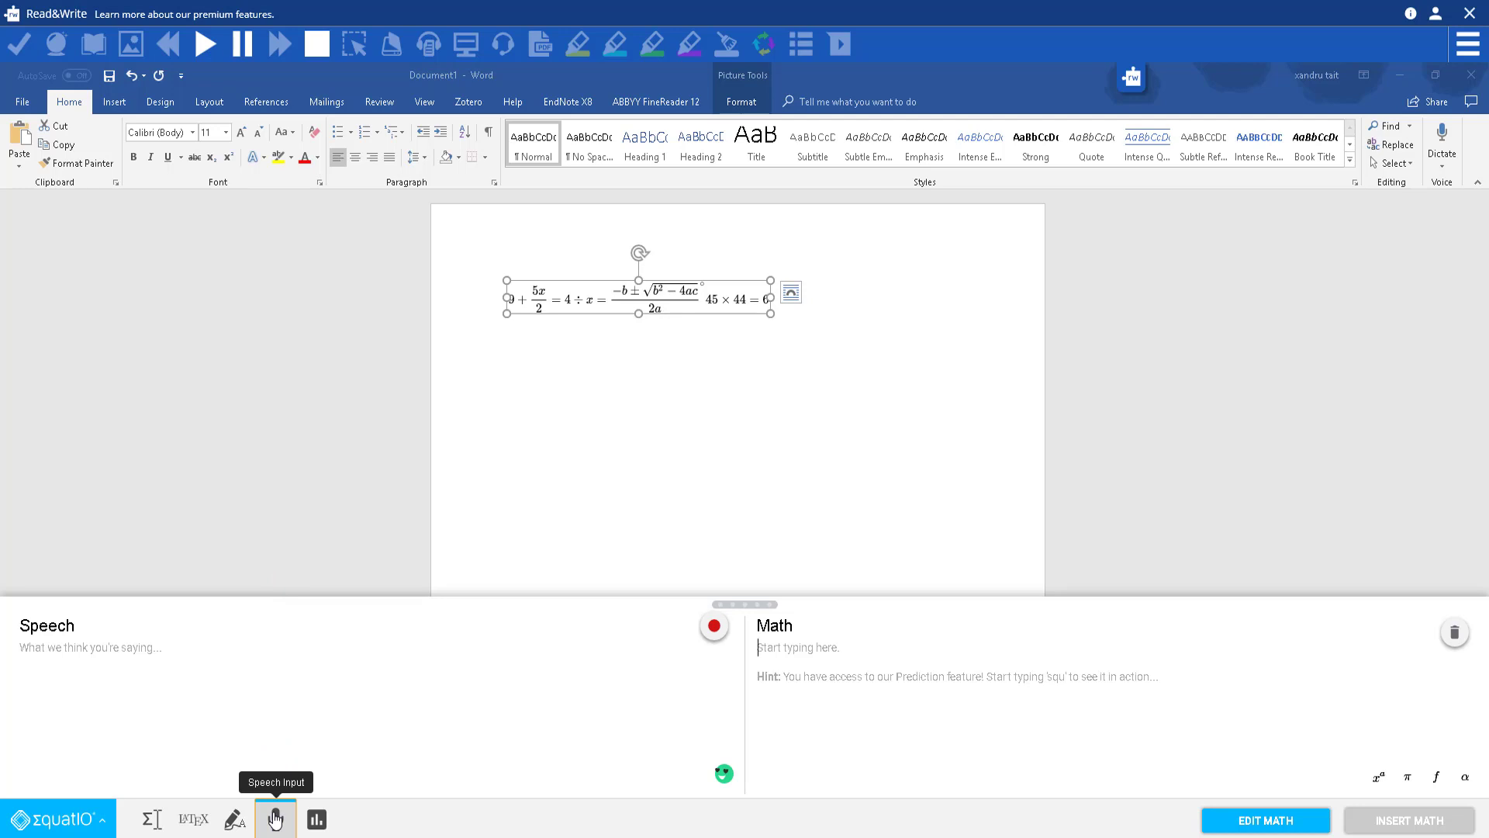
click(32, 657)
click(714, 629)
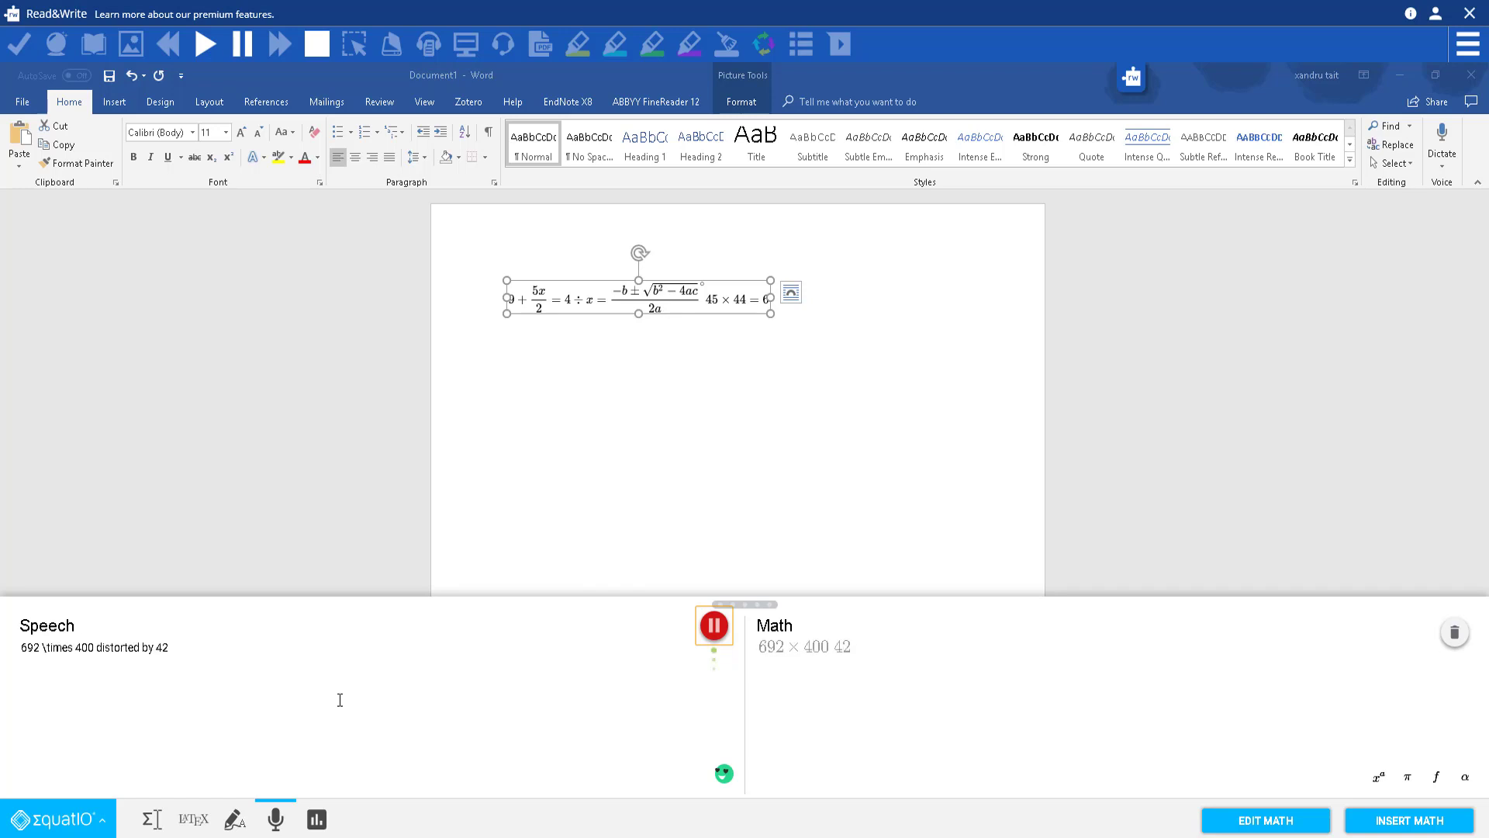
click(714, 625)
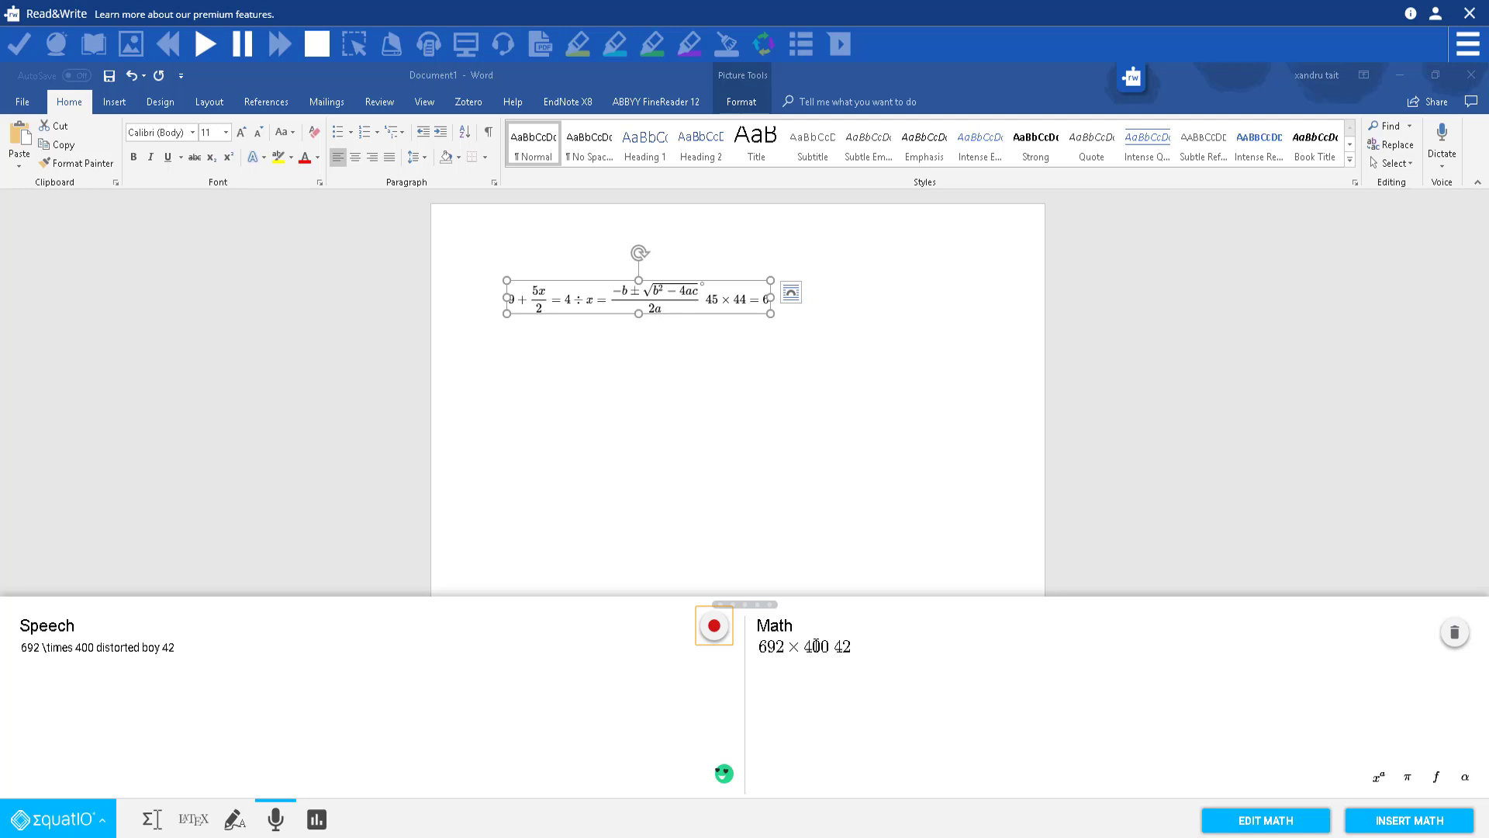
click(1454, 632)
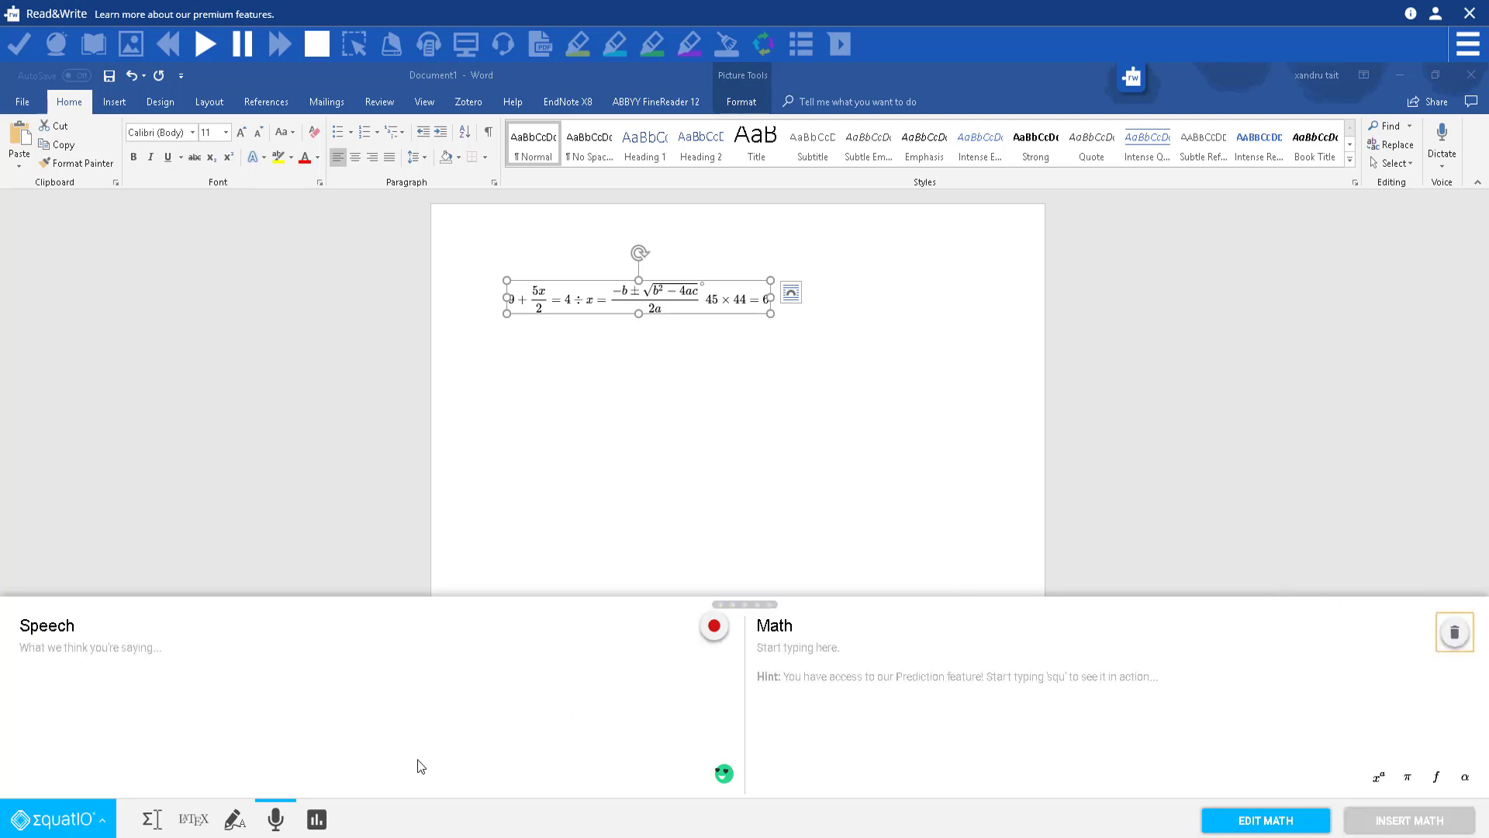
Step: Open the graphing editor, enlarge its panel, and zoom out to a ±80 range
click(318, 821)
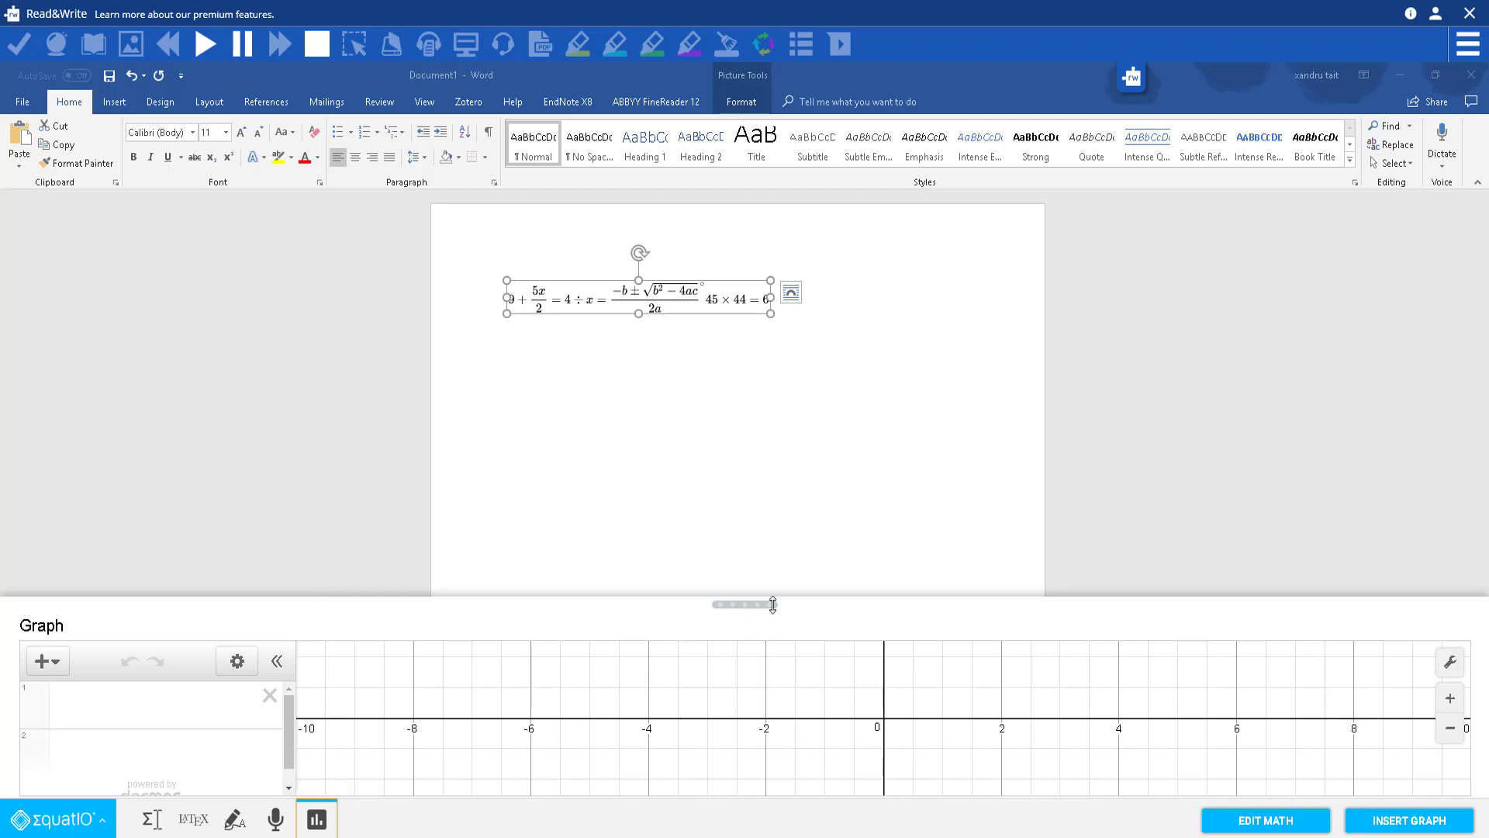
drag(763, 600, 732, 153)
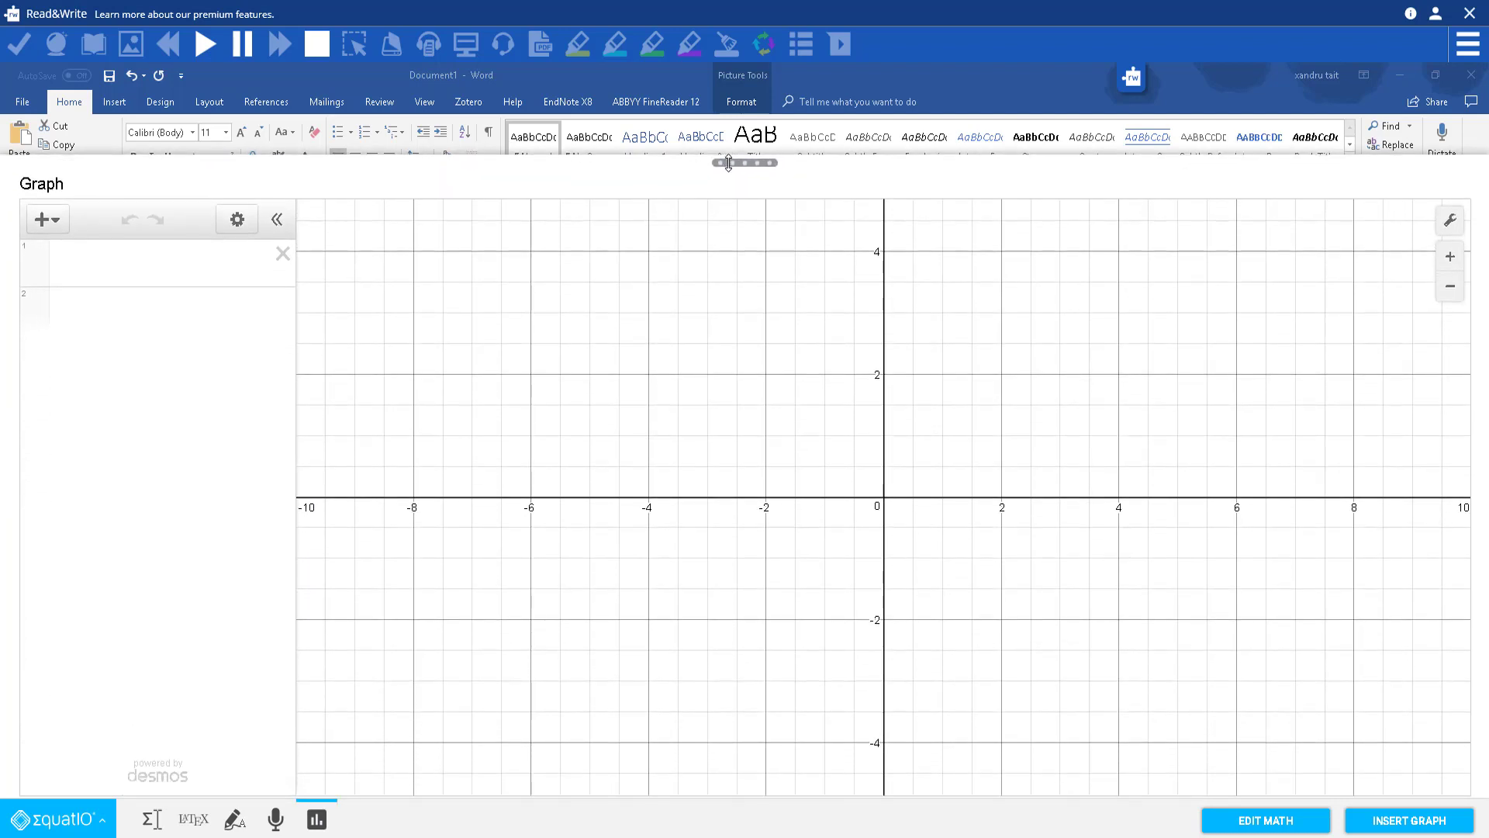
click(1449, 286)
click(1450, 287)
click(1449, 287)
click(1449, 287)
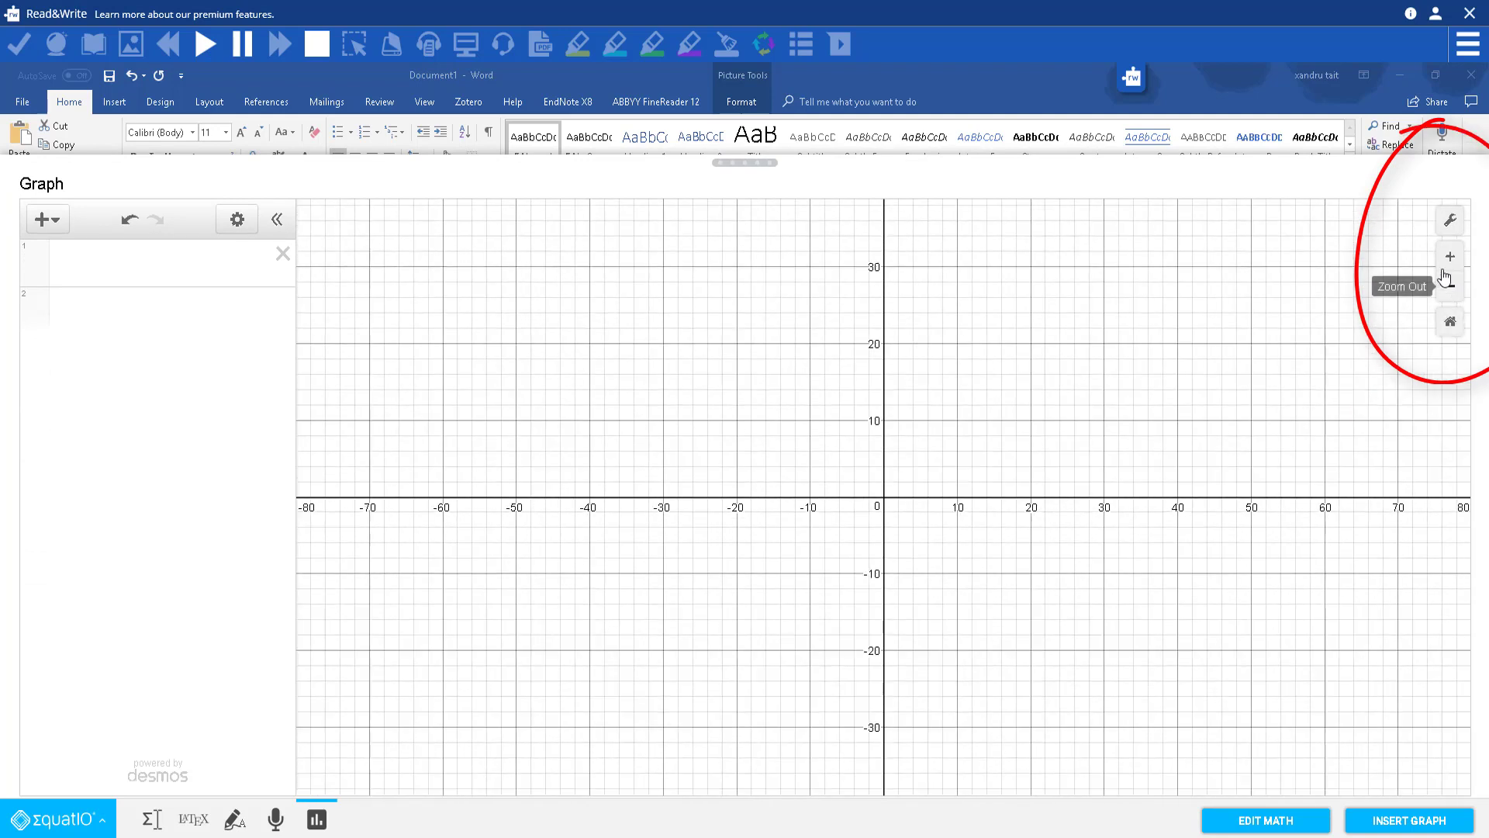
click(1449, 256)
click(1449, 286)
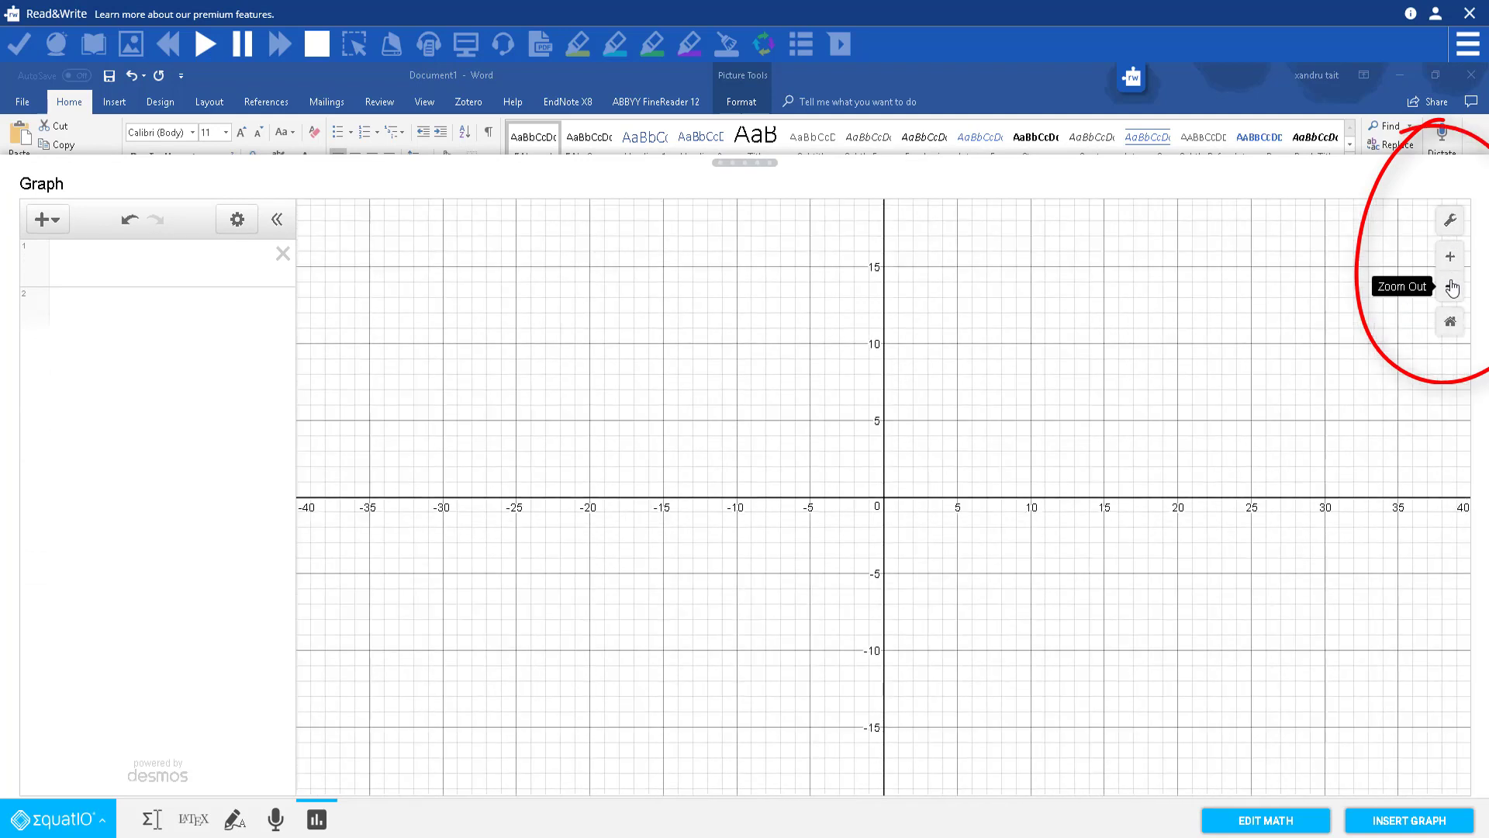
Step: In Graph Settings, try projector mode, axis arrows and grid, ending with arrows off and grid on
click(1449, 220)
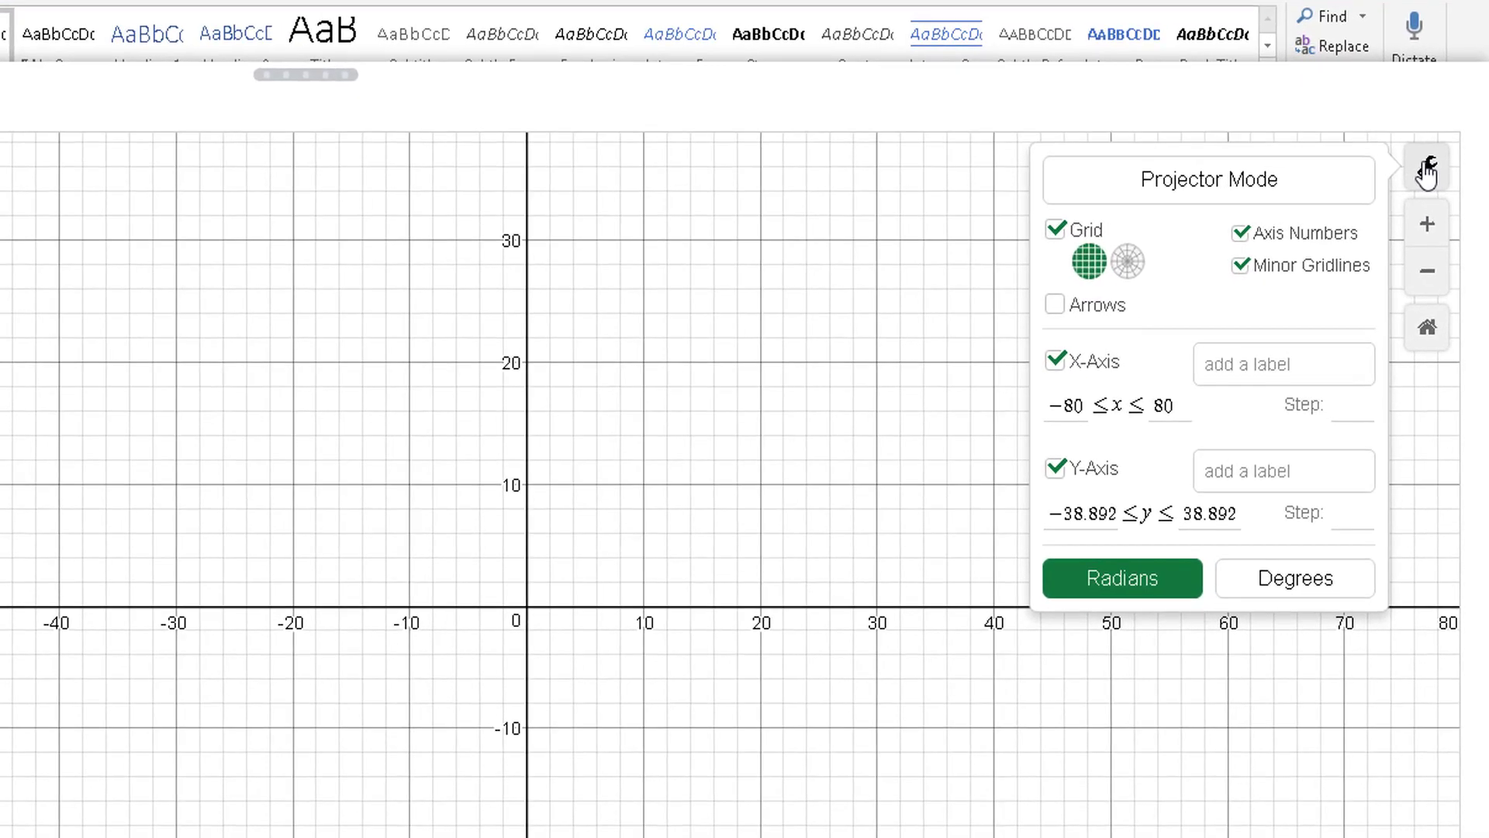
click(1225, 196)
click(1225, 195)
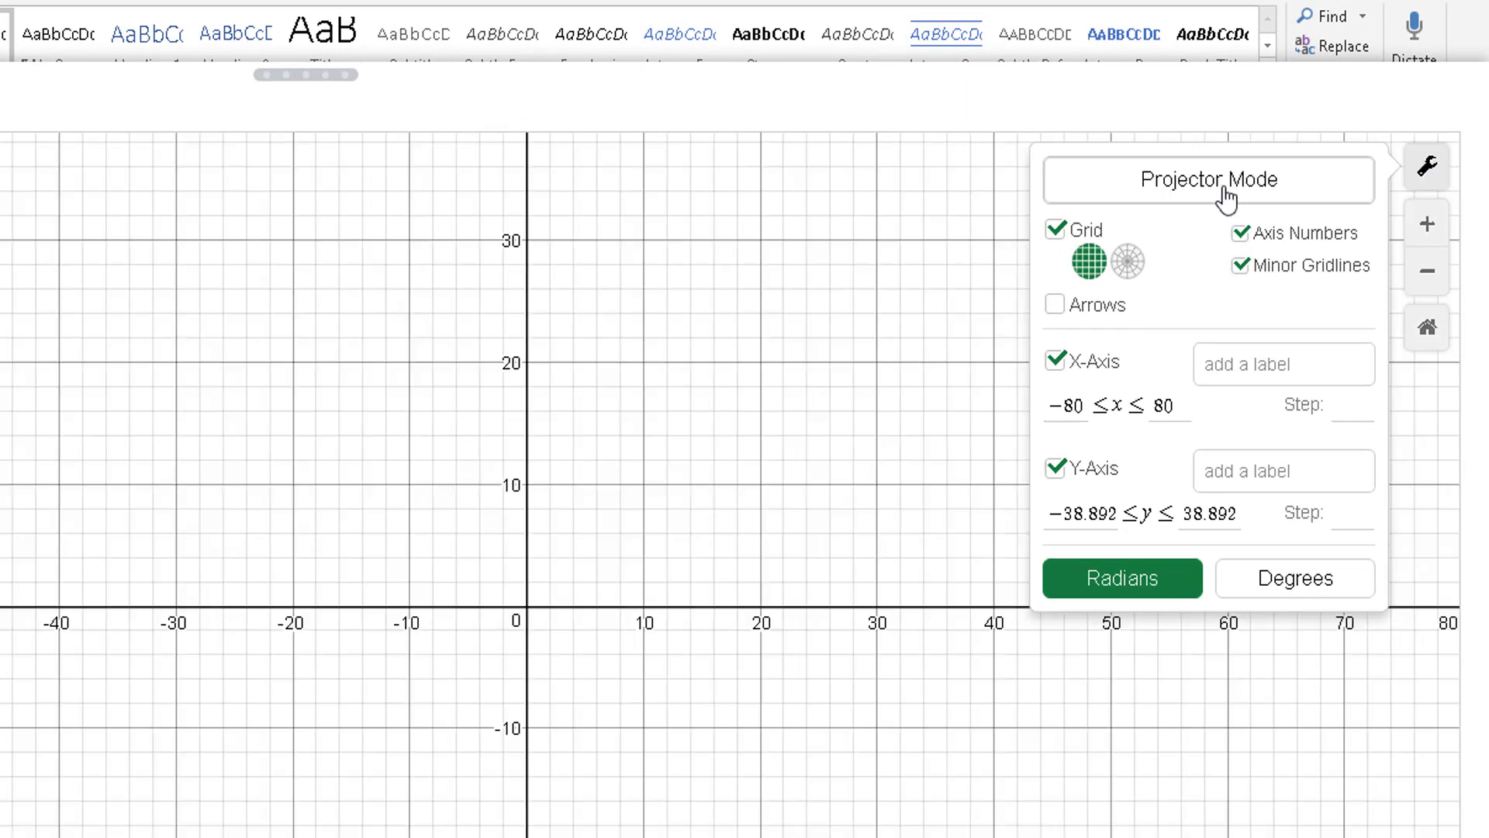
click(1224, 195)
click(1225, 196)
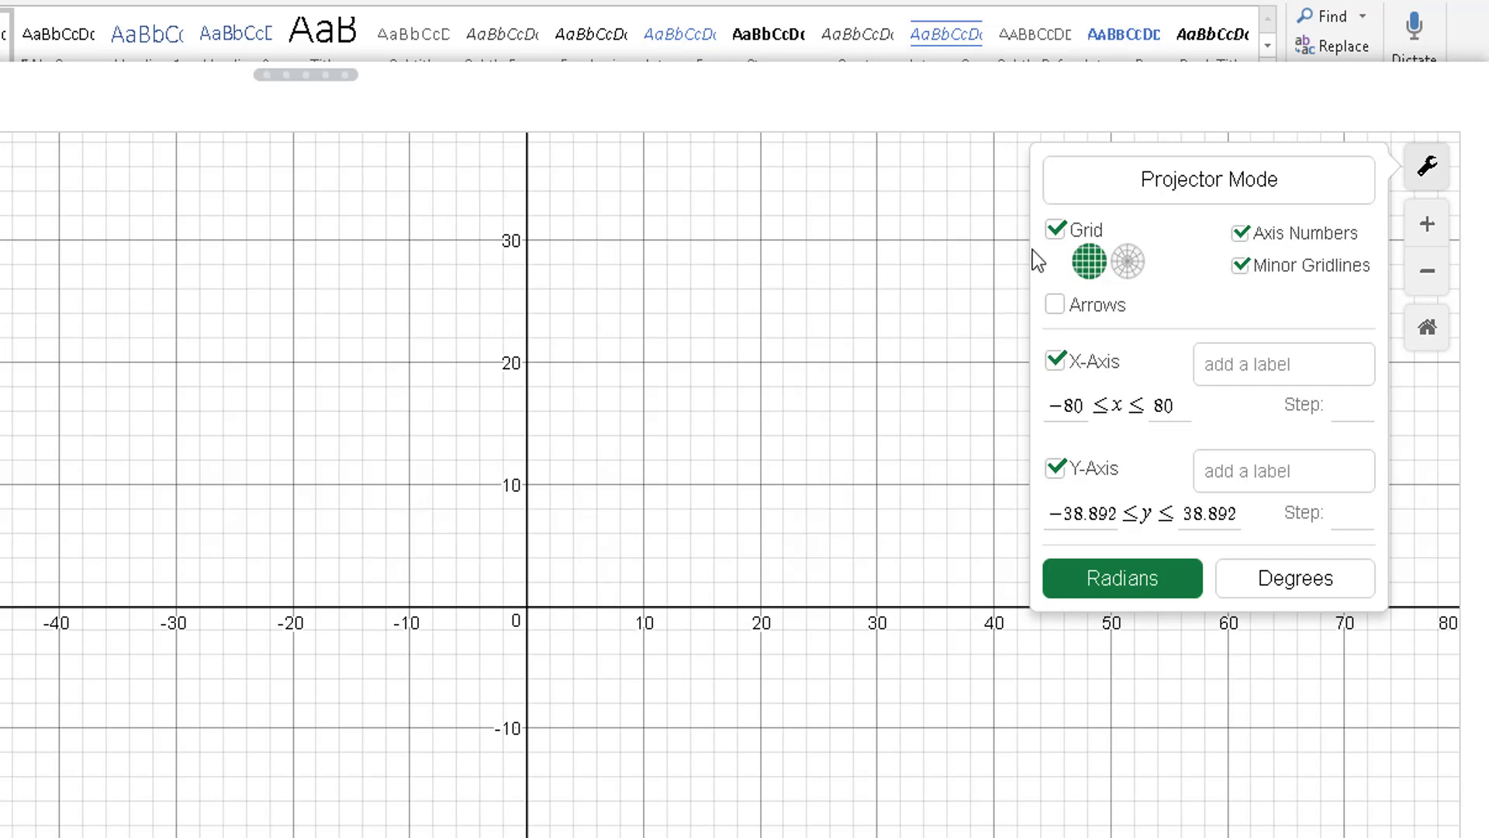
click(1055, 306)
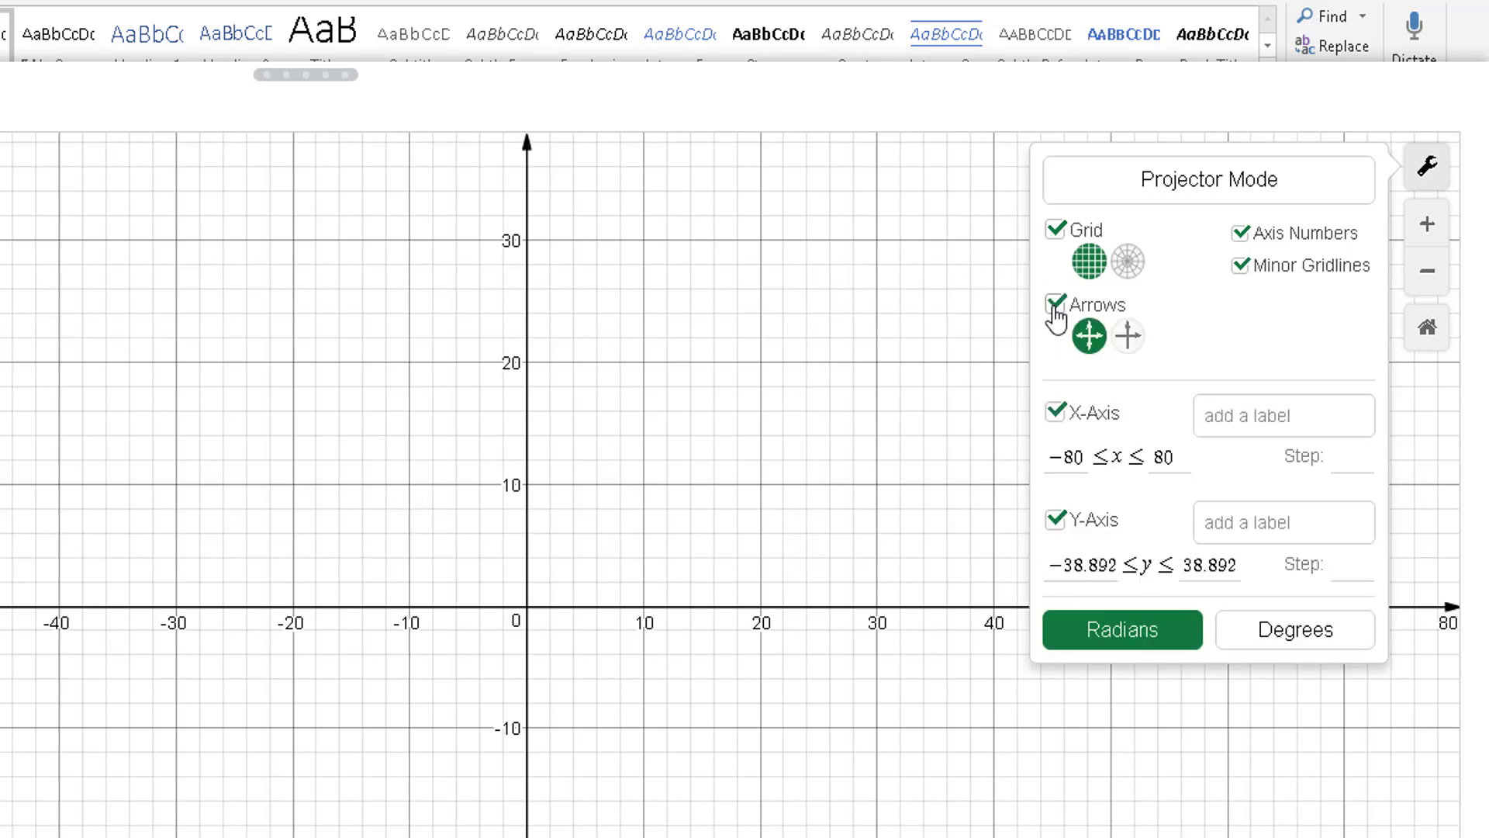
click(1056, 231)
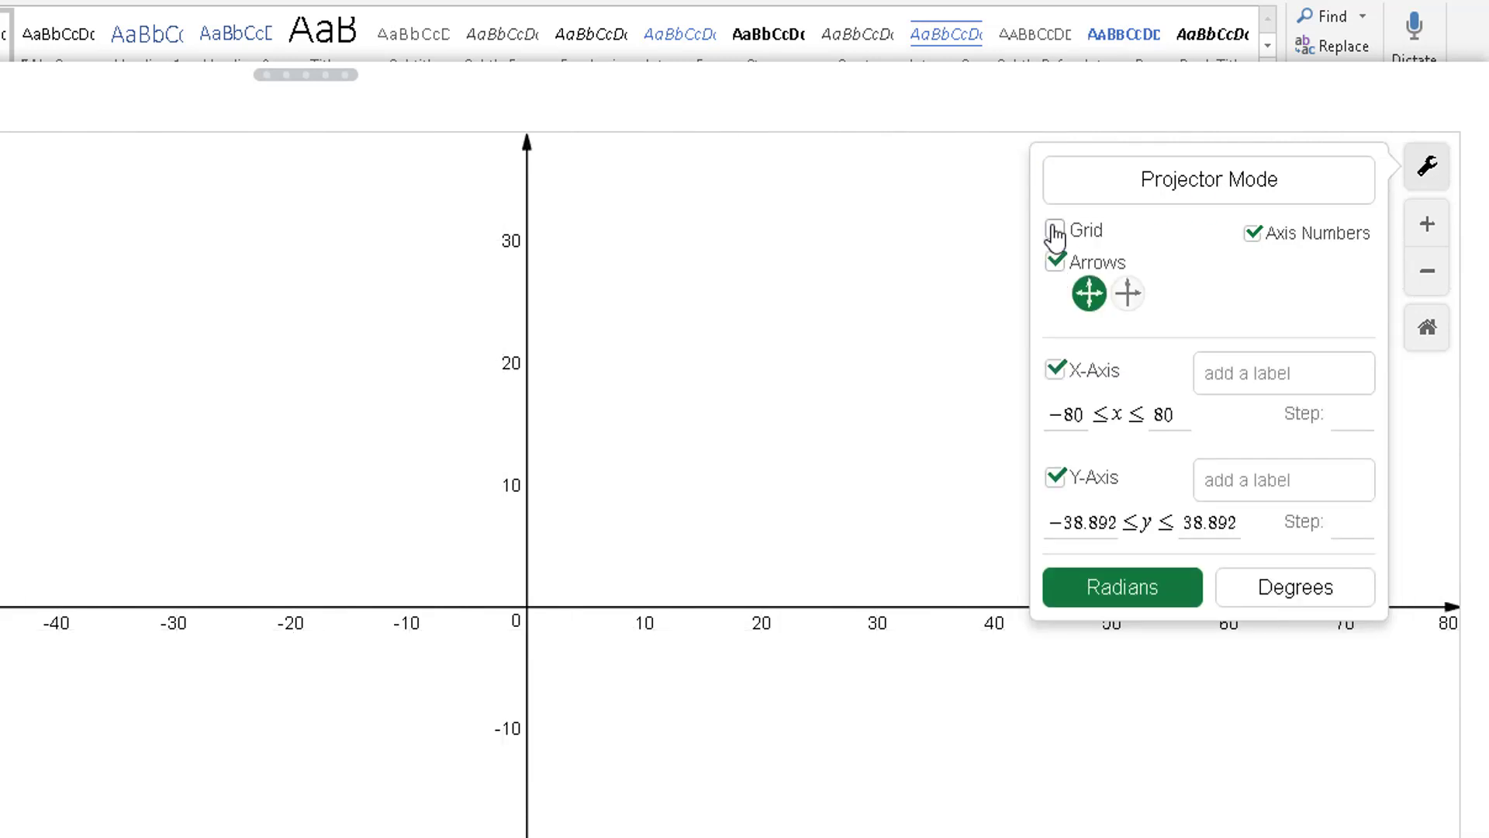
click(1128, 298)
click(1088, 300)
click(1056, 231)
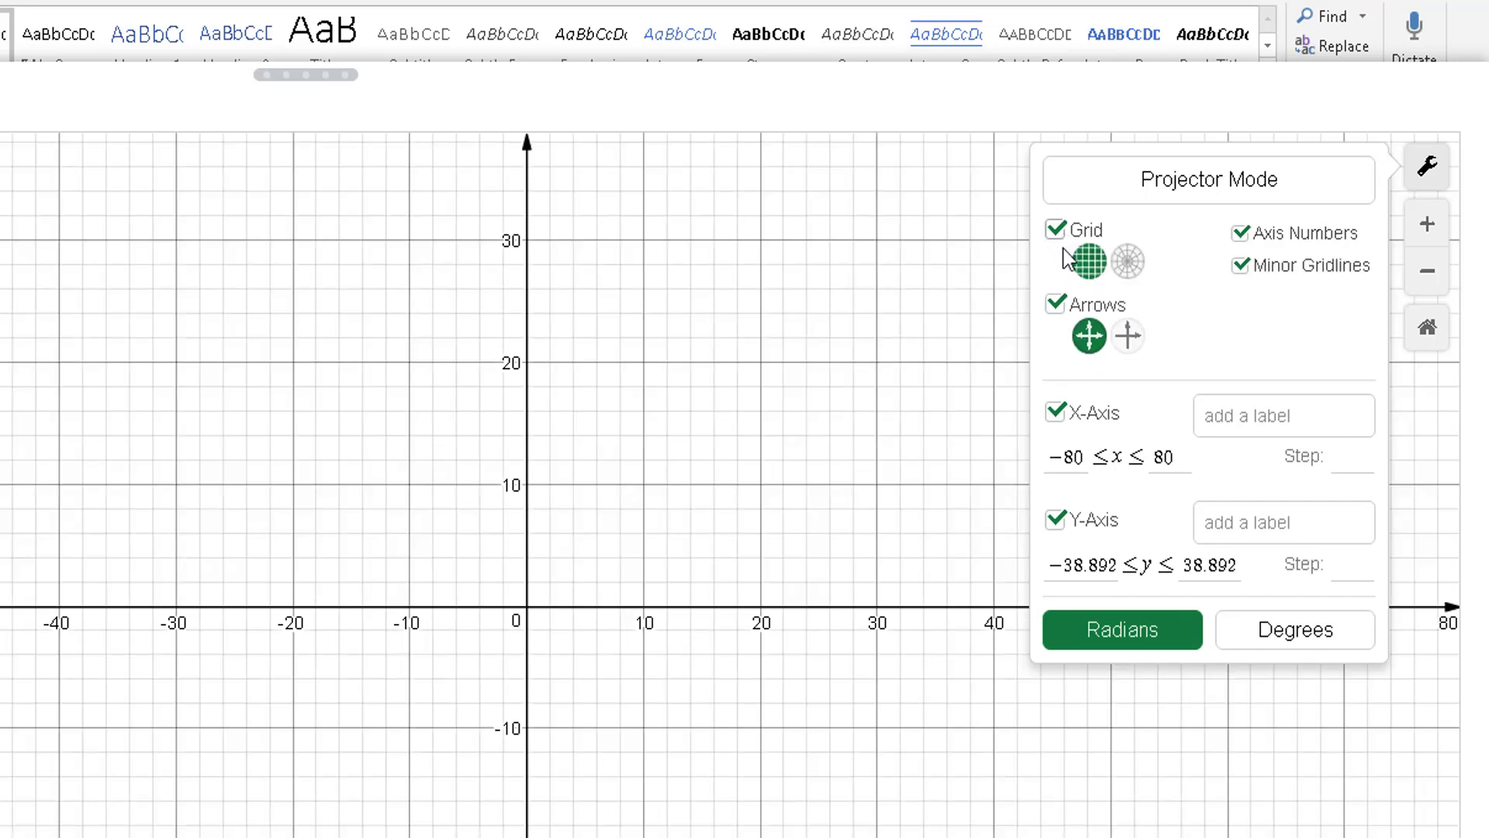
click(1054, 304)
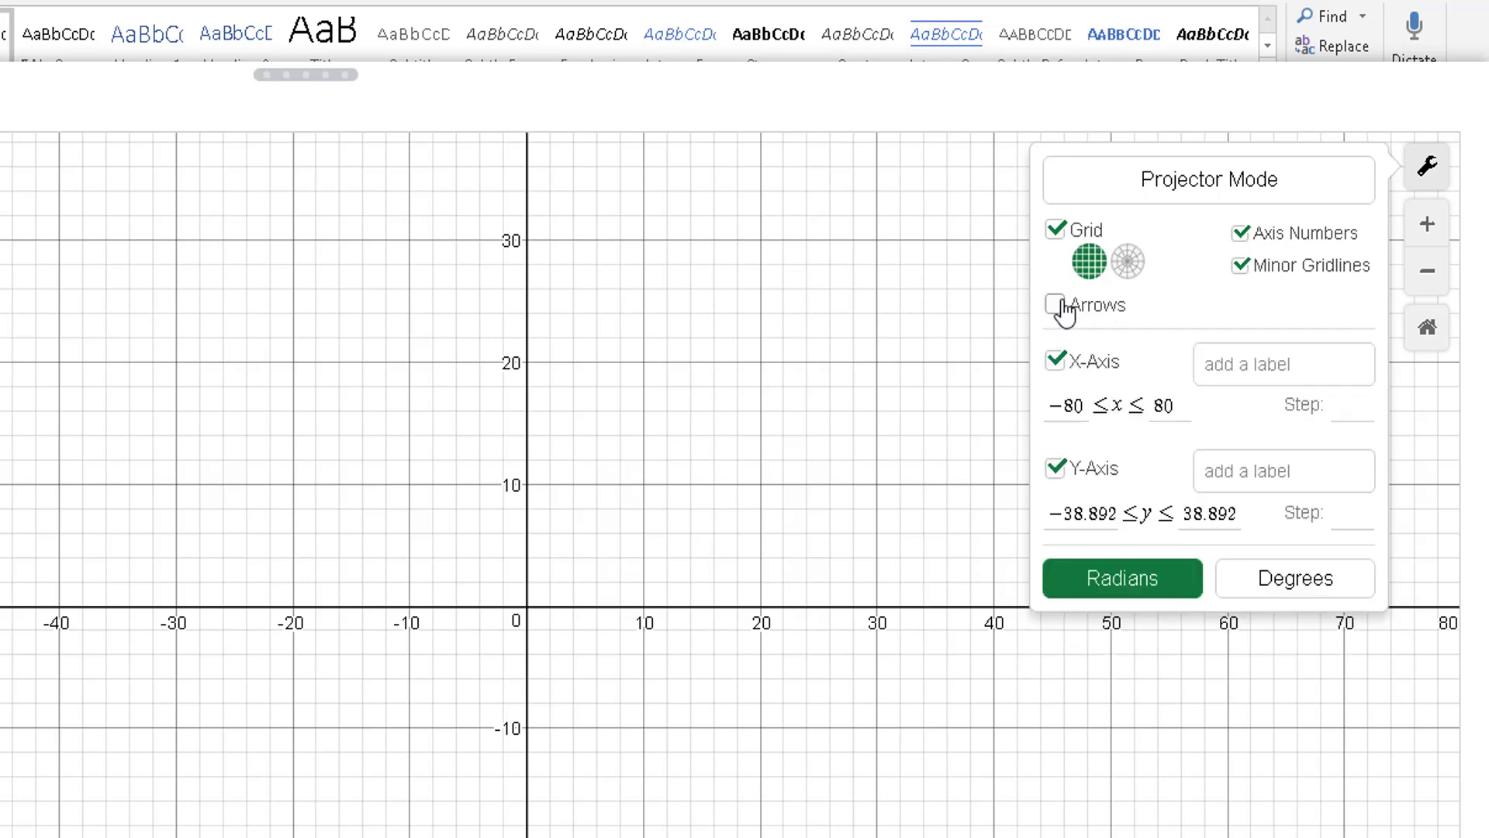
Step: Leave axis numbers and minor gridlines on, set angles to Degrees, and close the settings
click(1239, 235)
click(1240, 237)
click(1237, 233)
click(1237, 233)
click(1241, 267)
click(1241, 267)
click(1241, 271)
click(1241, 268)
click(1253, 369)
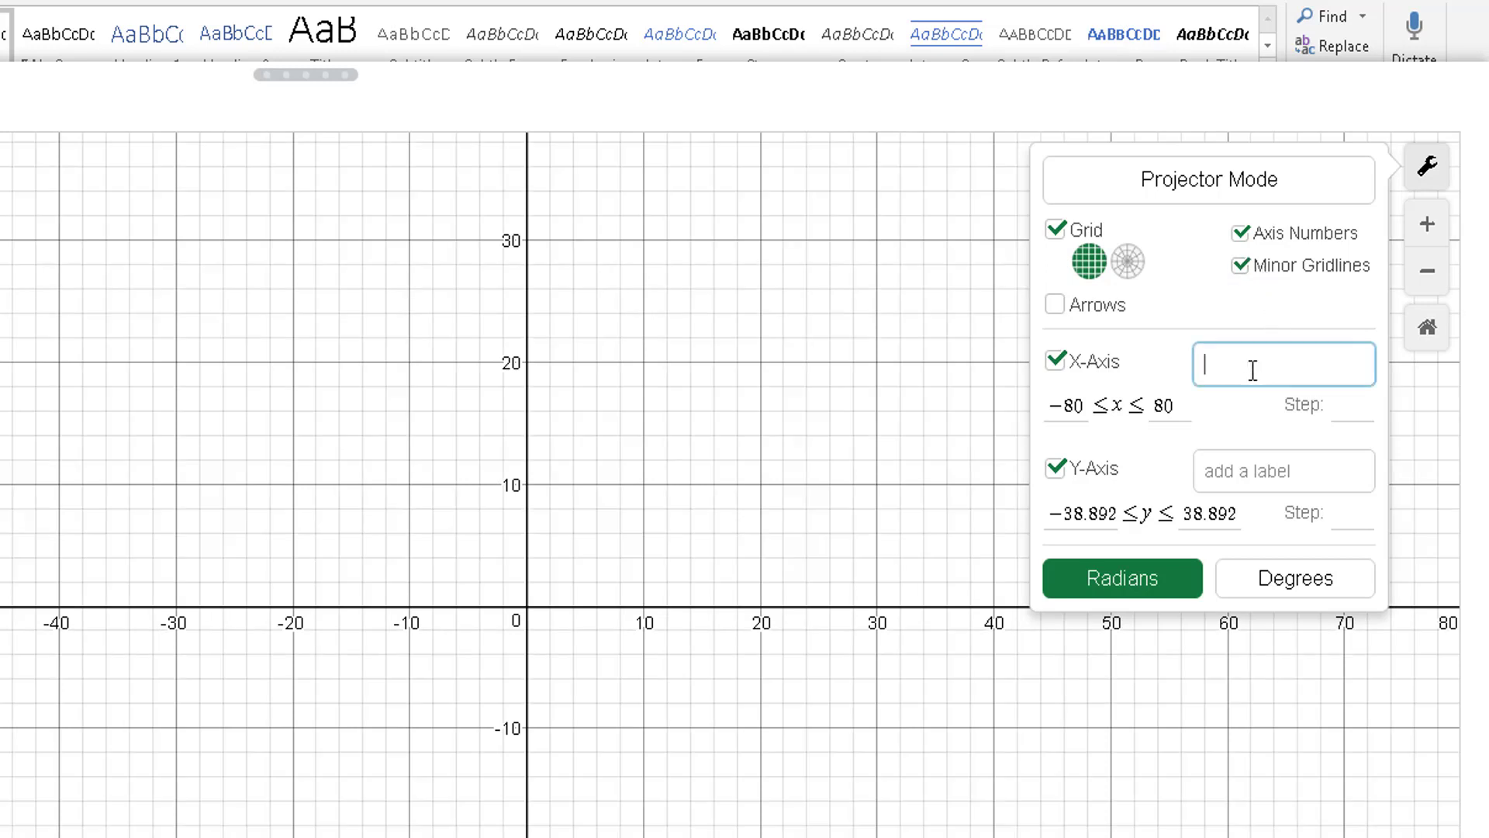
click(1252, 472)
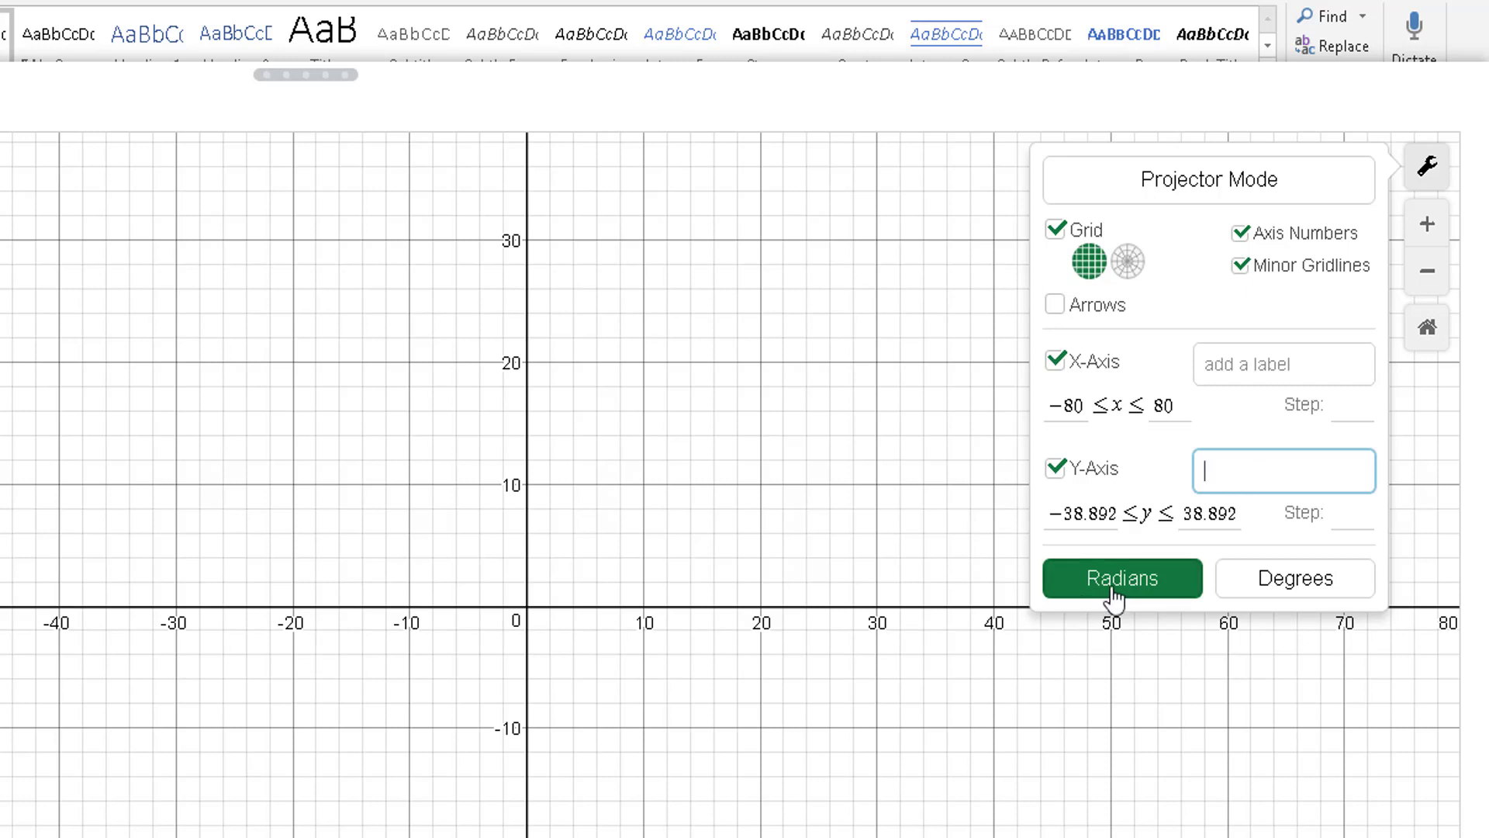
click(1319, 592)
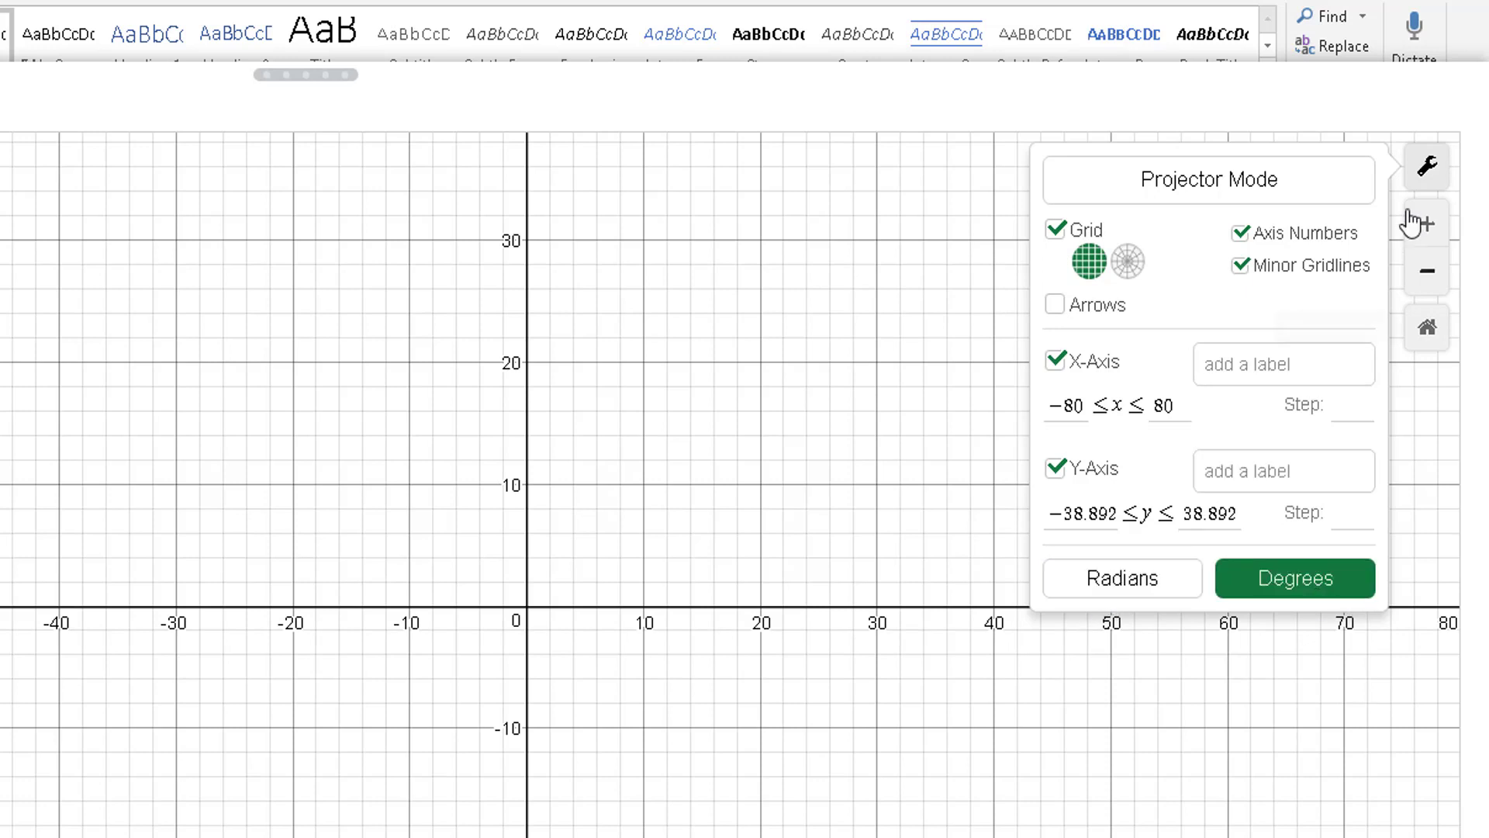
click(1427, 166)
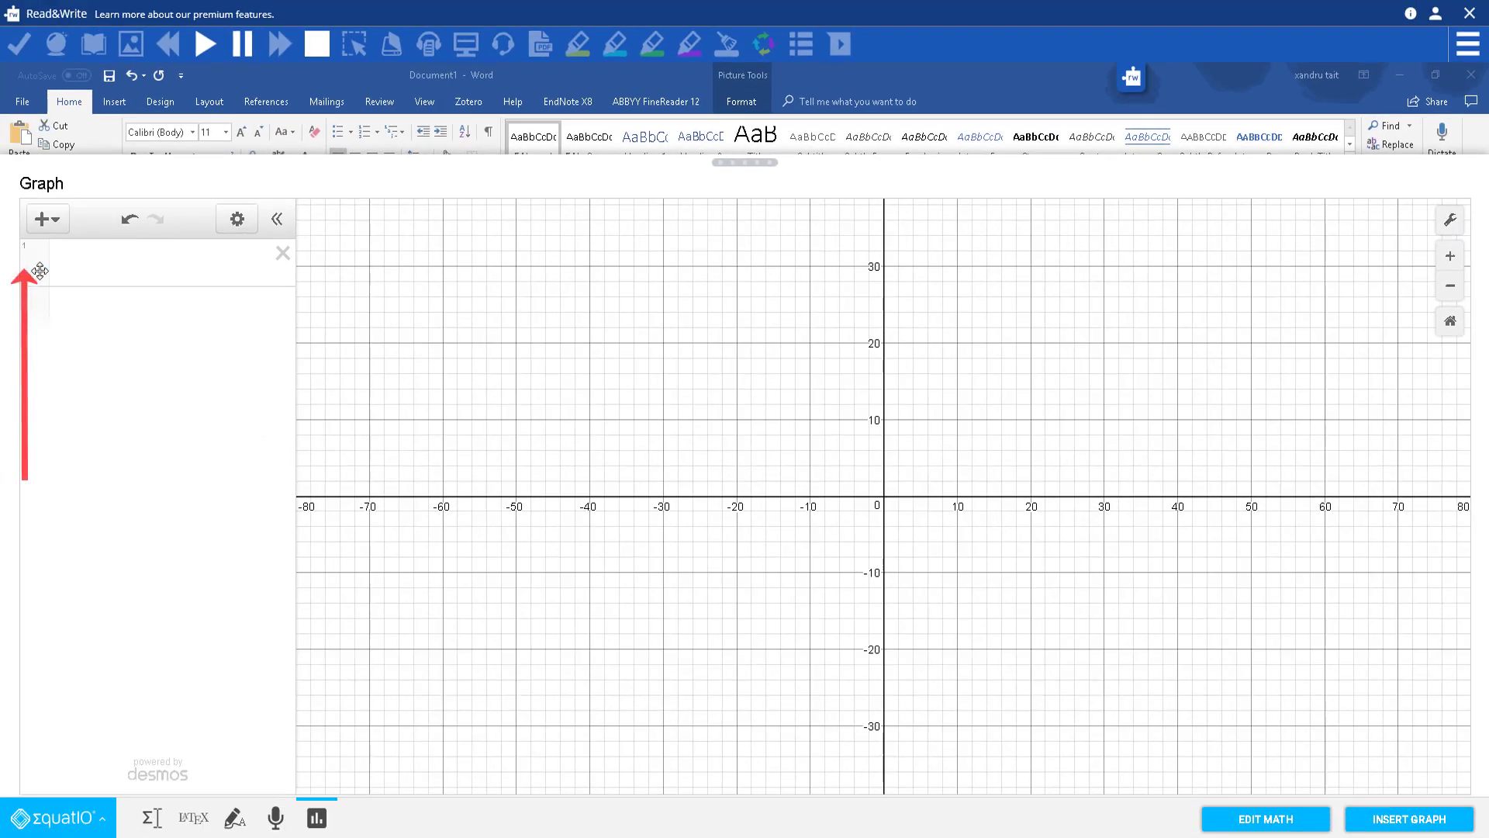
Step: Add the expression x = 20 and slide the vertical line to x = 17.5
click(56, 224)
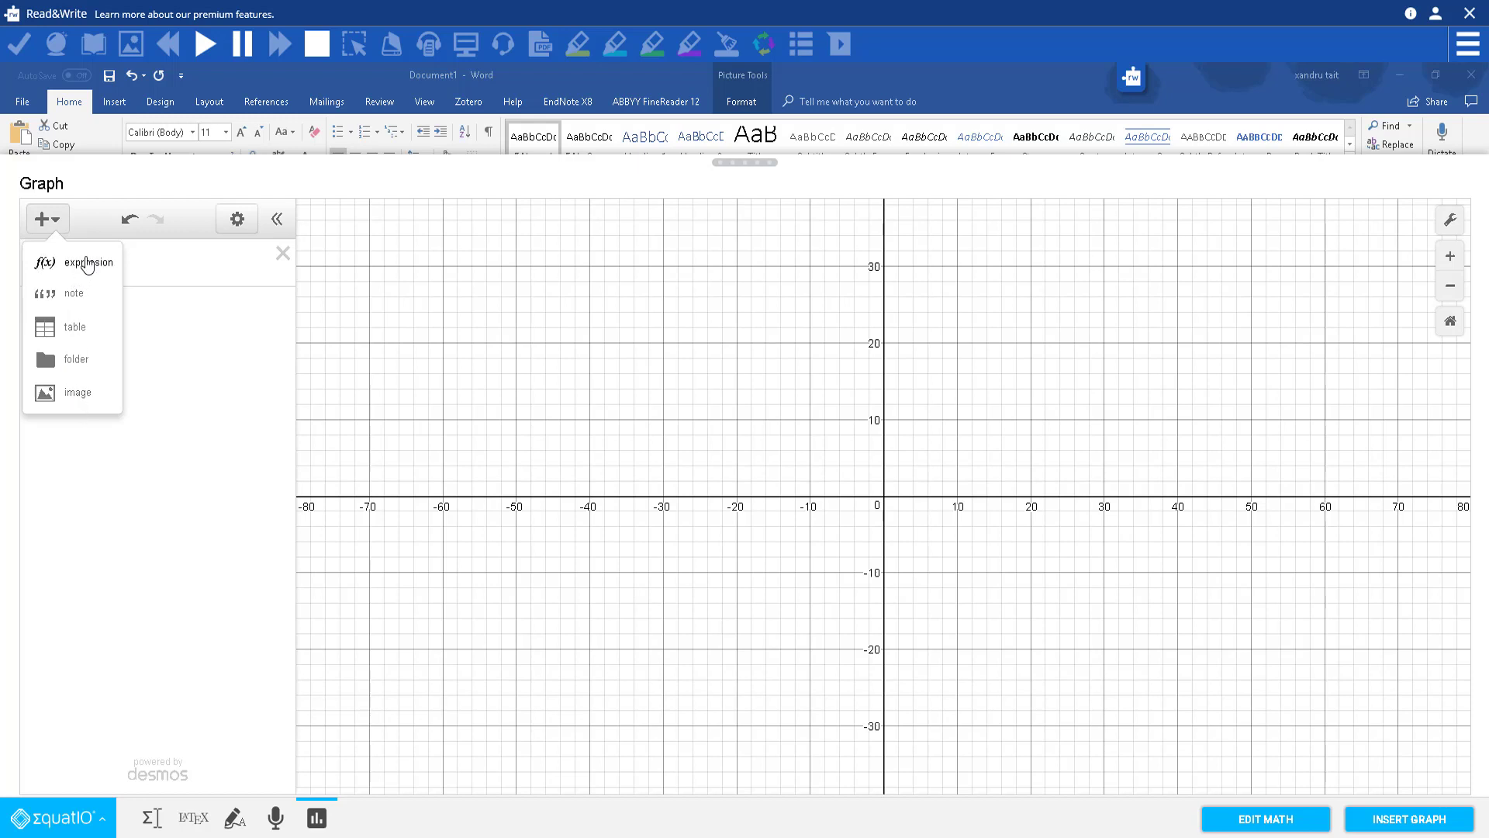
click(87, 264)
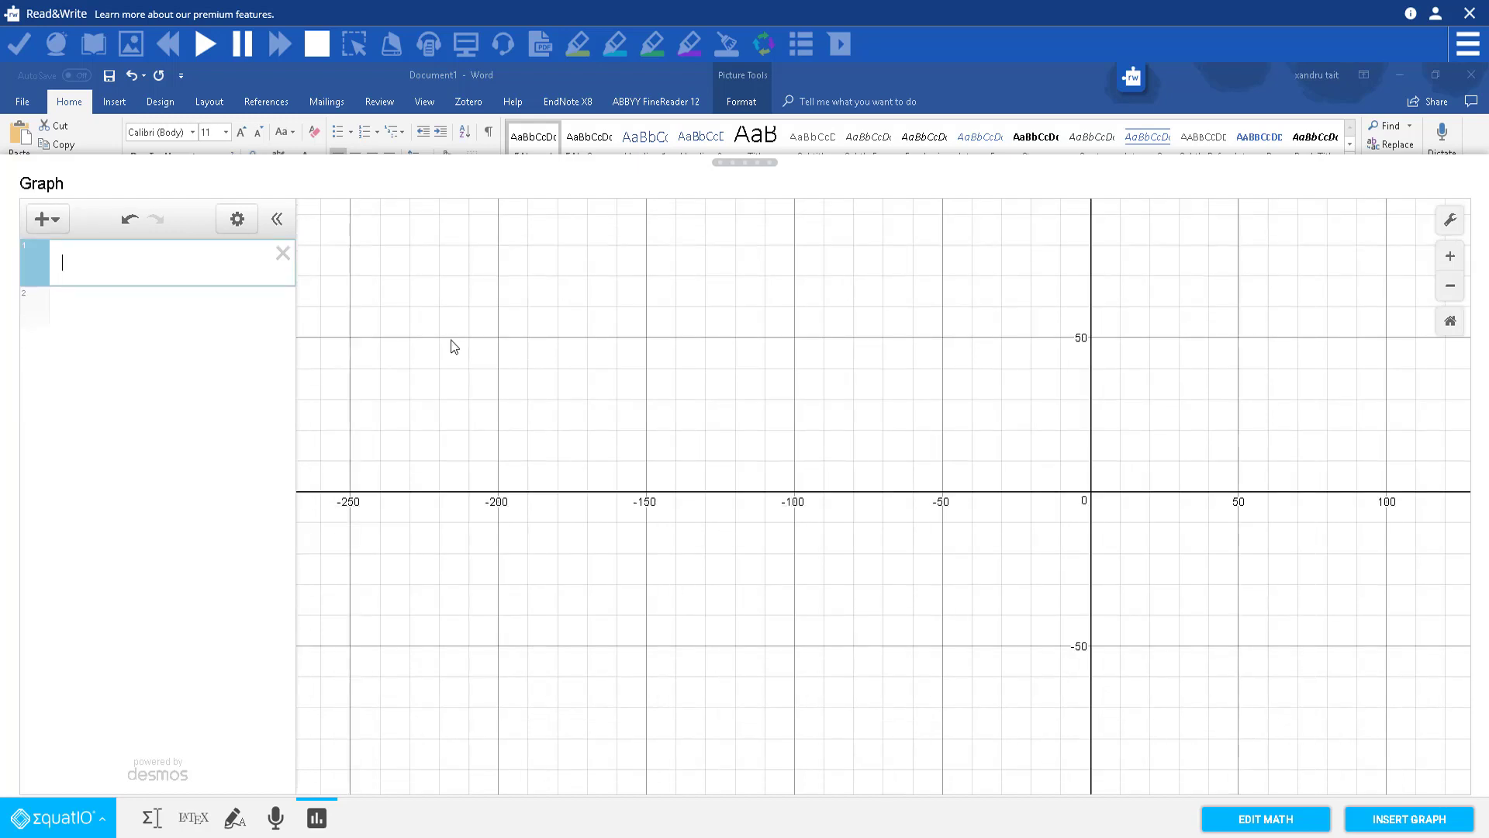
text(x)
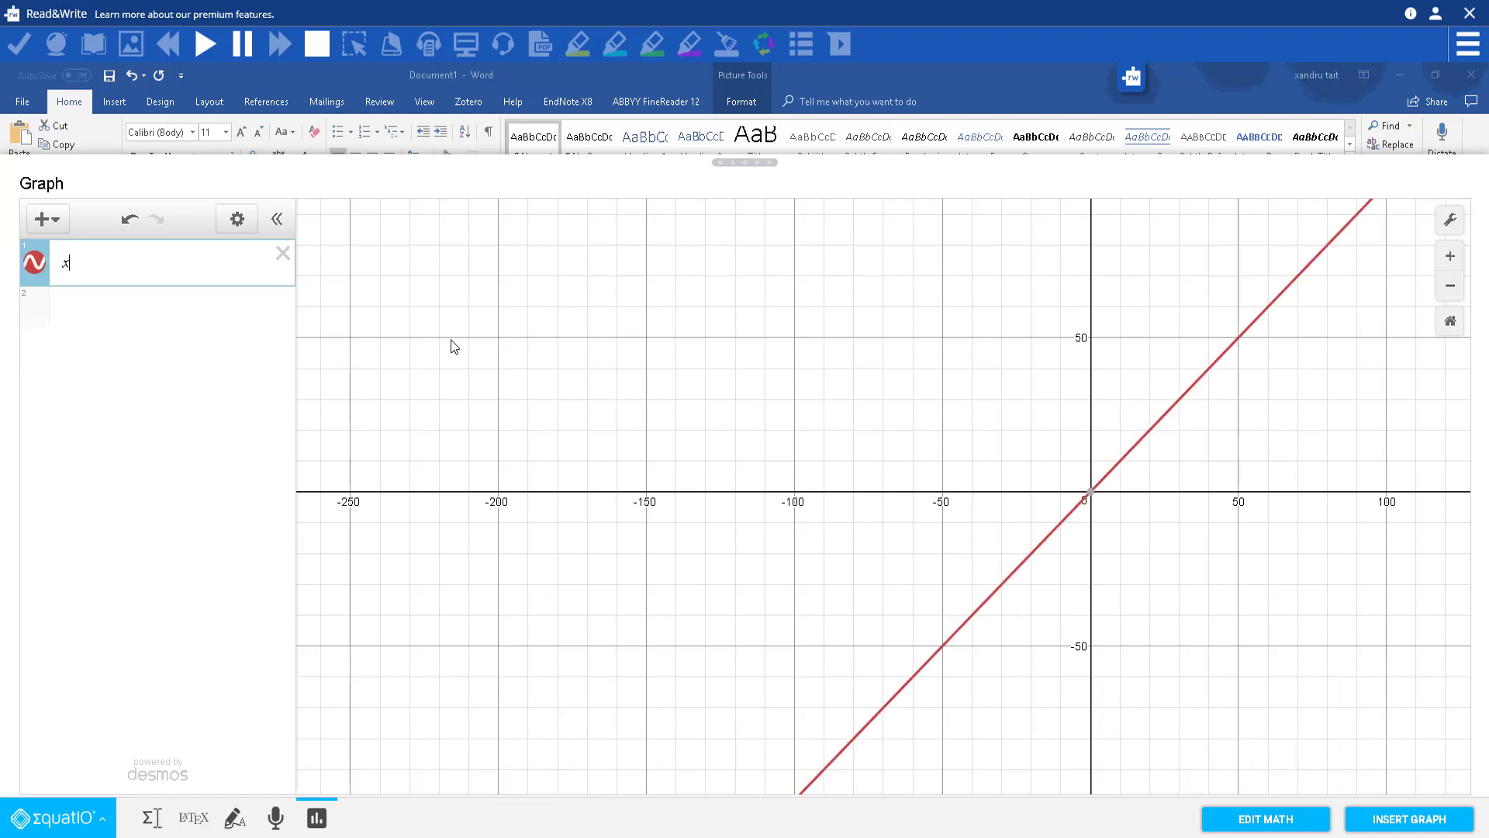
text( = 20)
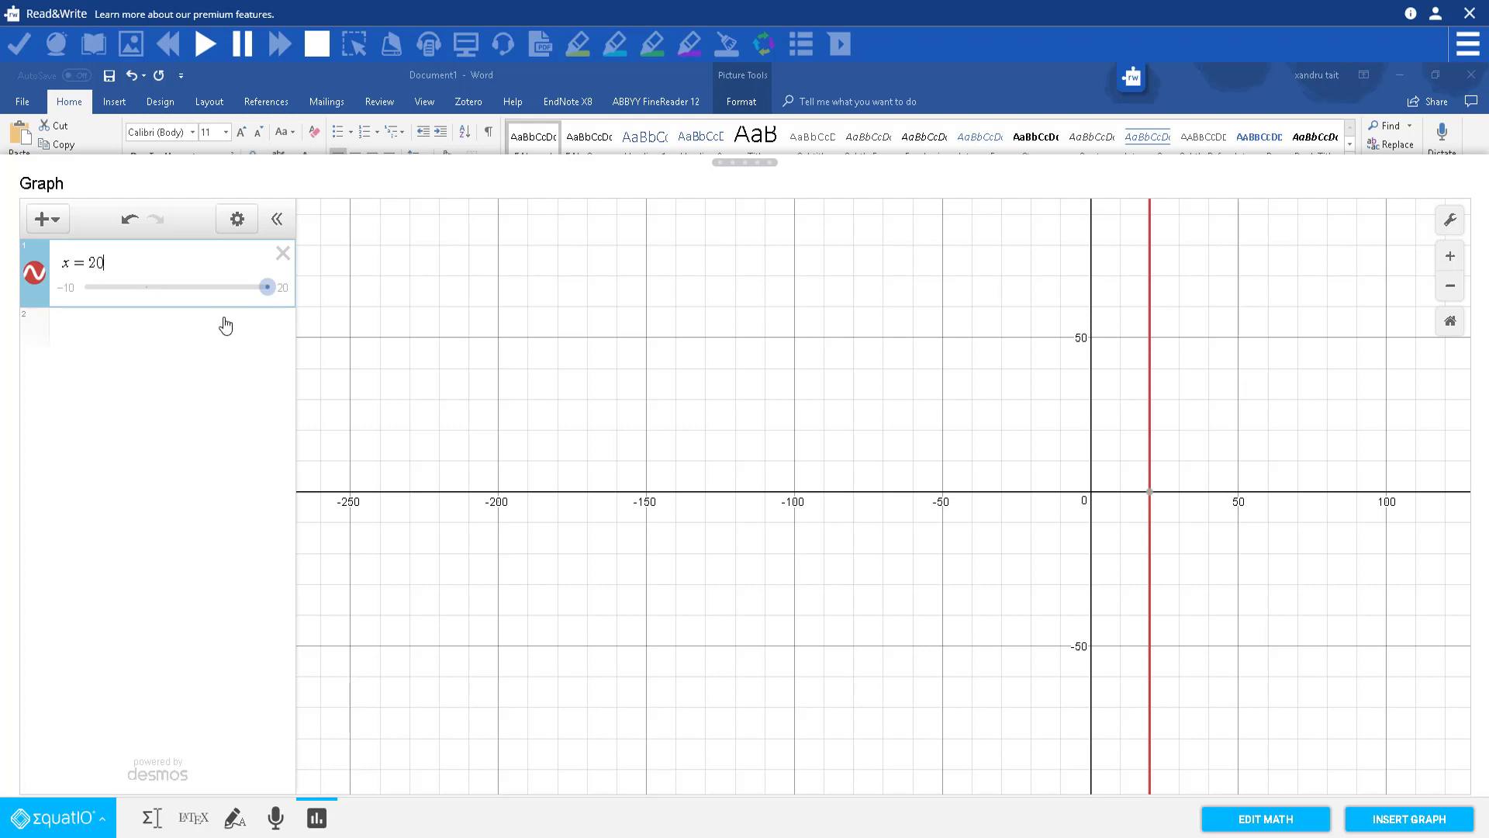
drag(267, 287, 252, 261)
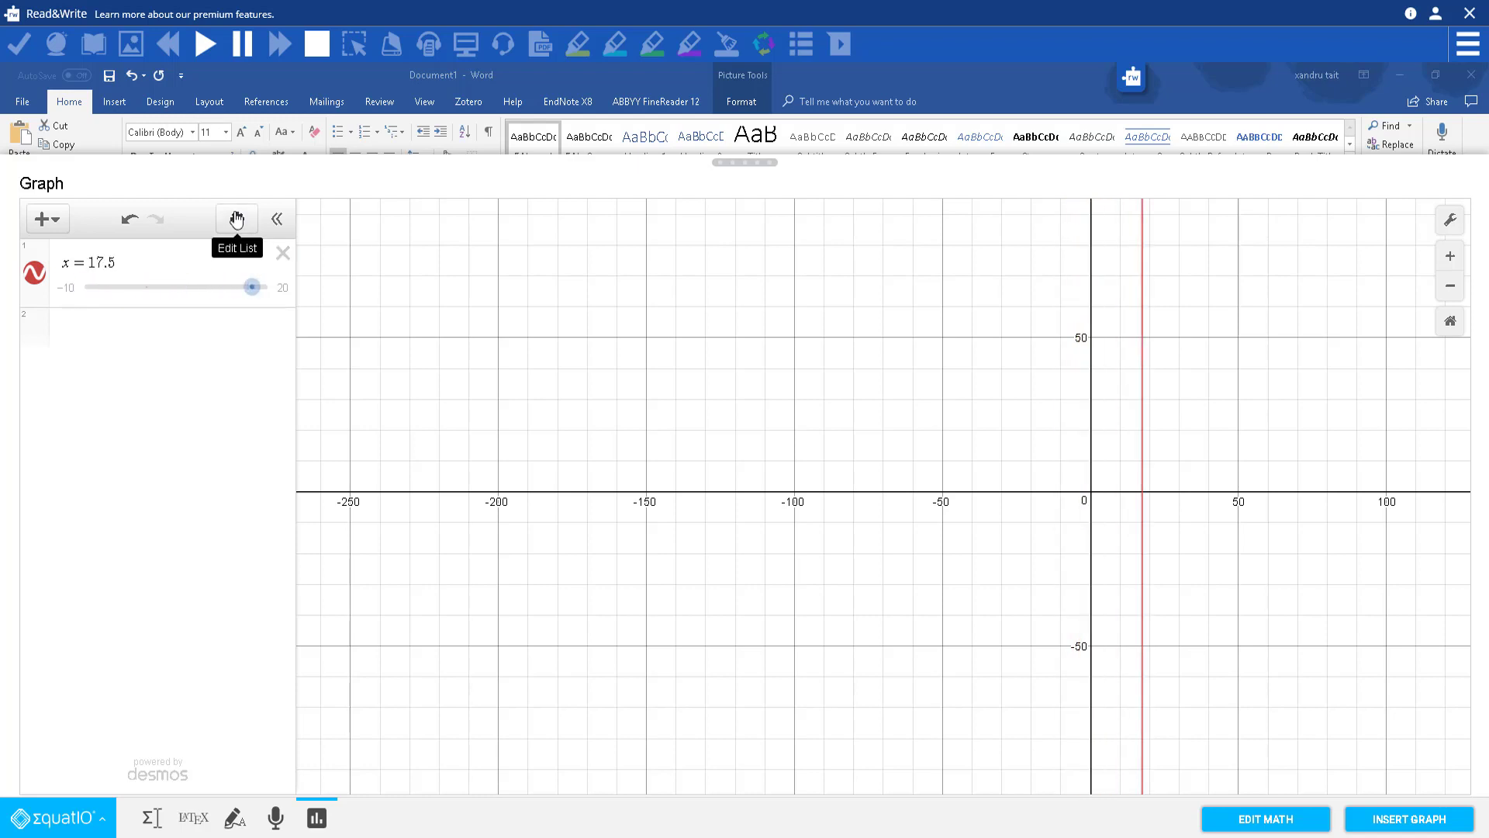
Step: Edit the slider's range limits, then choose to add an image from a file
click(236, 220)
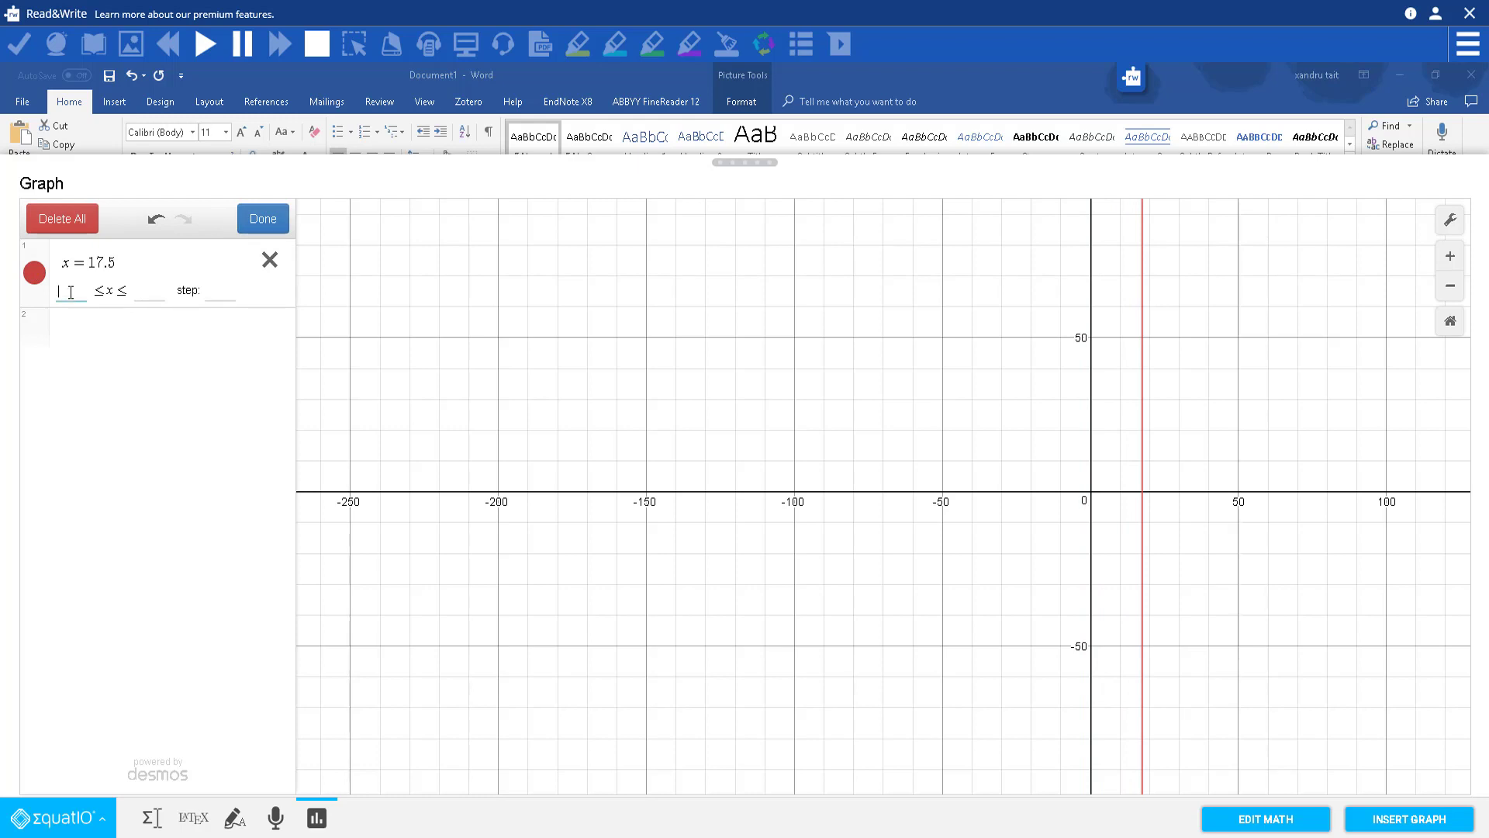
click(262, 221)
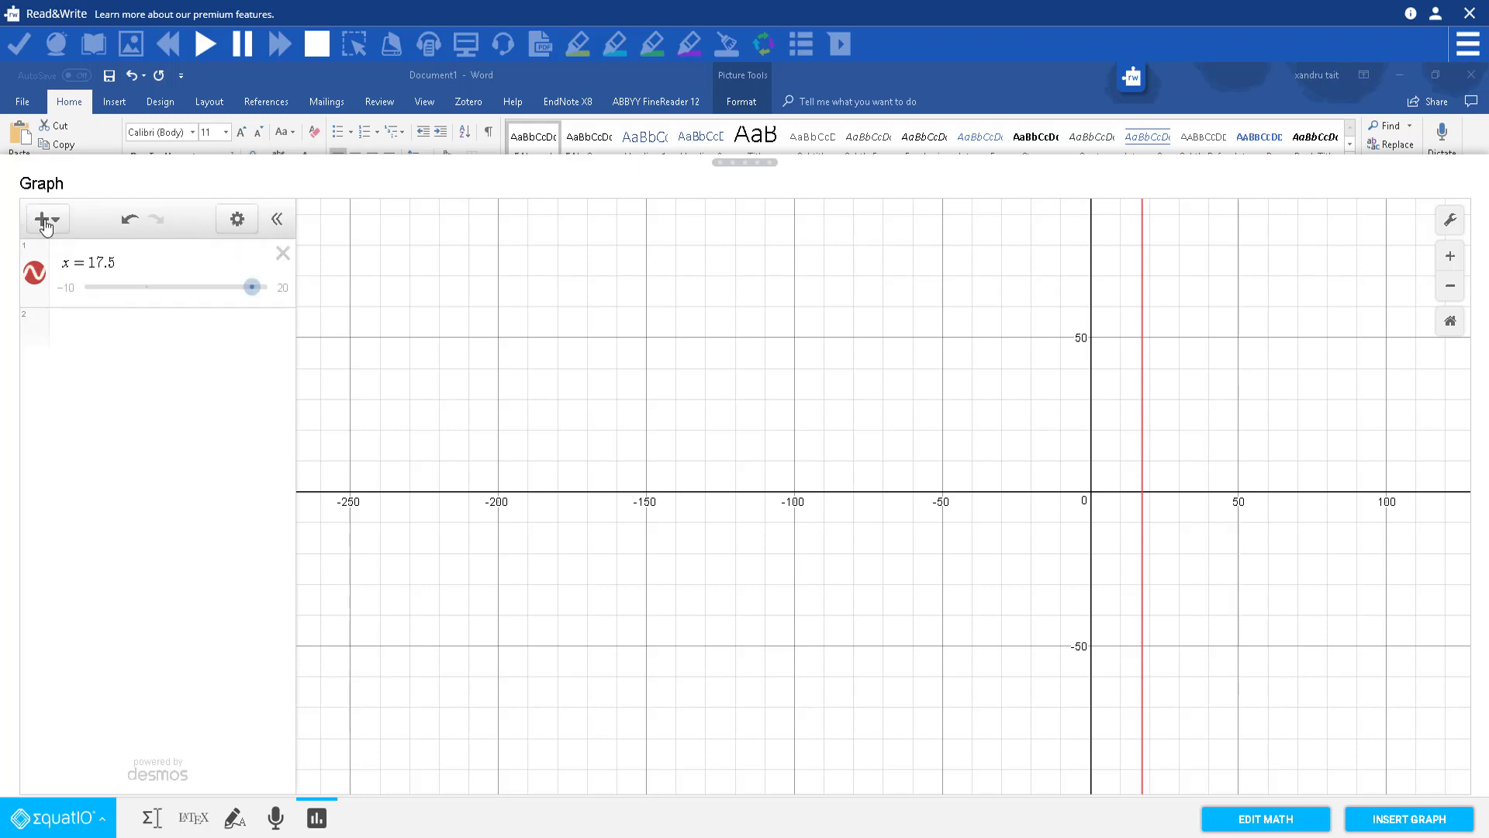
click(45, 219)
click(51, 393)
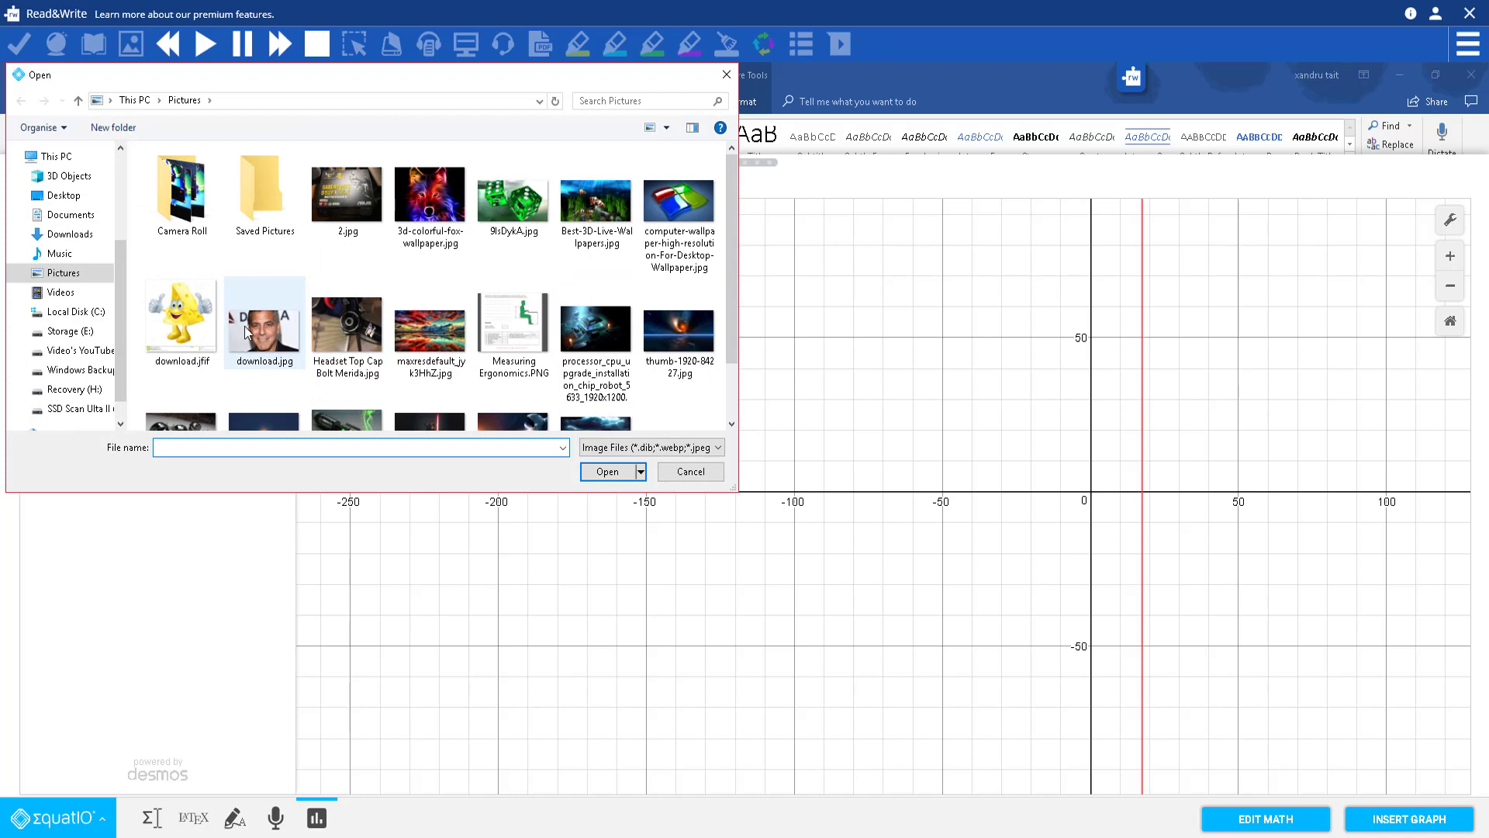
Step: Insert download.jfif into the graph, enlarge it and set its centre x to 30
double_click(186, 315)
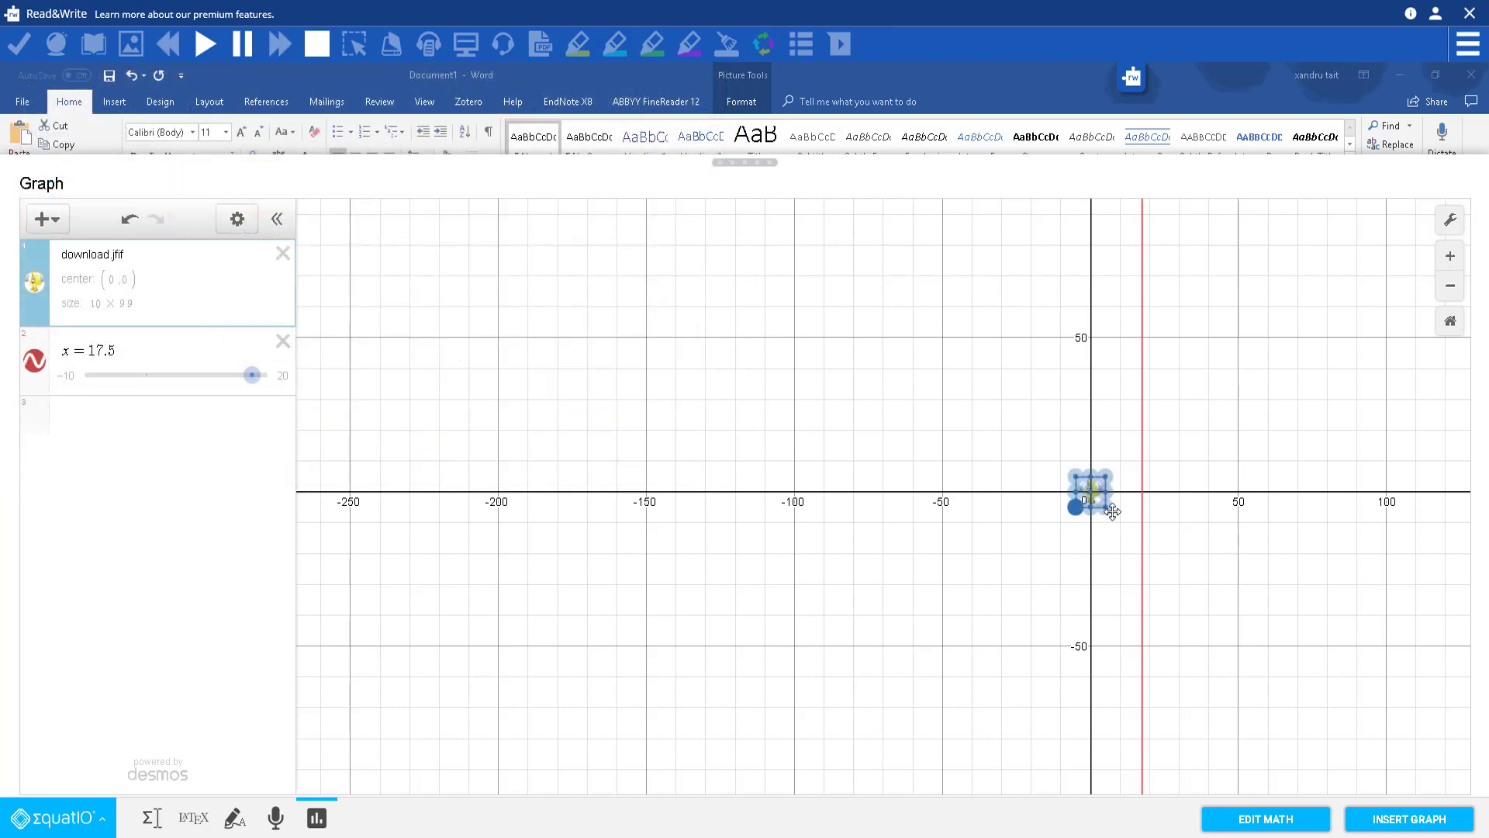
drag(1104, 505, 1287, 600)
drag(1062, 468, 873, 439)
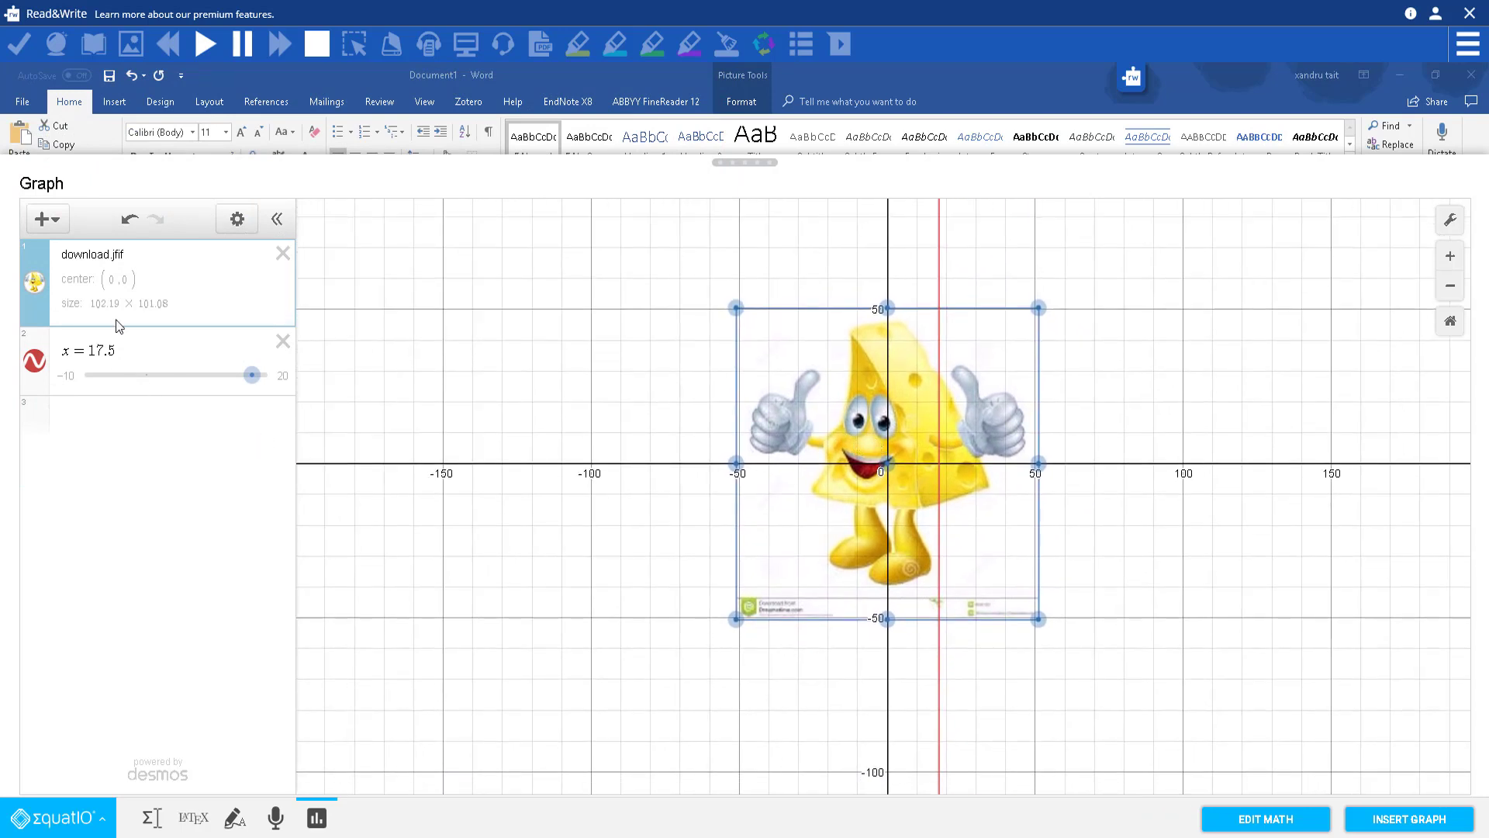
double_click(126, 299)
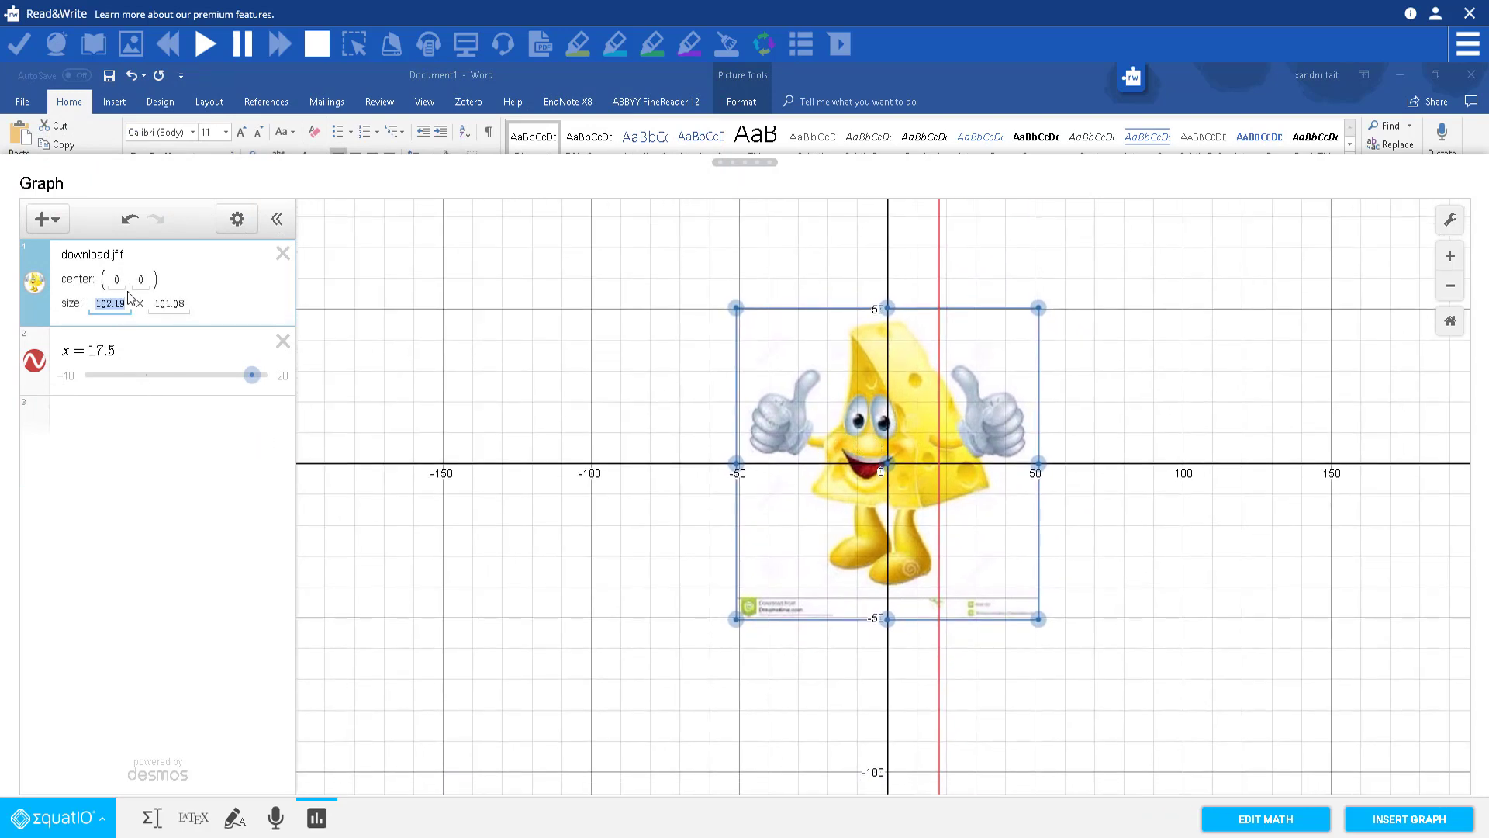
click(119, 277)
text(30)
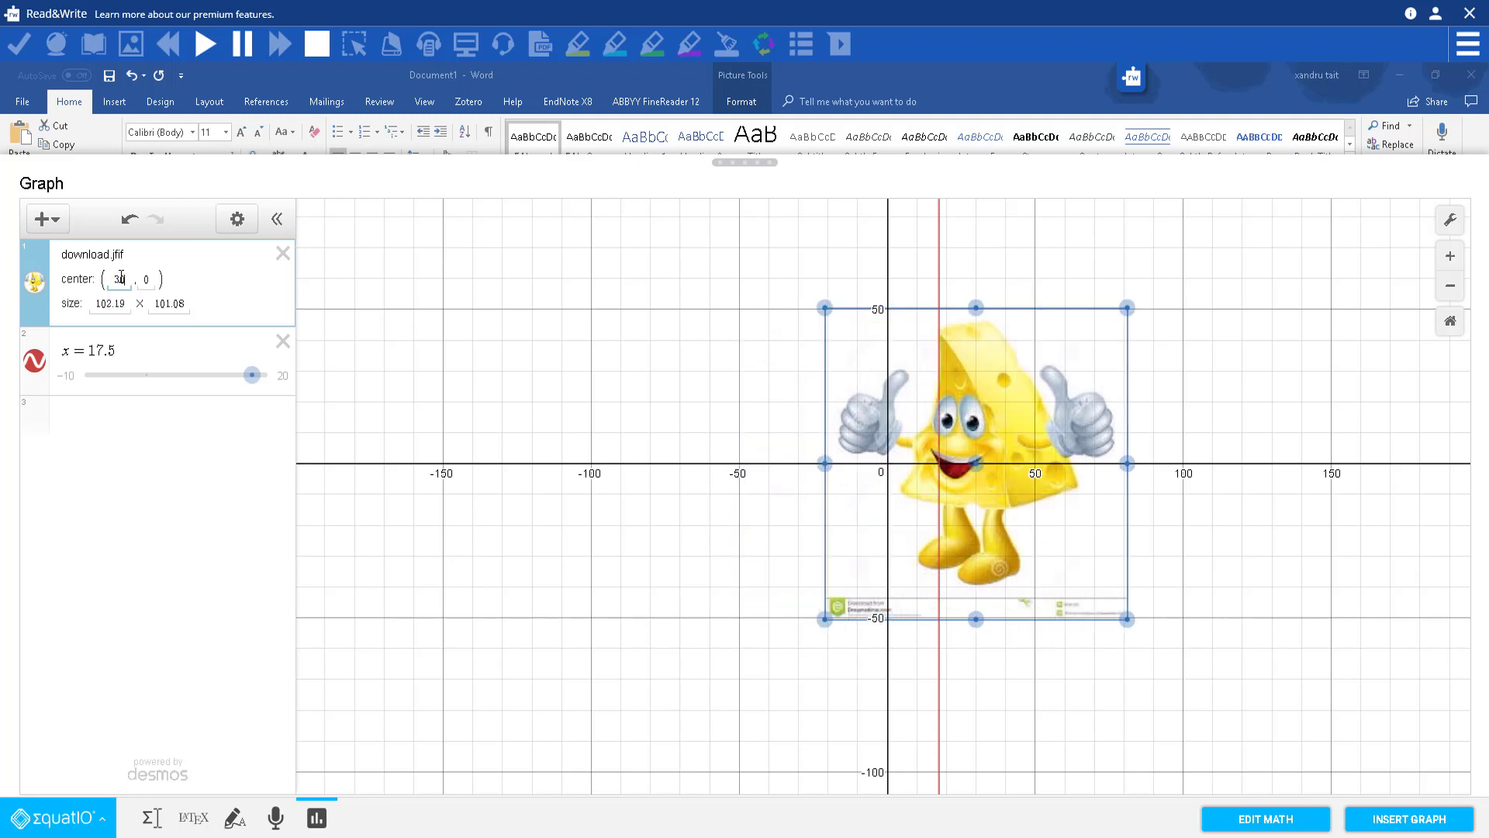
click(206, 290)
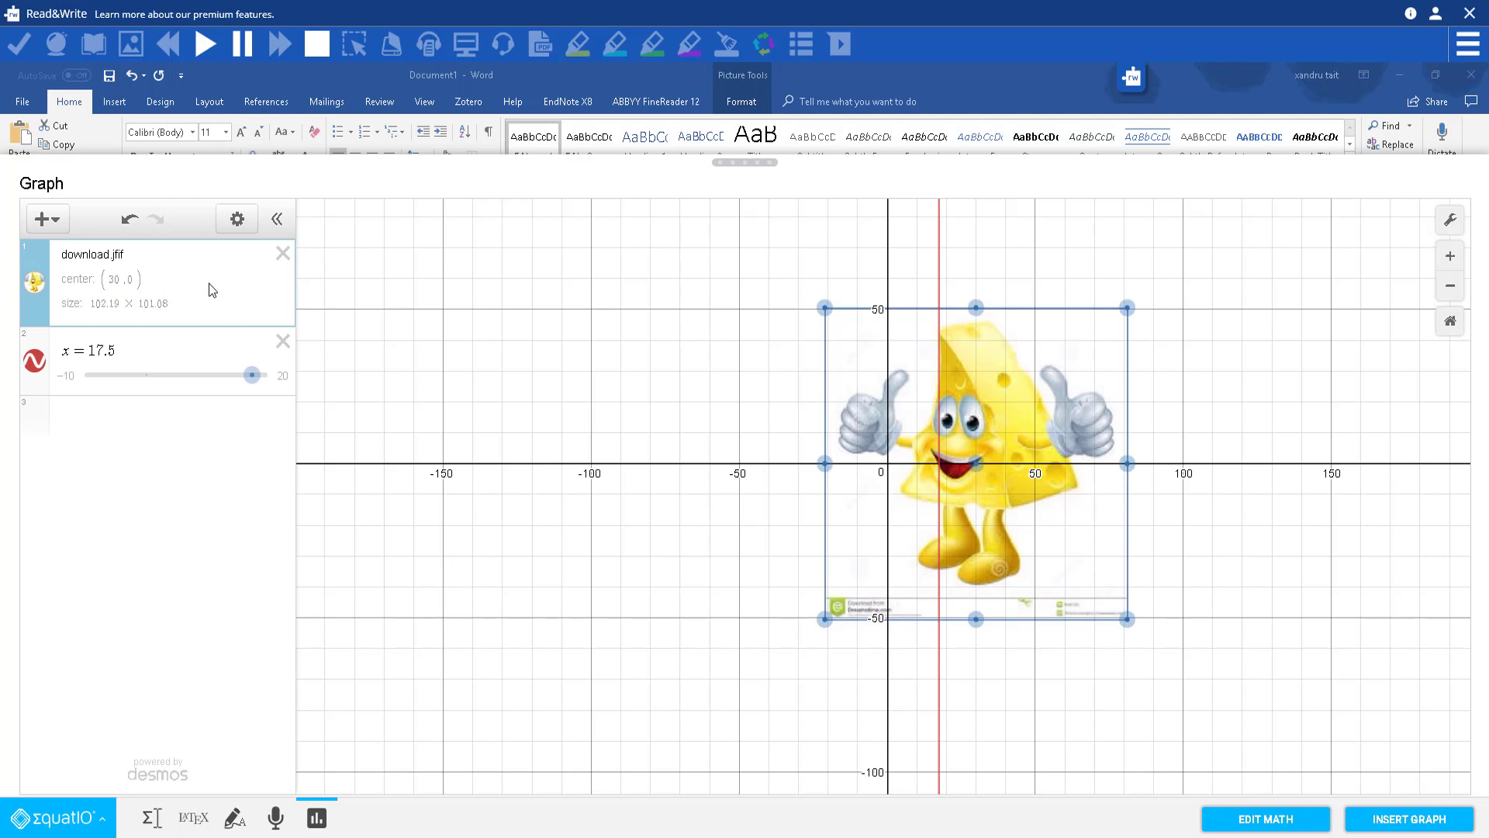
Step: Add a 'Cheese man' note, then delete the note, the x = 17.5 line and the picture
click(59, 221)
click(62, 296)
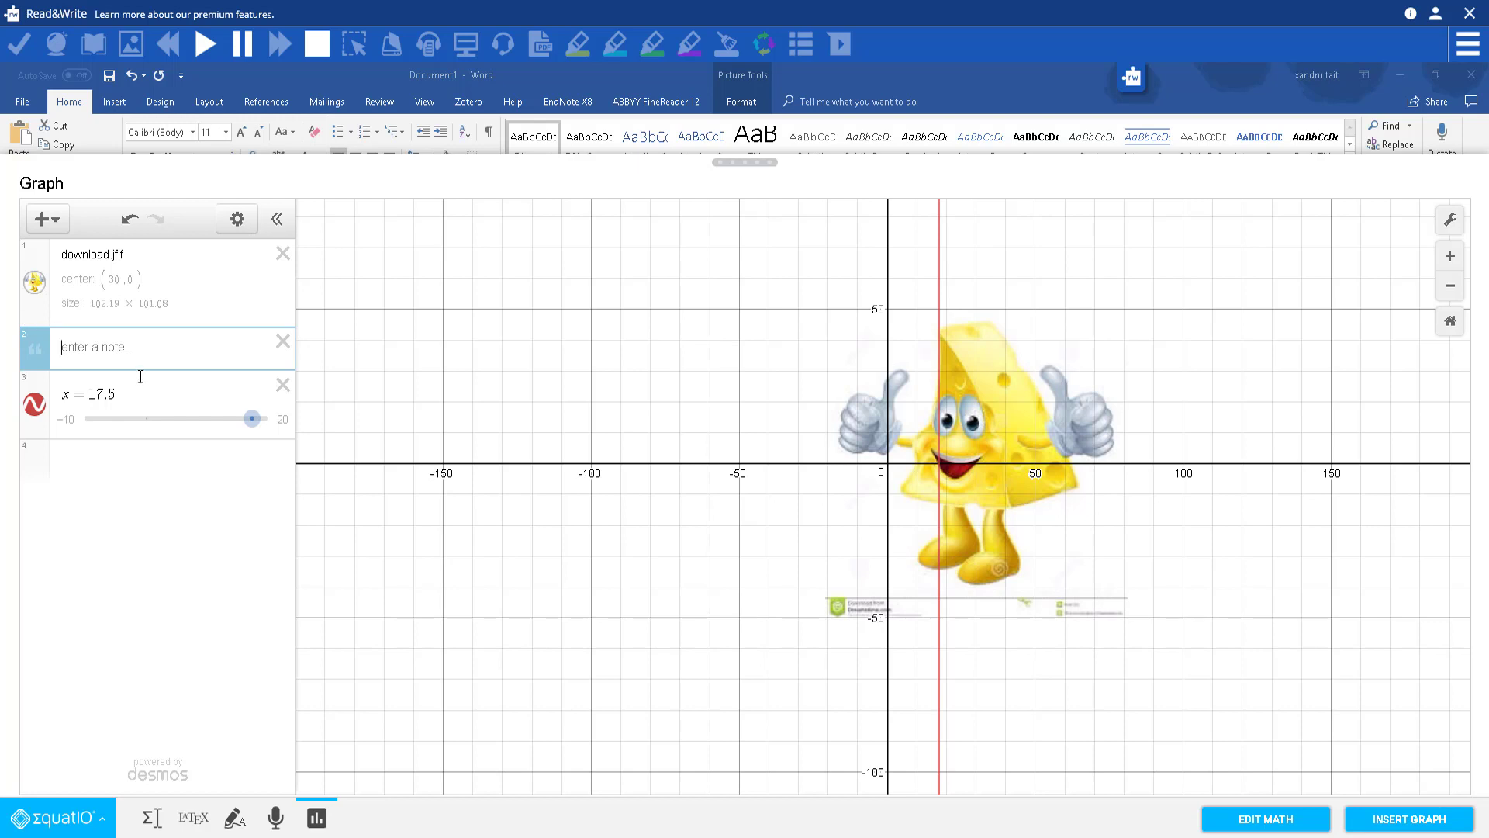
text(Cheese man)
click(283, 342)
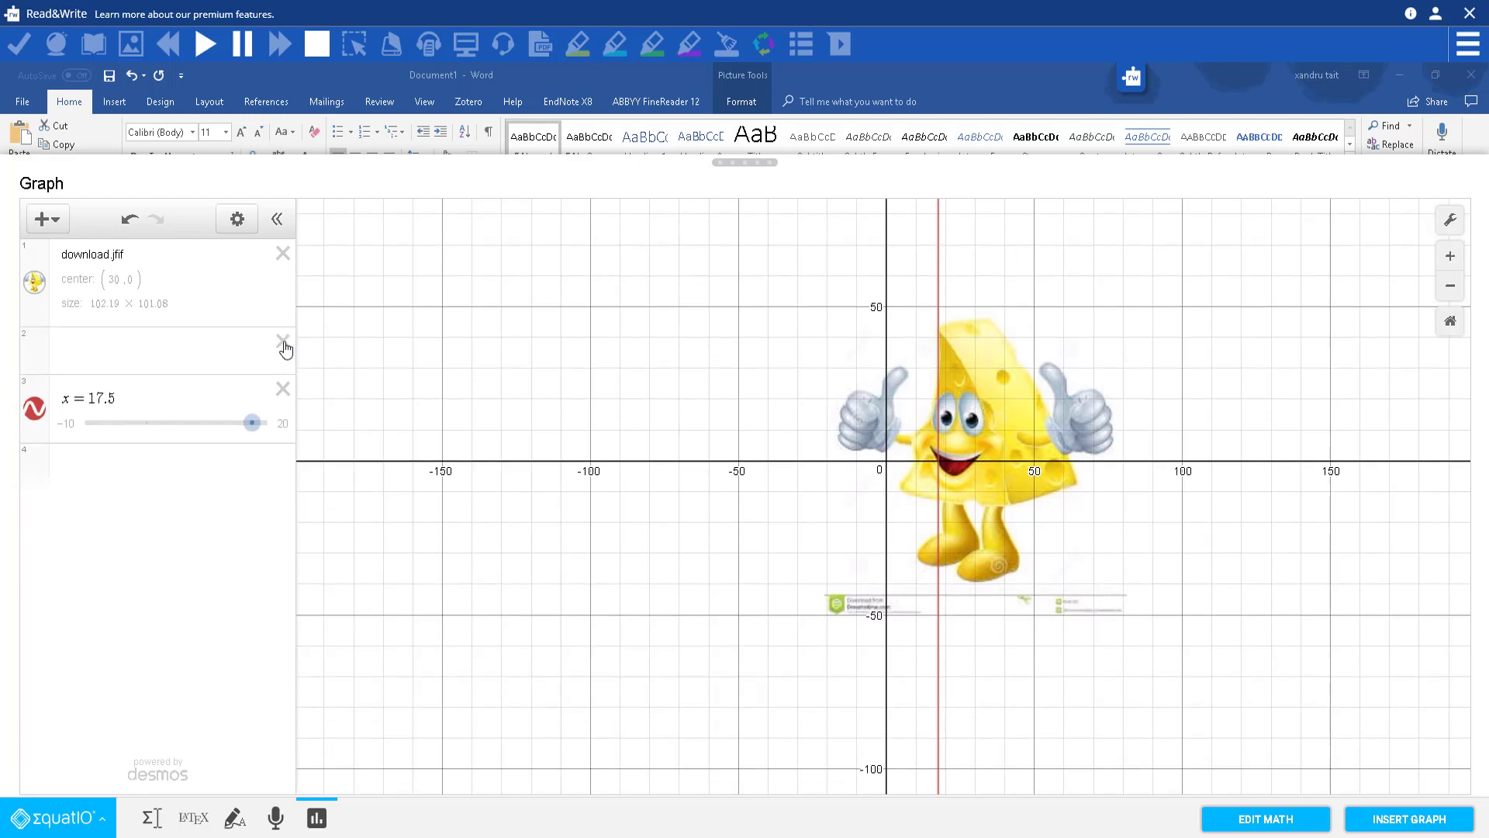
click(282, 388)
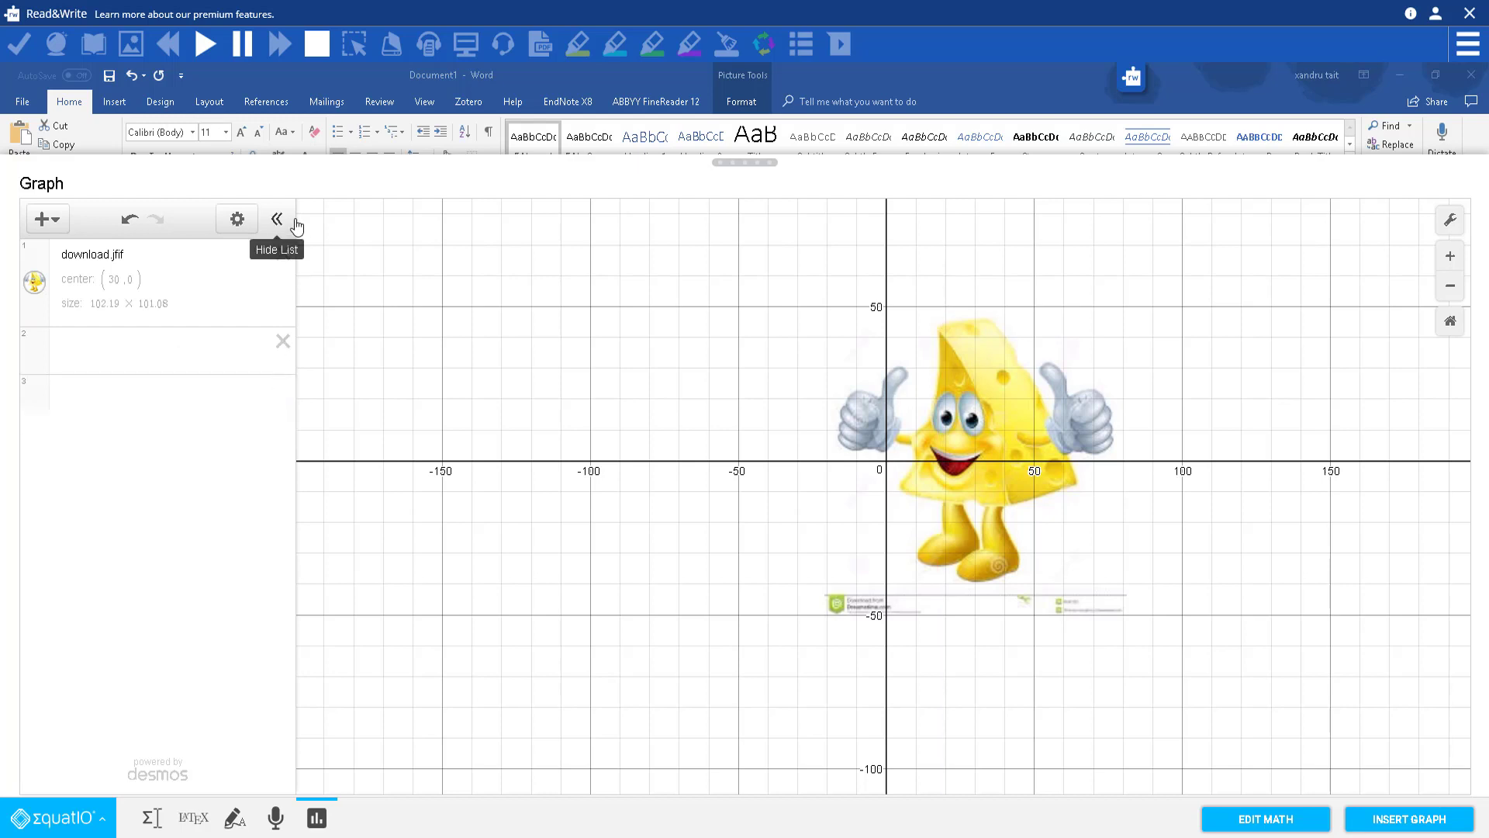
click(283, 253)
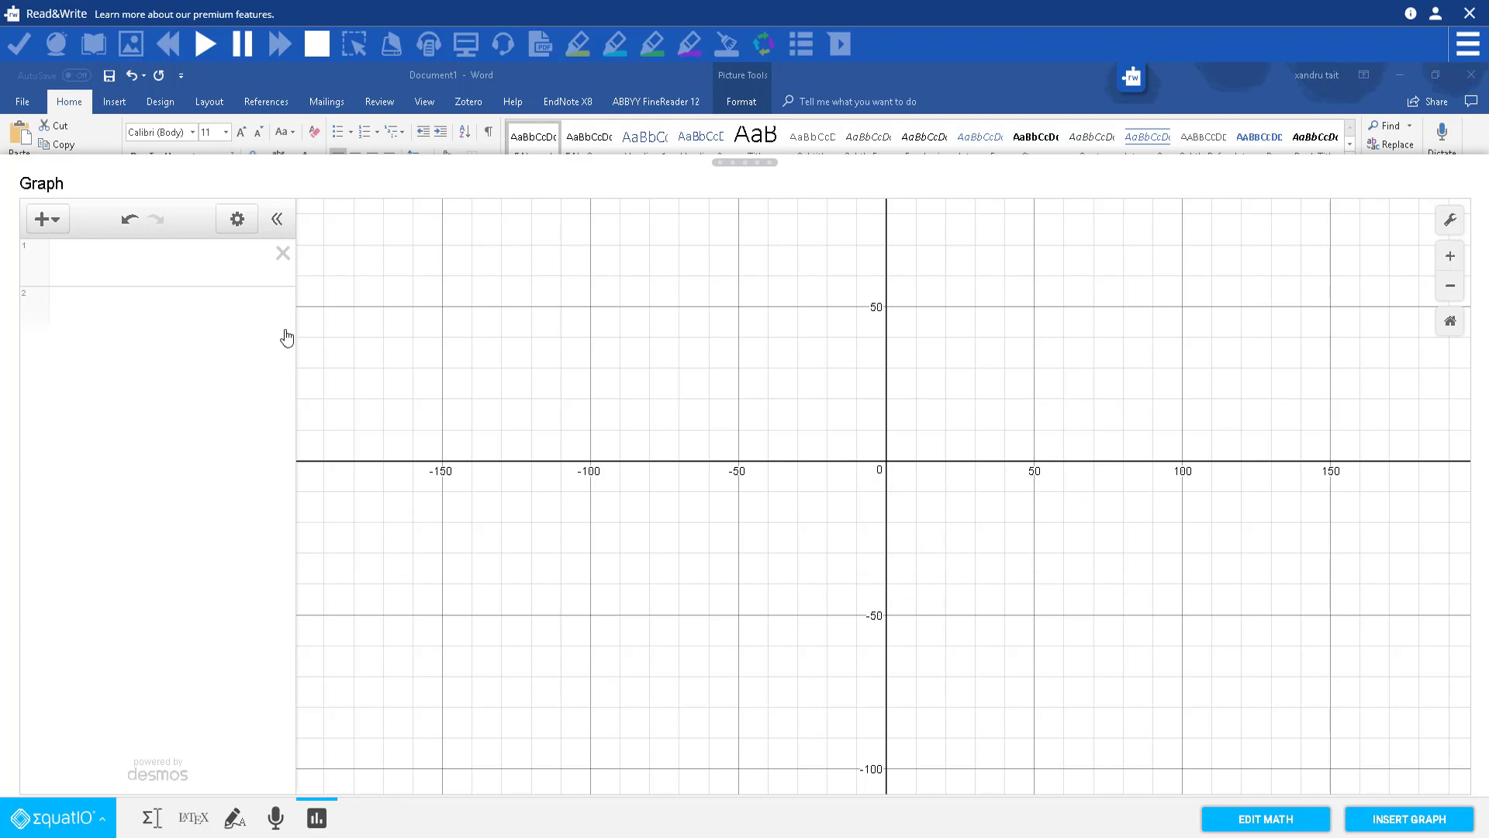
Step: Add a new blank expression to the graph
mouse_move(756, 161)
mouse_down()
mouse_move(764, 240)
mouse_move(769, 166)
mouse_up()
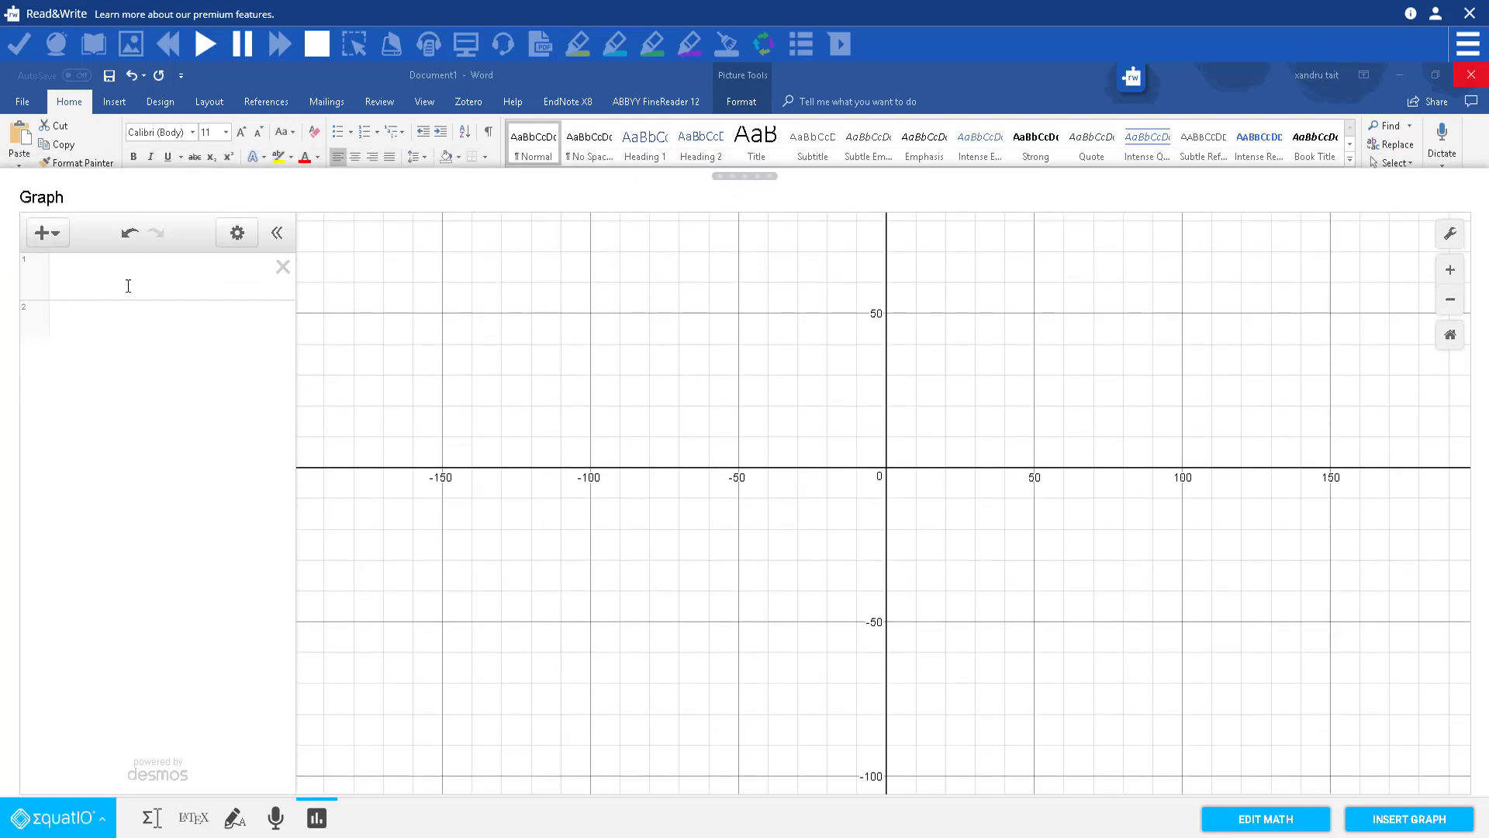
click(43, 232)
click(55, 276)
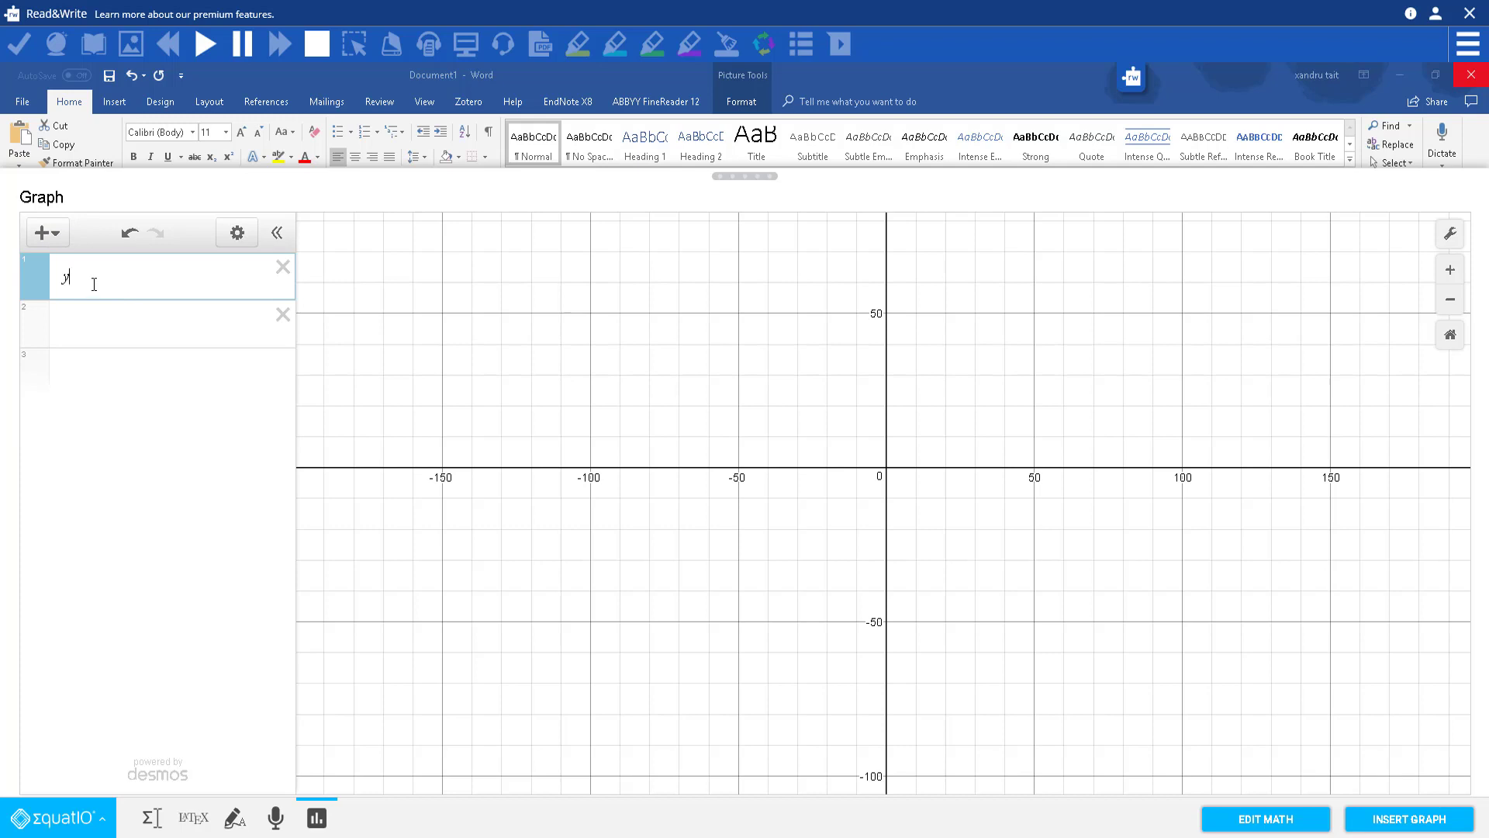
Step: Insert the graph of y = 30 into the Word document and select it
text(y = 30)
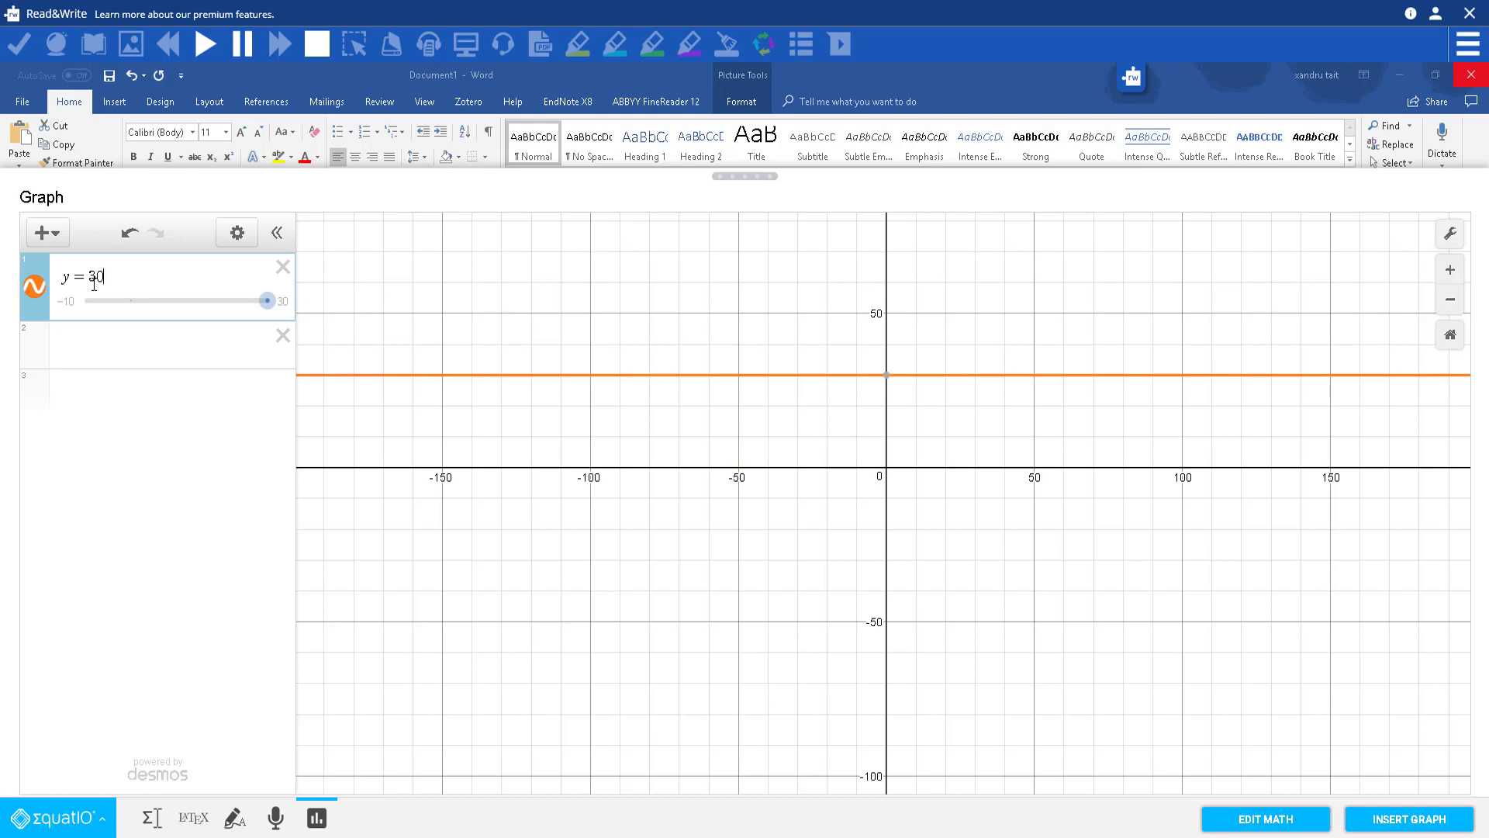
click(1390, 824)
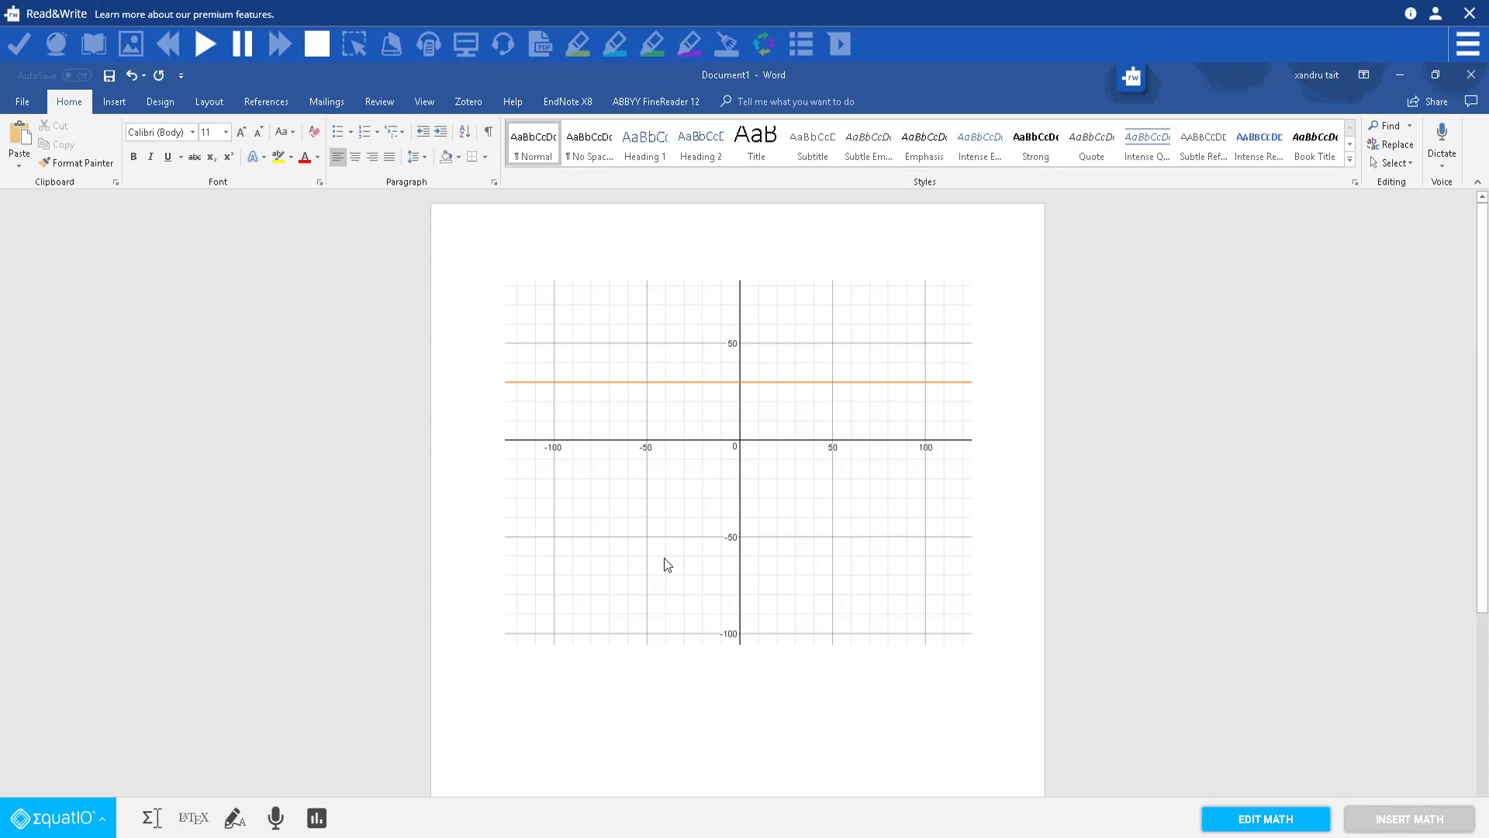
click(723, 382)
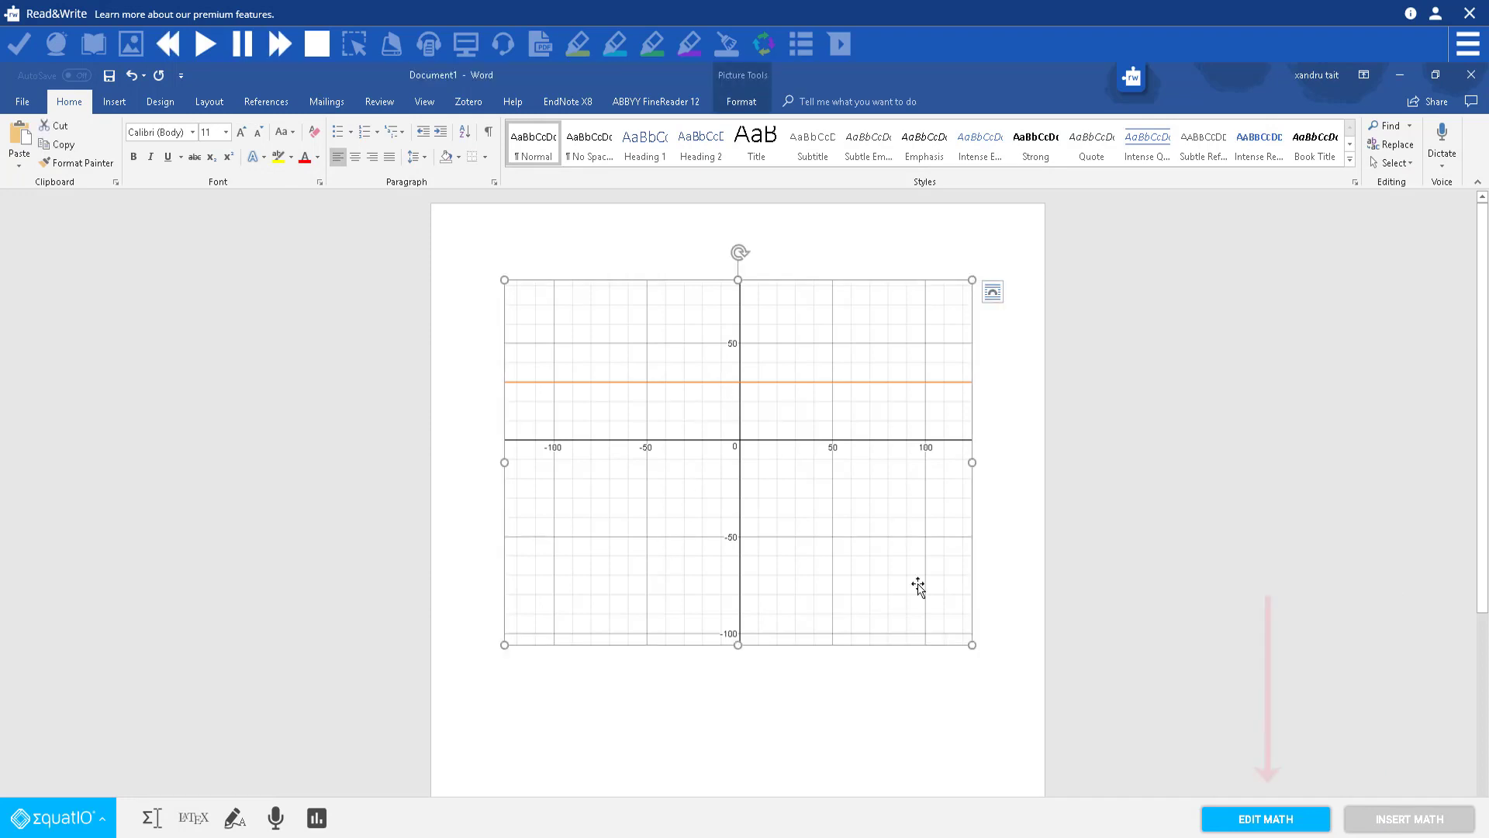
Step: Change the graph's line to y = −10, reinsert it, and close Word
click(1273, 824)
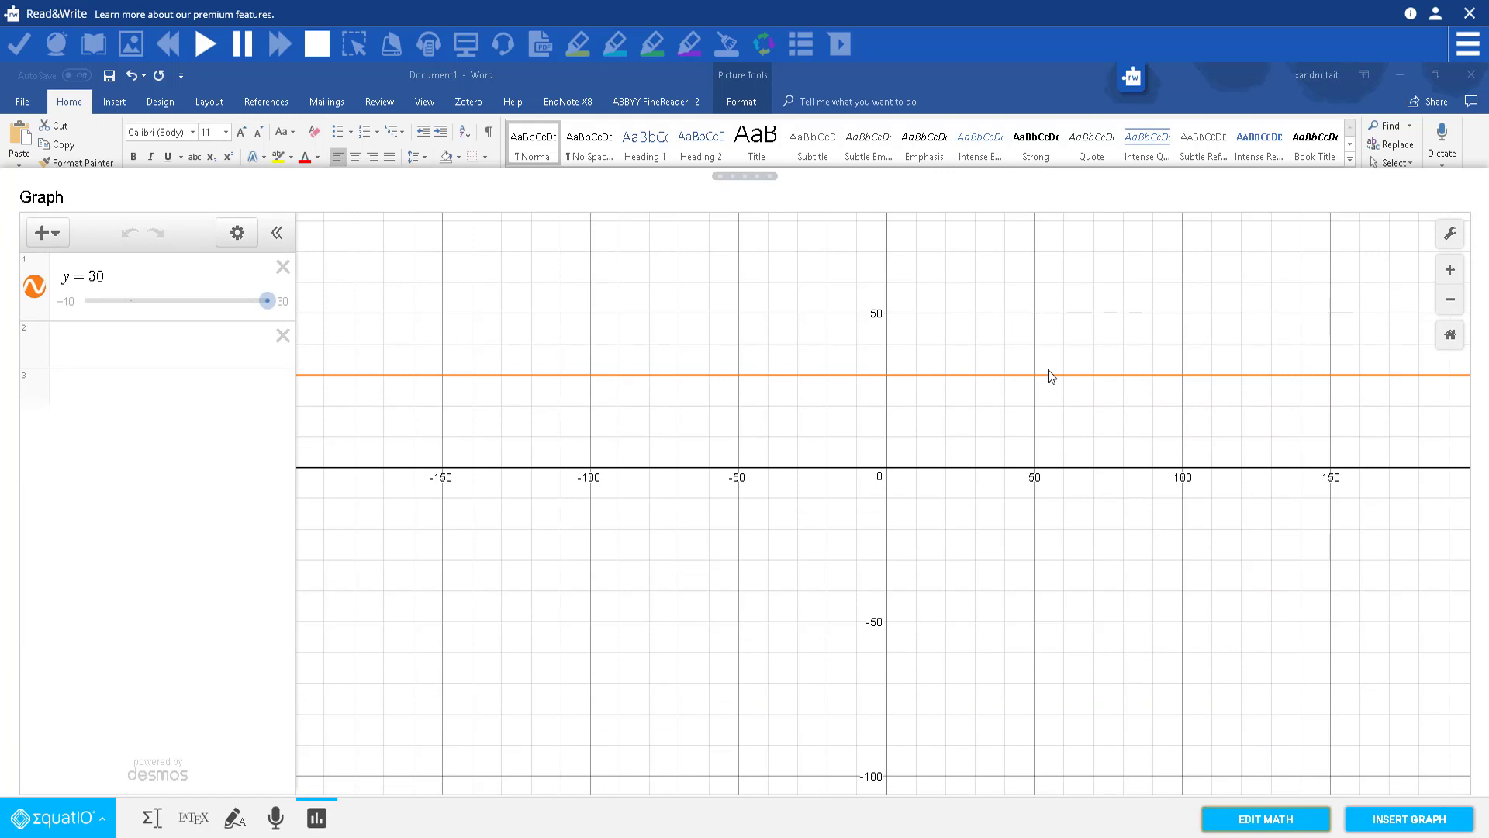
drag(266, 304, 41, 313)
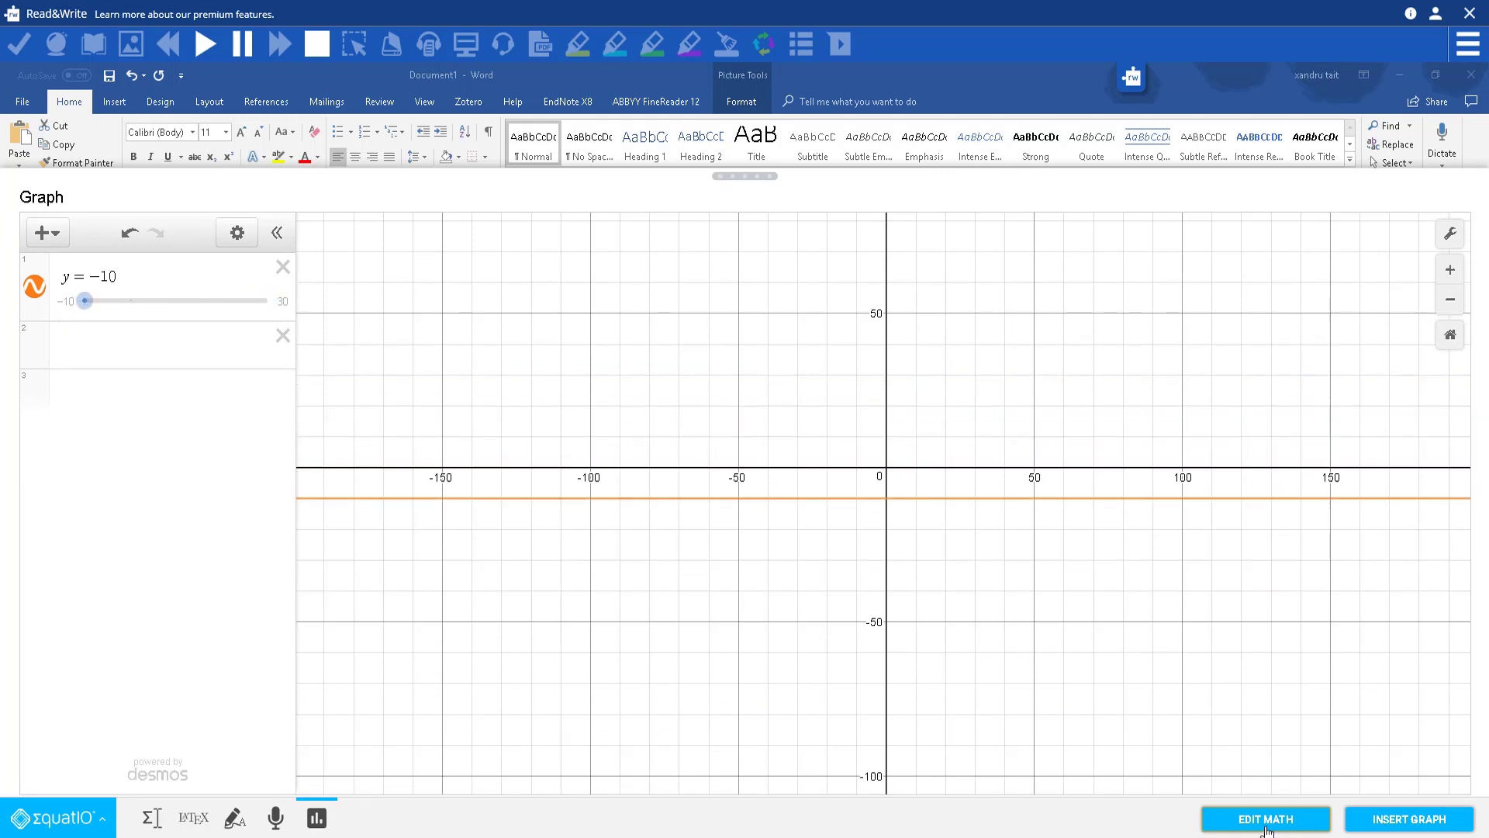
click(1388, 819)
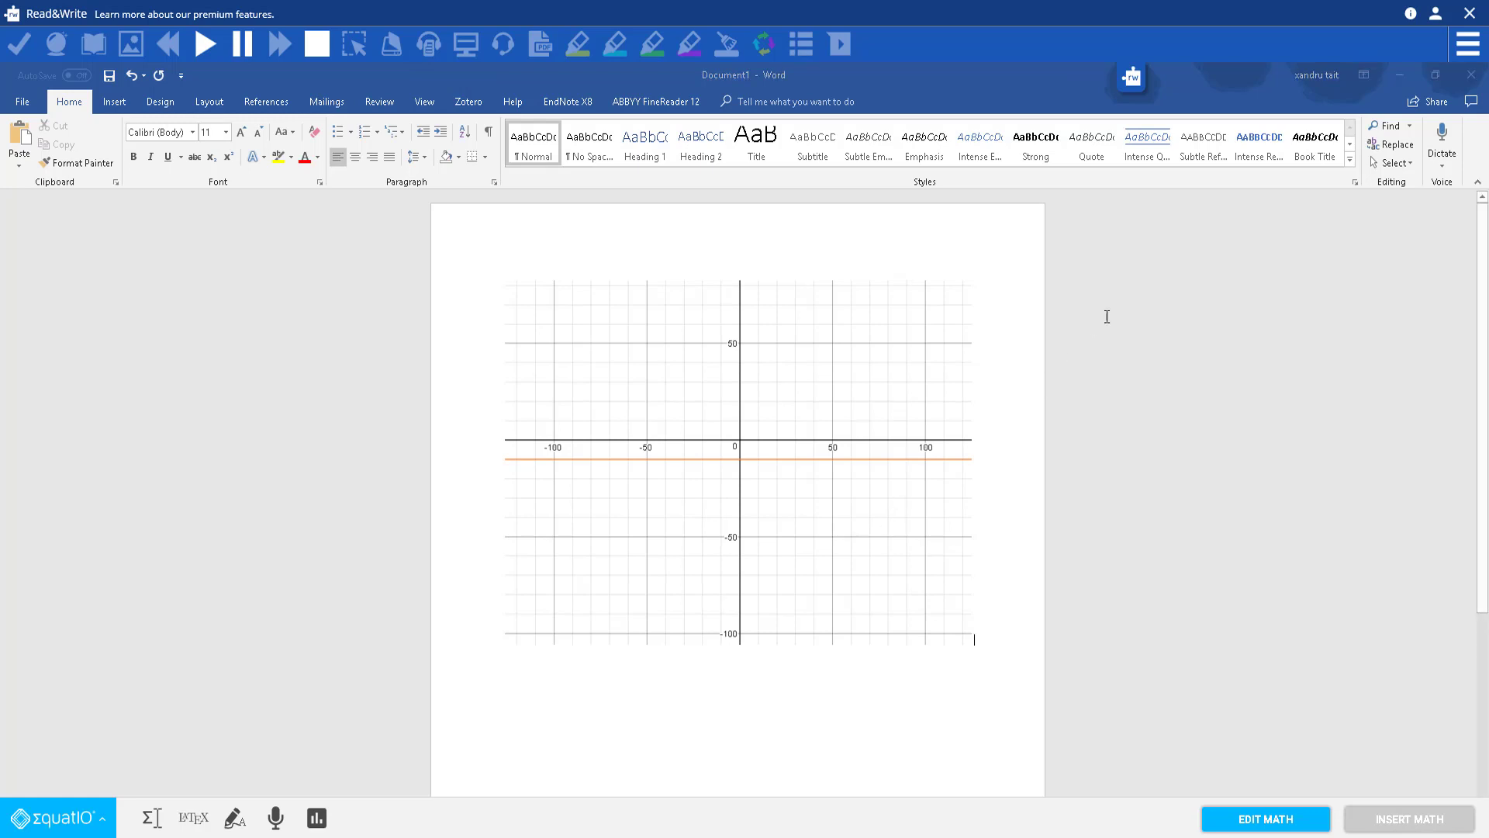
click(1473, 82)
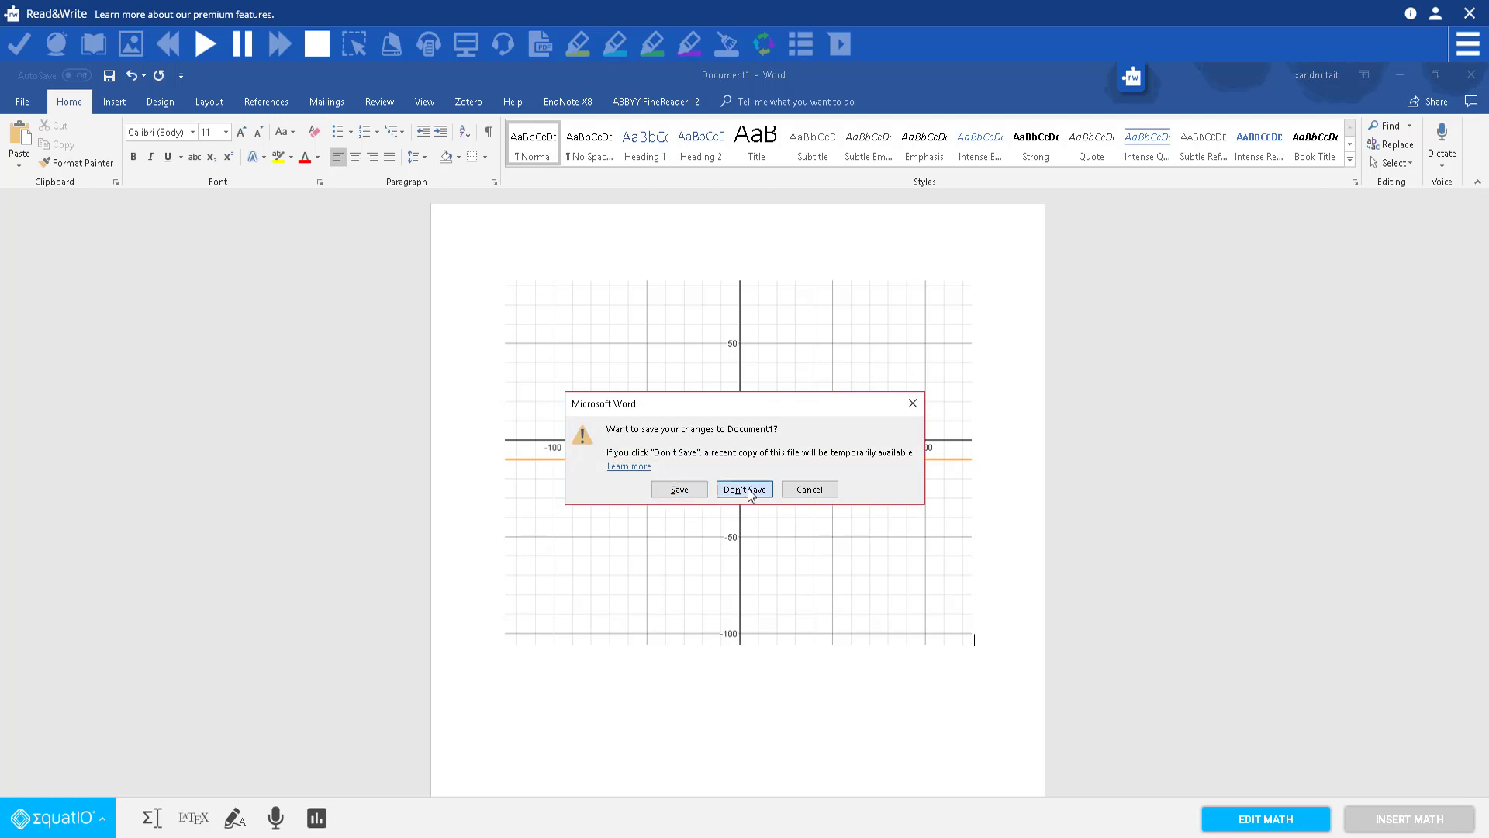
Step: Close Word without saving and look at the EquatIO mathspace product page from the dashboard
click(746, 488)
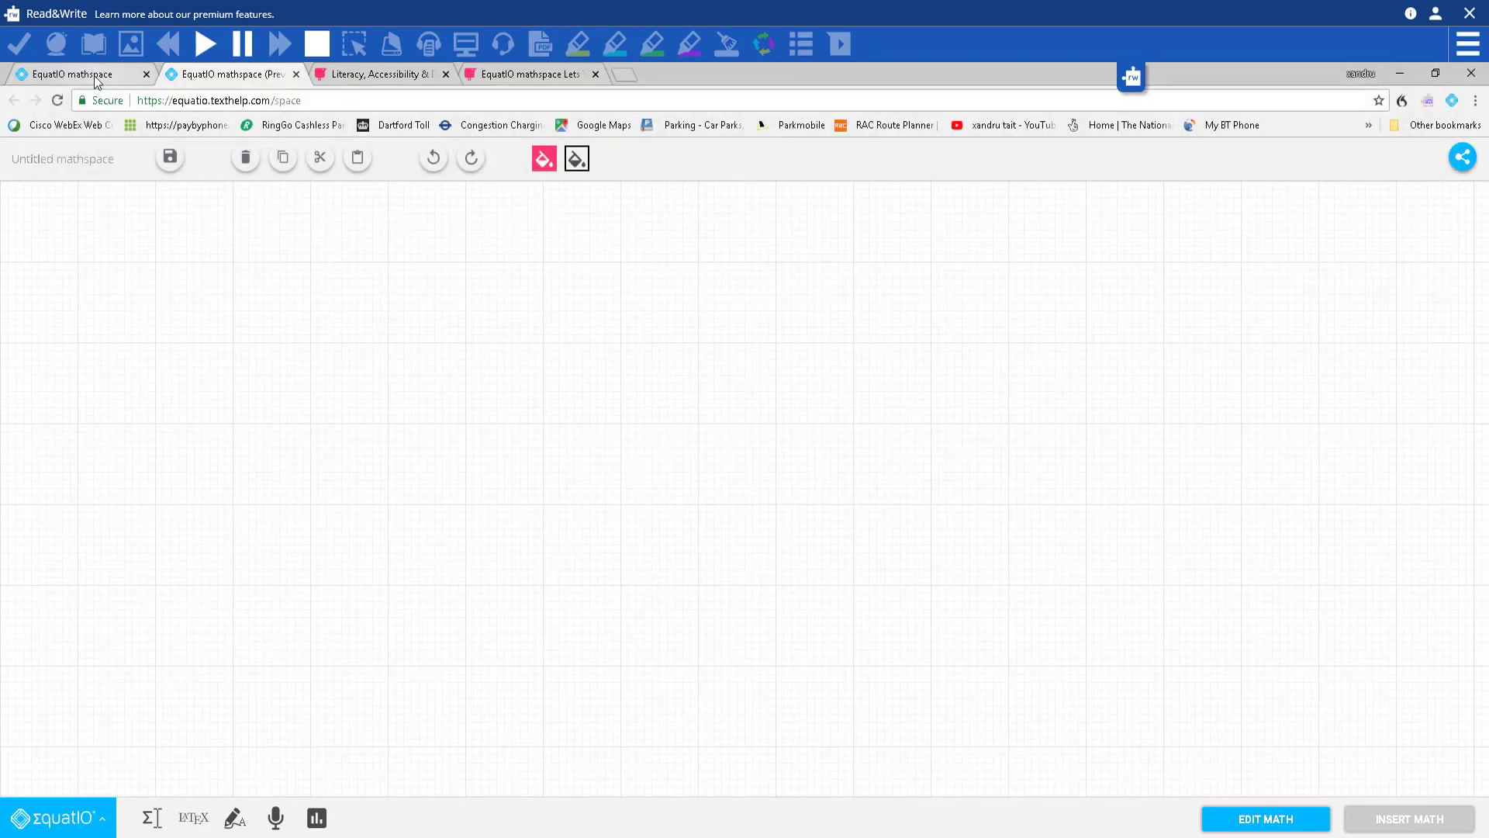
click(93, 77)
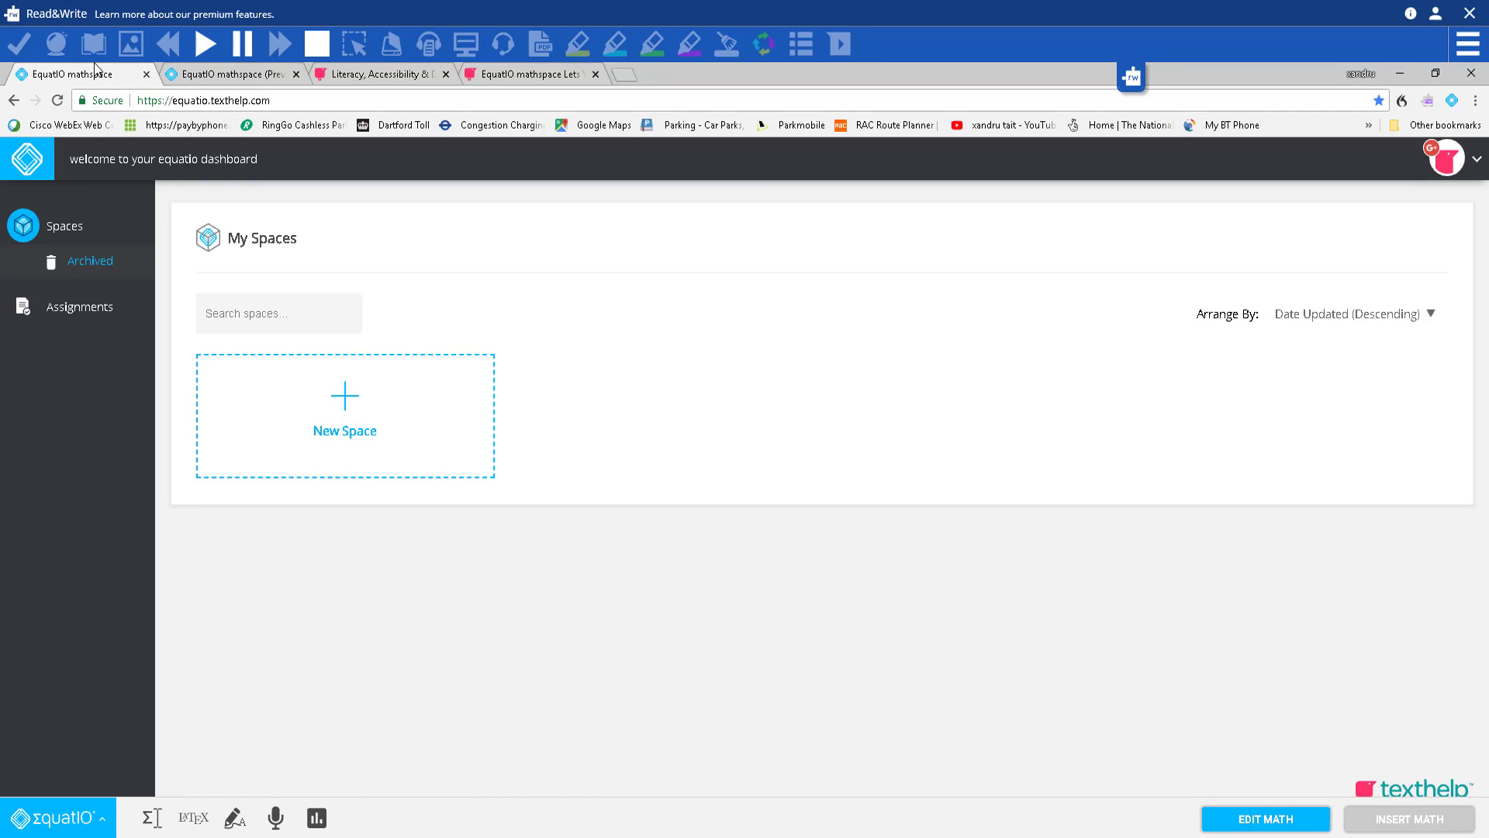
click(490, 80)
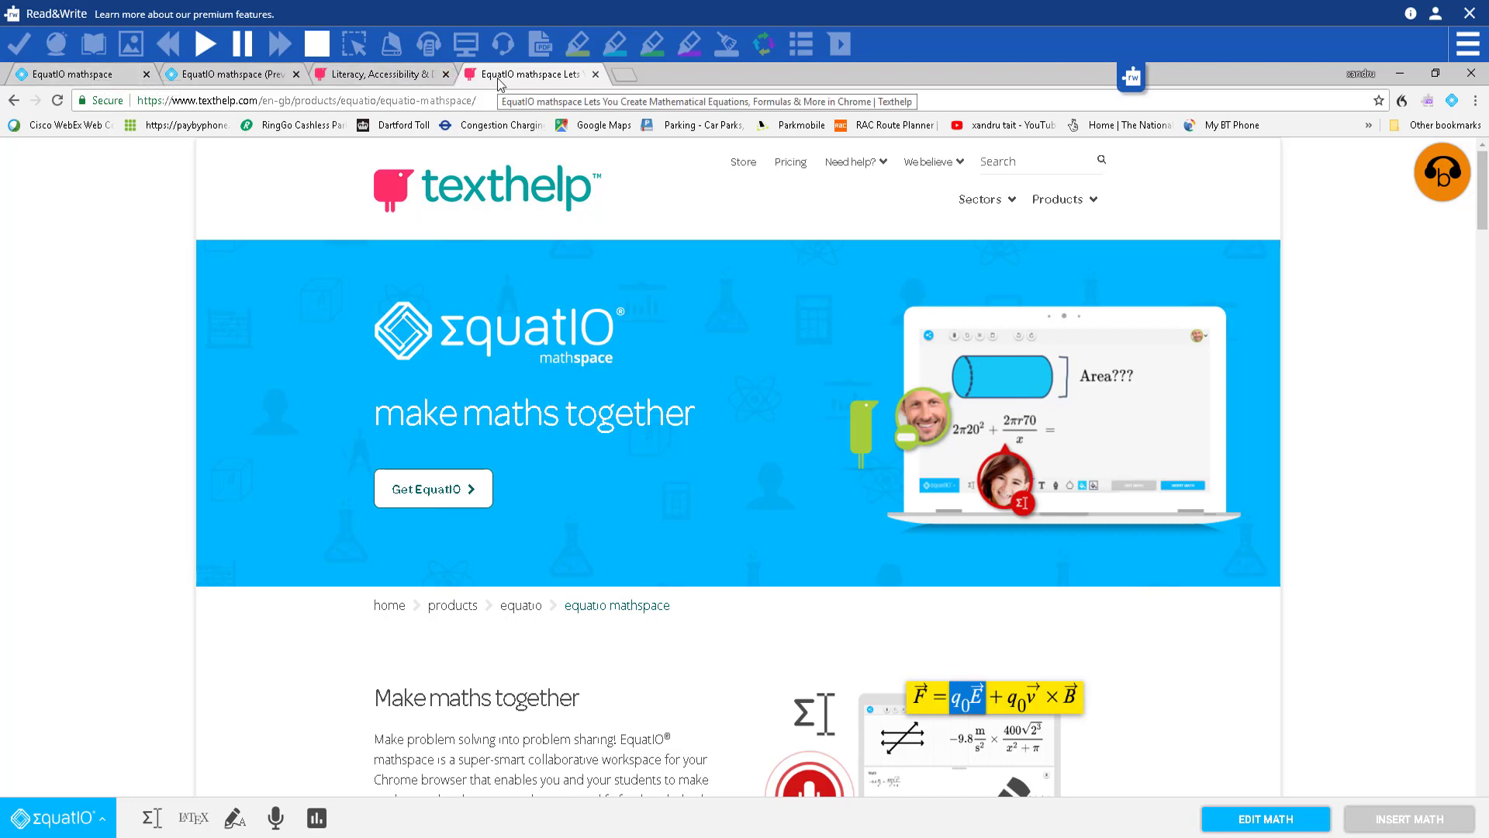
click(85, 75)
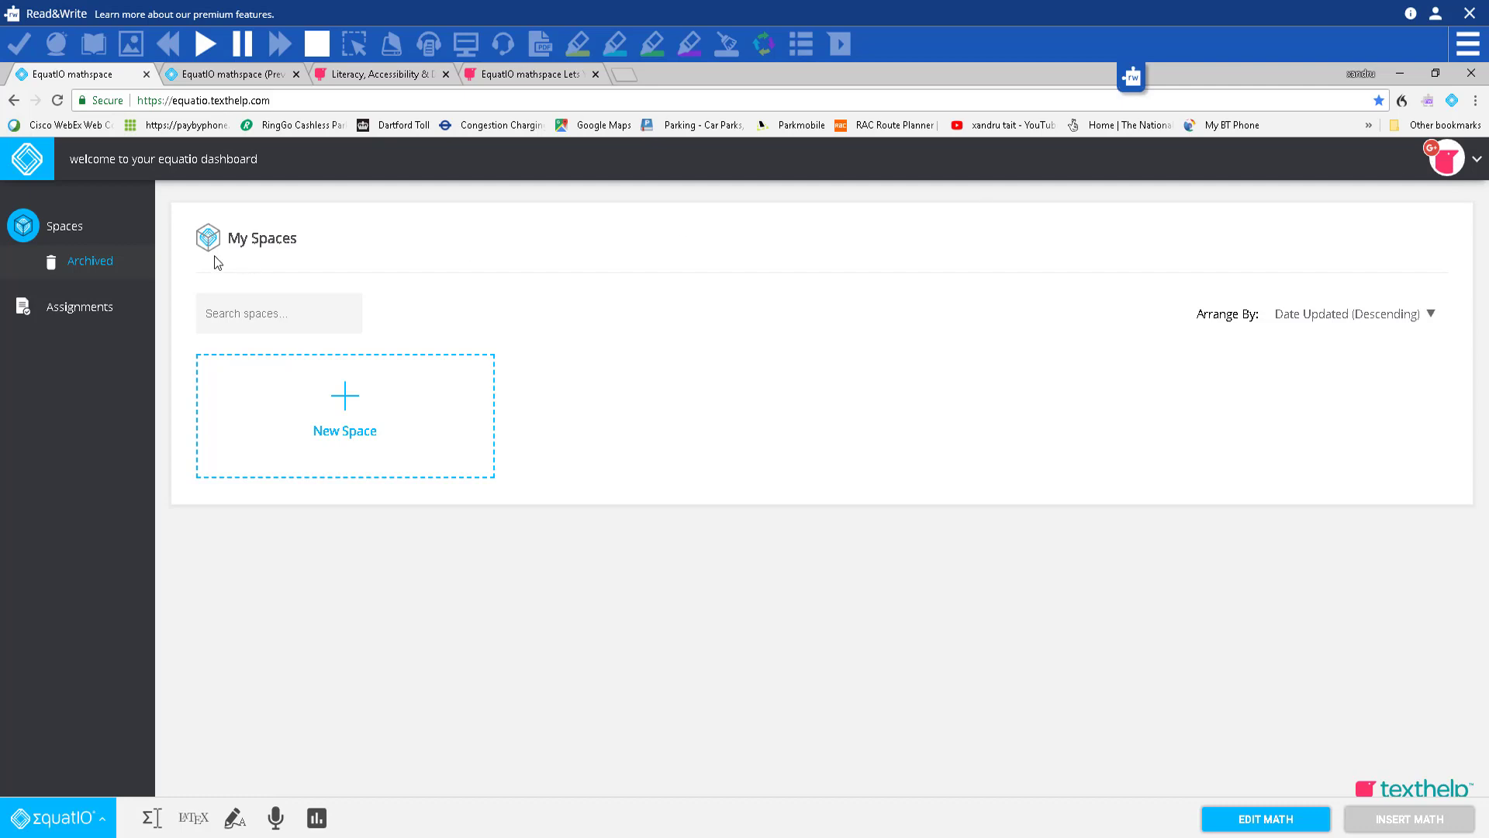
Step: Browse the Archived and Assignments lists, then create a new blank space from My Spaces
click(106, 265)
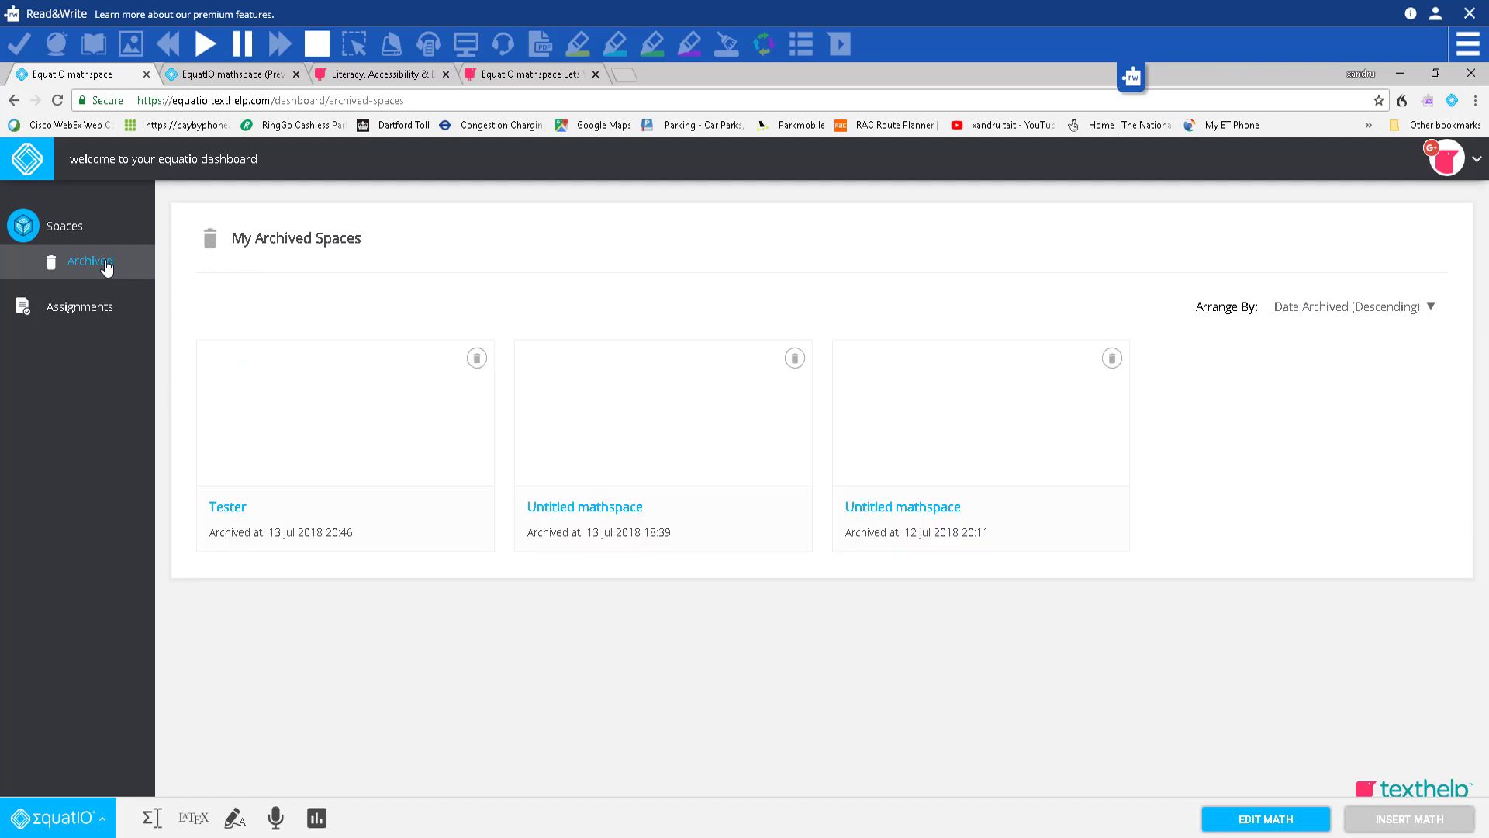
click(71, 225)
click(92, 310)
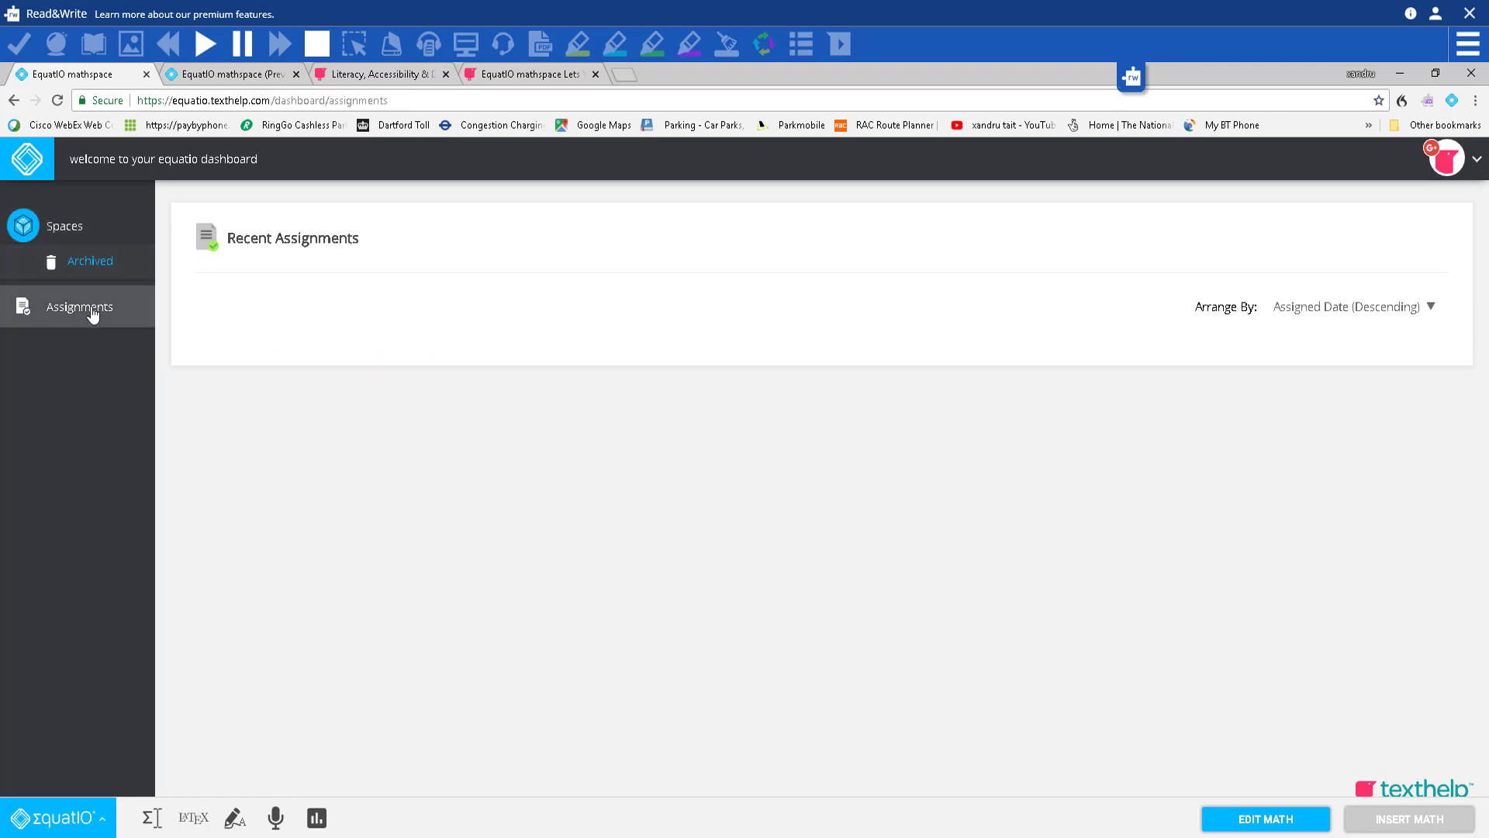
click(72, 237)
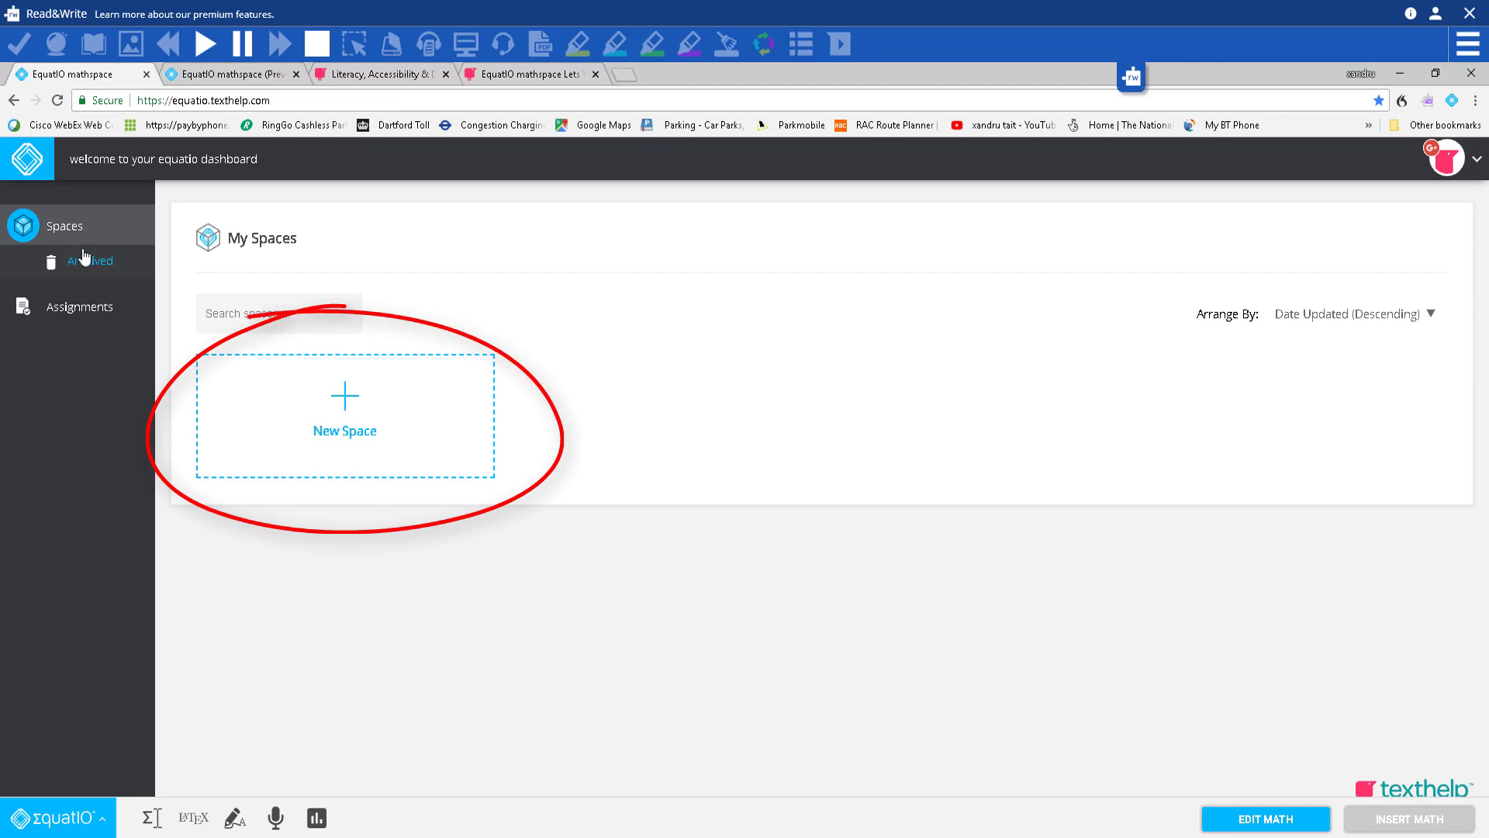
click(345, 400)
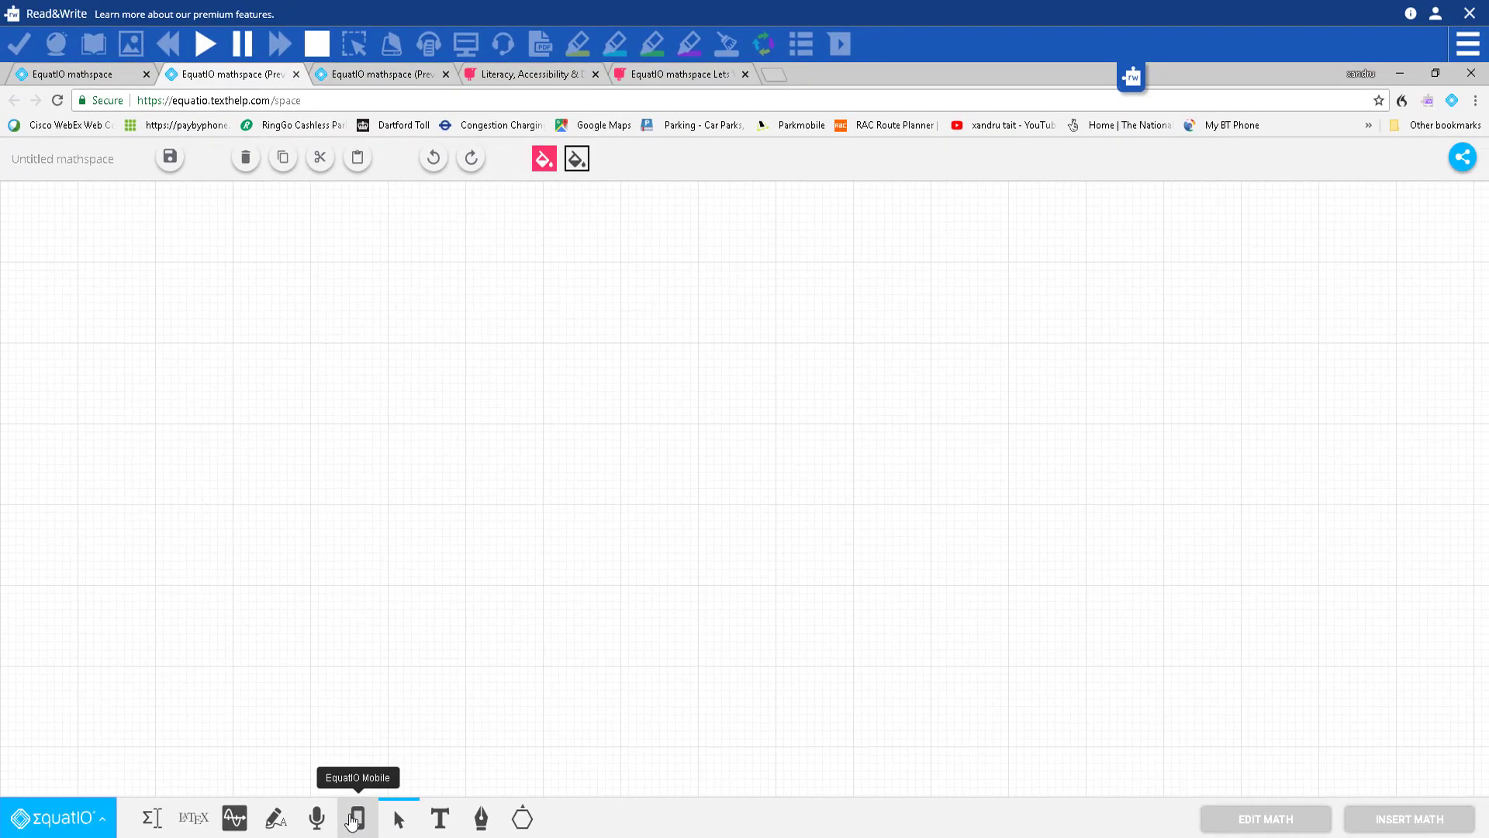
Step: Show the Try EquatIO Mobile panel with its QR code
click(356, 818)
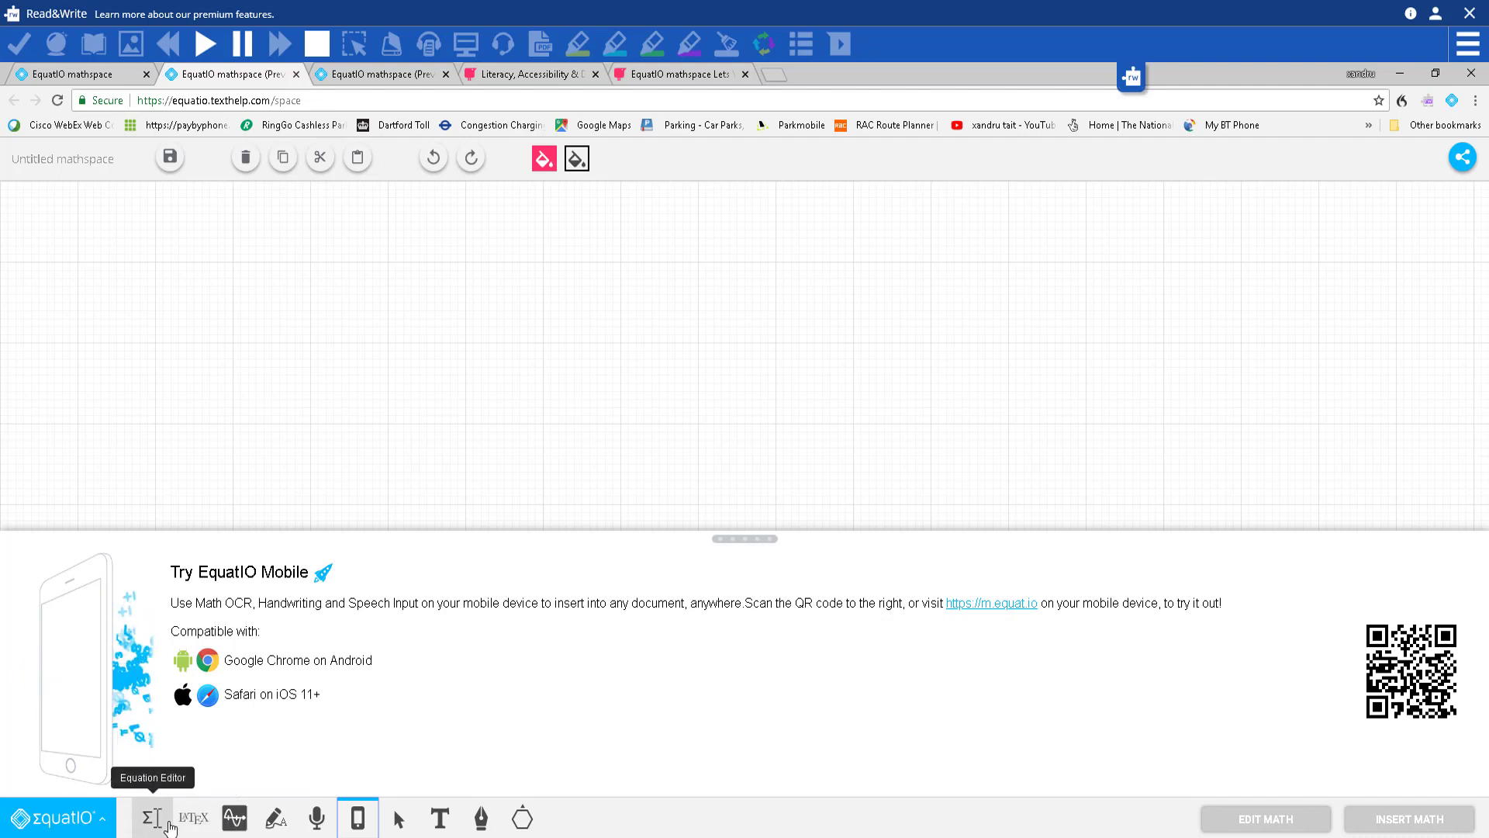
Step: Draw a Triangular Prism from More Shapes on the canvas and shift it up and right
click(514, 818)
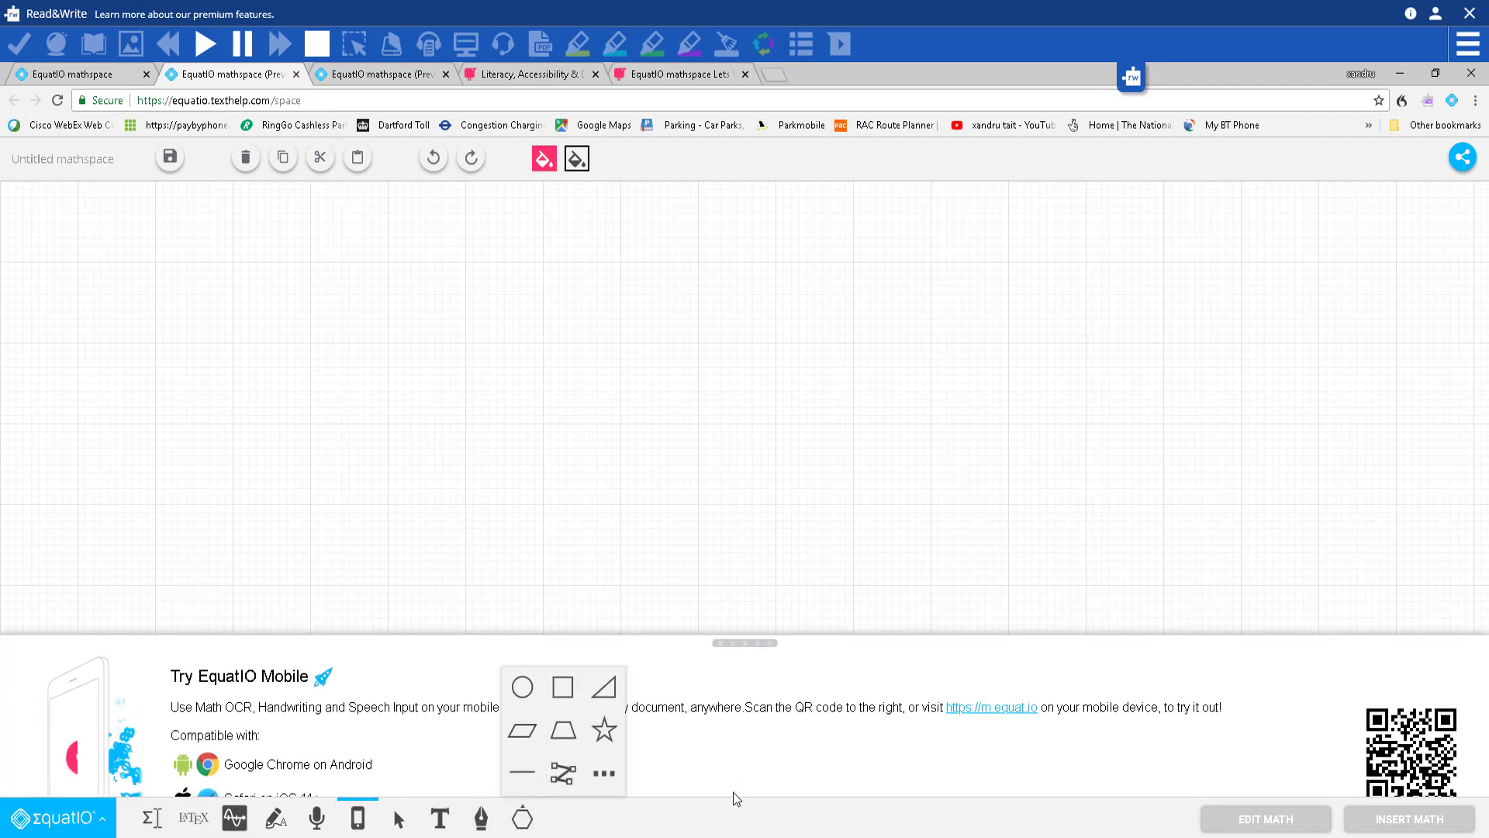
click(171, 815)
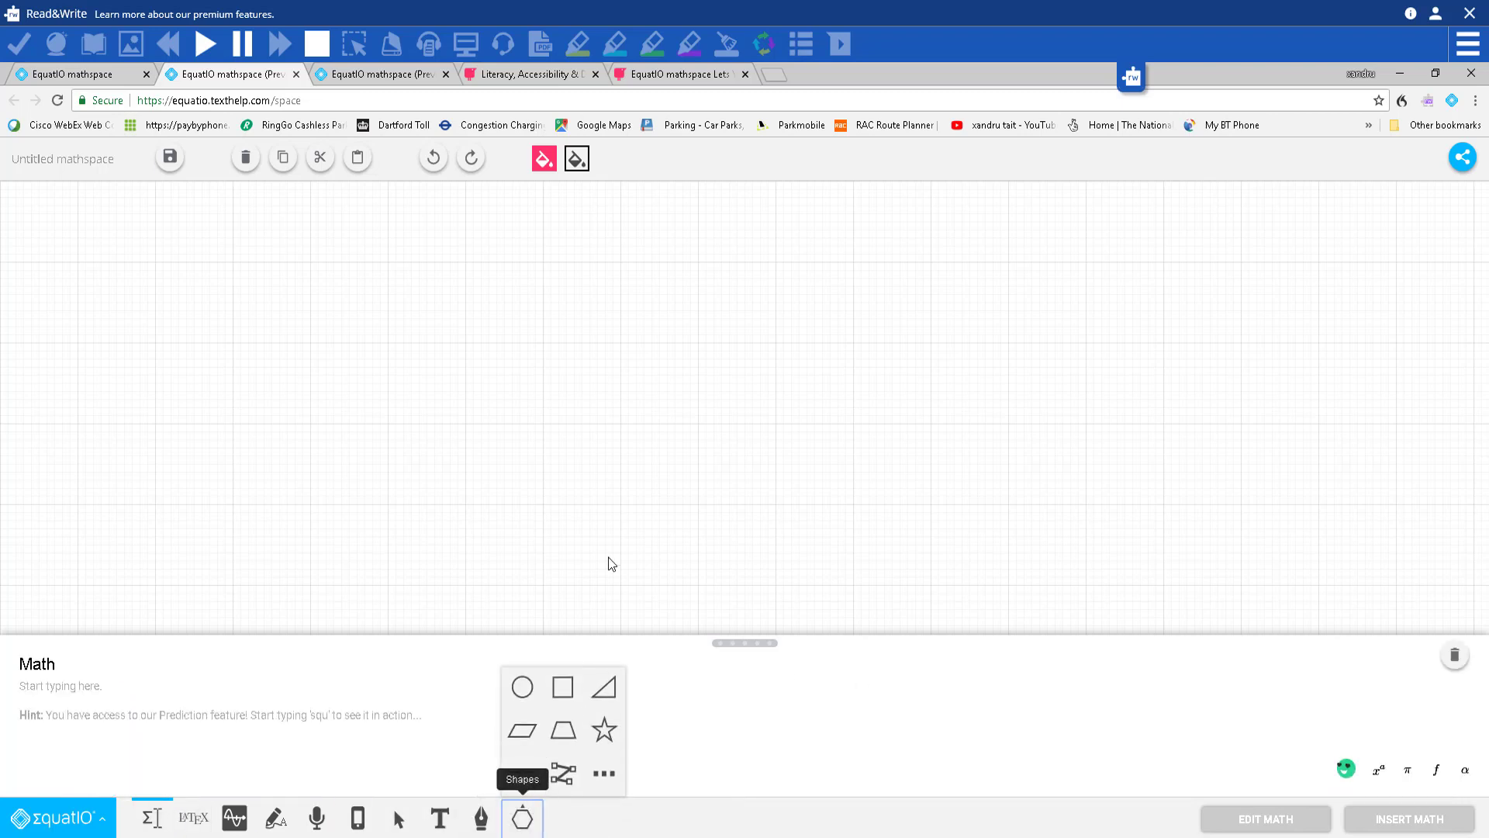
click(605, 775)
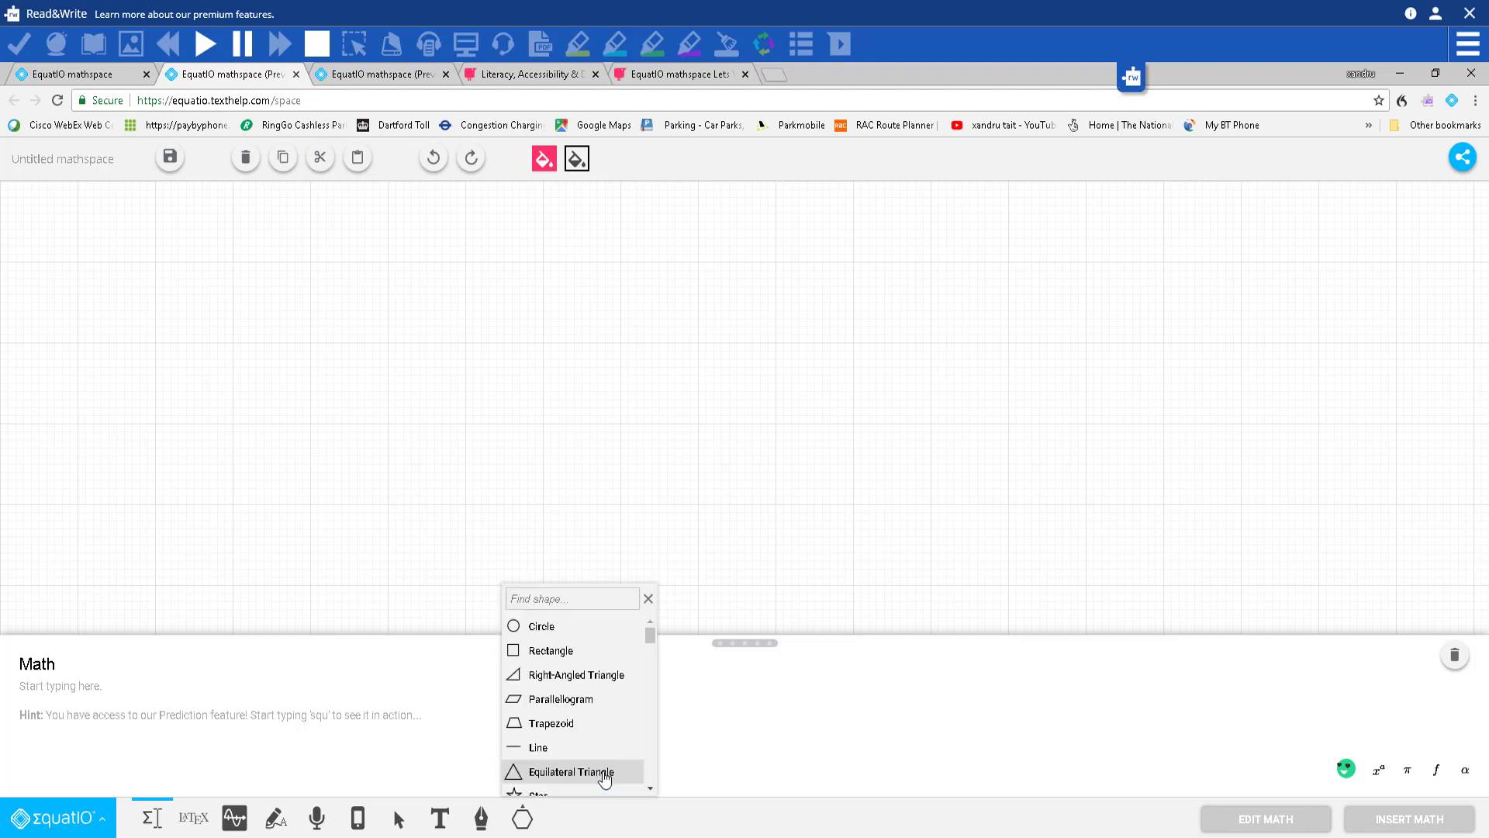
click(554, 601)
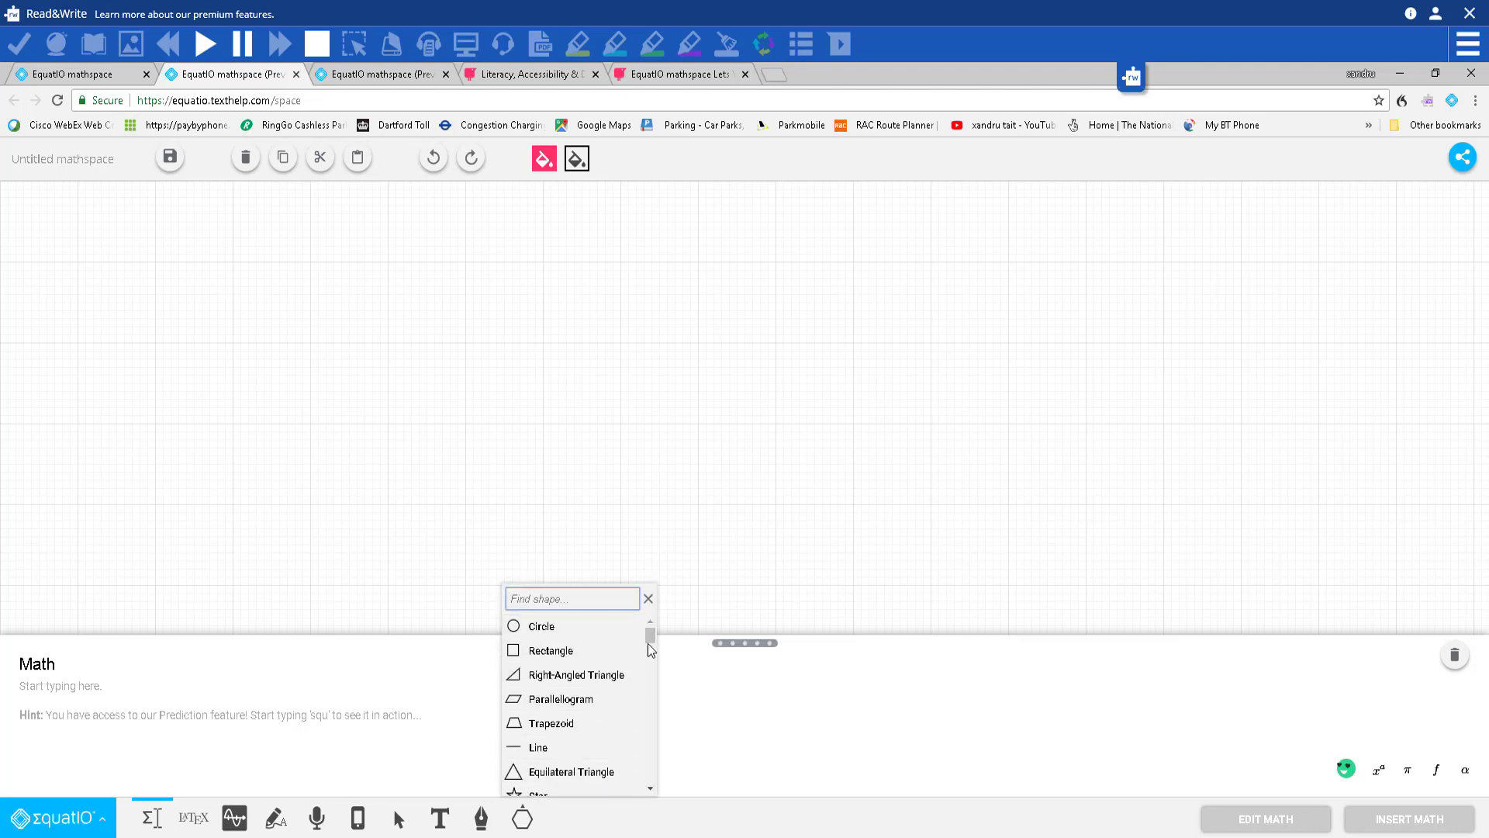
mouse_move(652, 635)
mouse_down()
mouse_move(648, 681)
mouse_move(648, 654)
mouse_up()
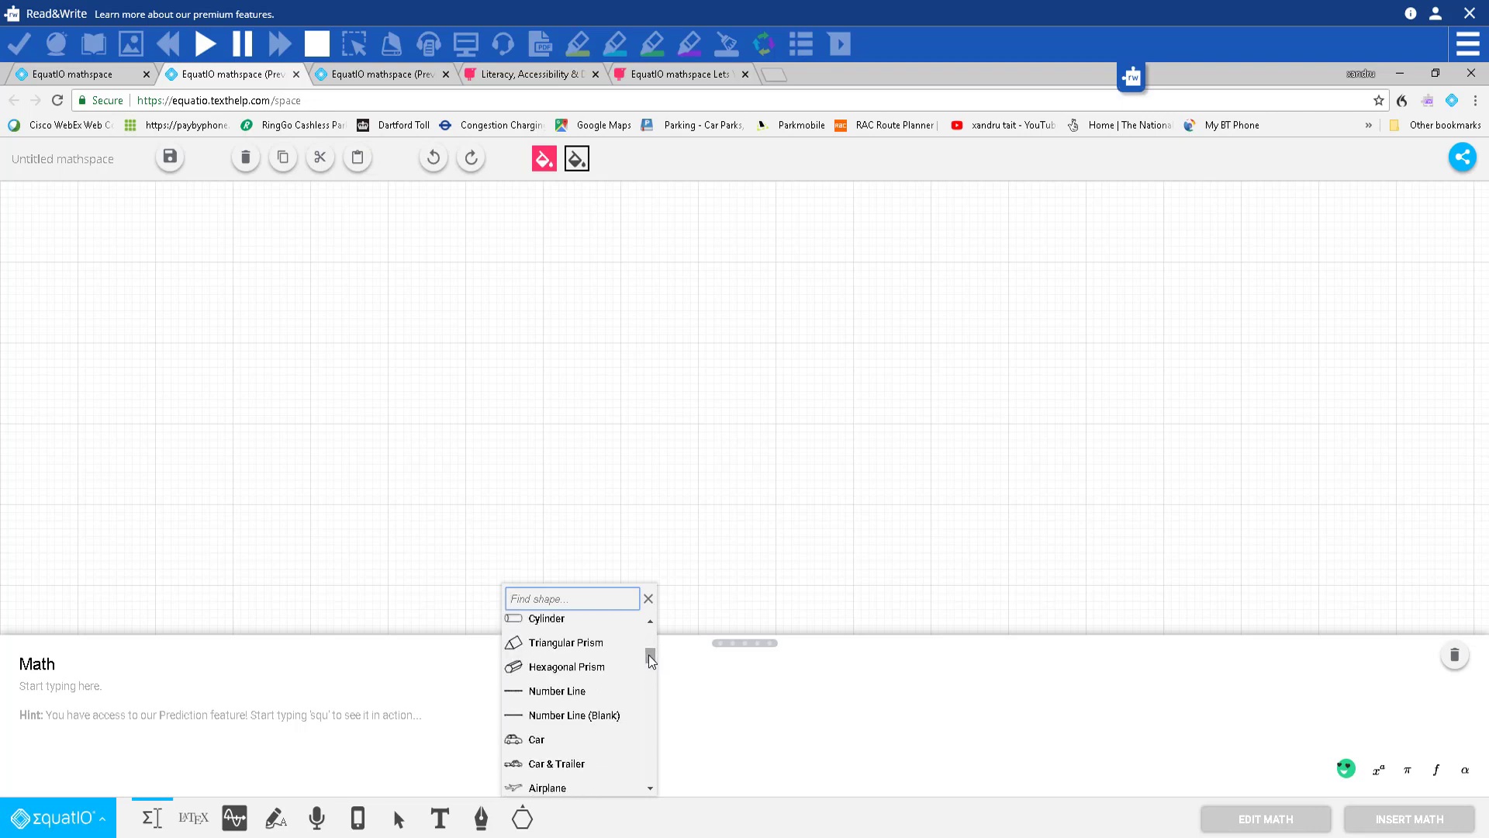
click(586, 646)
mouse_move(456, 434)
mouse_down()
mouse_move(565, 489)
mouse_move(830, 532)
mouse_move(985, 689)
mouse_up()
mouse_move(620, 558)
mouse_down()
mouse_move(628, 496)
mouse_move(701, 458)
mouse_move(691, 434)
mouse_move(745, 451)
mouse_up()
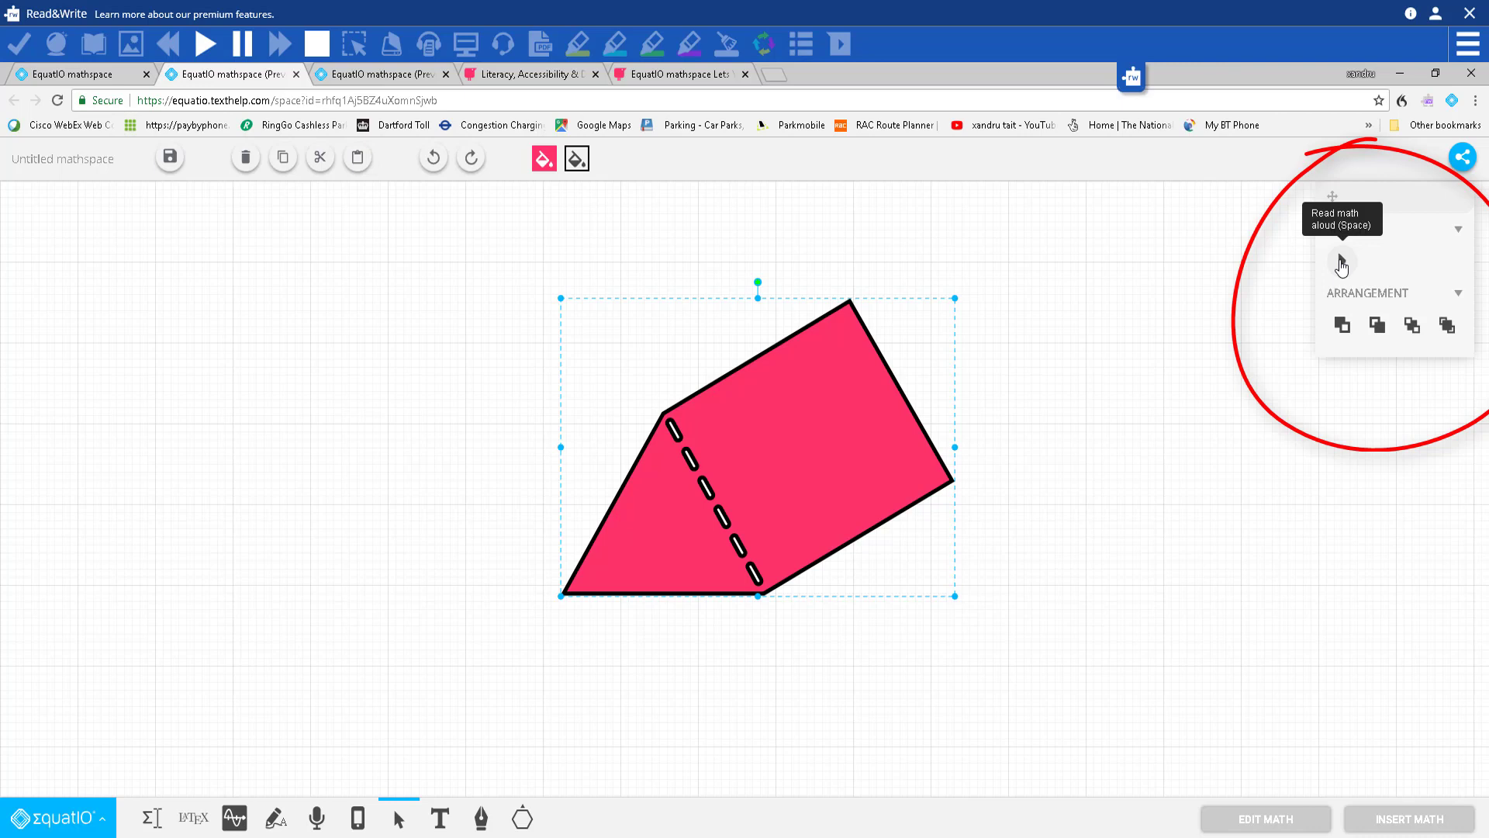
Step: Have the prism read aloud, move it left, and paste three offset copies
click(1340, 263)
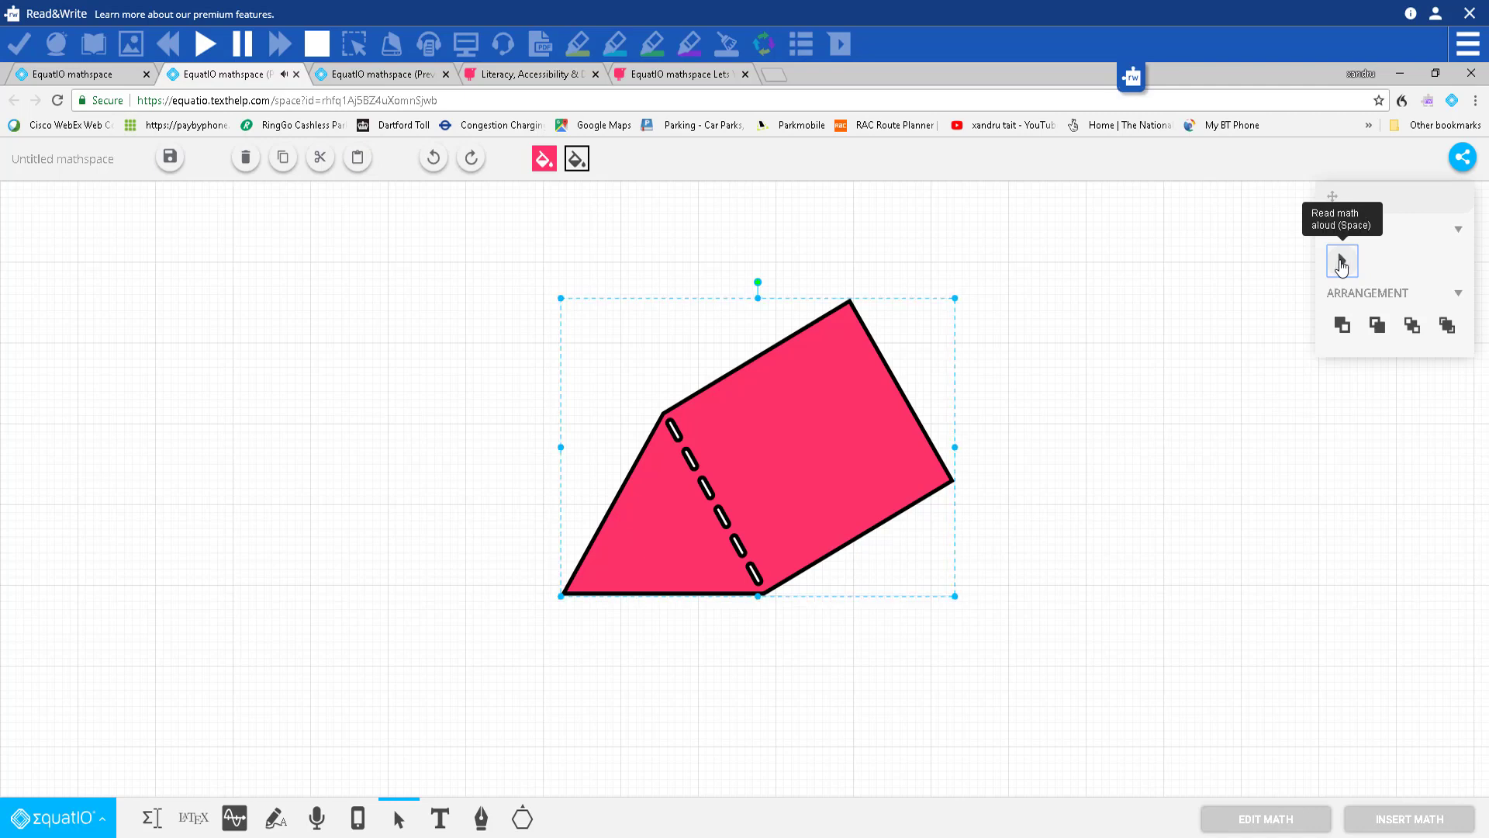
drag(785, 463, 548, 448)
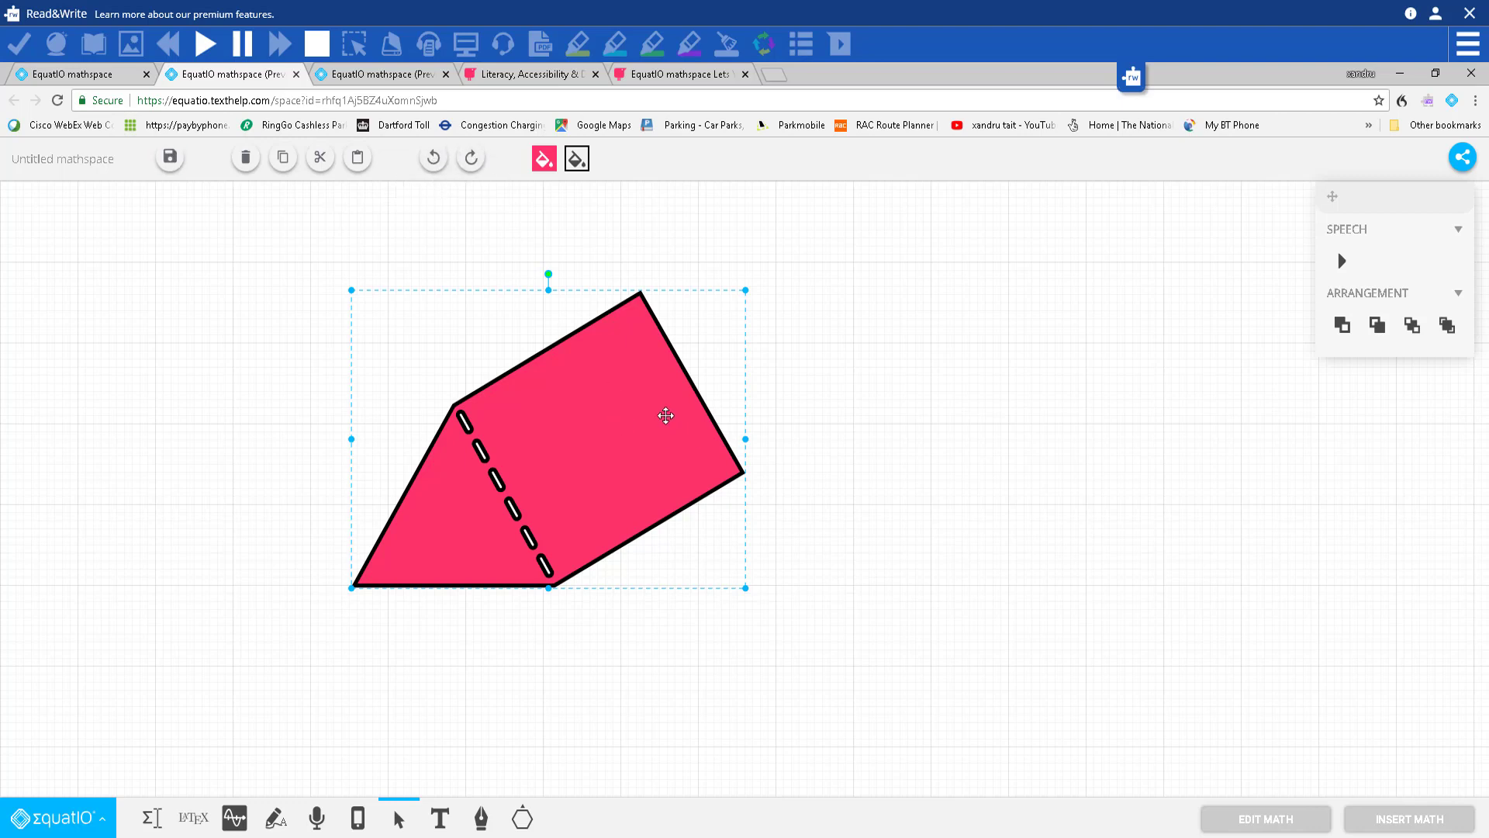
key(ctrl+v)
key(ctrl+v)
key(ctrl+v)
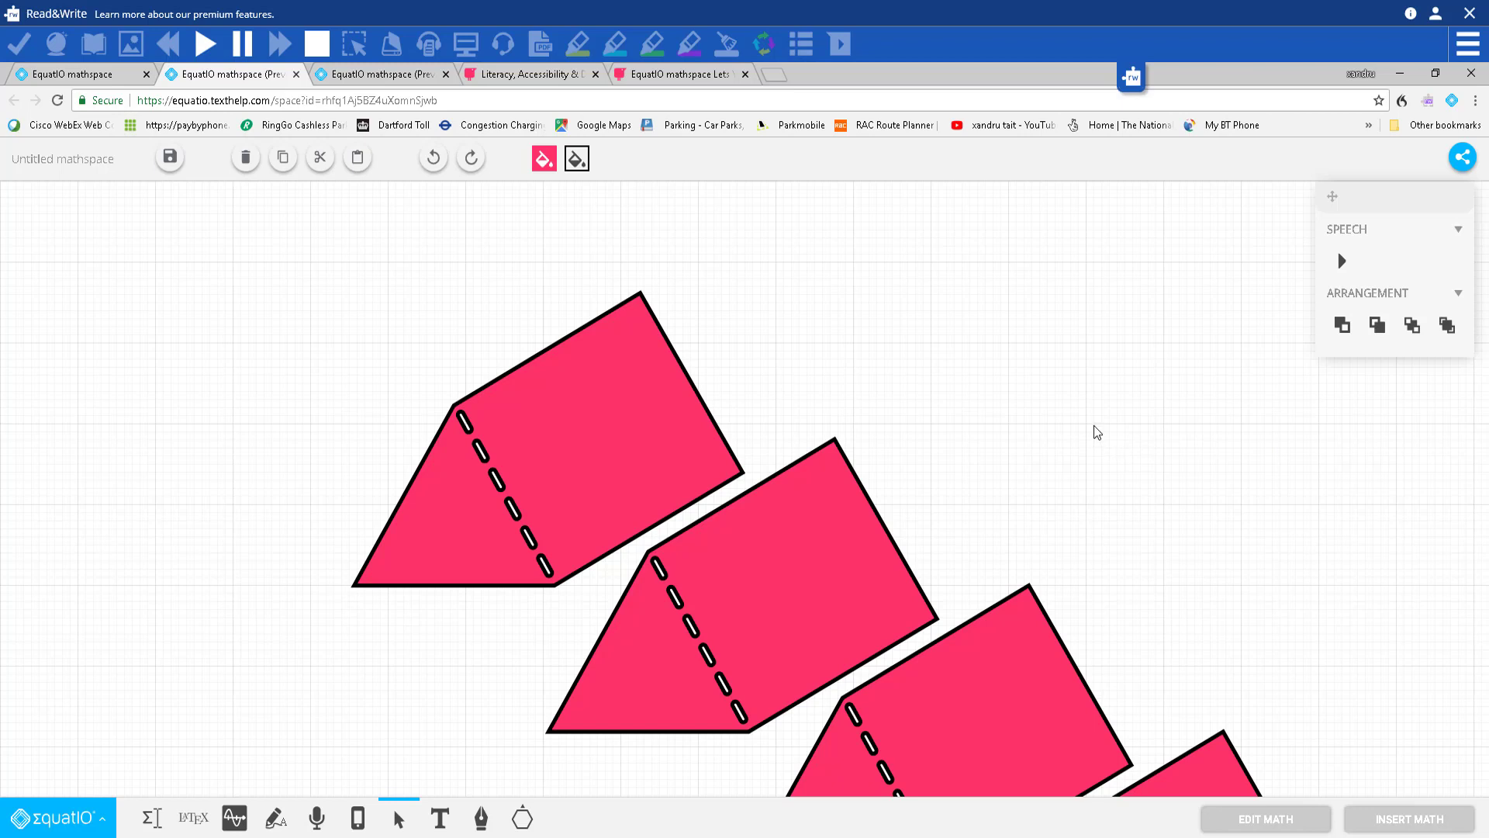
Step: Overlap two copies onto other prisms, rearrange their layer order, and select the upper-left prism
drag(1230, 791, 535, 308)
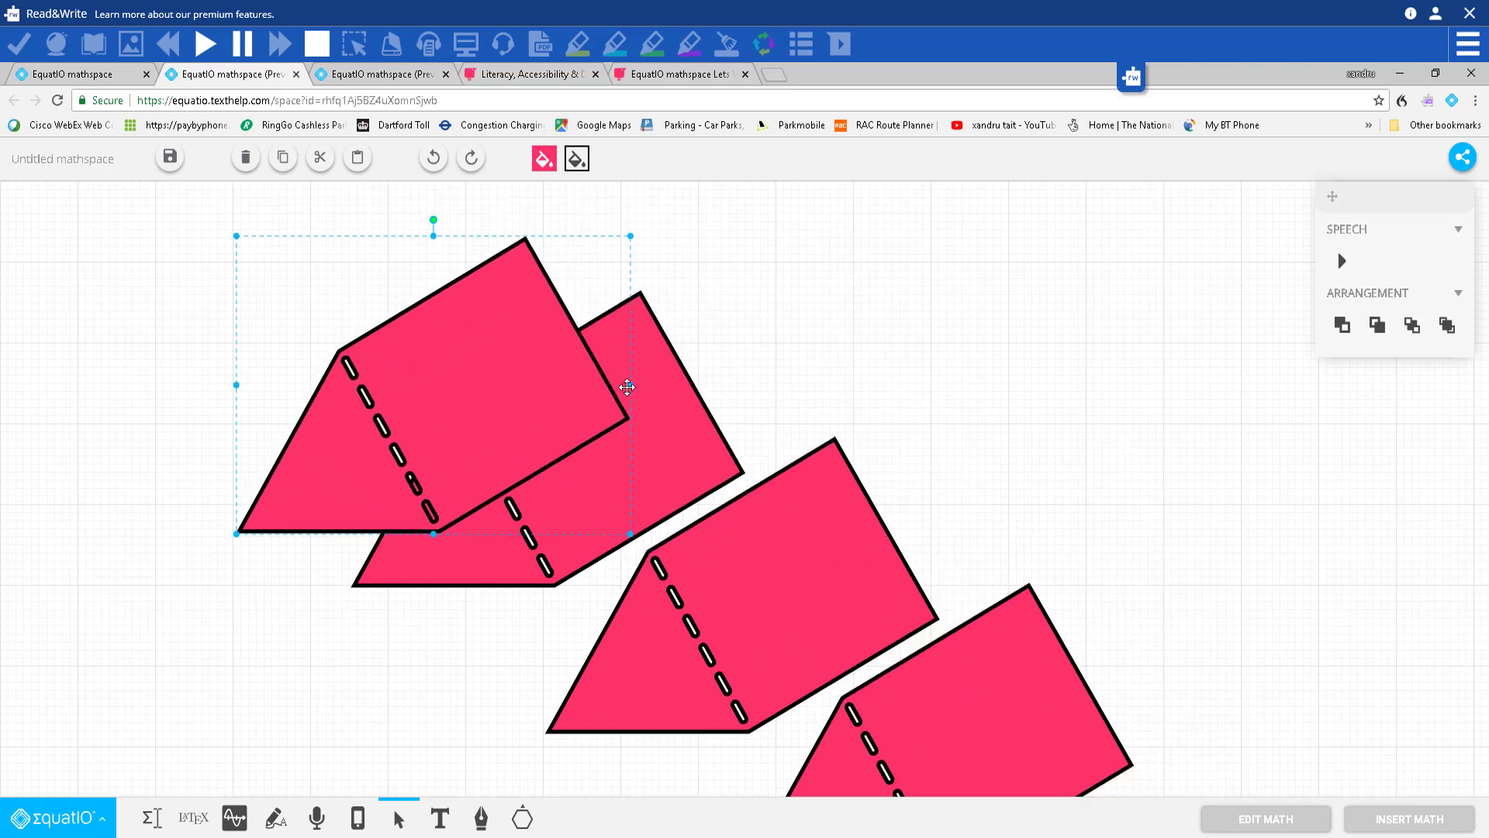
drag(938, 642, 680, 333)
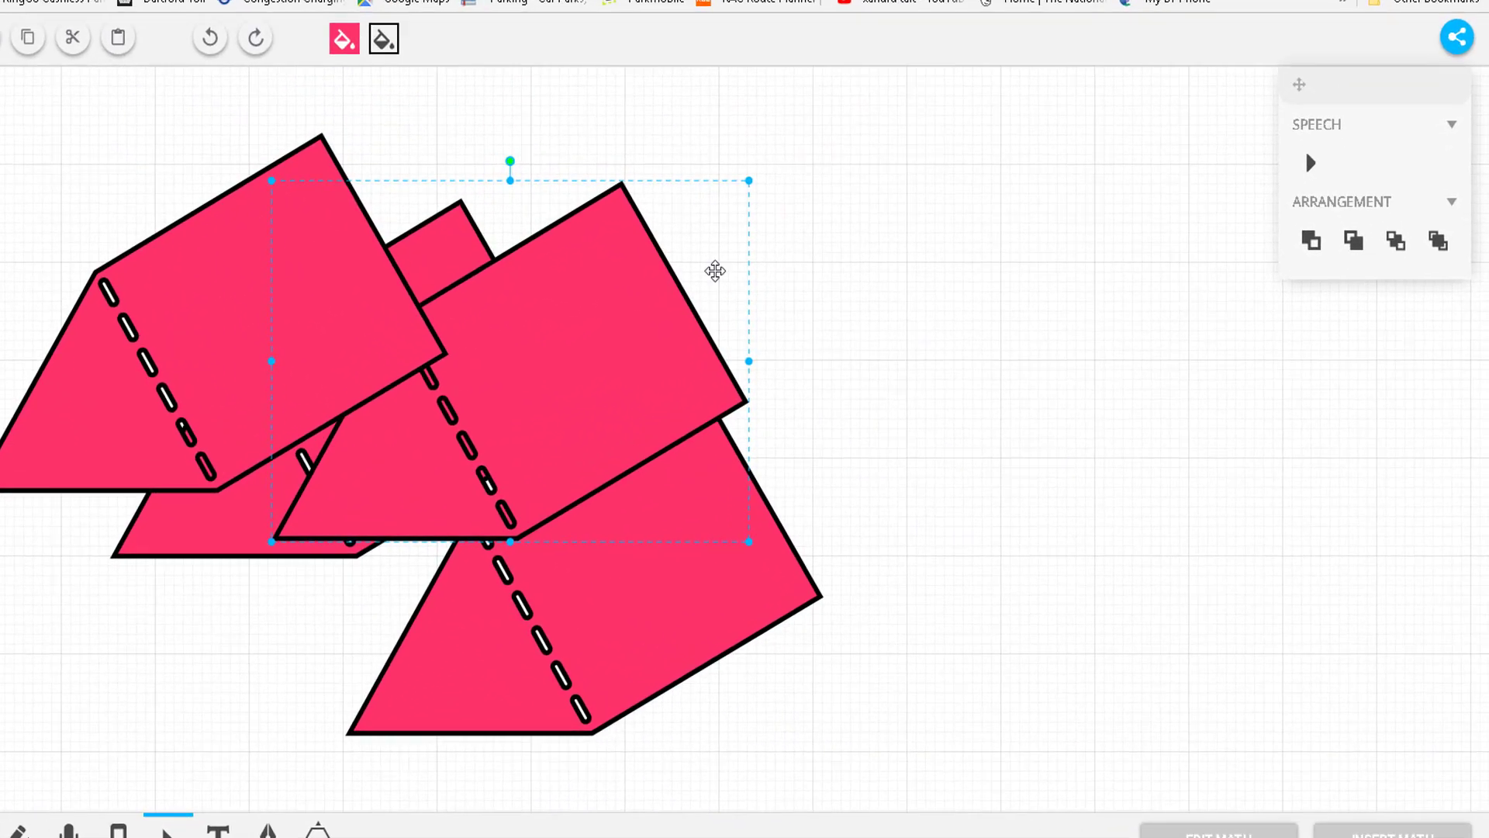
click(1306, 237)
click(1308, 236)
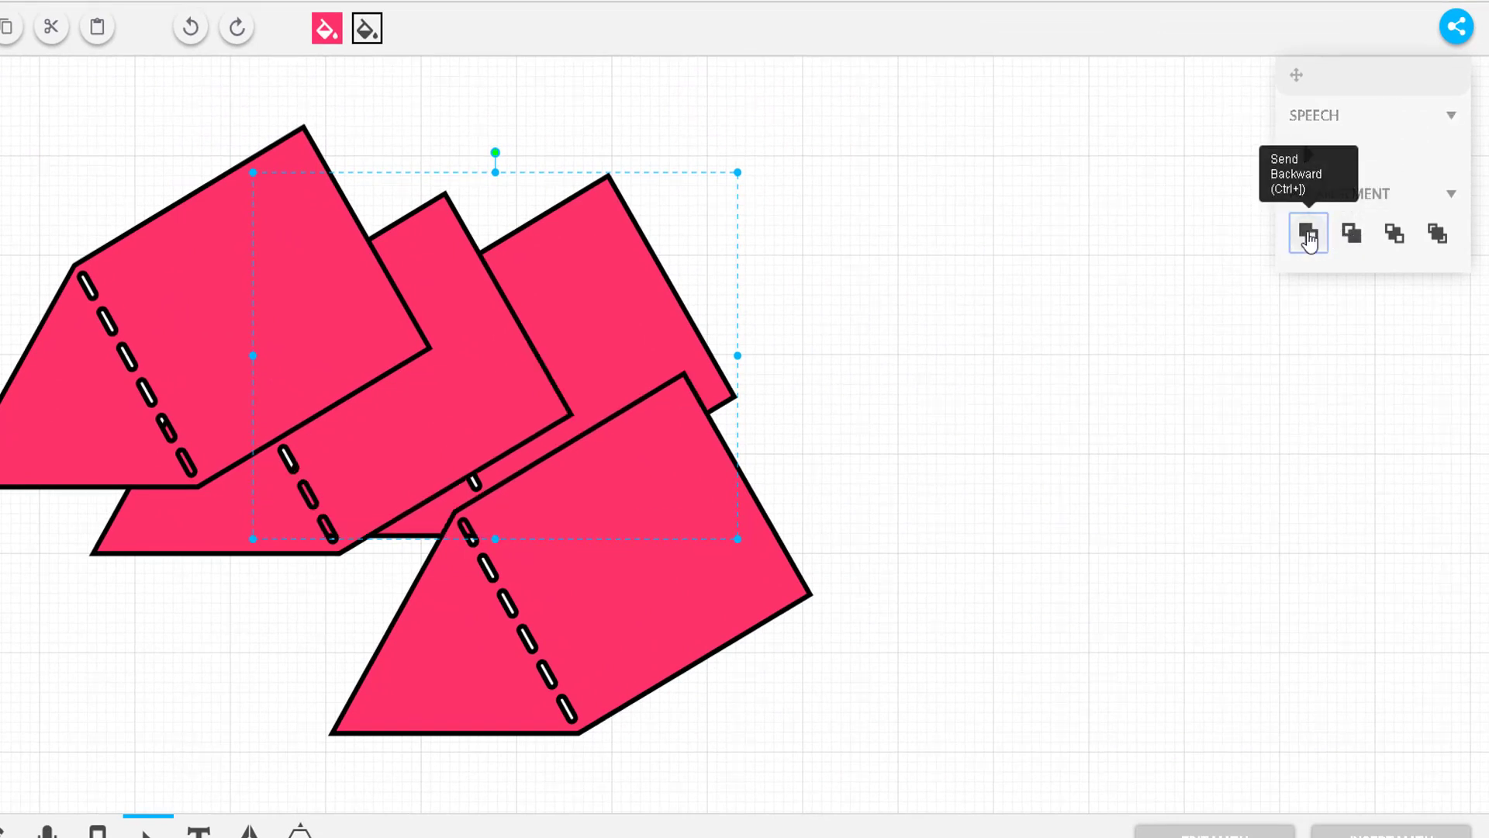
click(1351, 234)
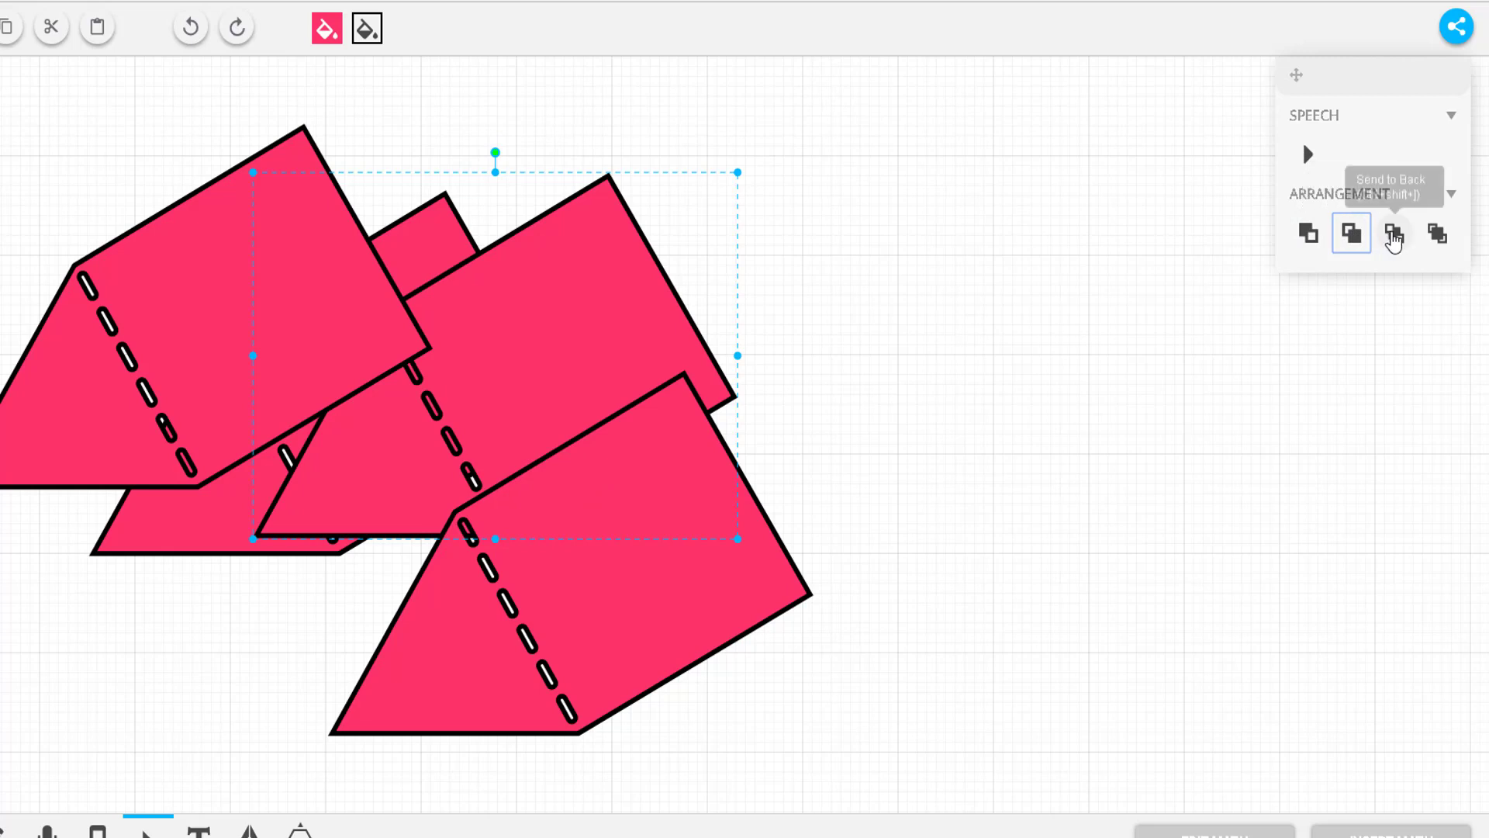
click(1393, 237)
click(1437, 233)
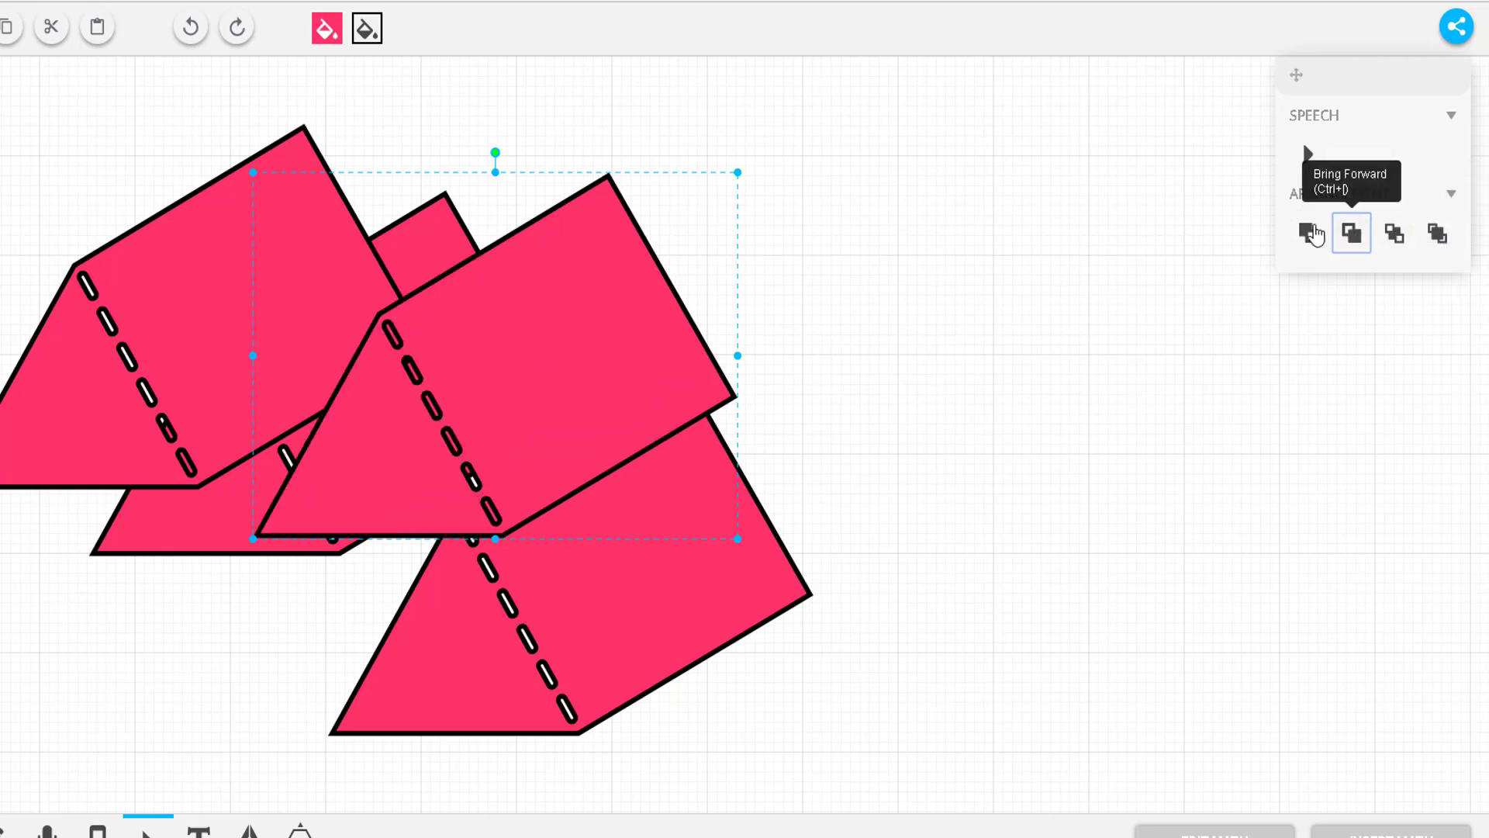
click(1308, 234)
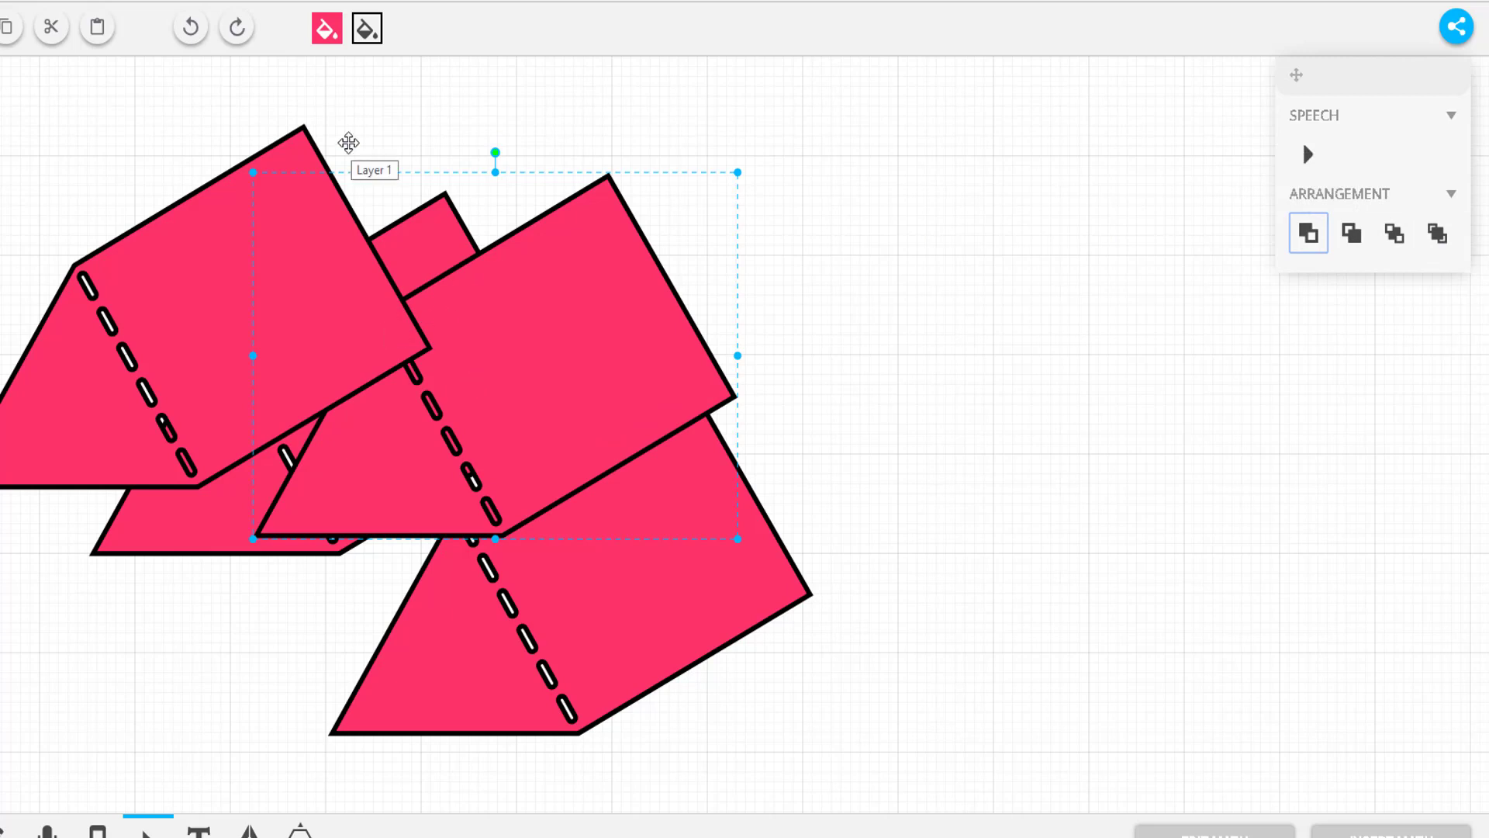
click(232, 310)
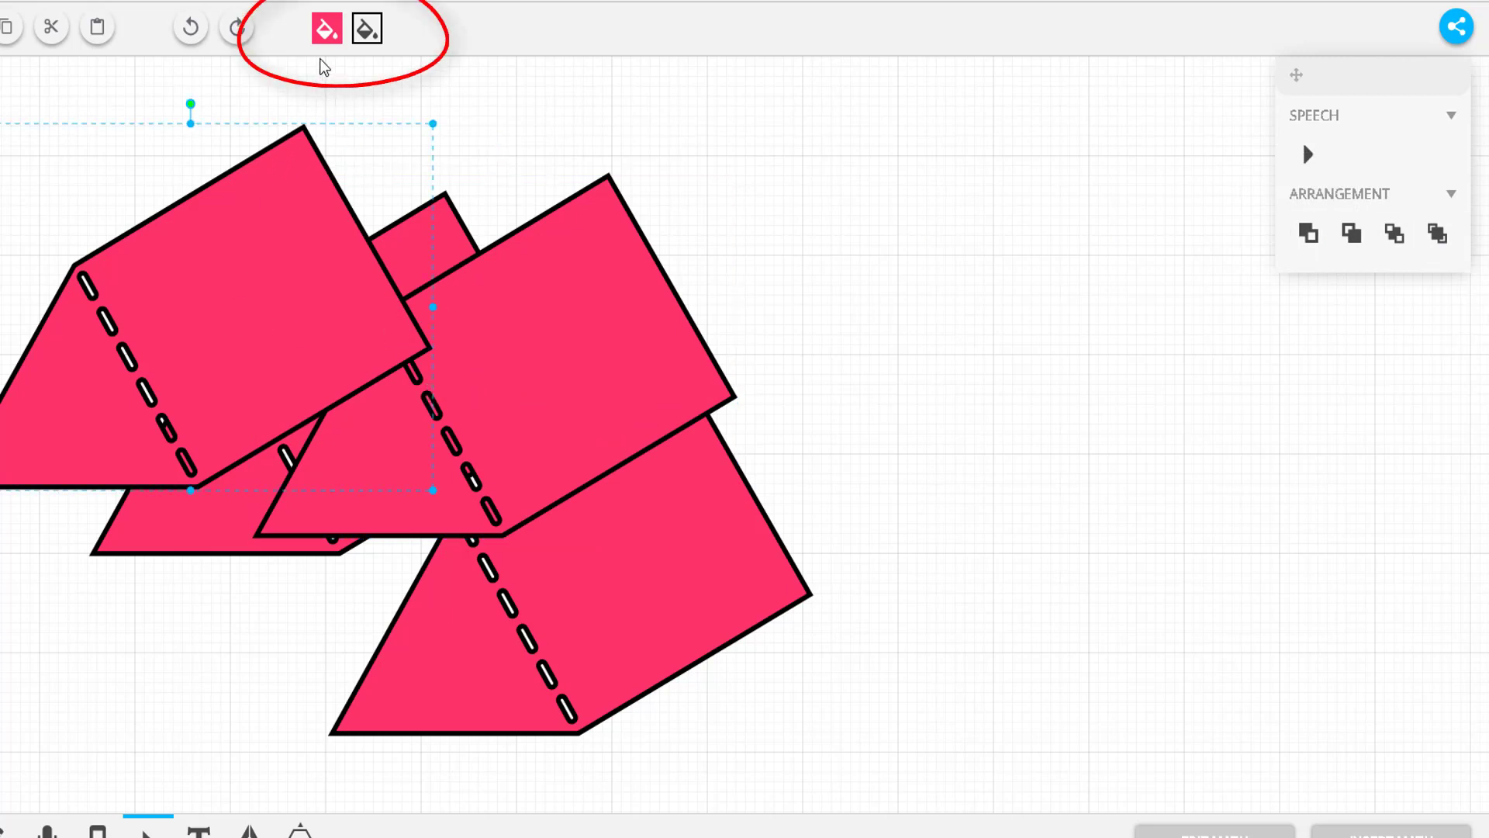
Step: Fill the upper-left prism with blue
click(327, 37)
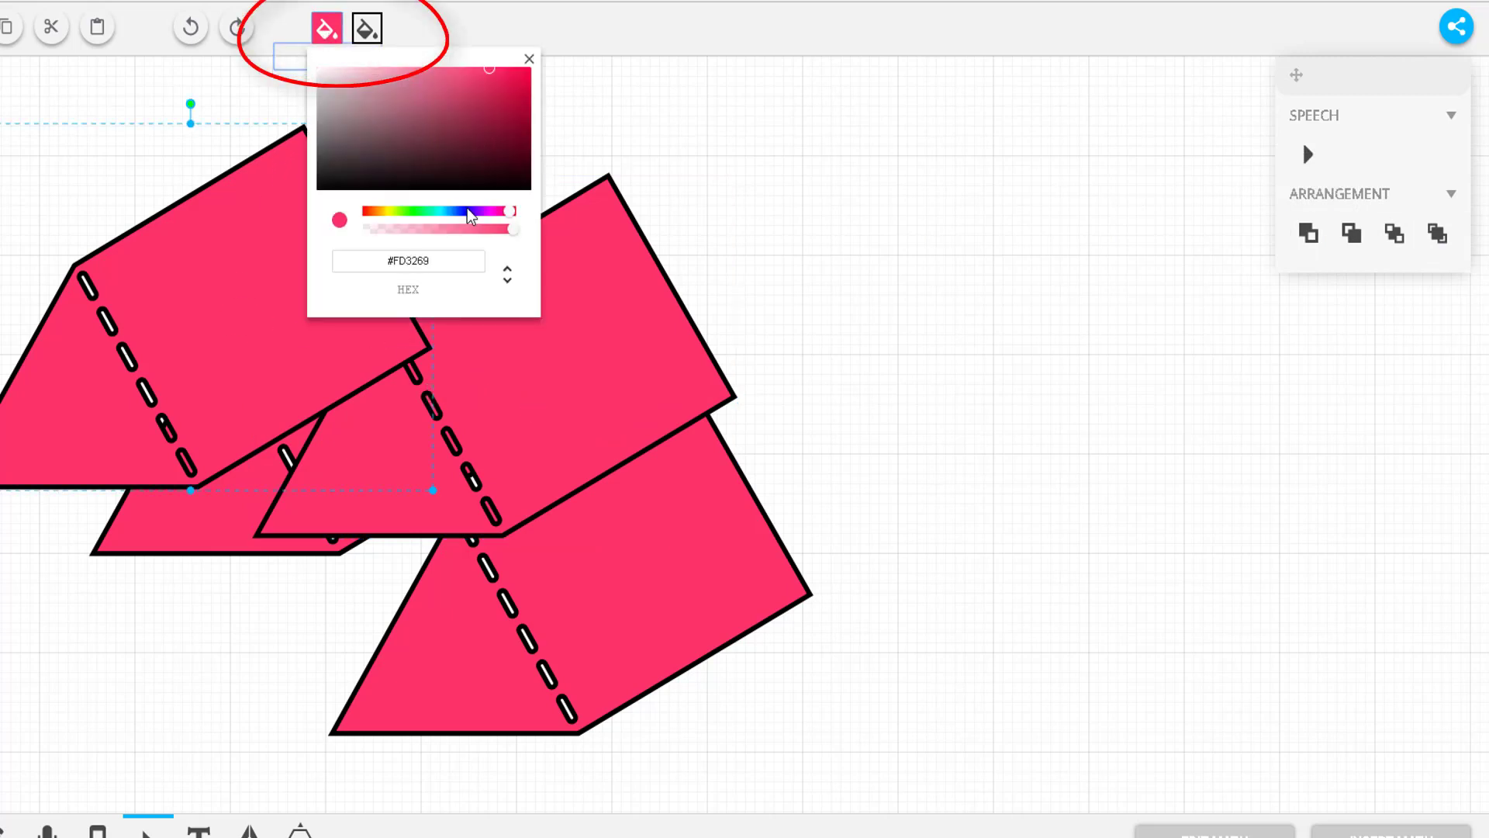
drag(508, 217, 465, 220)
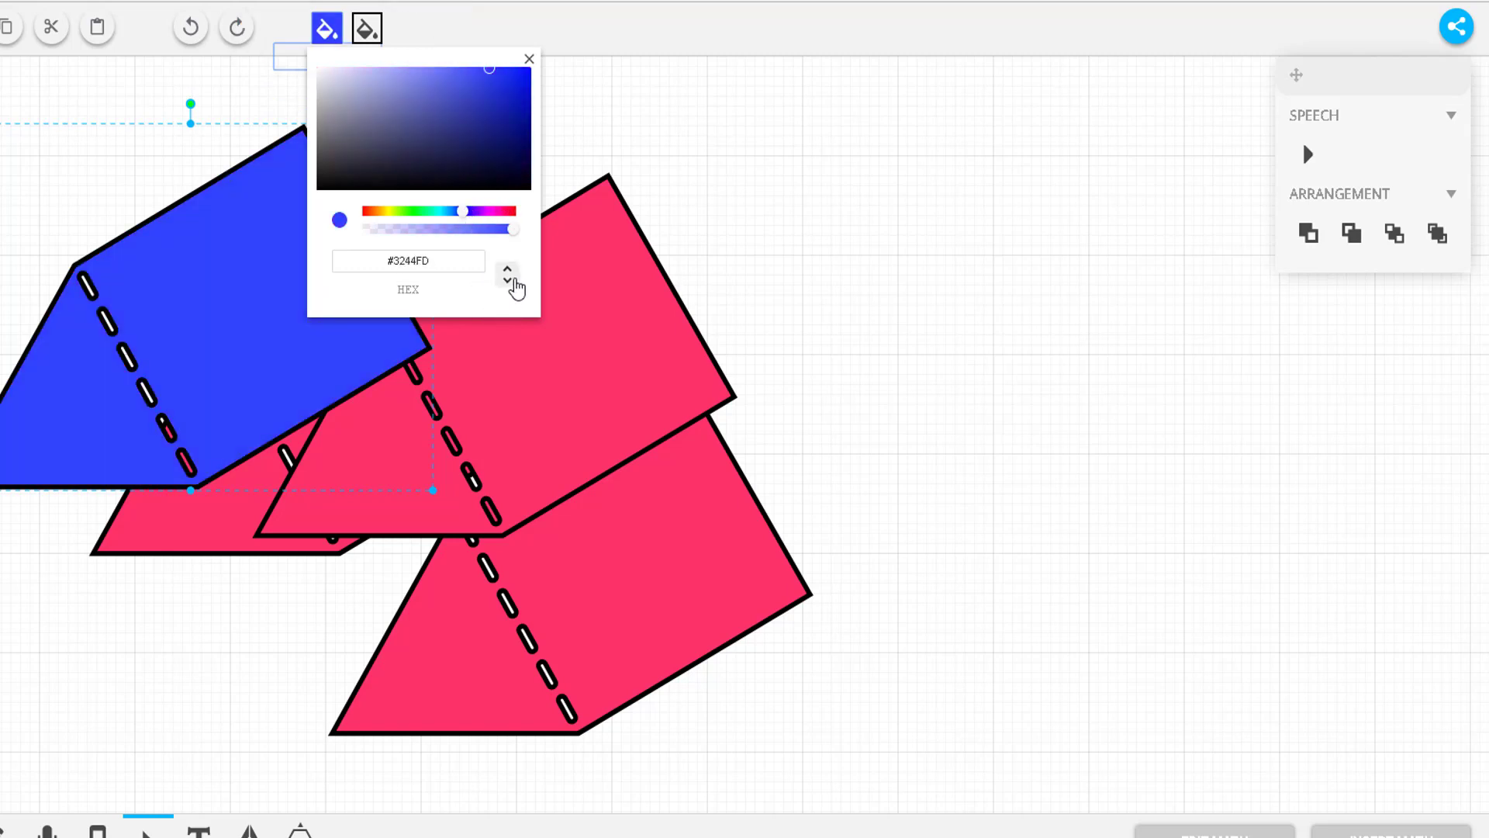
click(507, 281)
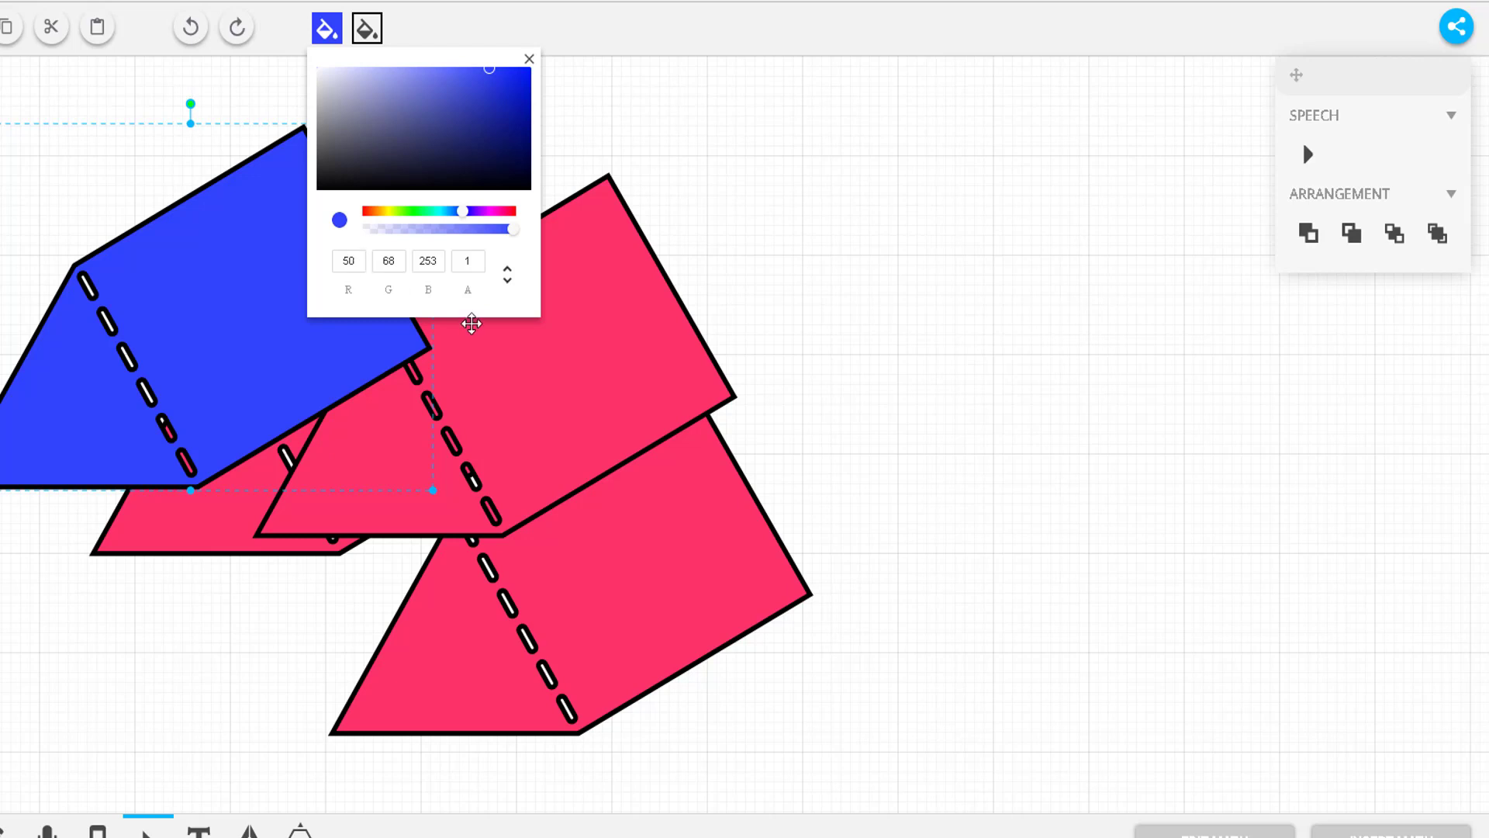
click(529, 59)
Step: Give the prism a red #FF060B outline
click(367, 30)
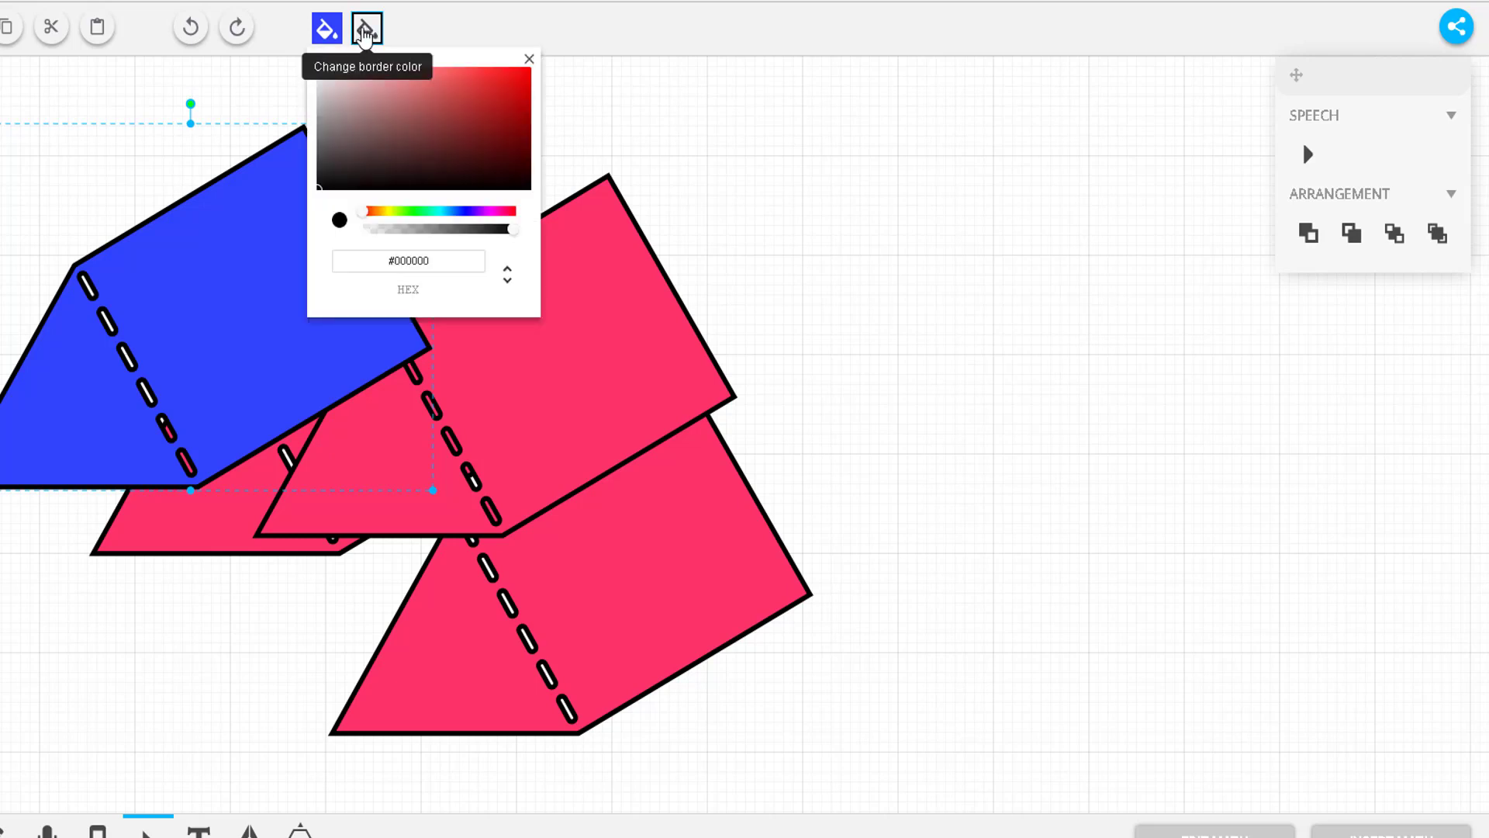
drag(362, 211, 538, 214)
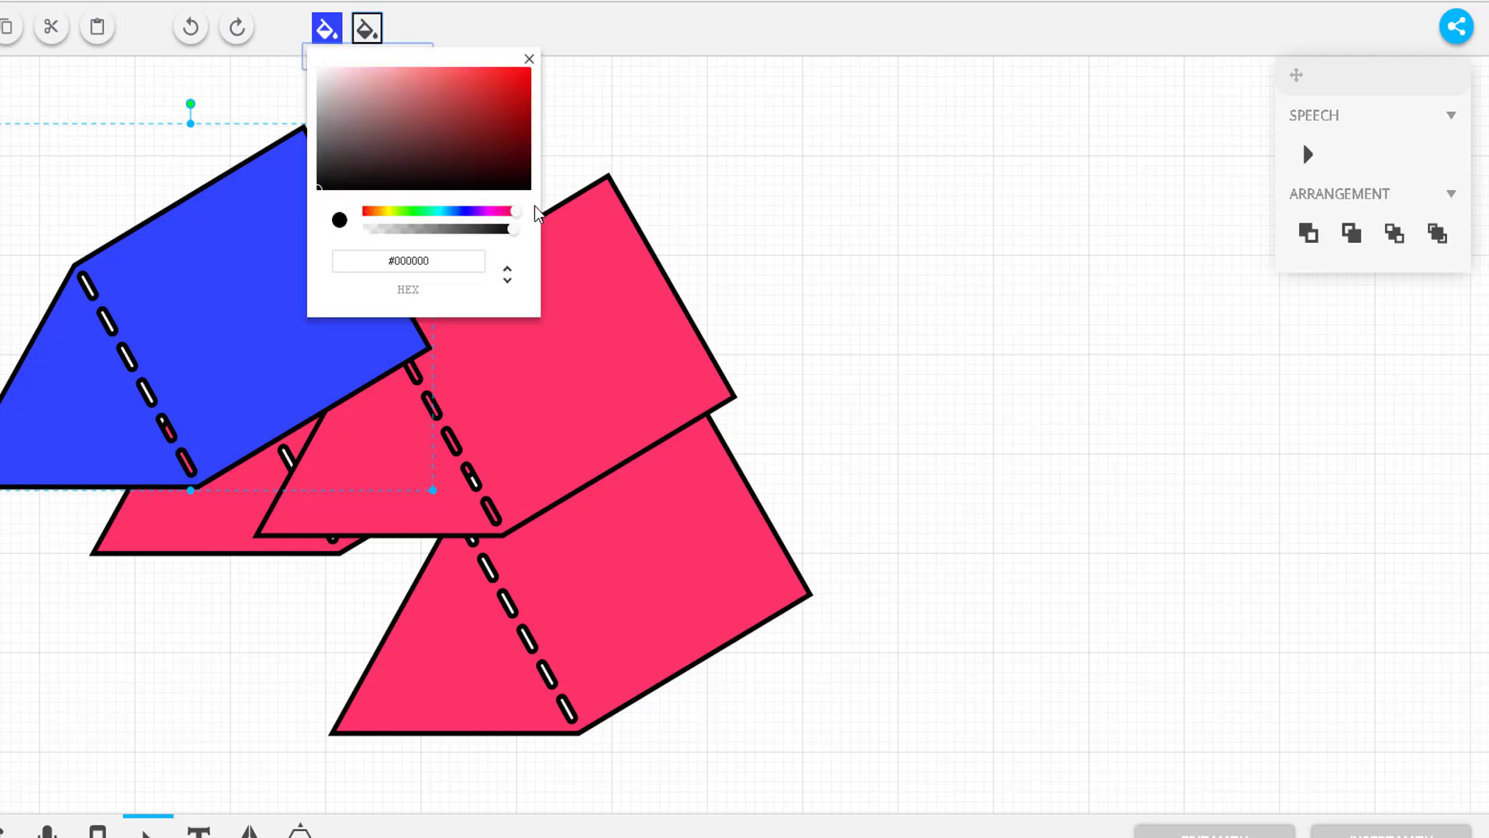
drag(517, 110, 527, 67)
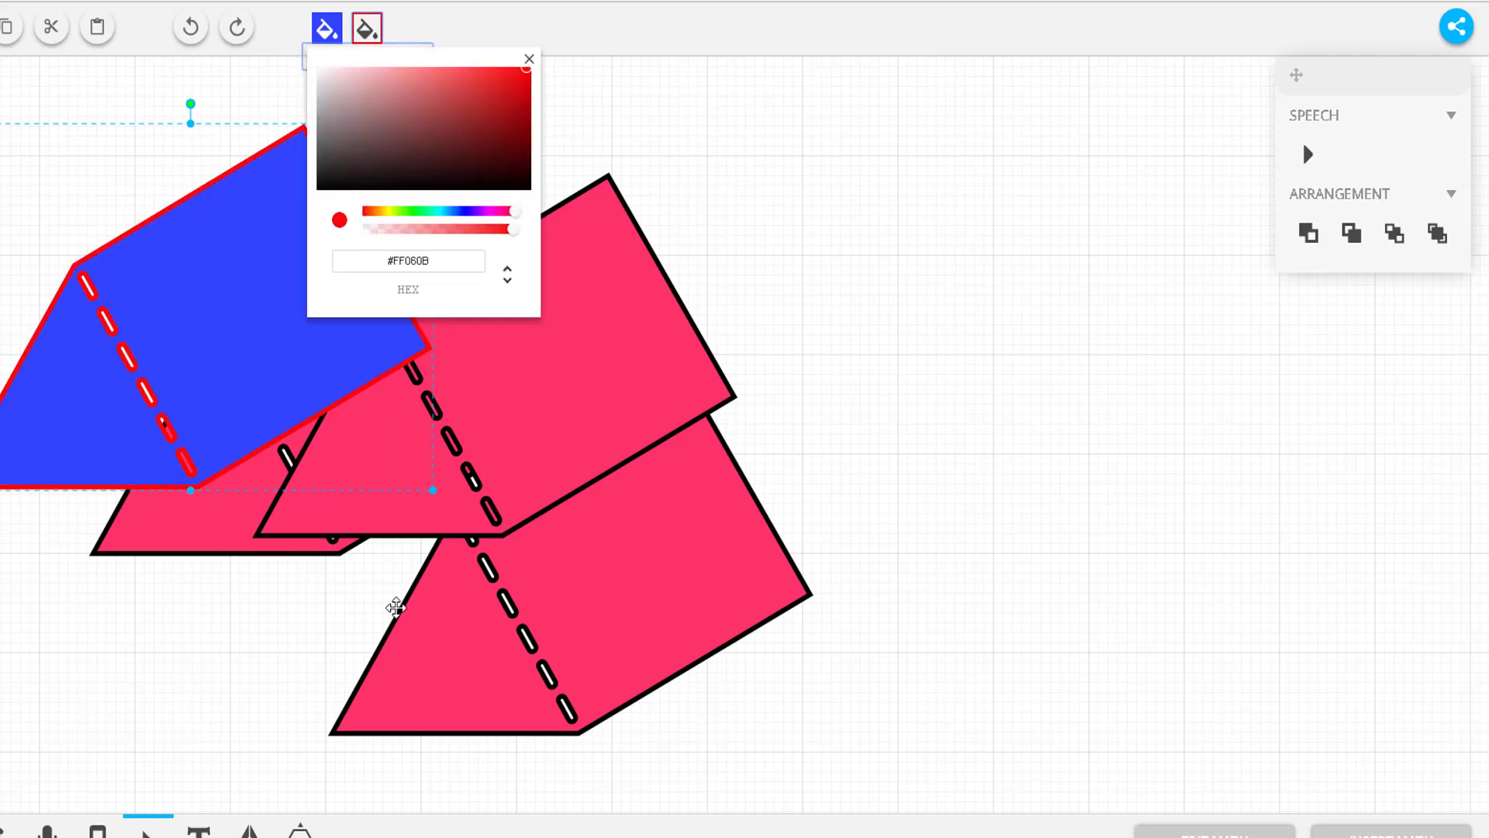
click(529, 60)
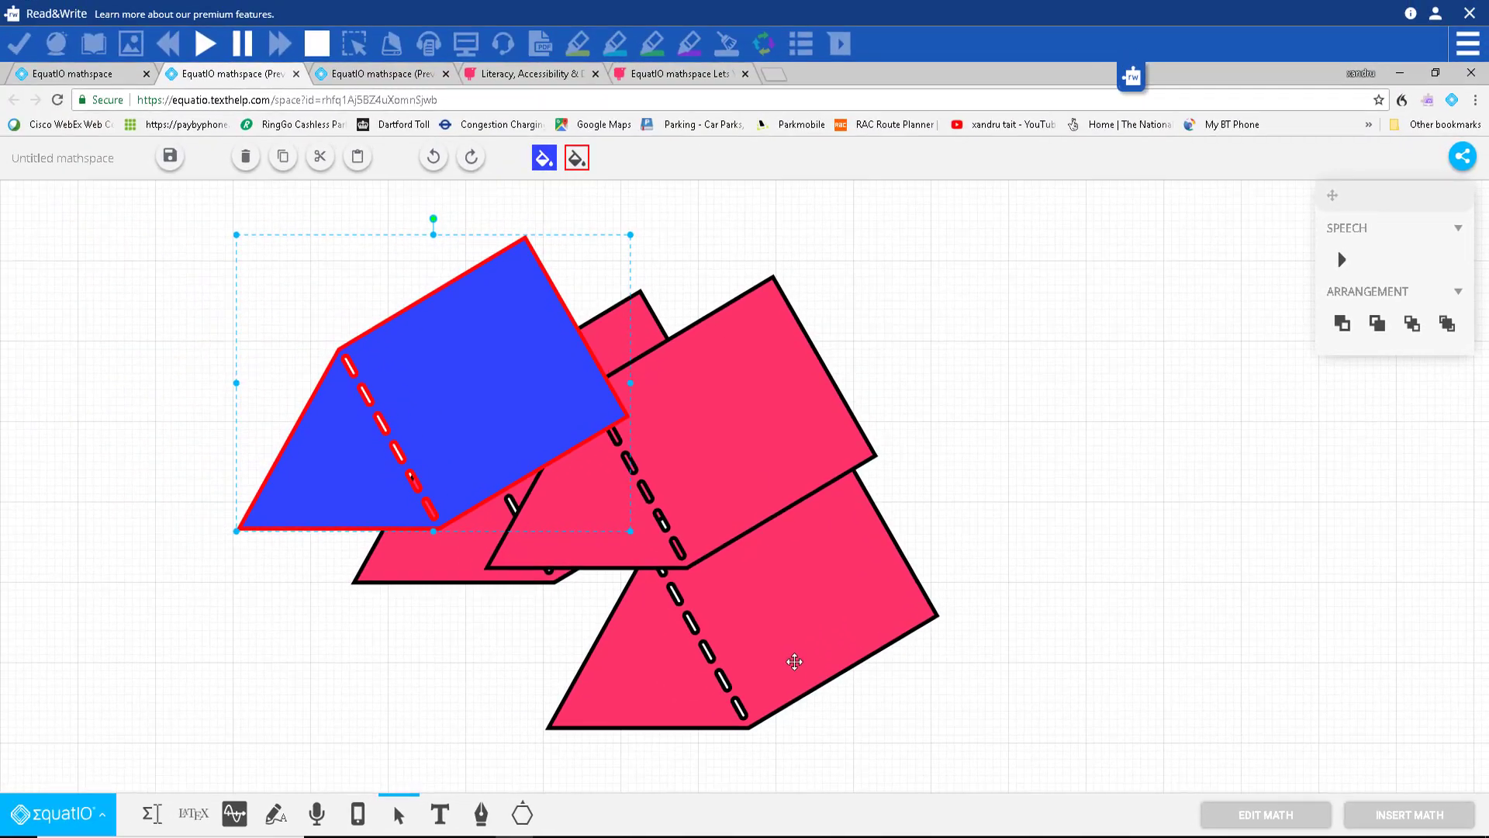
Step: Delete the three pink prisms, move the blue prism to the centre, and start math input
click(632, 617)
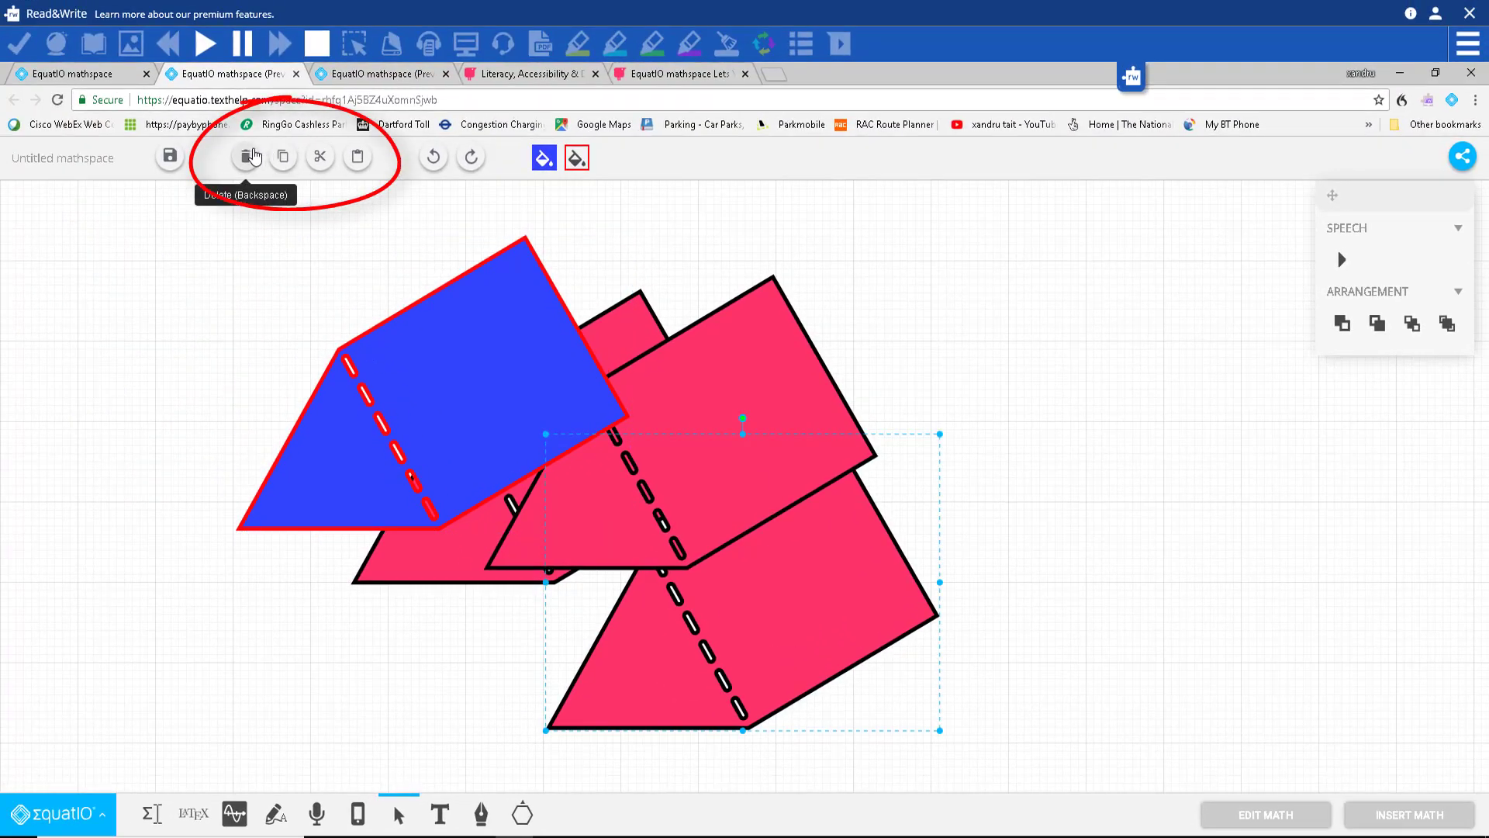
click(247, 156)
click(781, 380)
key(BackSpace)
click(637, 342)
key(BackSpace)
drag(473, 369, 818, 487)
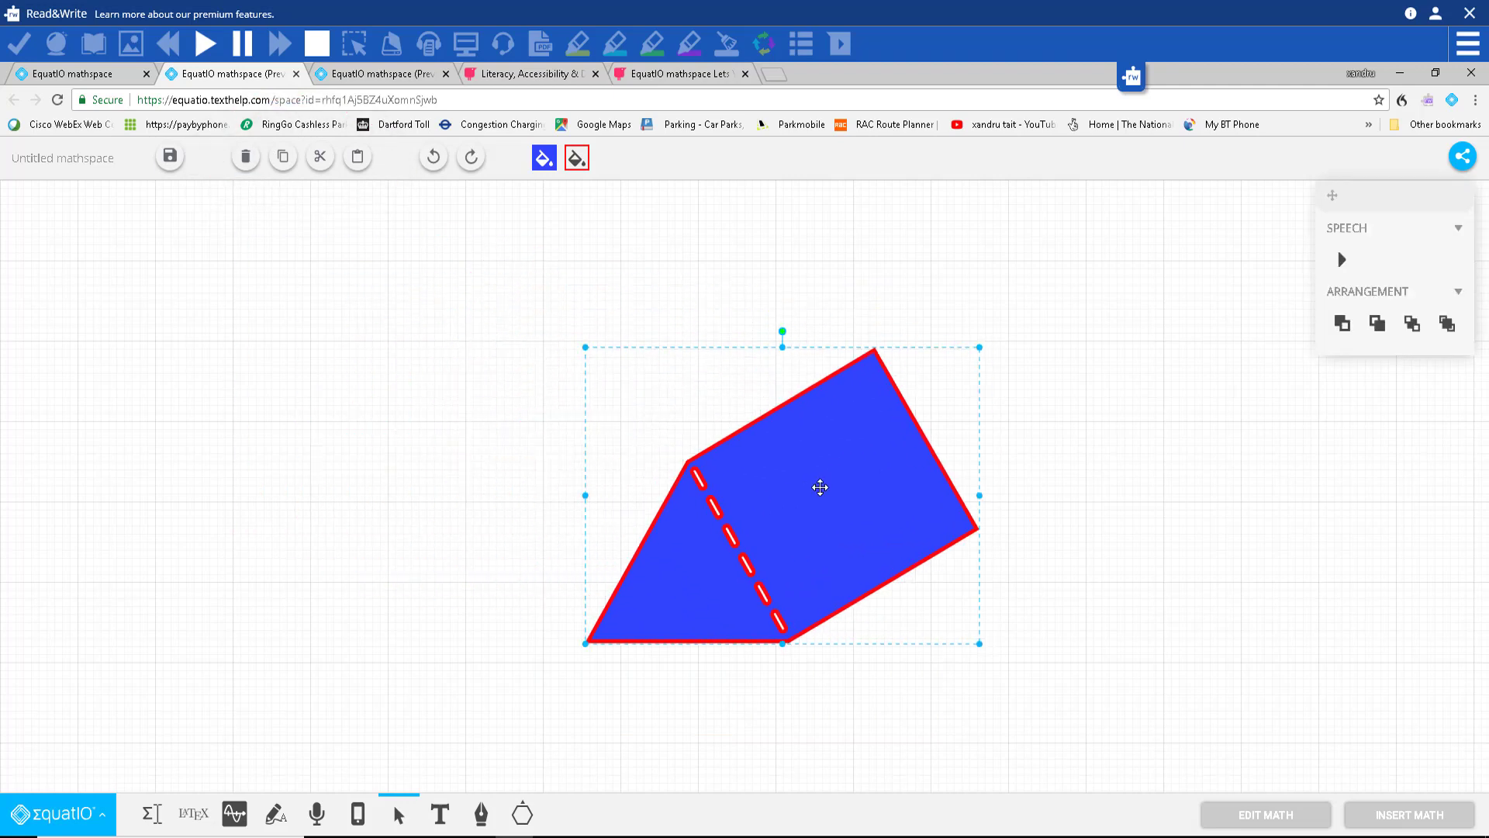
click(152, 814)
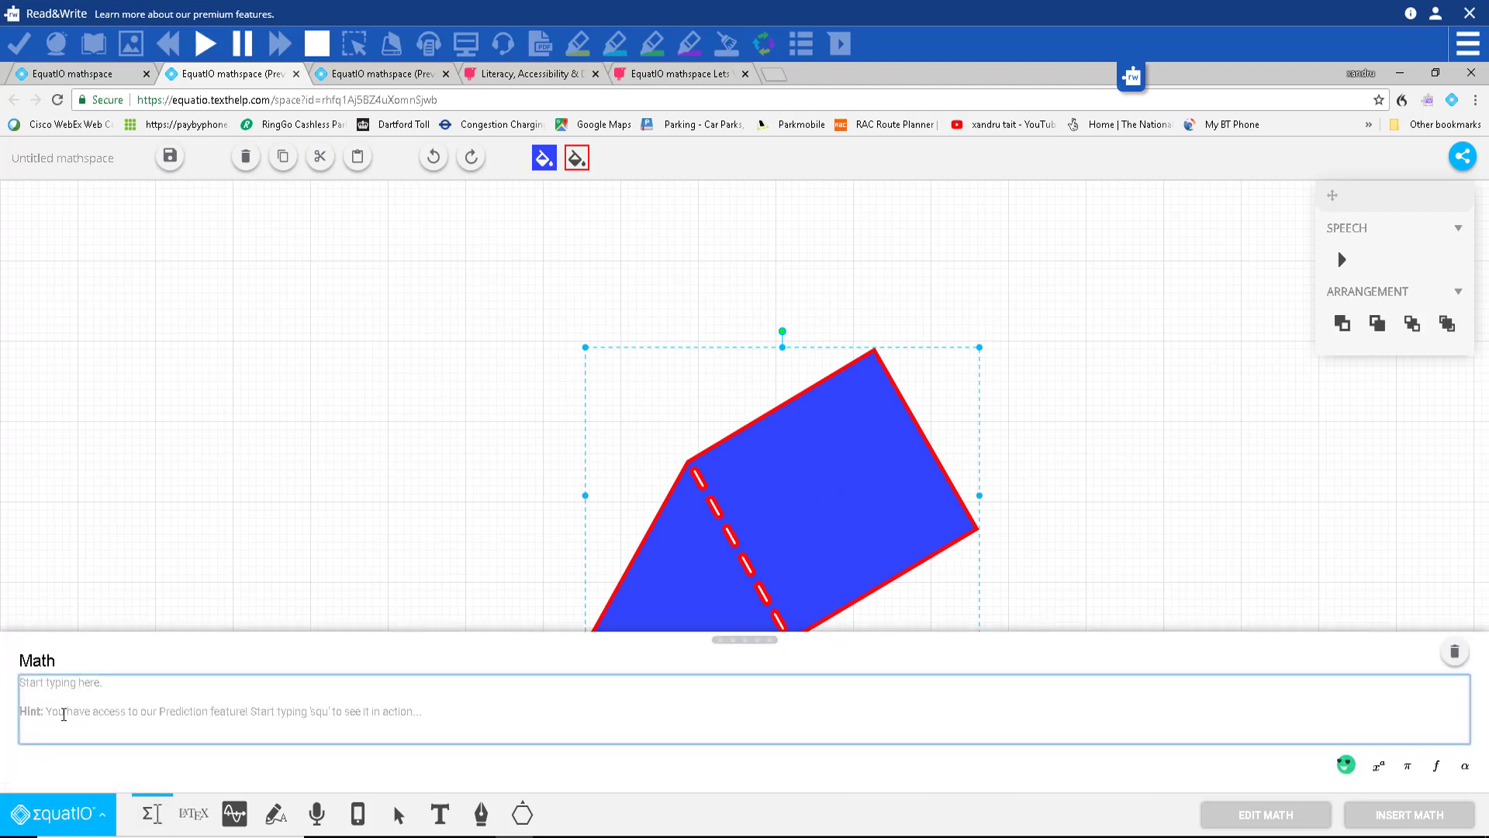
Step: Enter 569 · 567 × in the math editor, insert it, and position it above the prism
text(569)
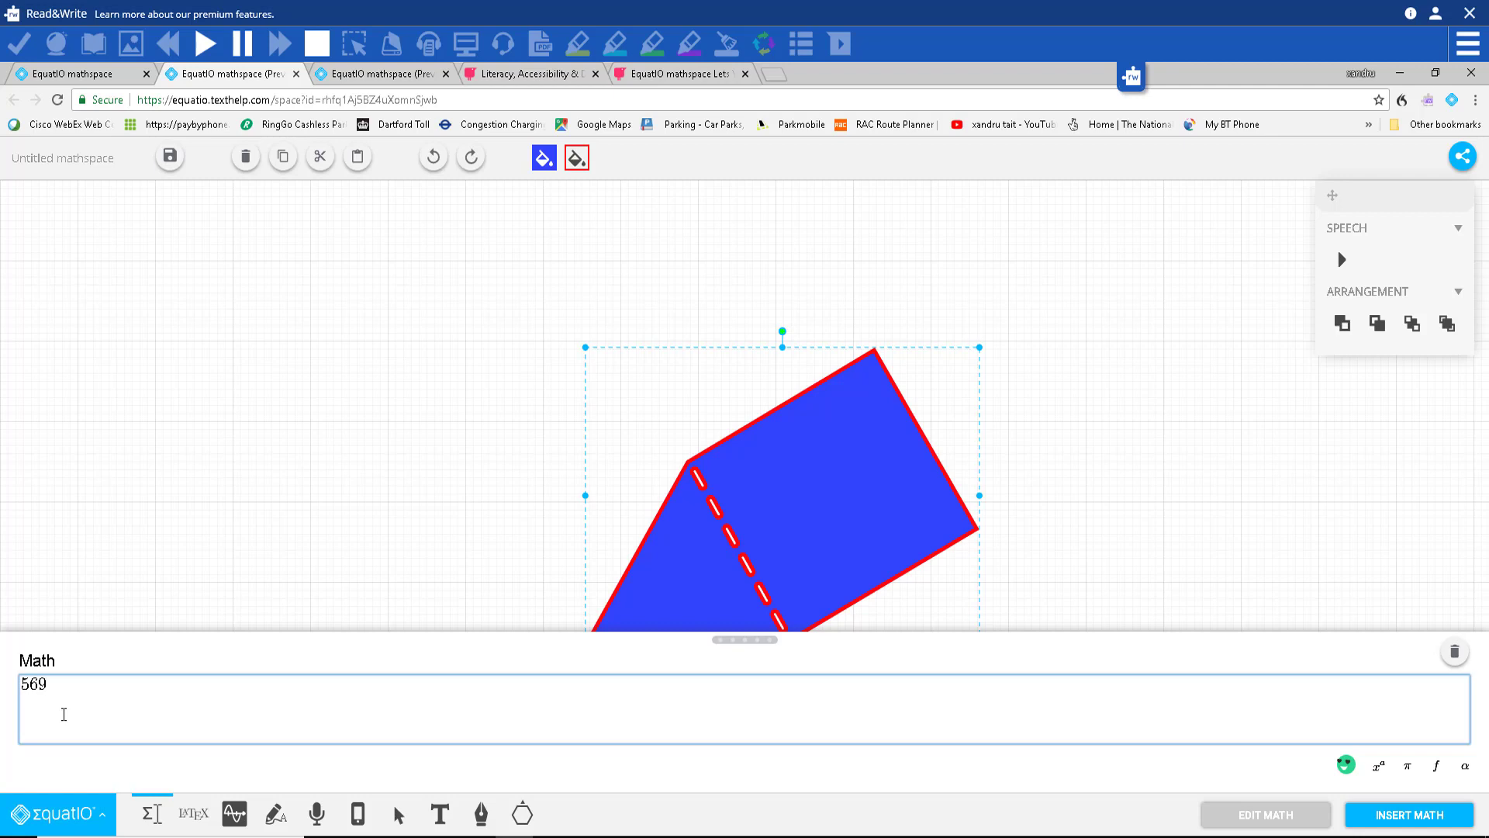
text(ti)
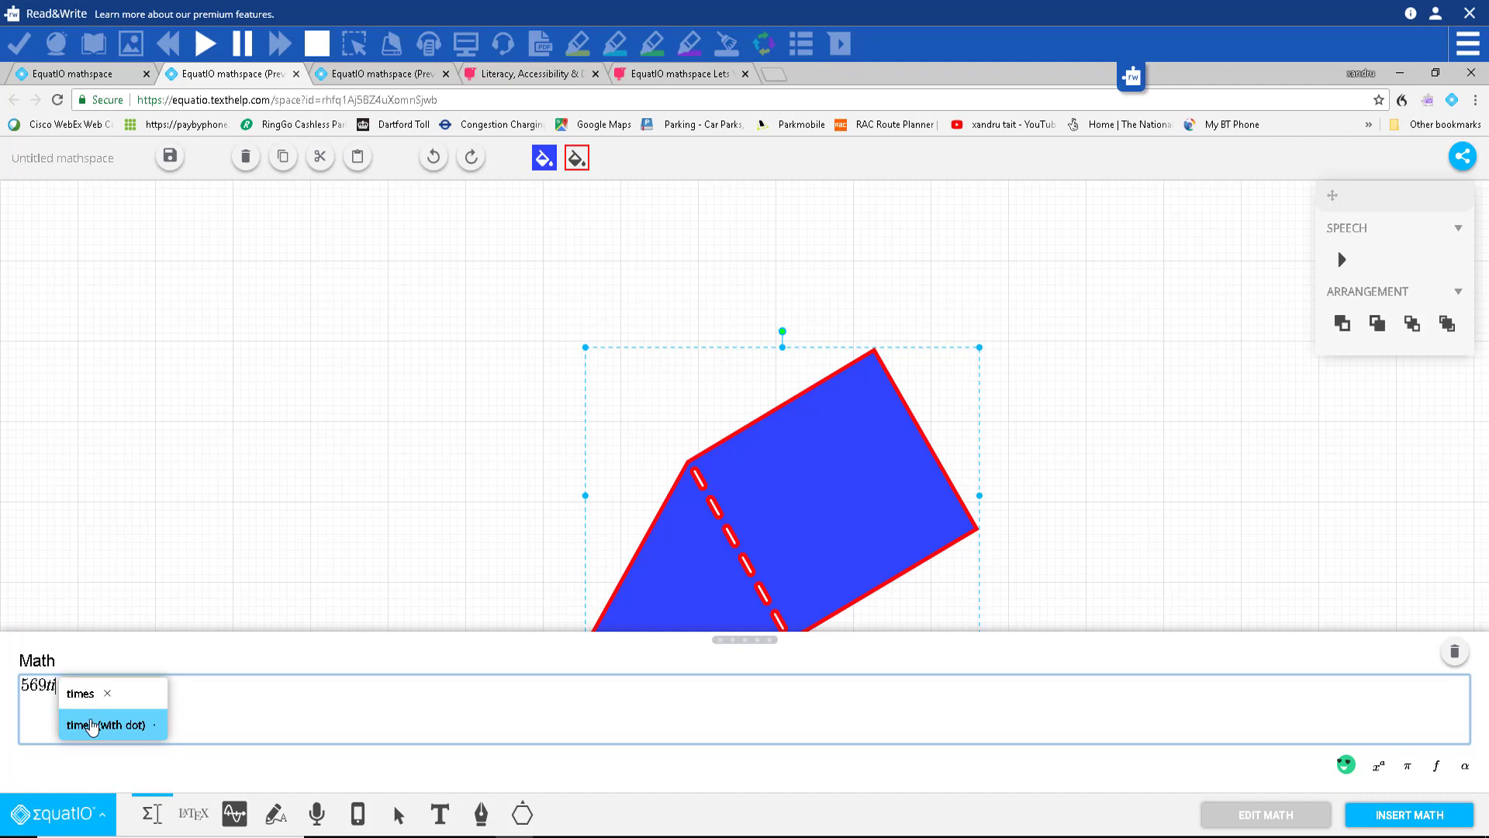
click(91, 725)
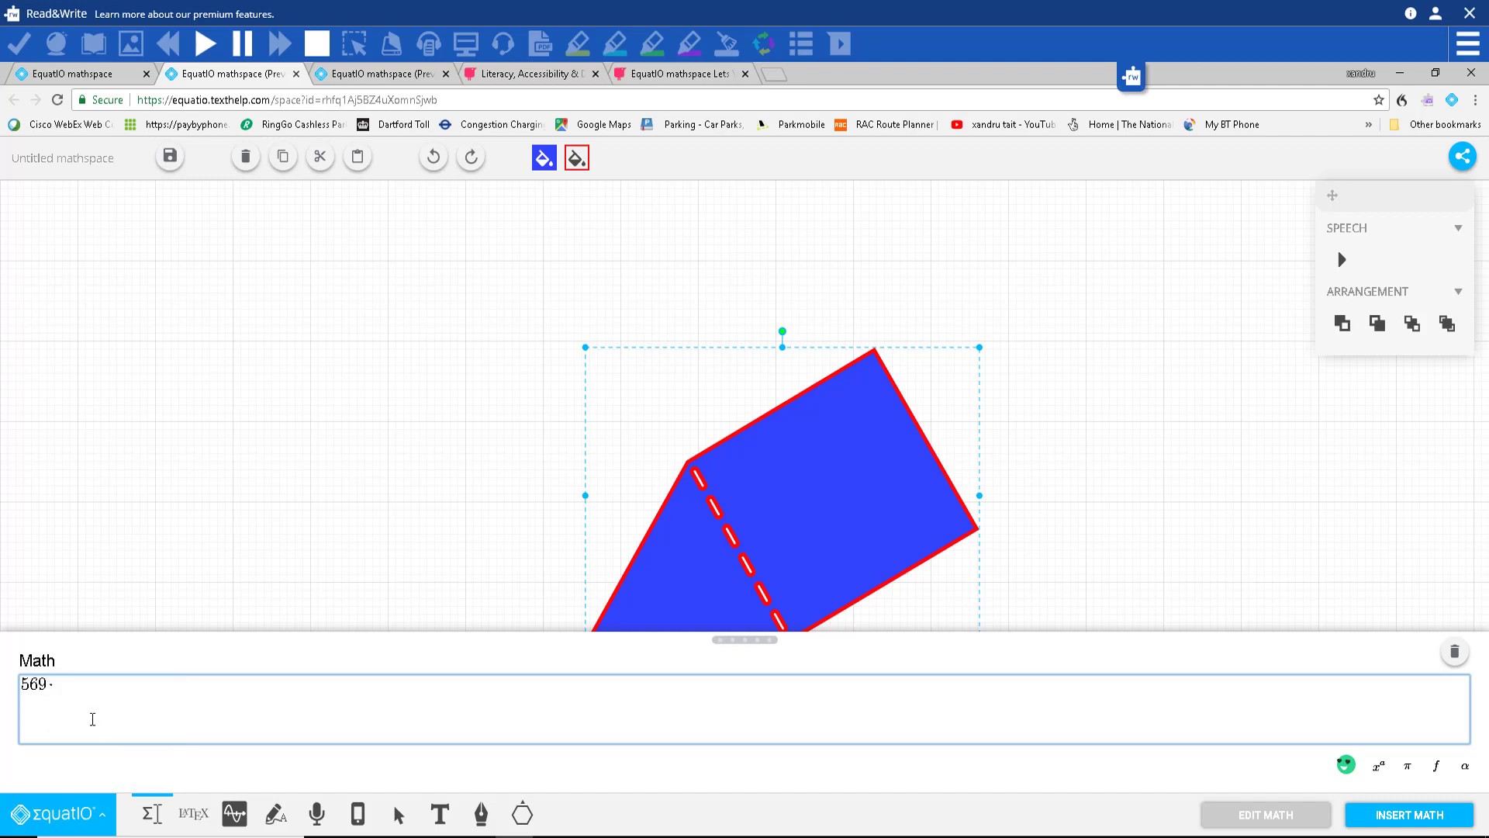
text(567mu)
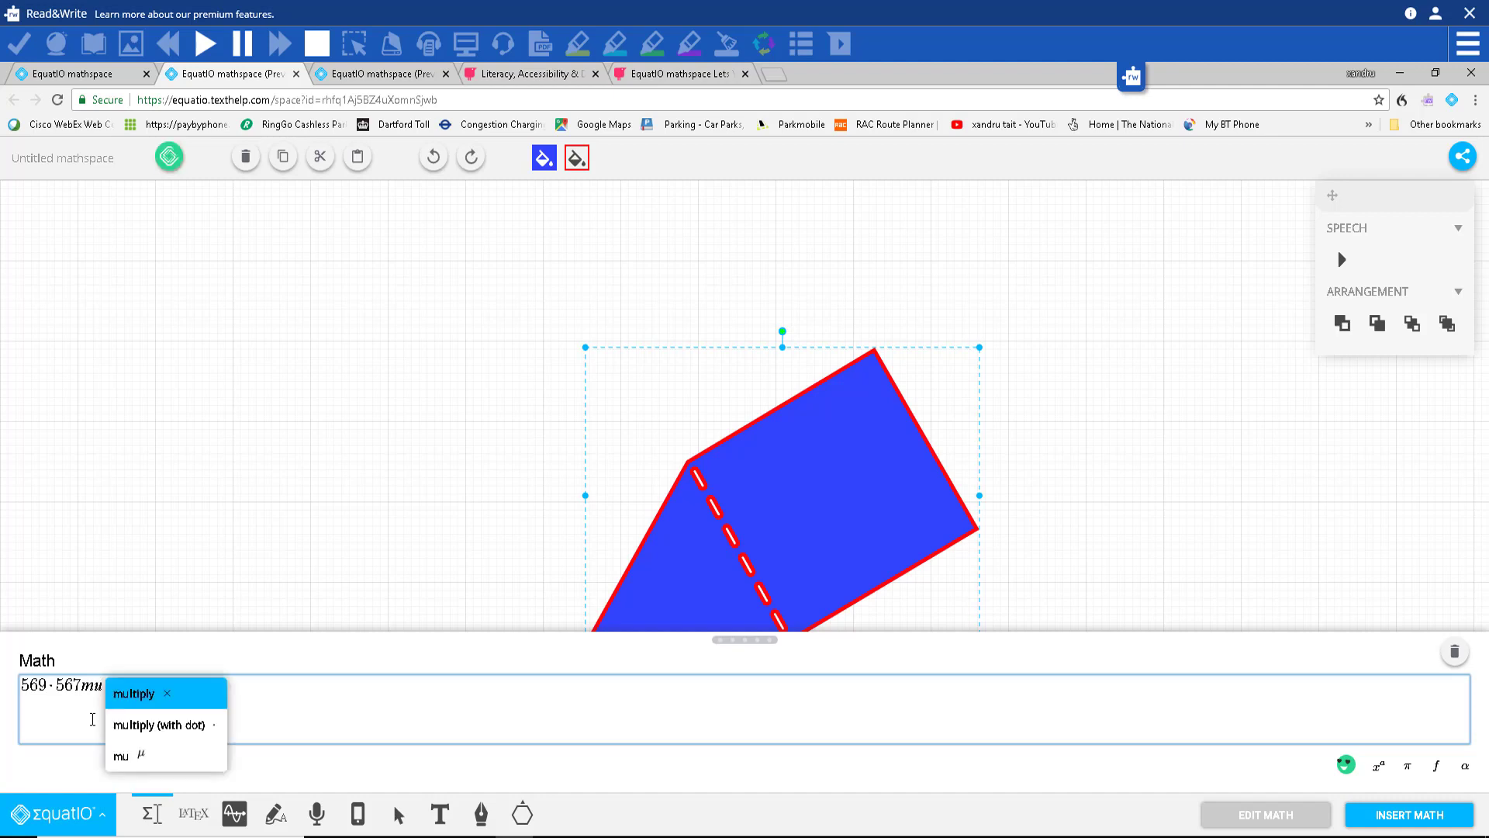
key(Return)
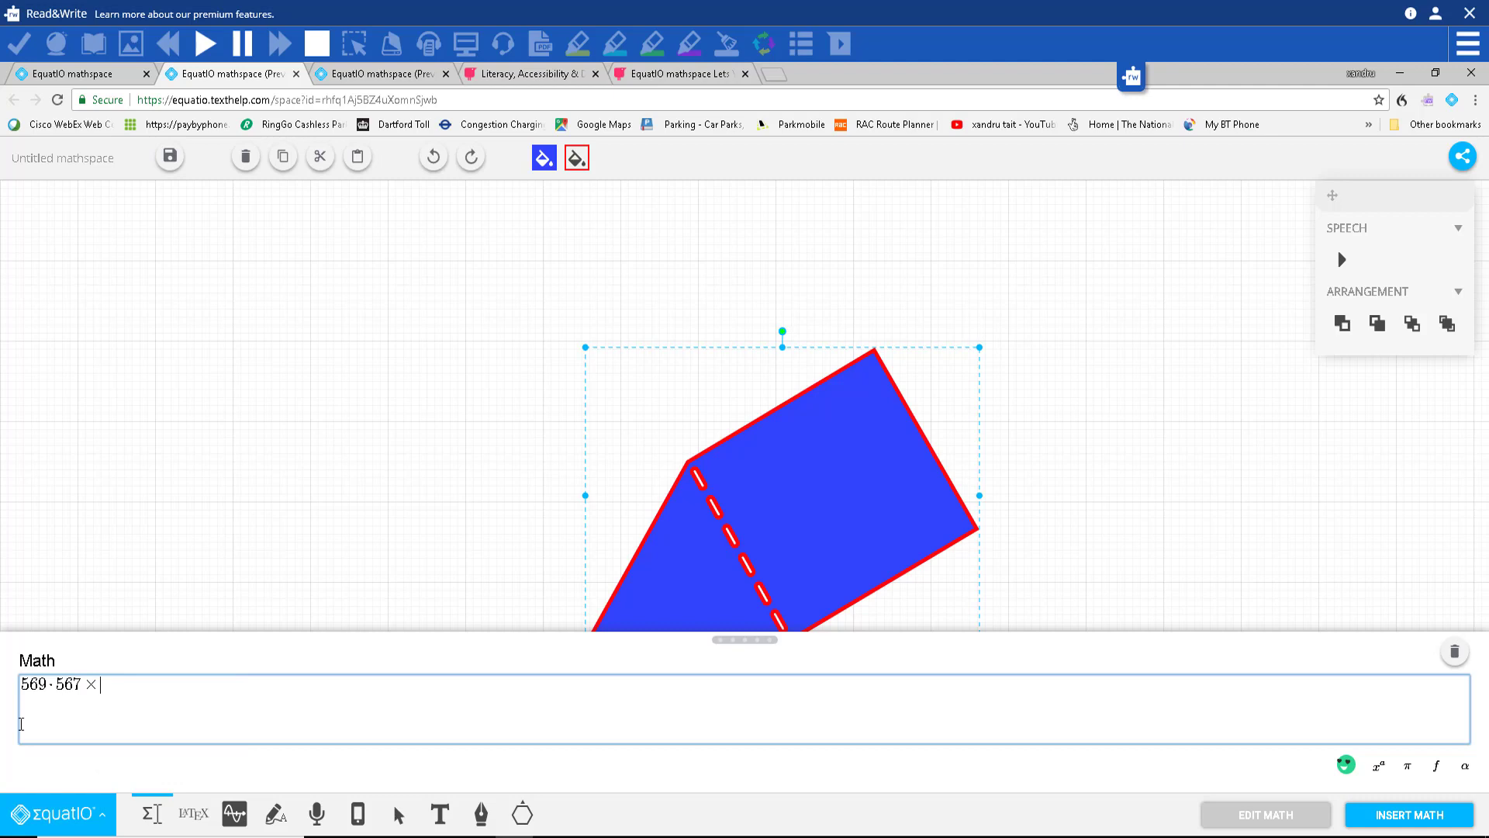
click(1400, 818)
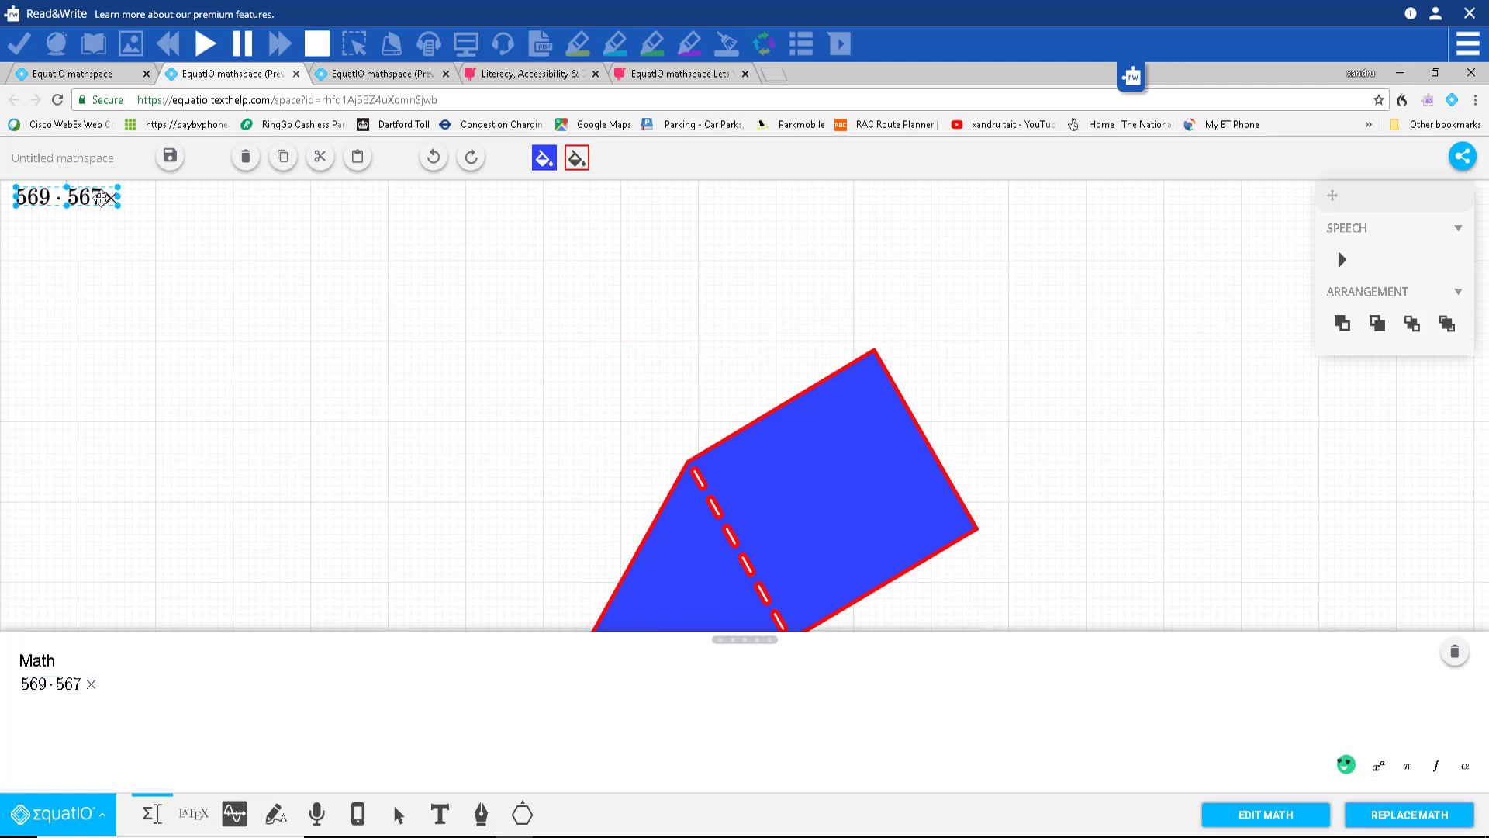
drag(101, 199, 700, 302)
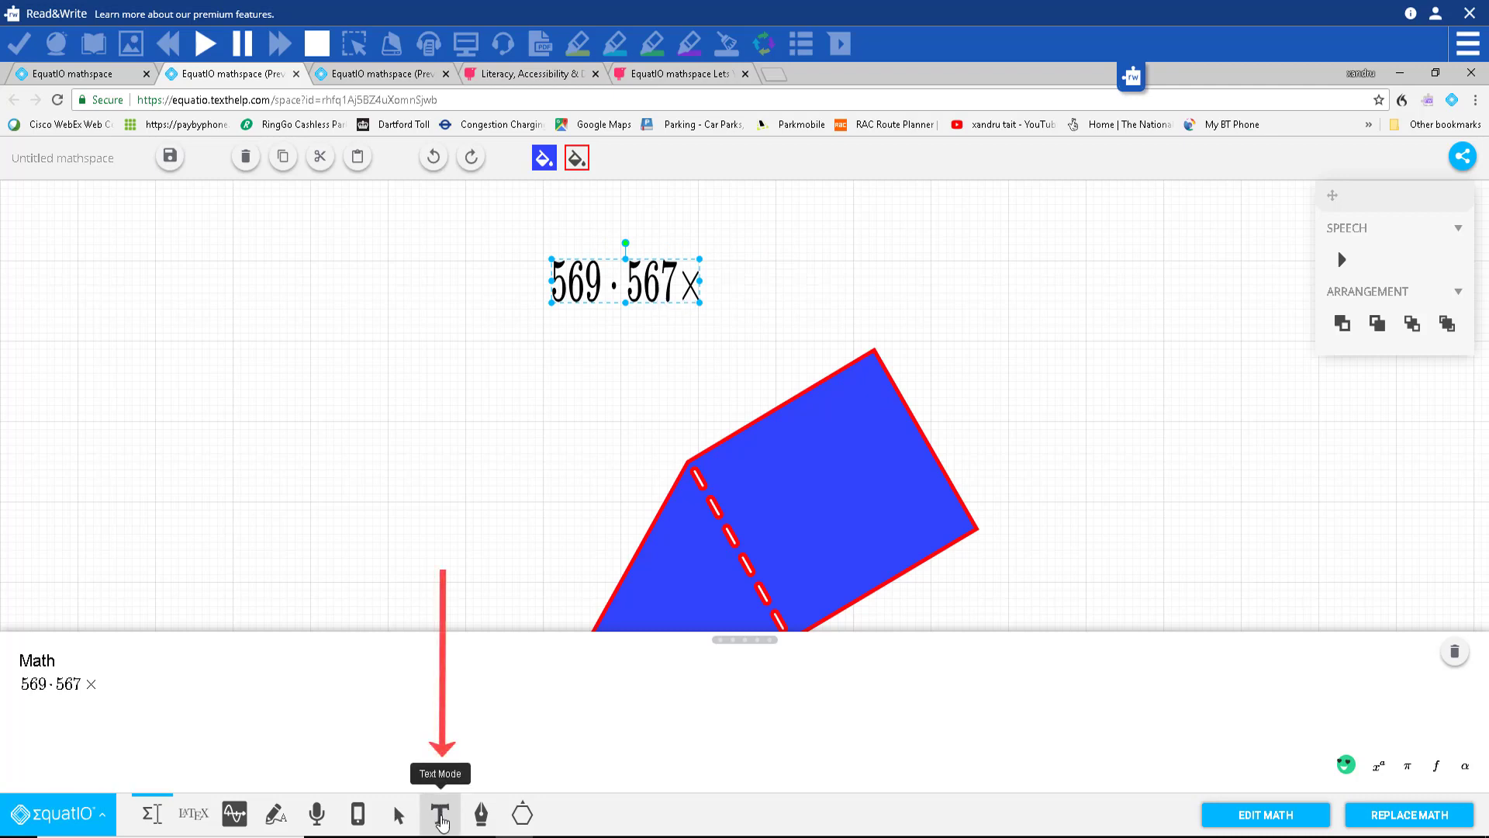
Step: Insert the text 'An equation is two expressions on either side of a sign that indicates their' onto the canvas
click(440, 821)
click(37, 689)
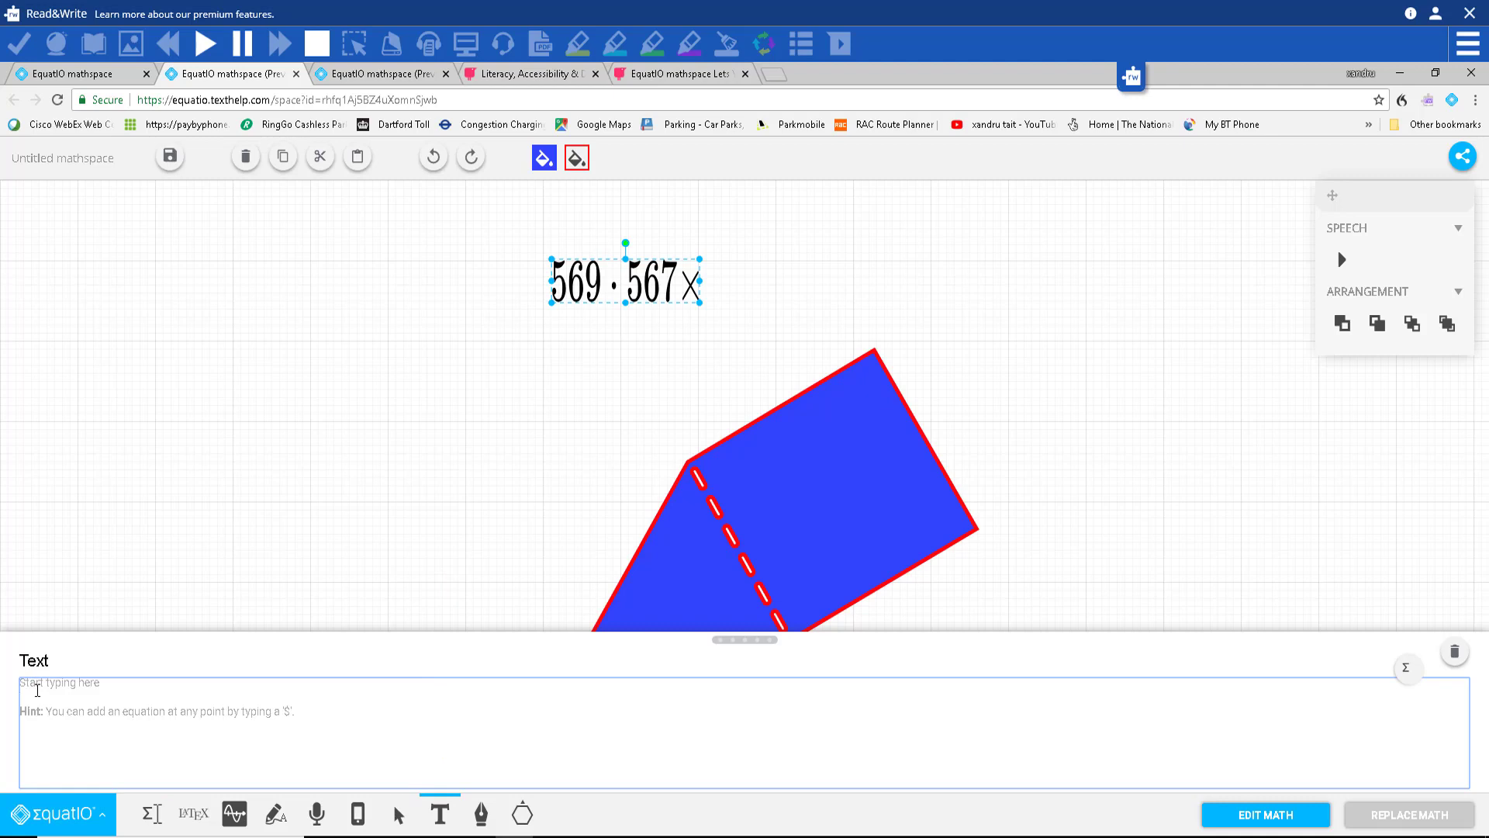
text(An equation is two expressions)
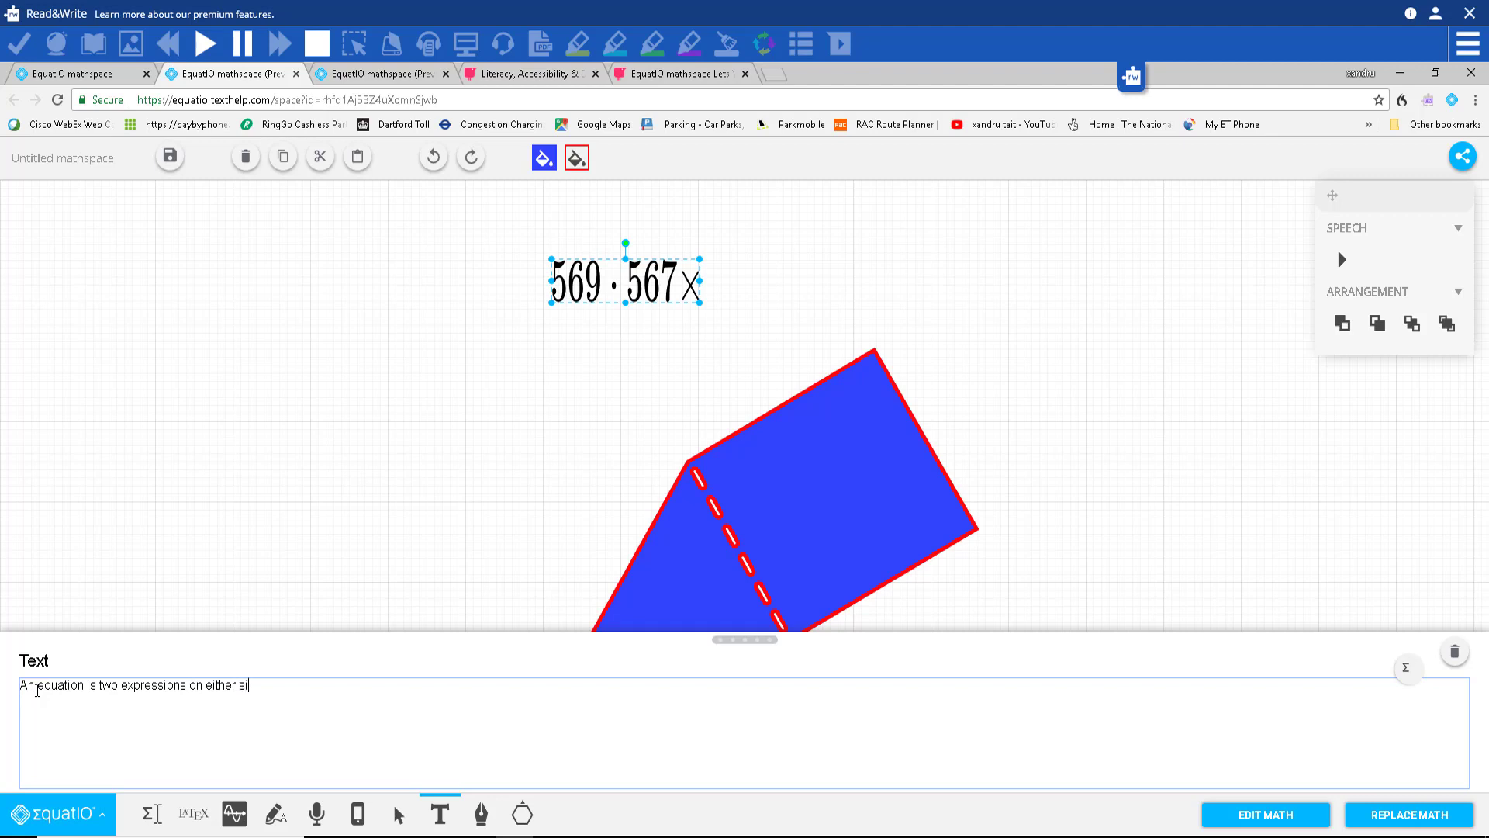
text(on either side of a sign that indicates their relationship)
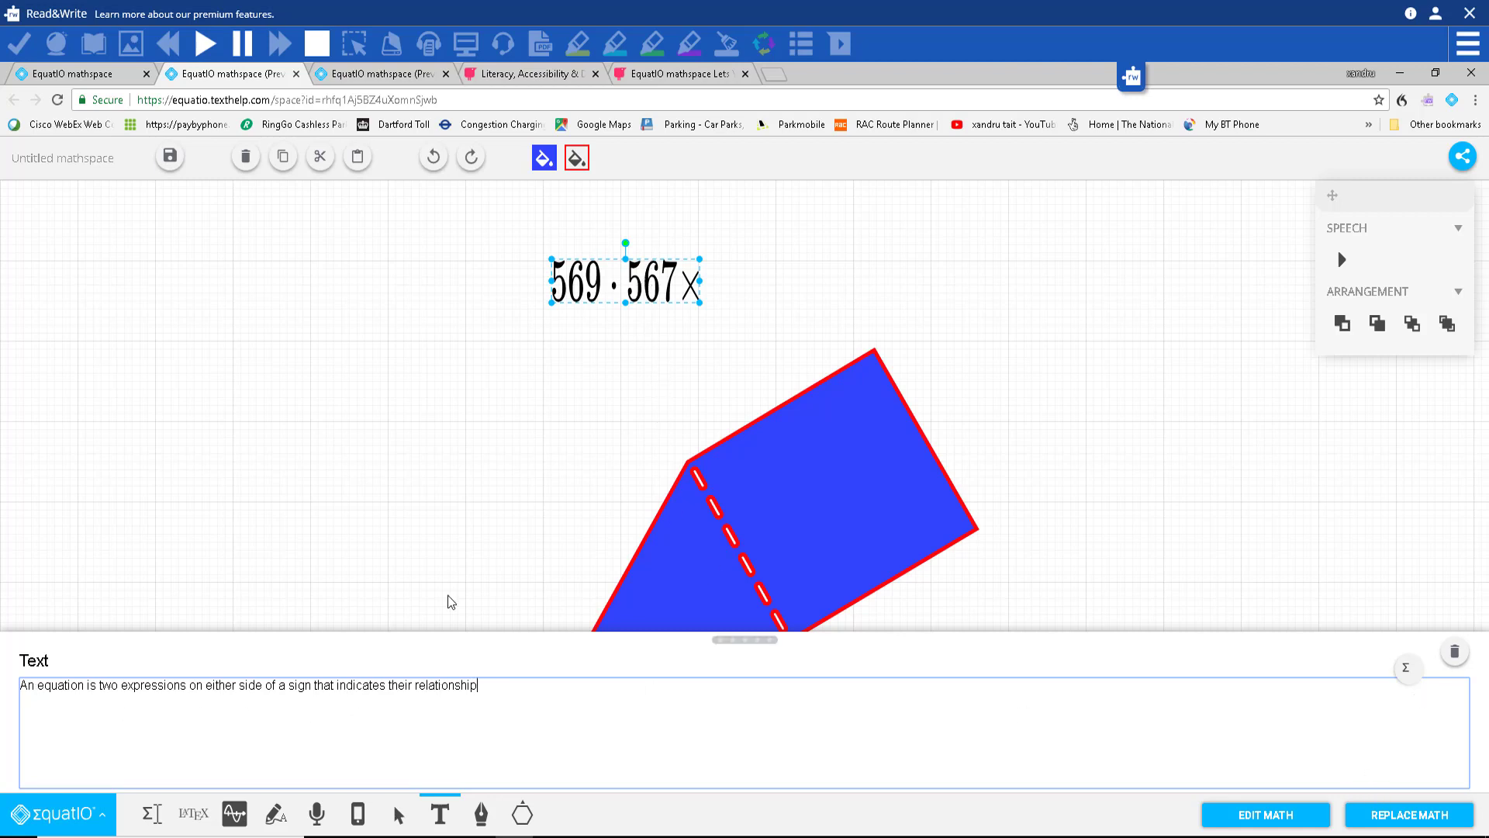
click(535, 354)
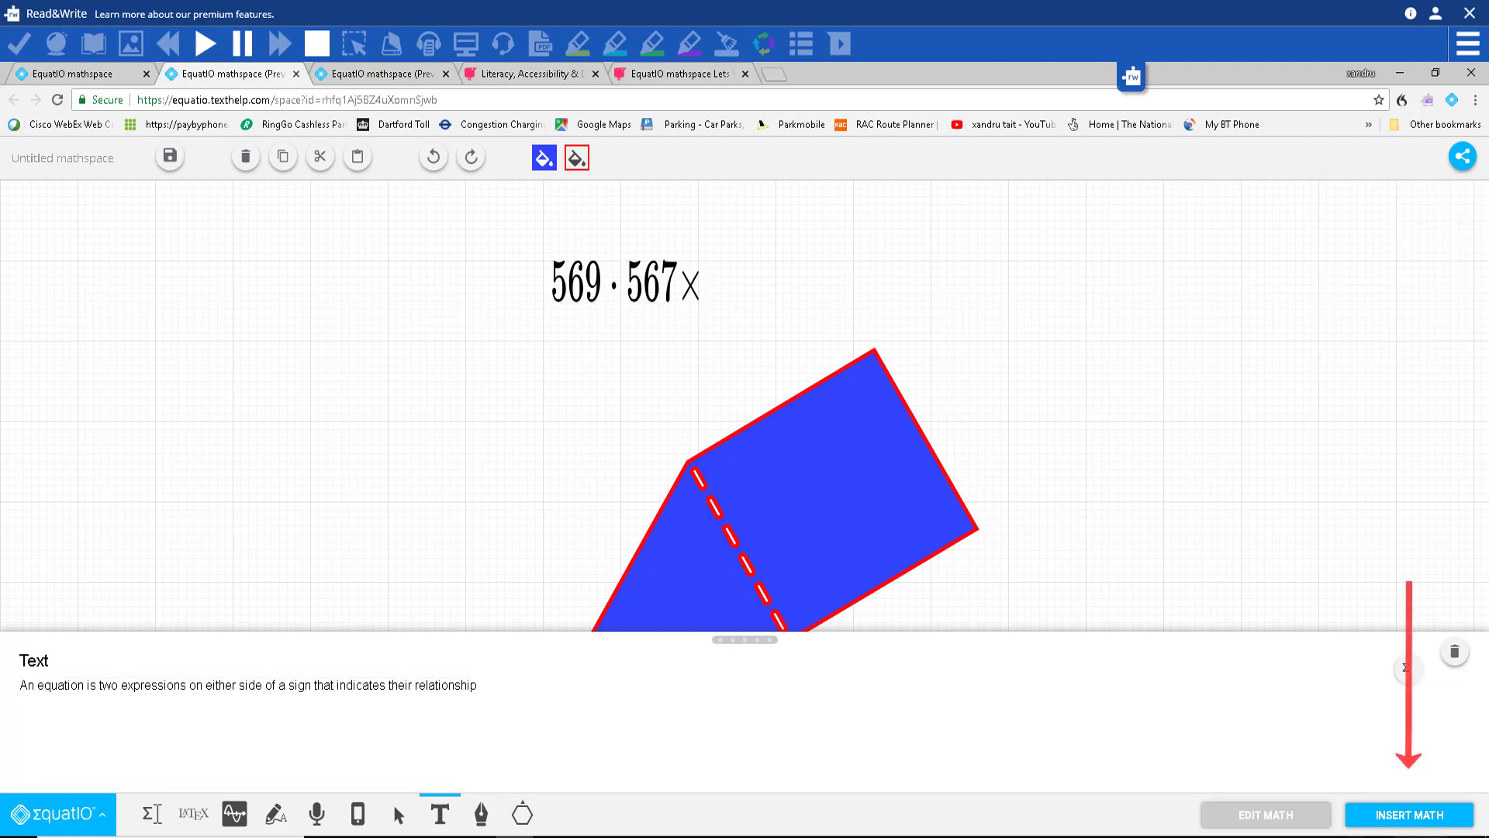
click(1396, 821)
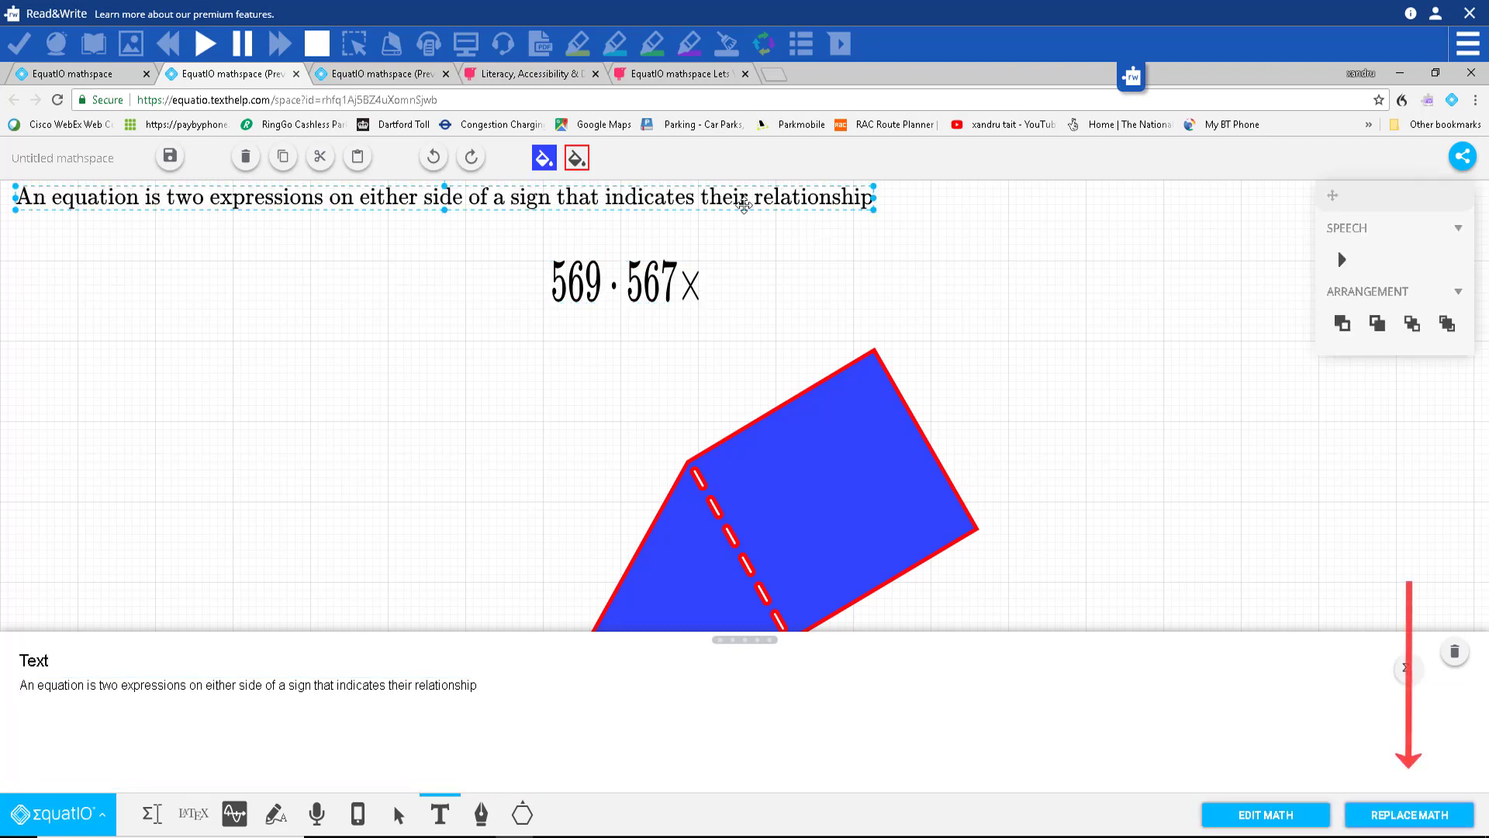
Step: Centre the sentence above the 569·567× expression and enlarge it into a heading
drag(740, 200, 962, 224)
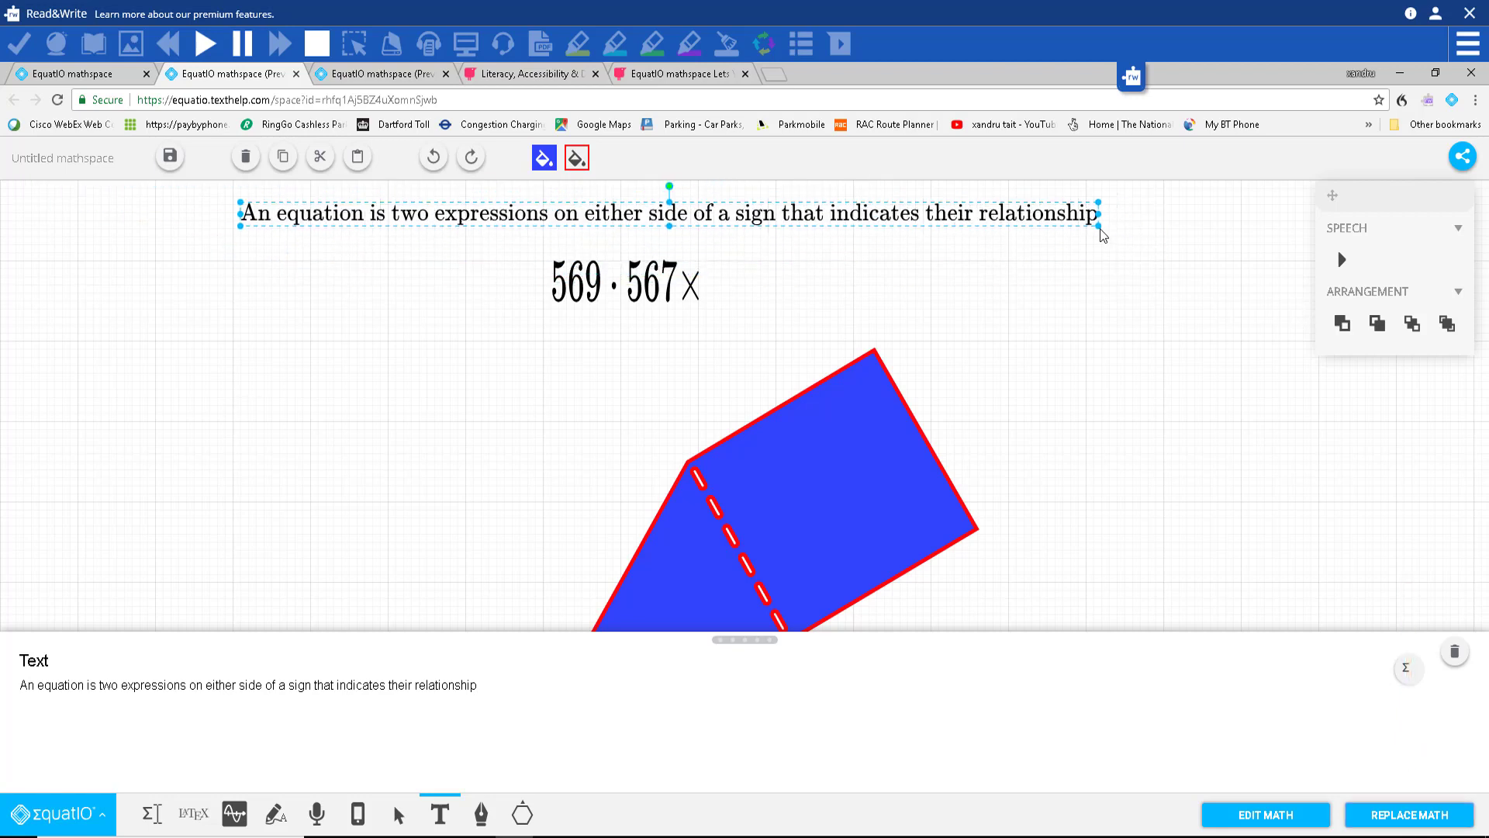
drag(1098, 225, 1238, 249)
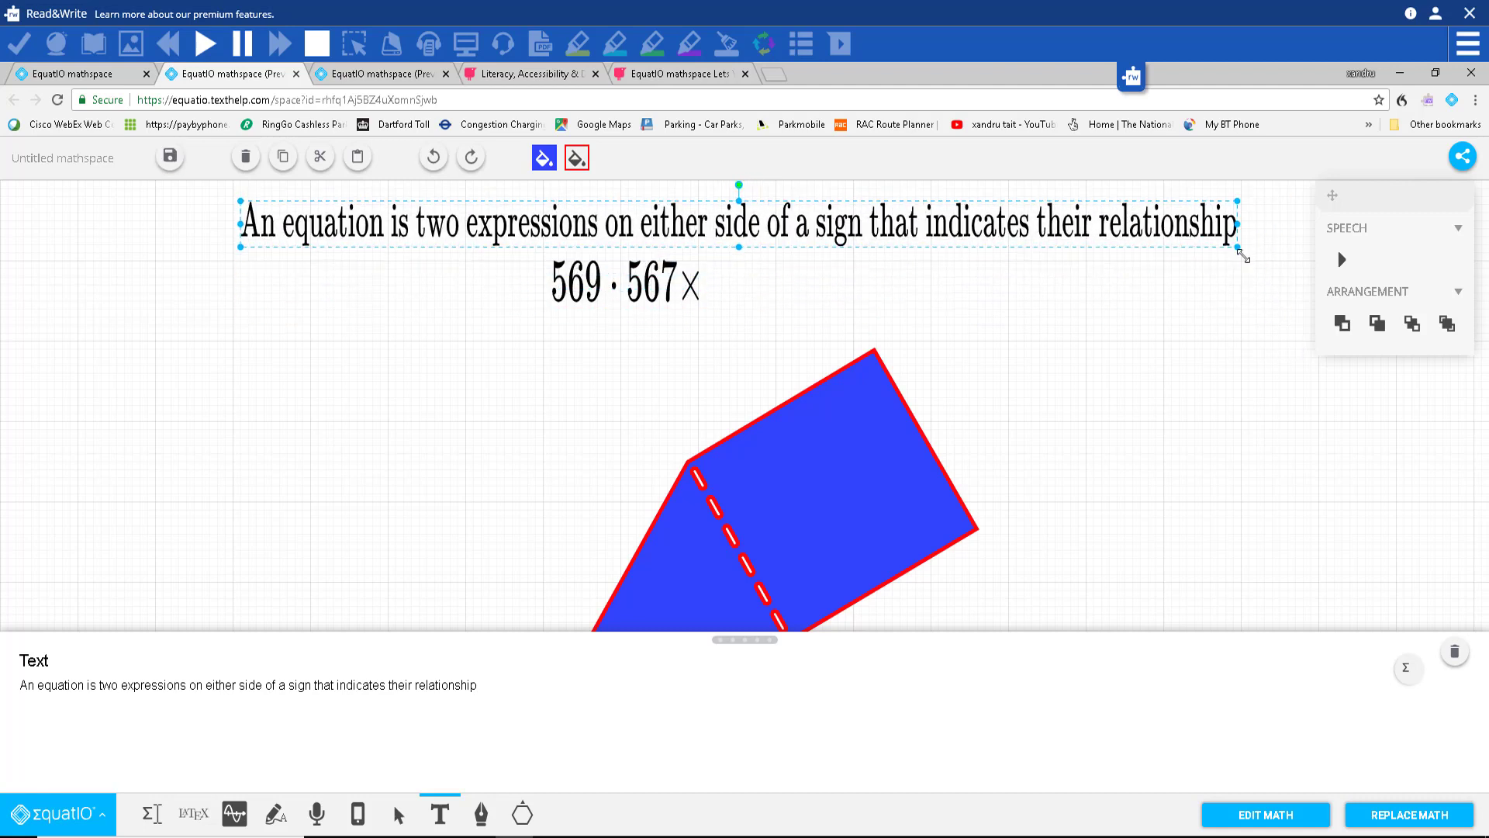
mouse_move(401, 227)
mouse_down()
mouse_move(385, 220)
mouse_move(424, 219)
mouse_up()
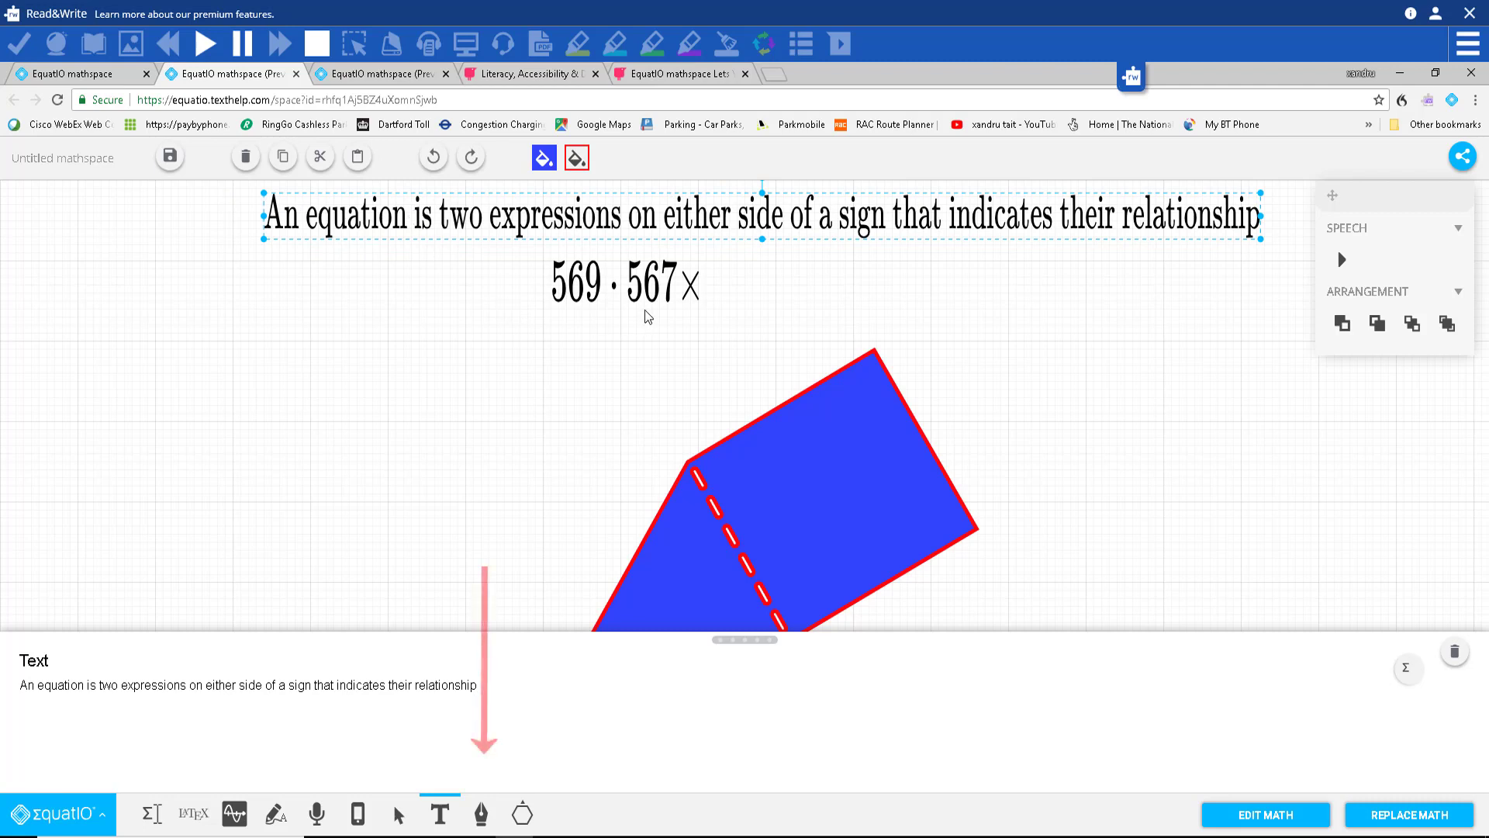
Step: Draw a freehand red square to the left of the blue prism
click(433, 156)
click(481, 814)
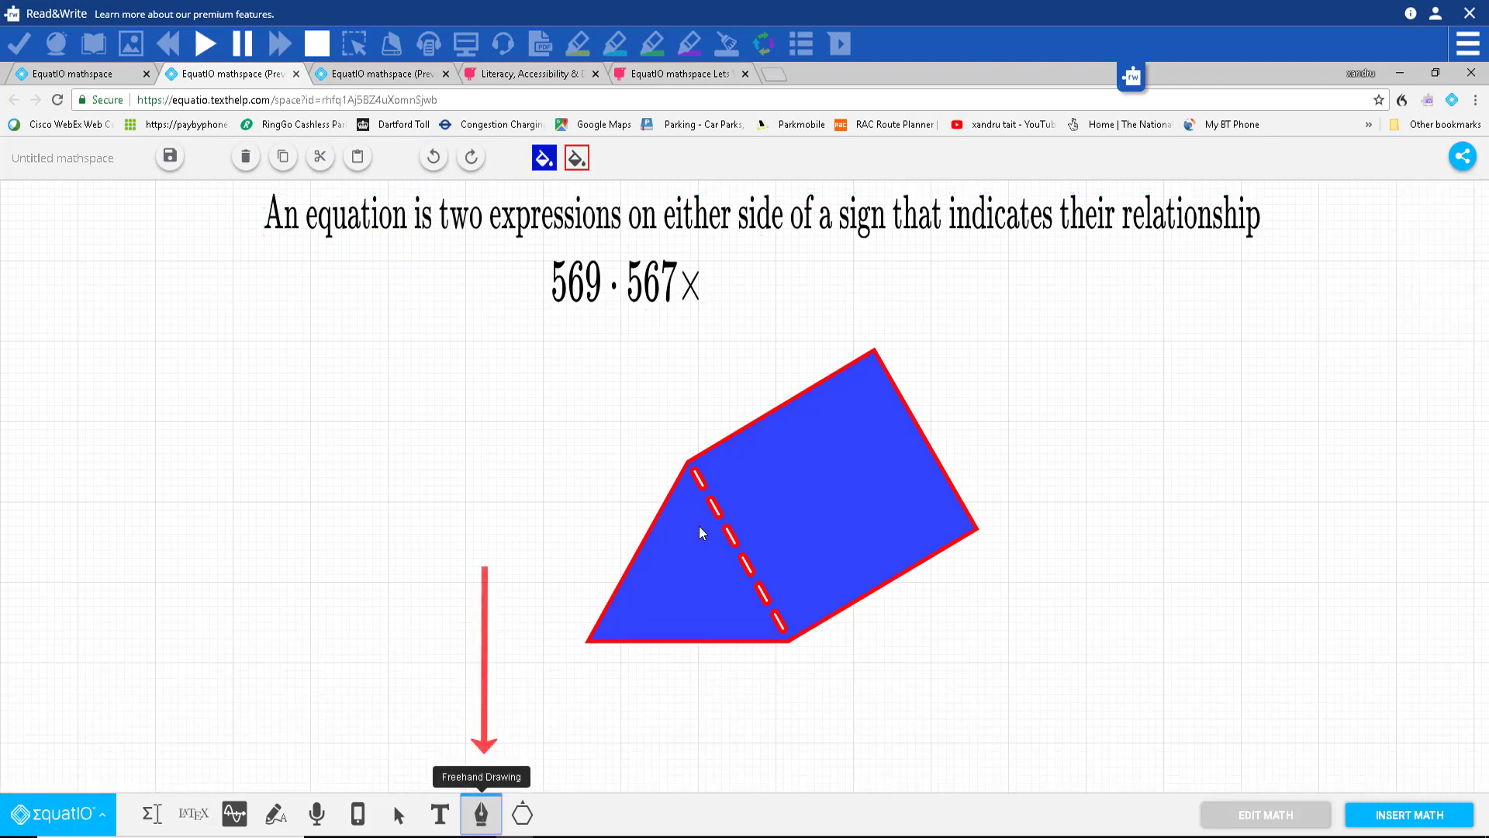
mouse_move(205, 374)
mouse_down()
mouse_move(216, 510)
mouse_move(342, 426)
mouse_move(315, 358)
mouse_move(199, 404)
mouse_up()
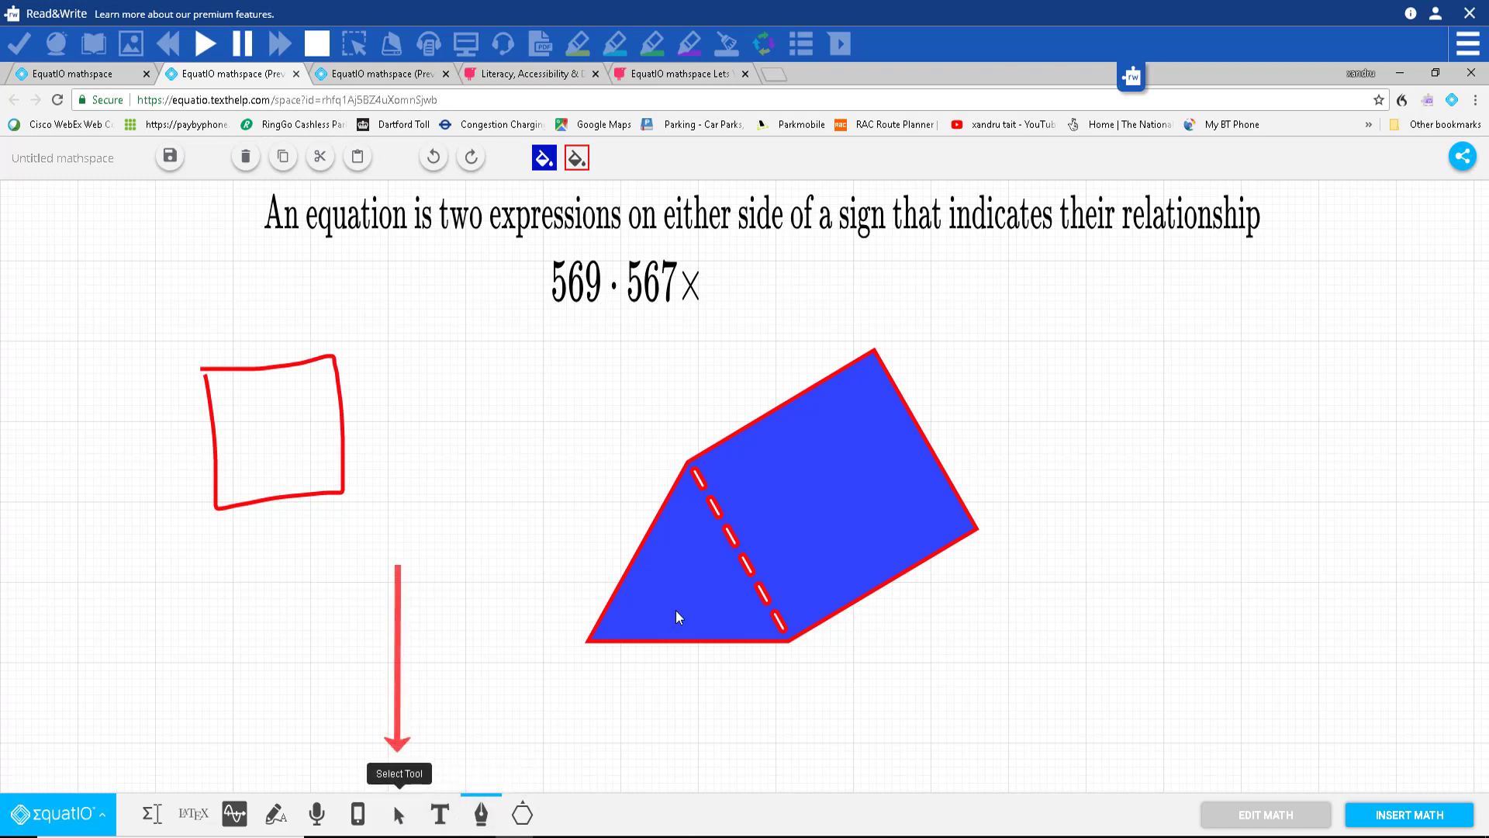
Step: Raise the blue prism, then move the red square up-left and enlarge it
click(397, 816)
click(711, 558)
drag(790, 500, 770, 422)
click(229, 458)
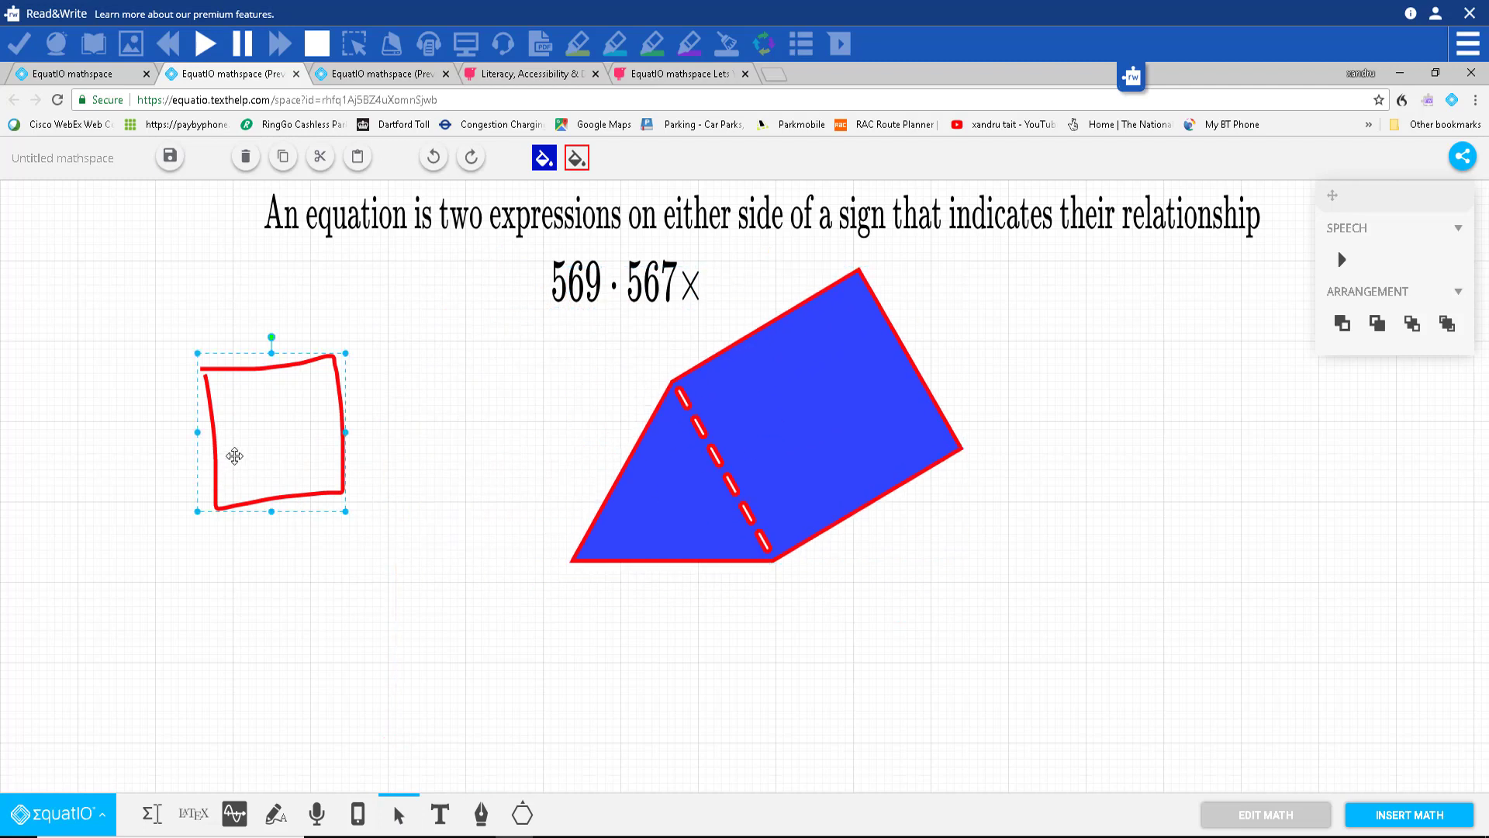
drag(266, 439, 213, 398)
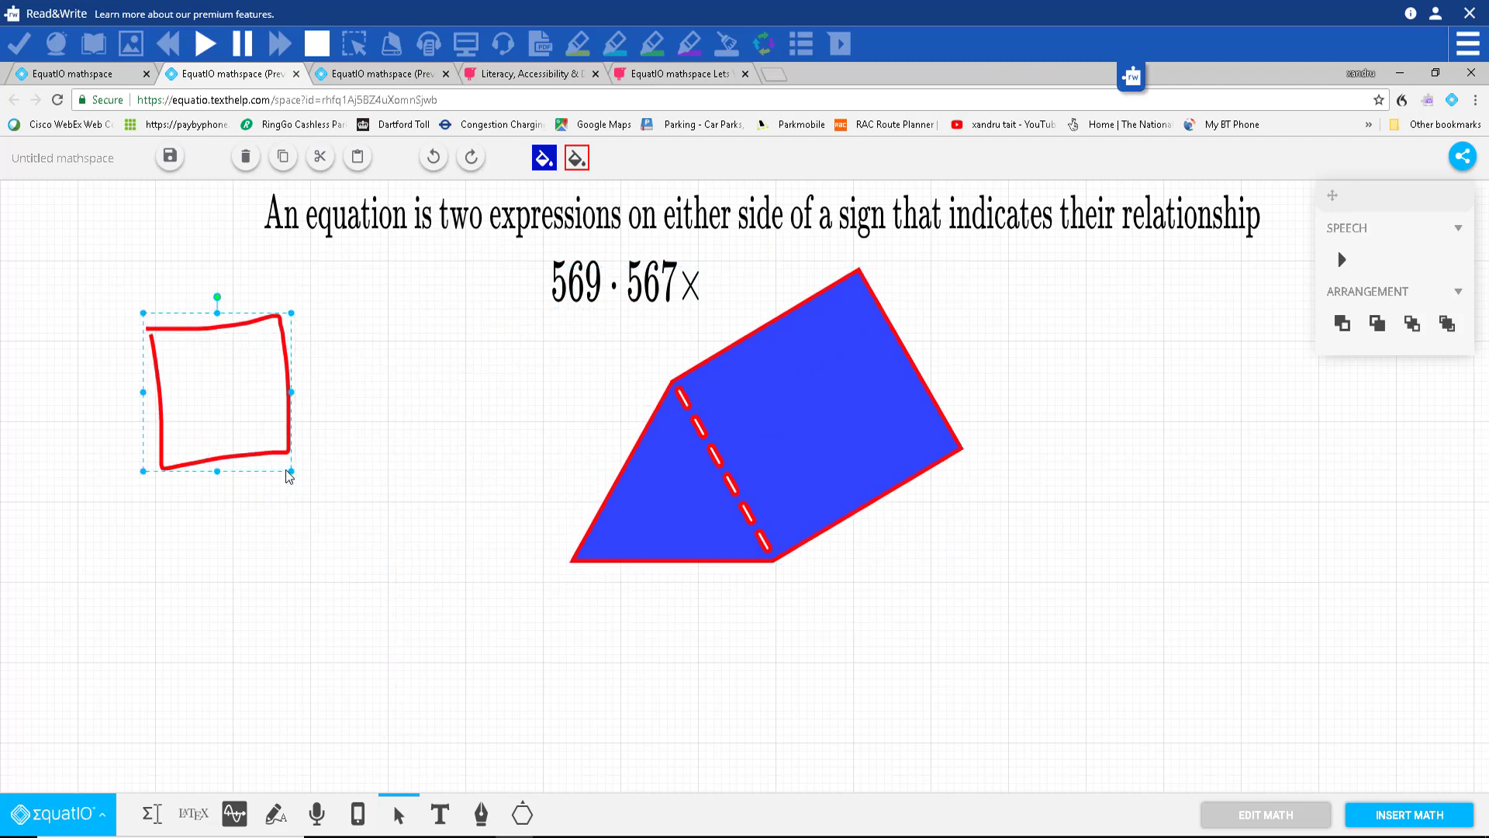
drag(292, 471, 506, 770)
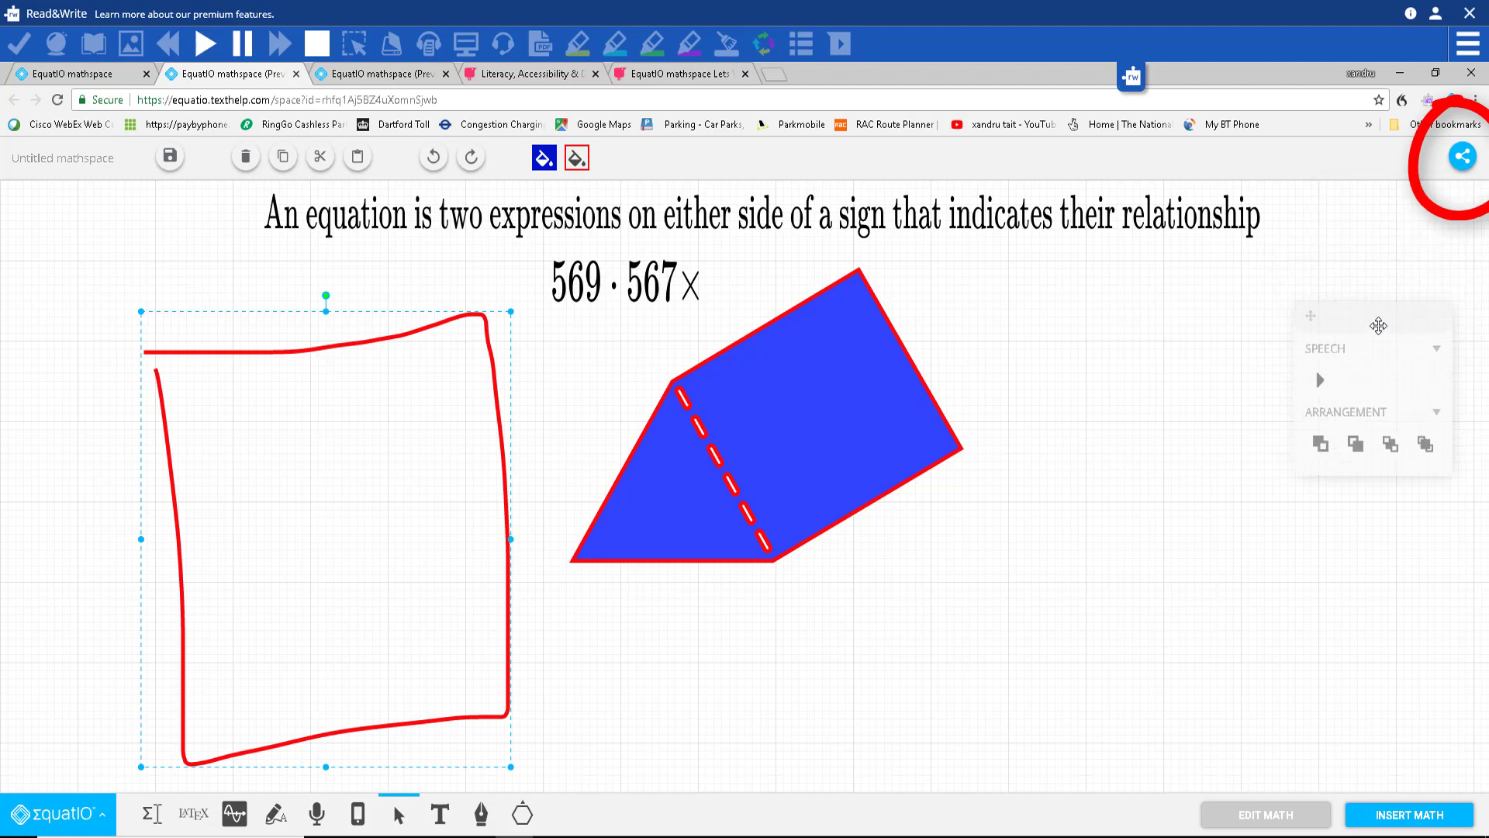
Step: Share the mathspace as 'Make a copy for each person and expect a response' and select the generated link
click(1463, 159)
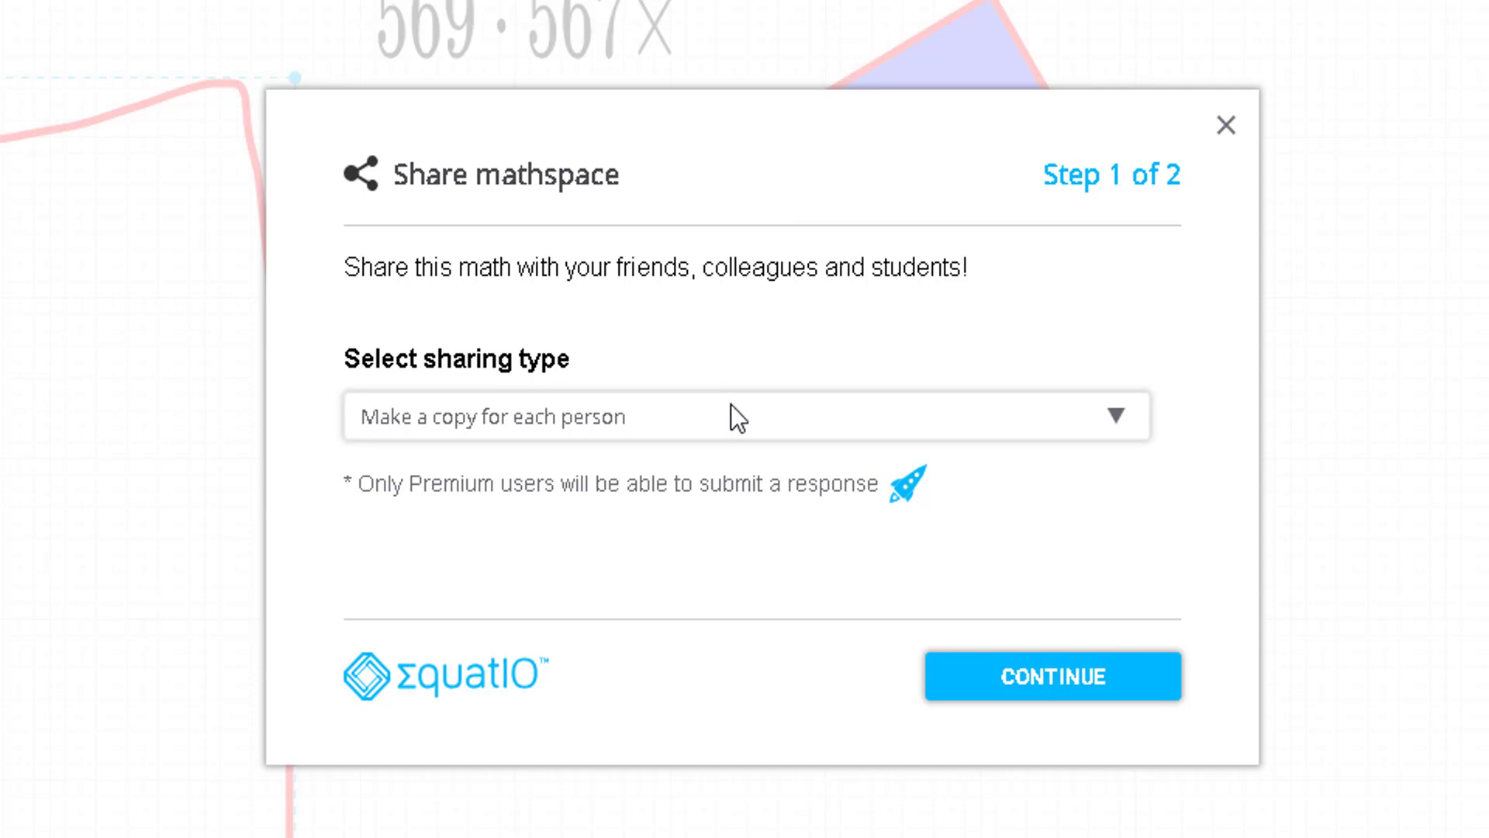
click(1106, 421)
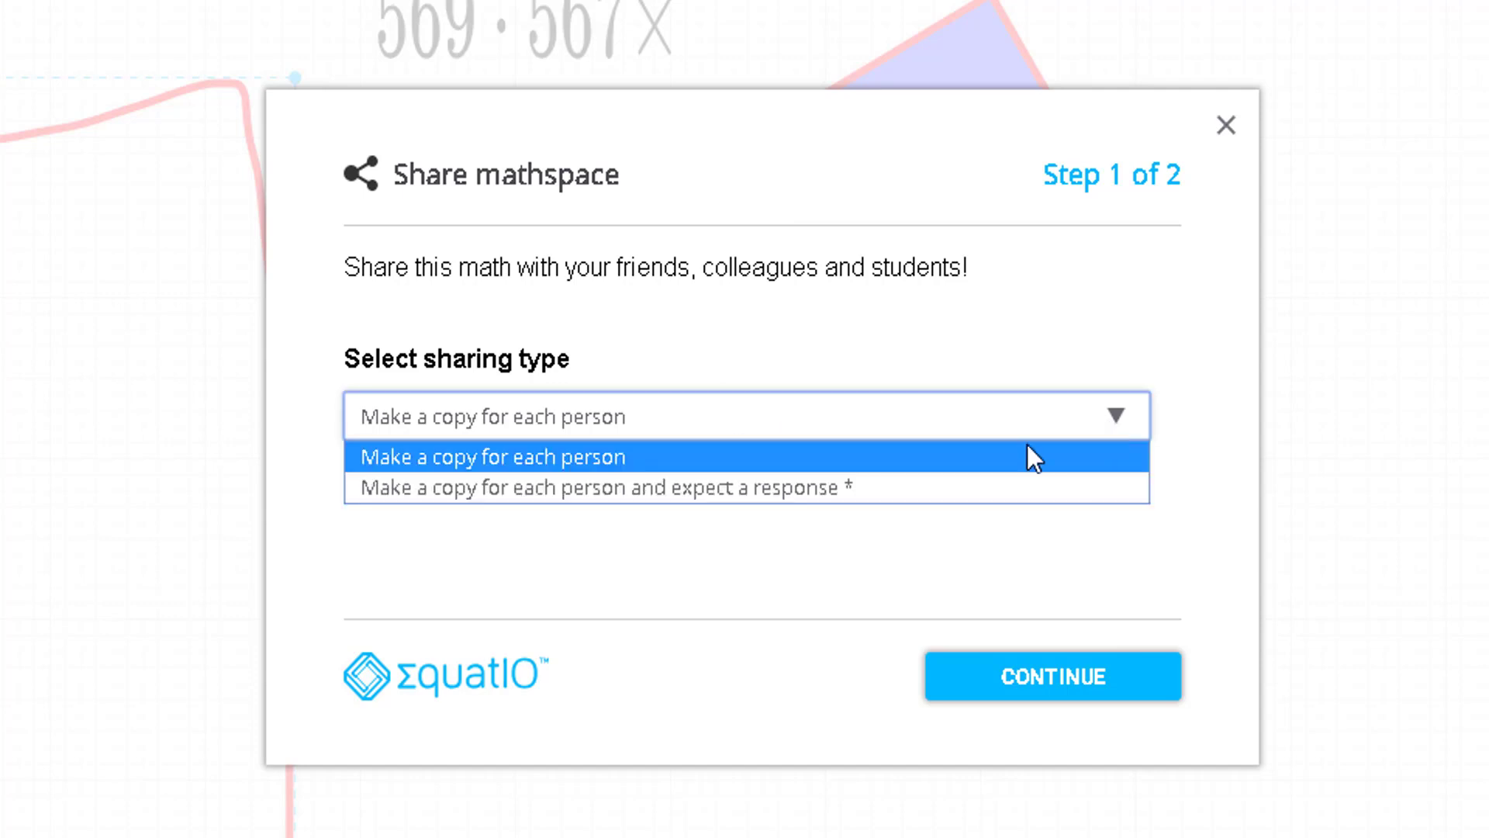
click(756, 504)
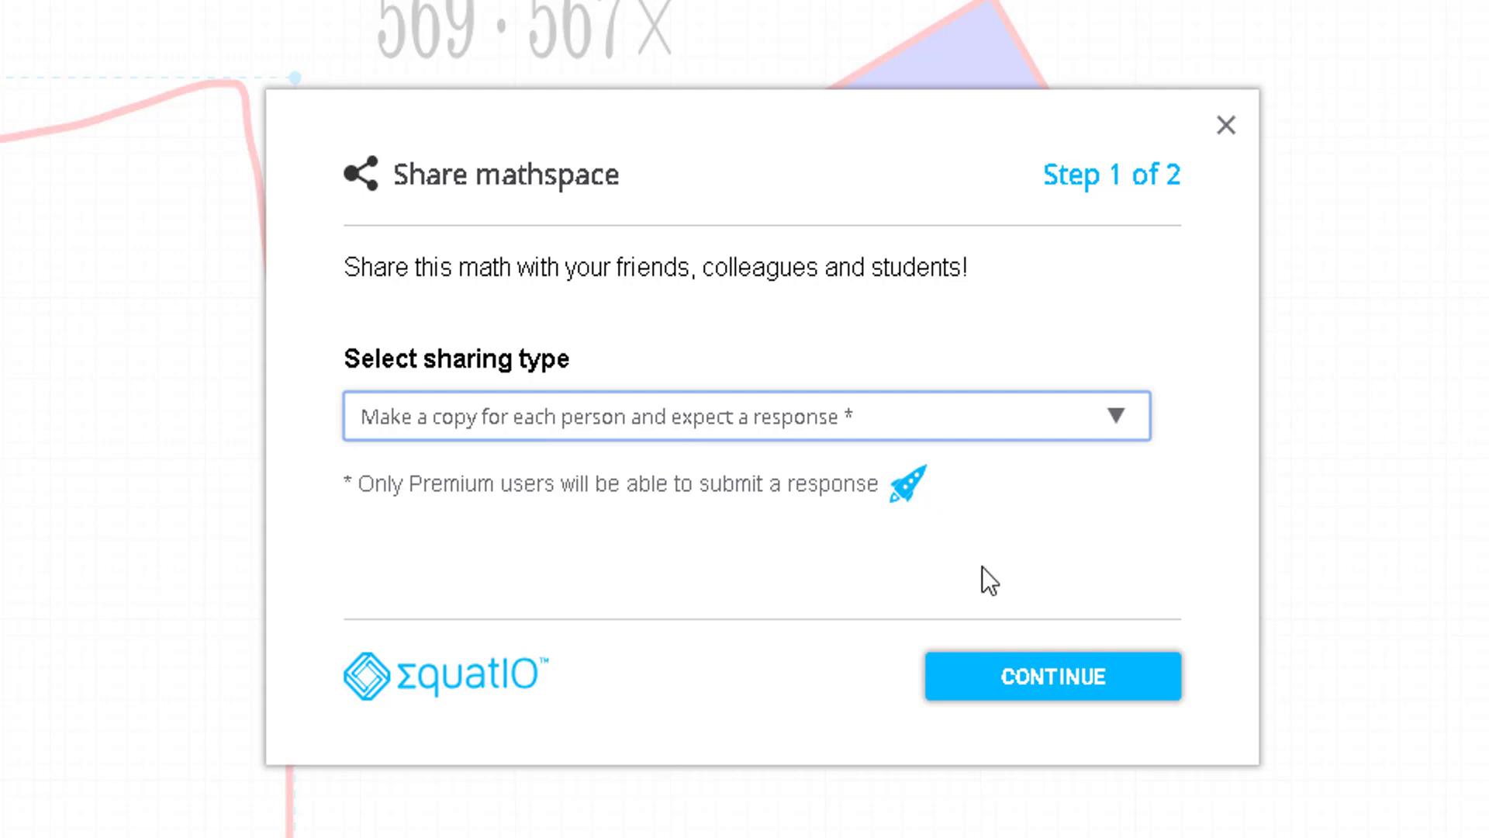
click(999, 689)
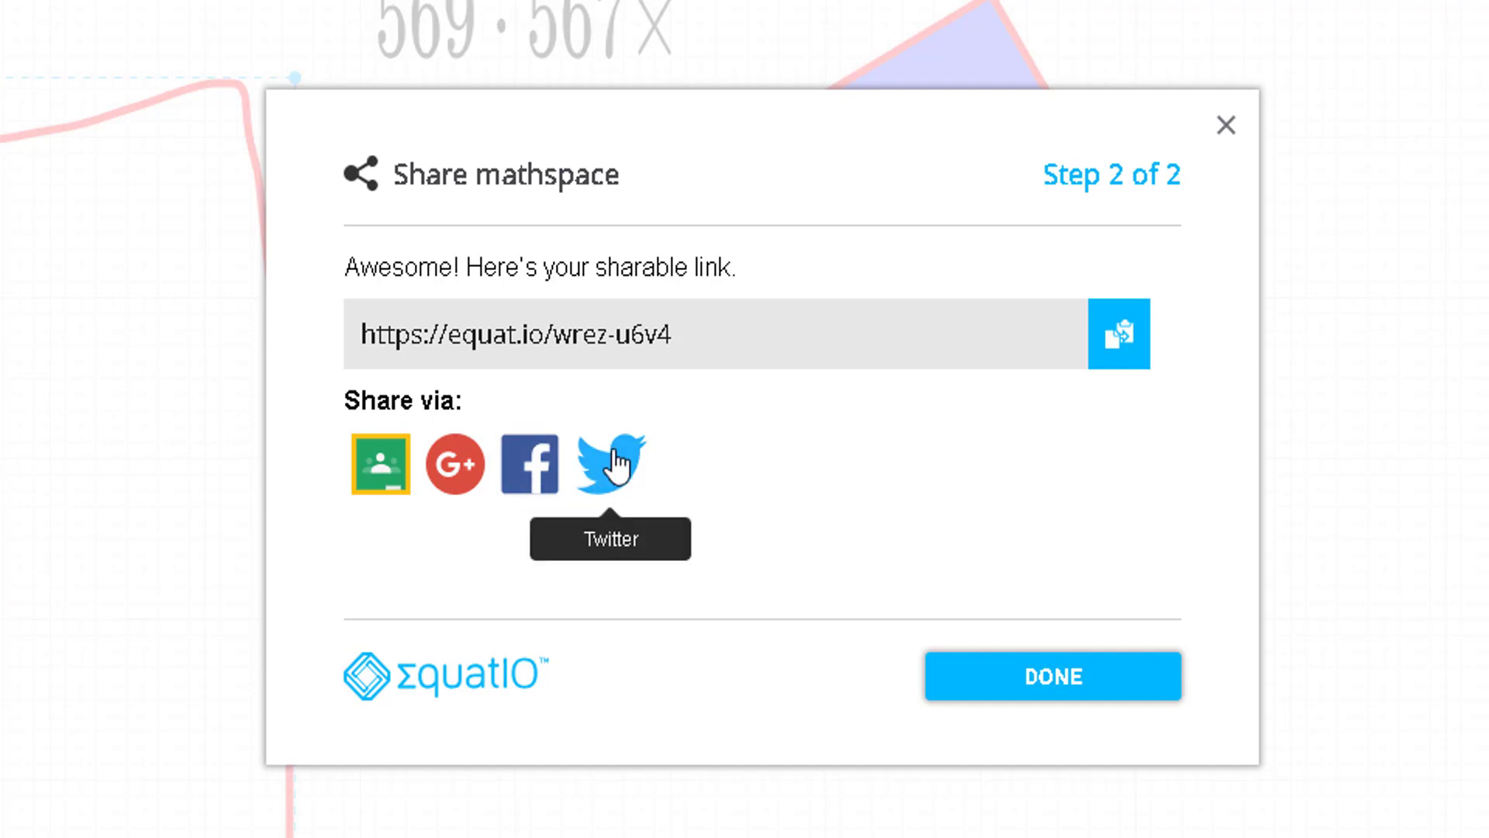
drag(666, 330, 353, 326)
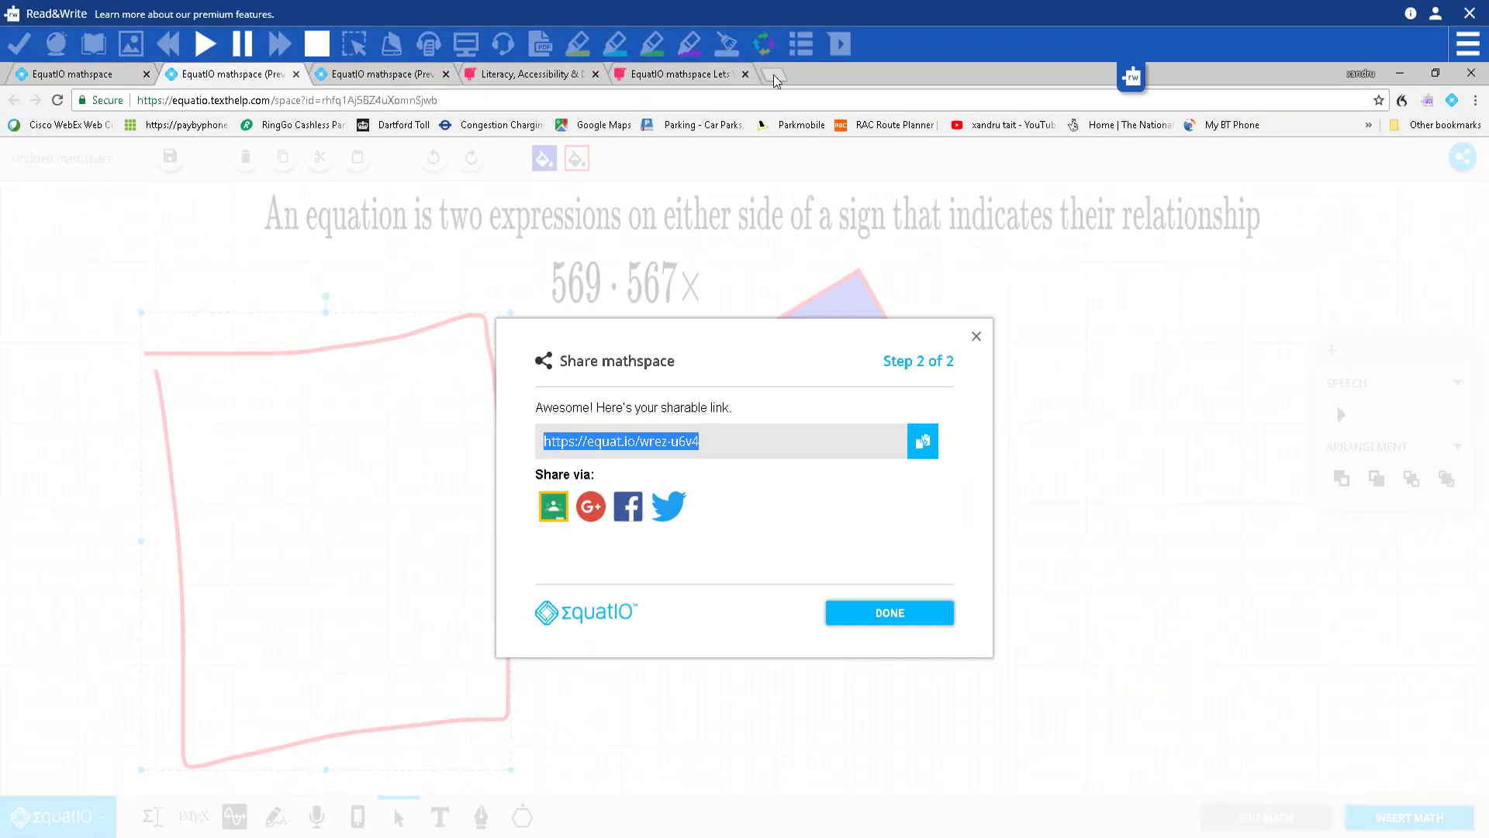
Step: Test the copied share link in a new tab, then close that tab
click(773, 74)
key(Return)
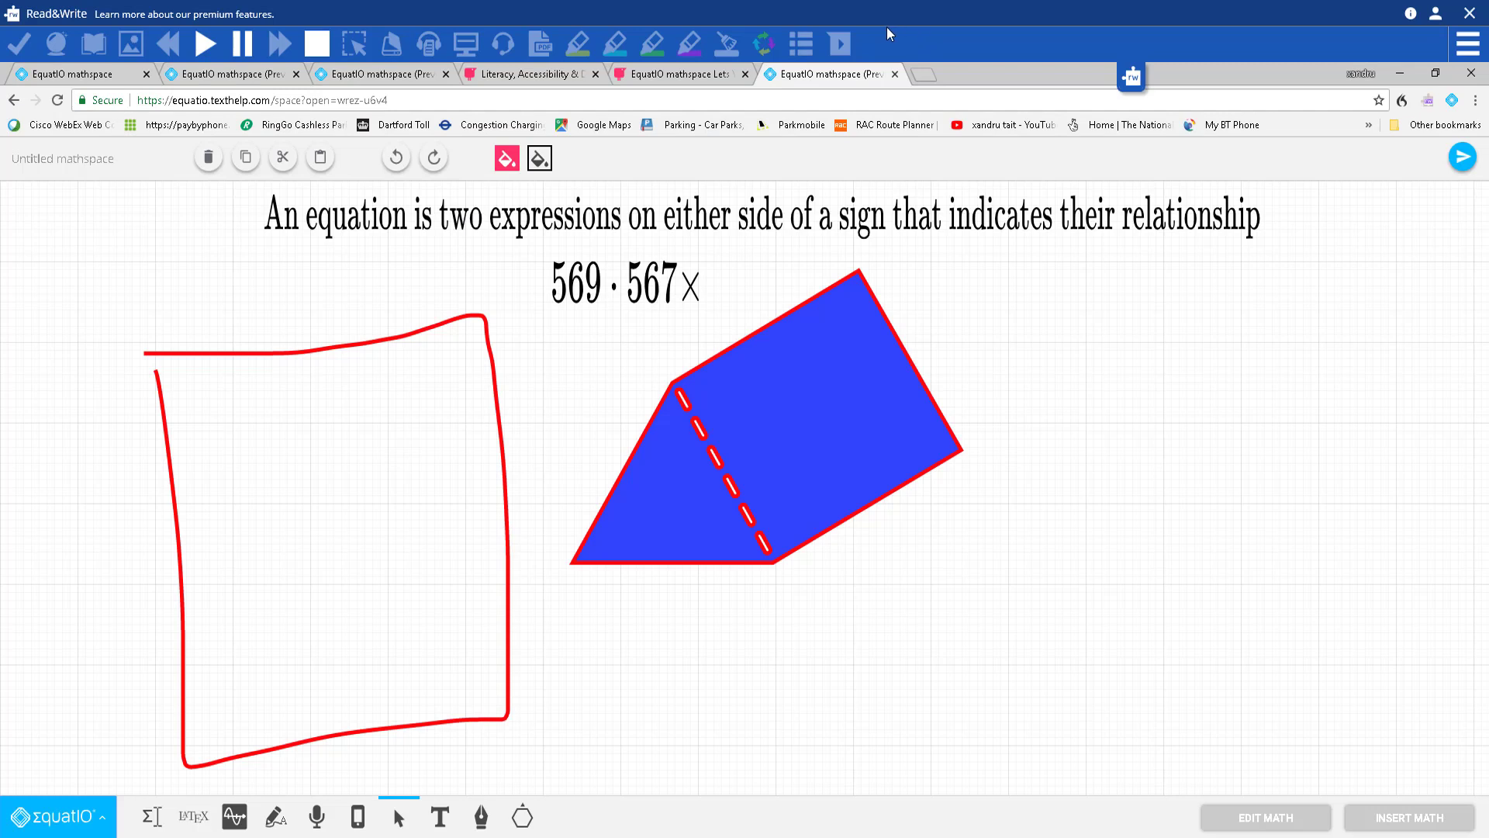
click(895, 76)
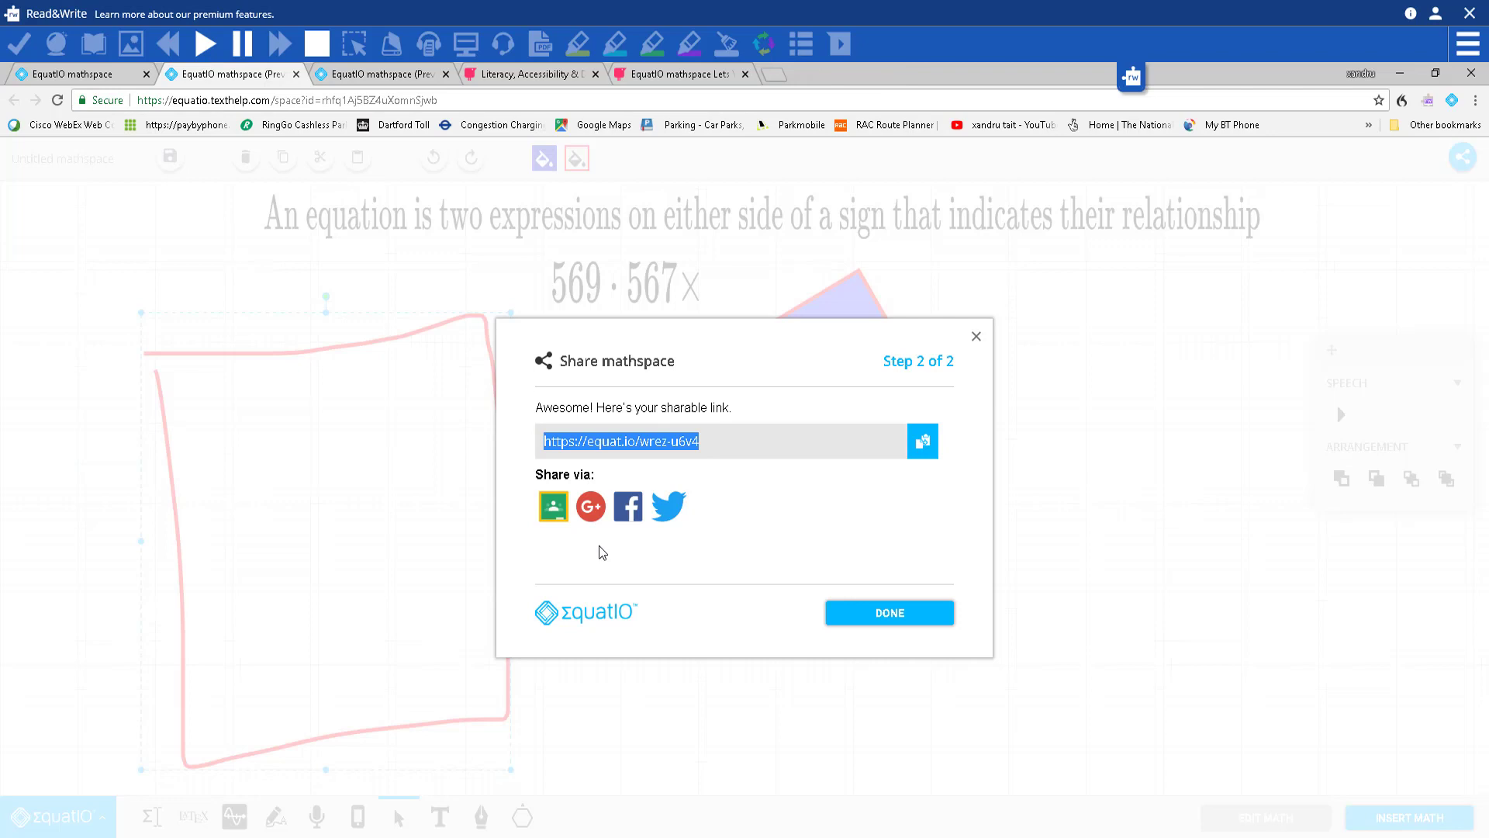
Step: Close the Share dialog, save the mathspace and close the leftover mathspace tabs
click(976, 336)
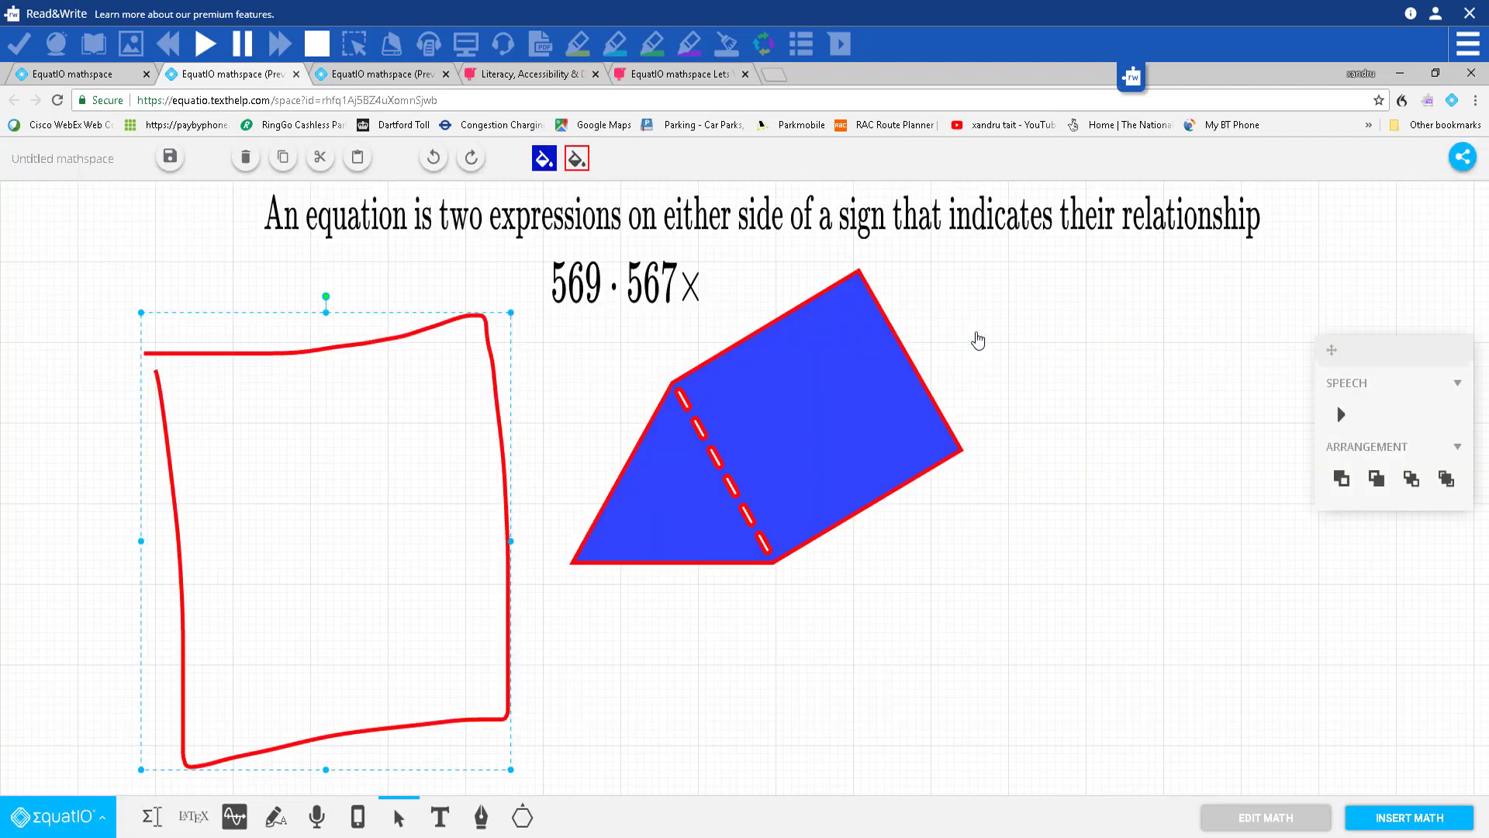
click(173, 159)
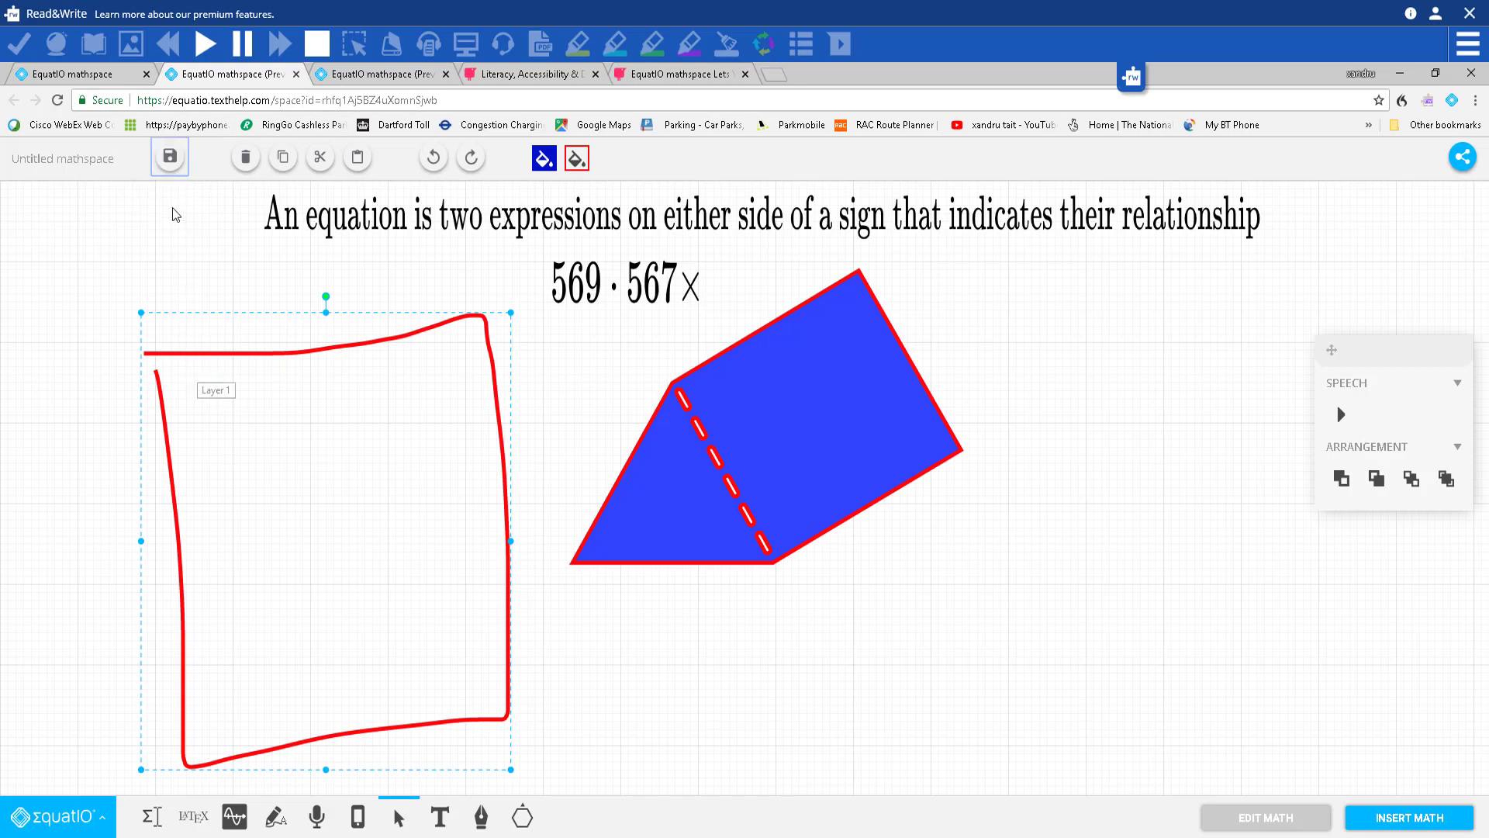
click(297, 74)
click(297, 74)
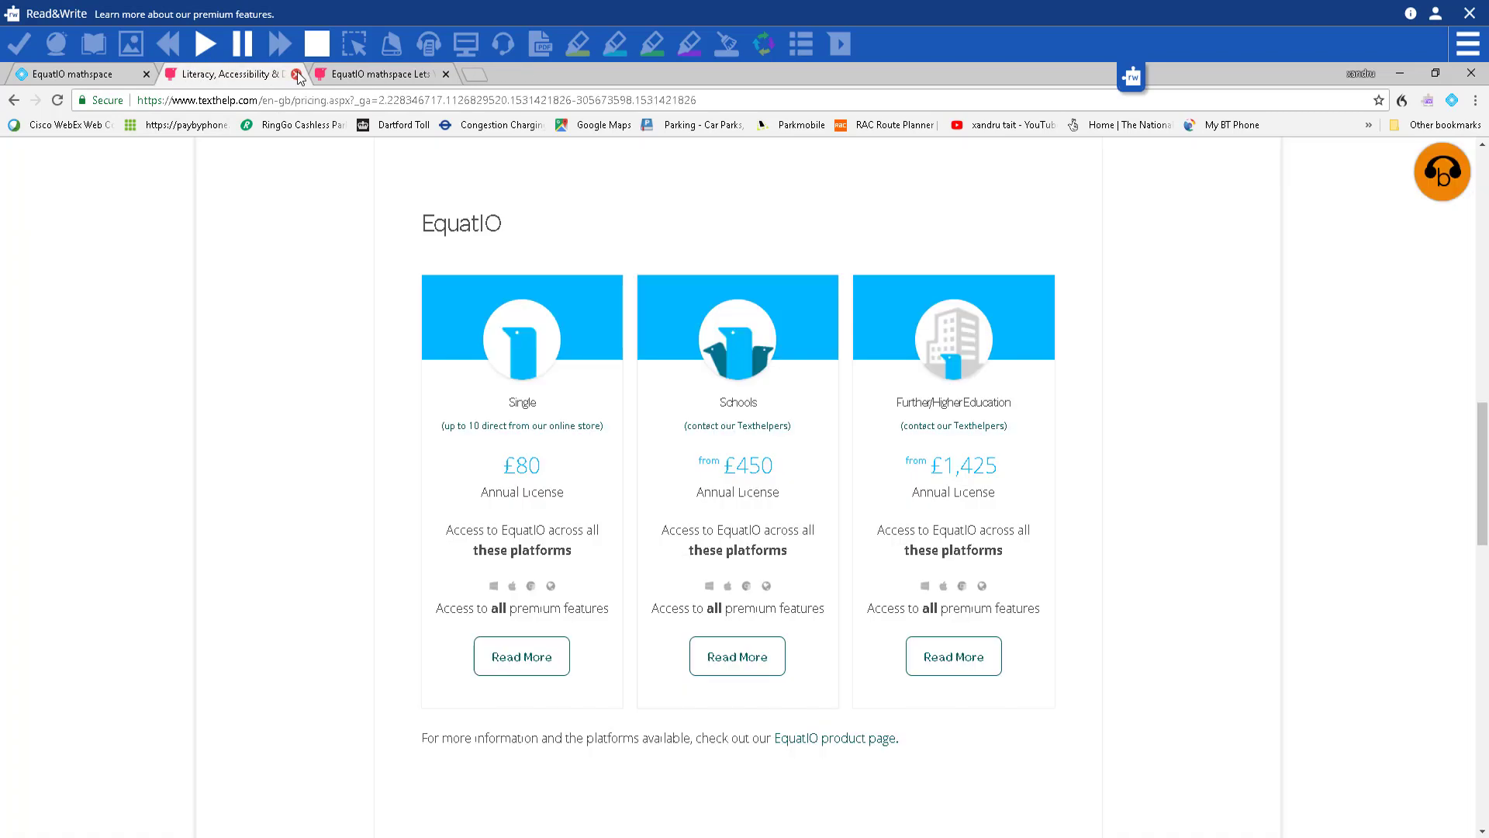
click(79, 78)
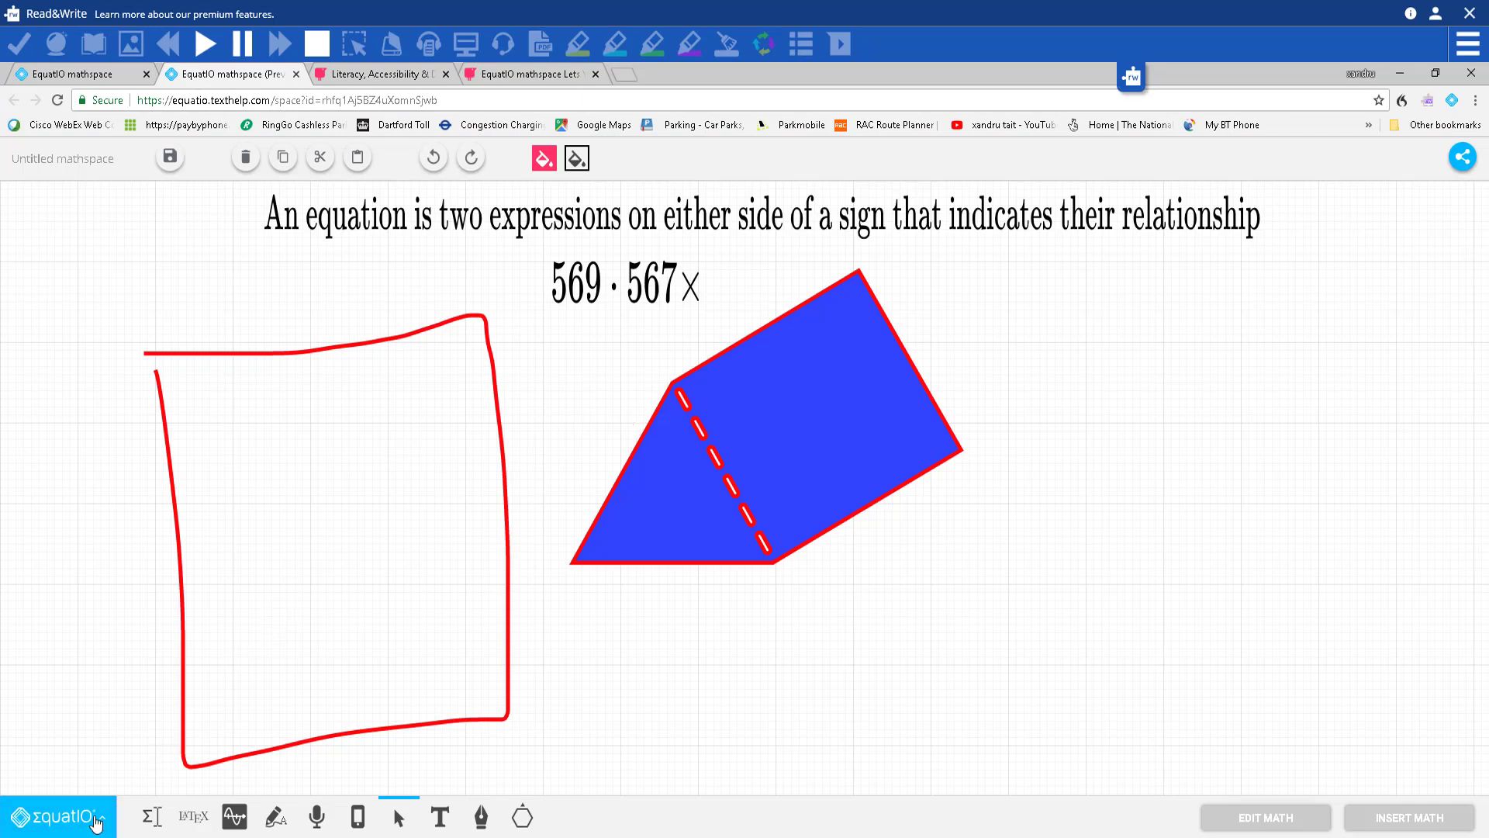
Step: Download the mathspace as a PNG and open the resulting equatio (1).png
click(96, 823)
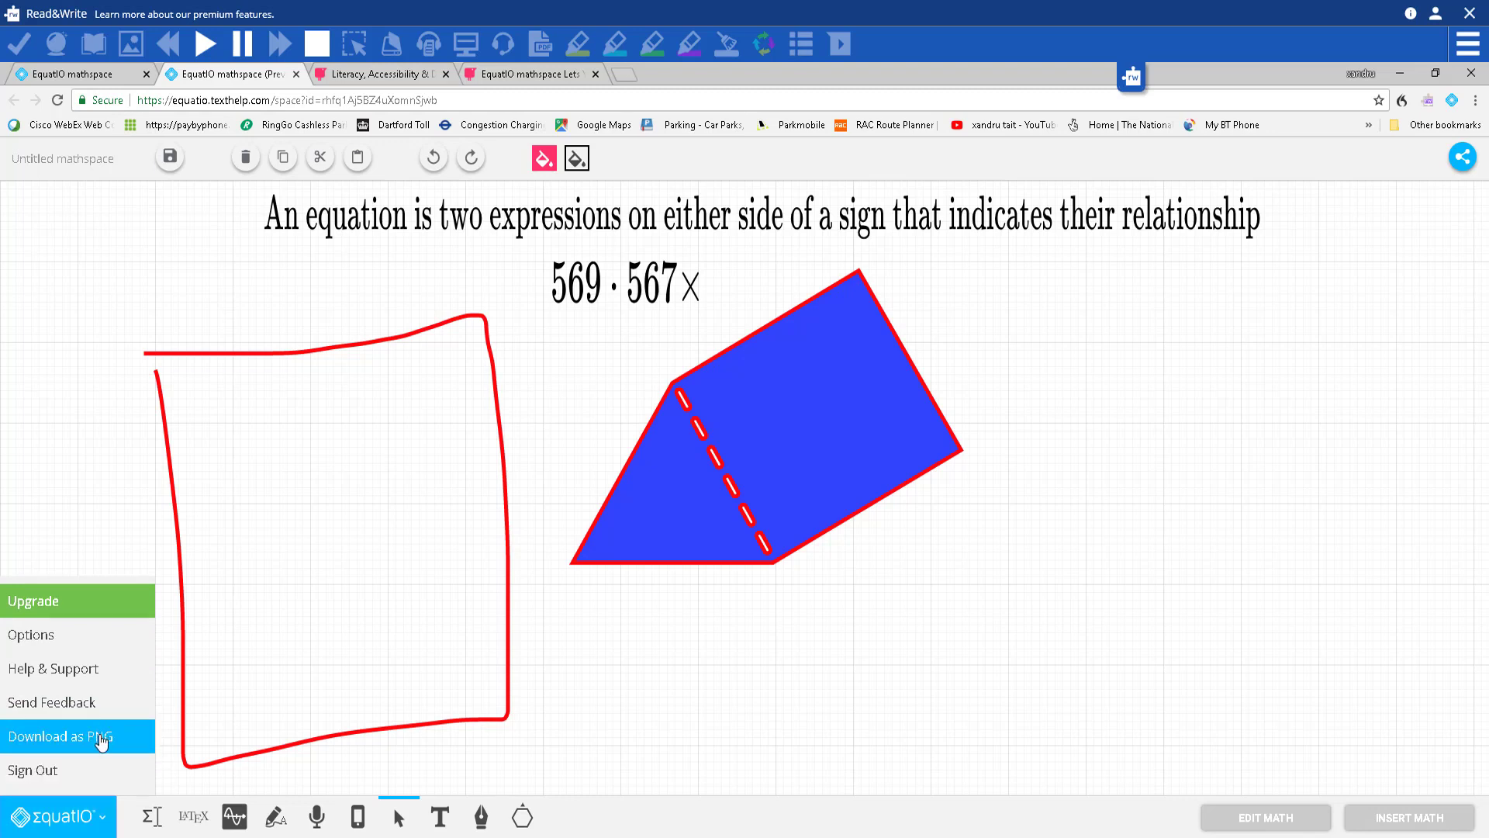
click(101, 738)
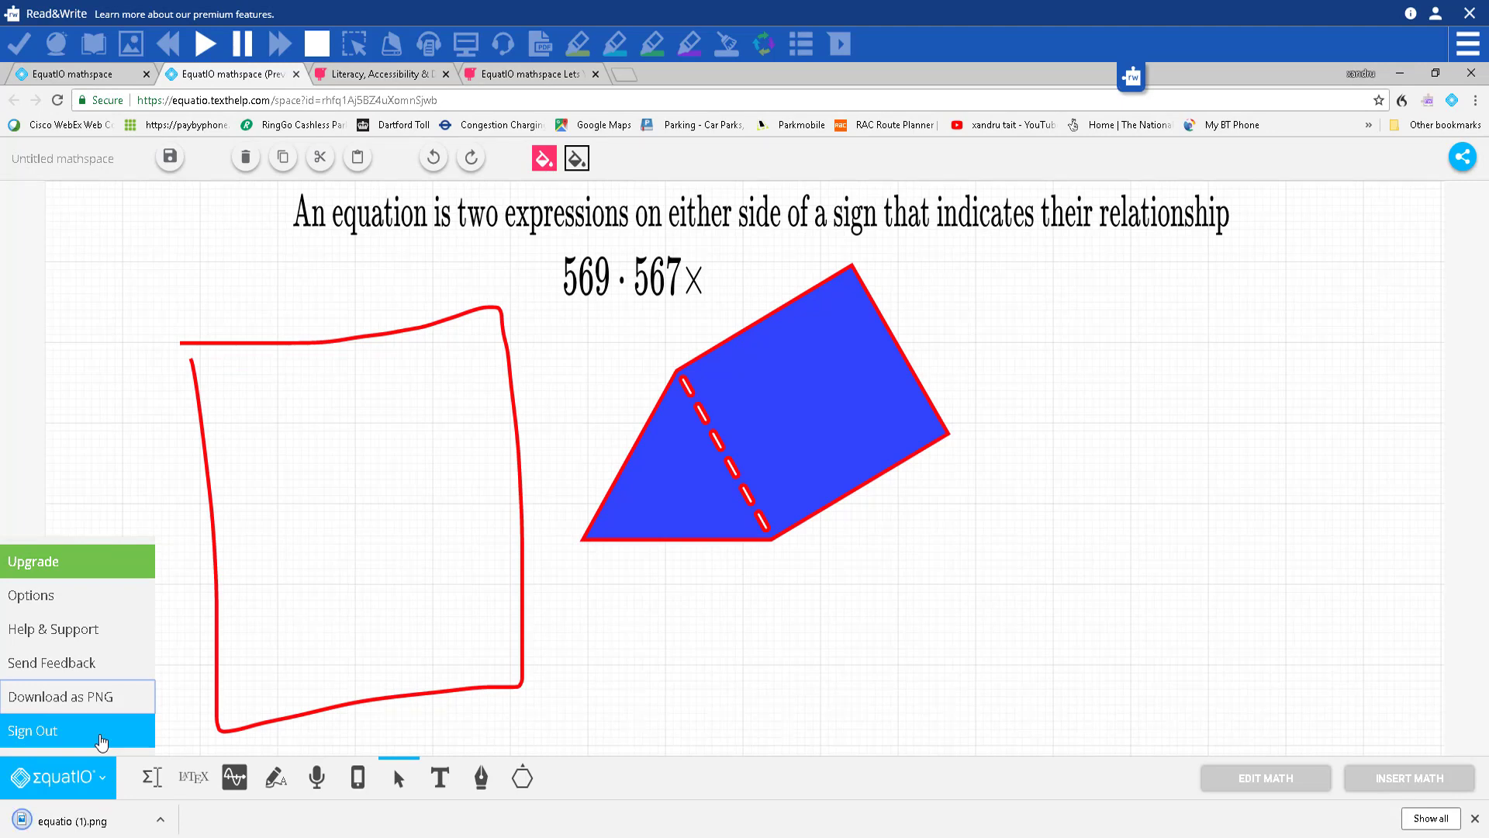
click(87, 824)
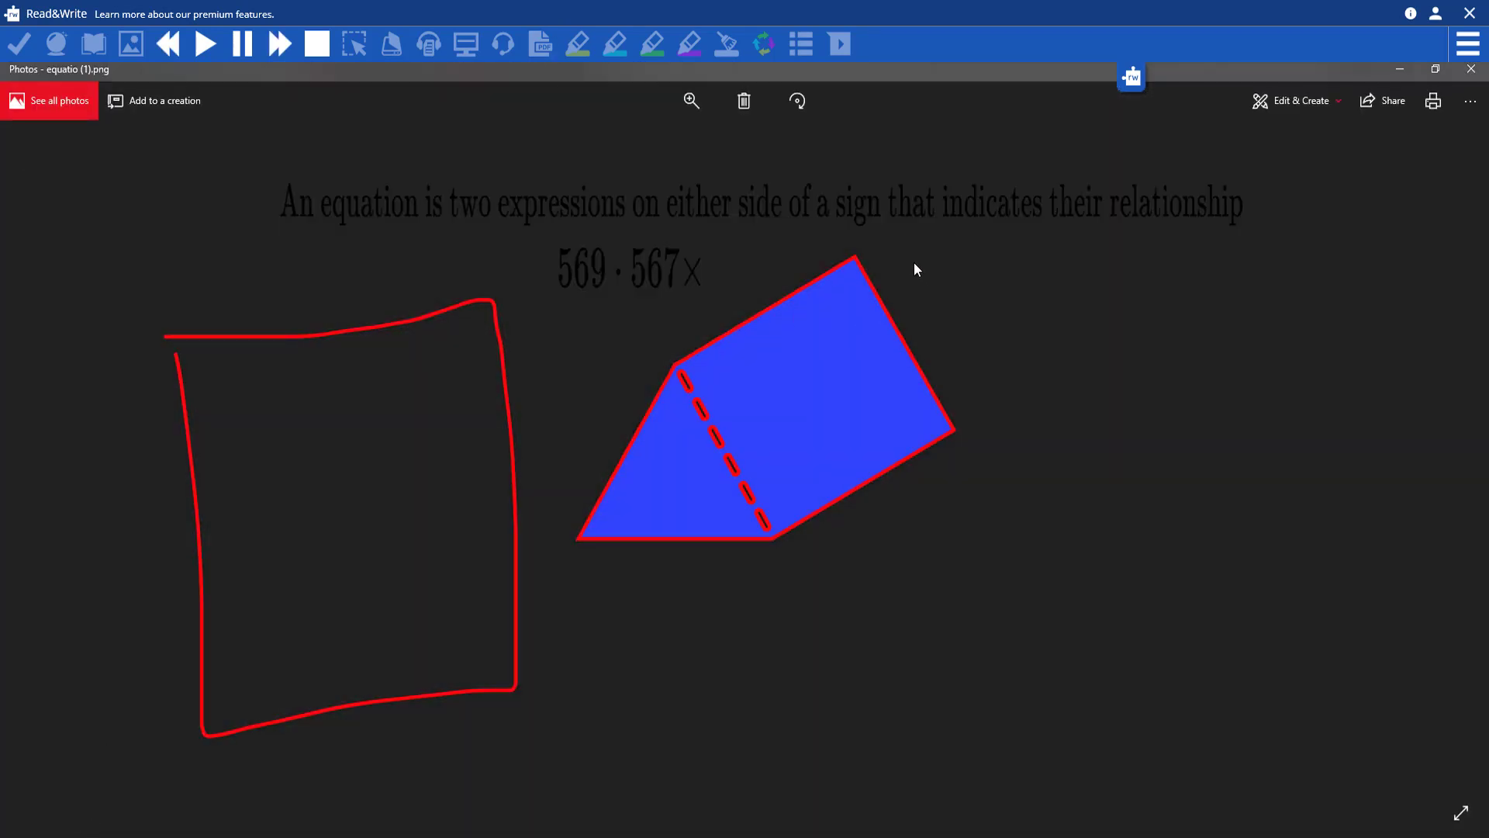
Step: Close the Photos viewer showing equatio (1).png
click(1471, 71)
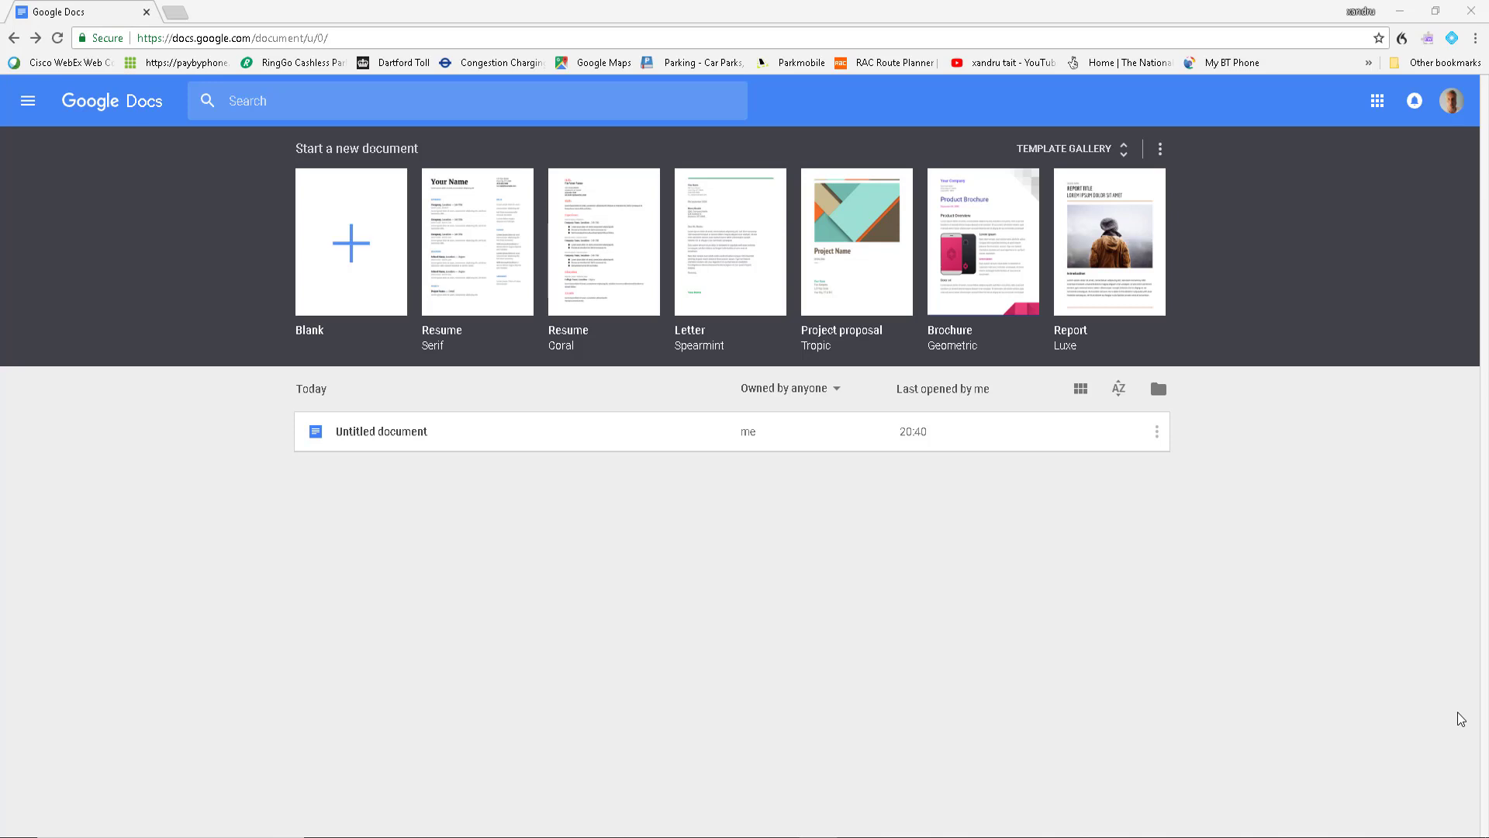
Step: Create a blank Google Doc and launch the EquatIO Equation Editor
click(348, 241)
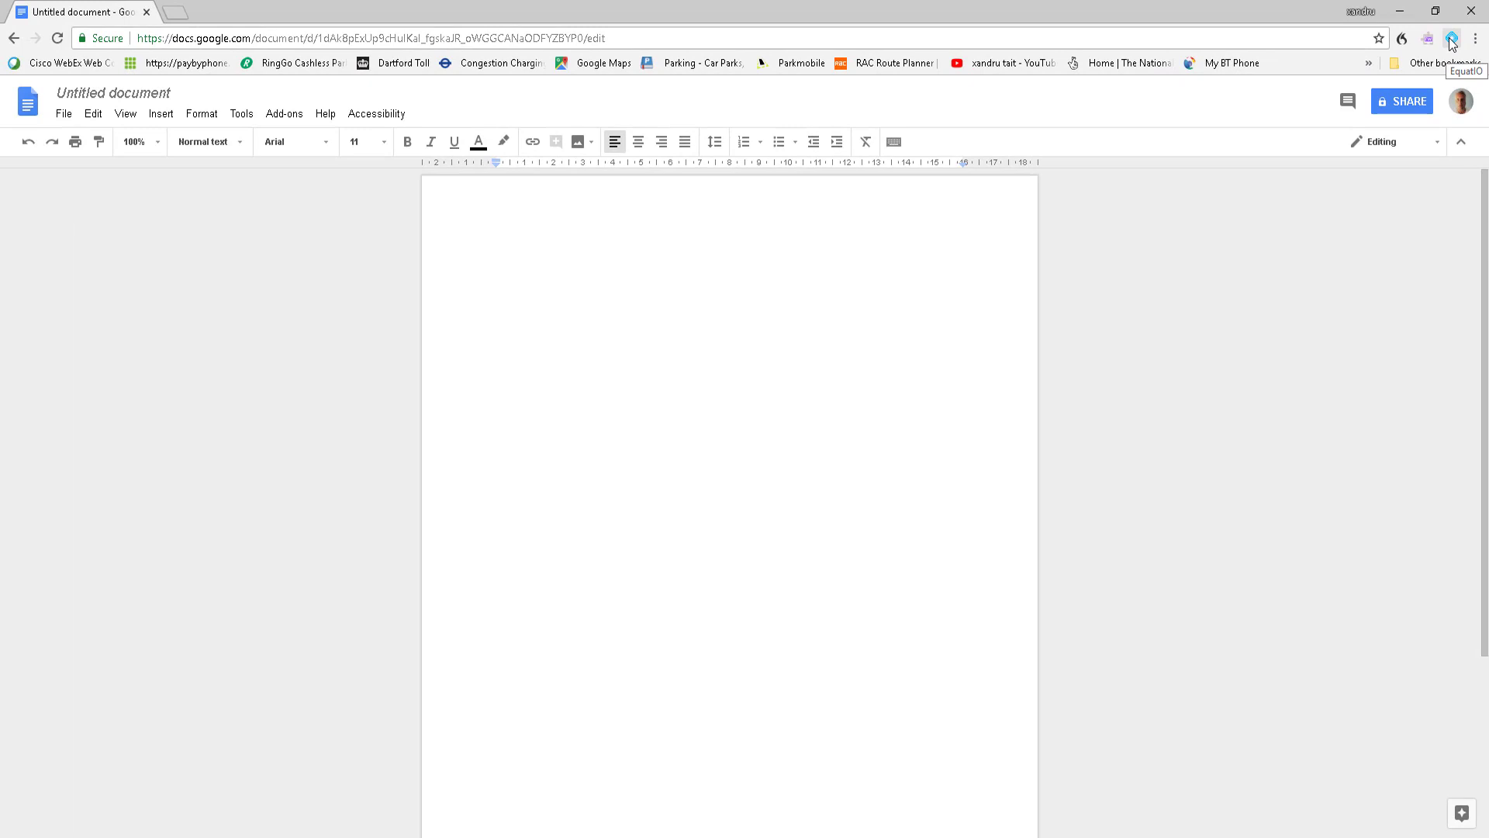
click(1451, 39)
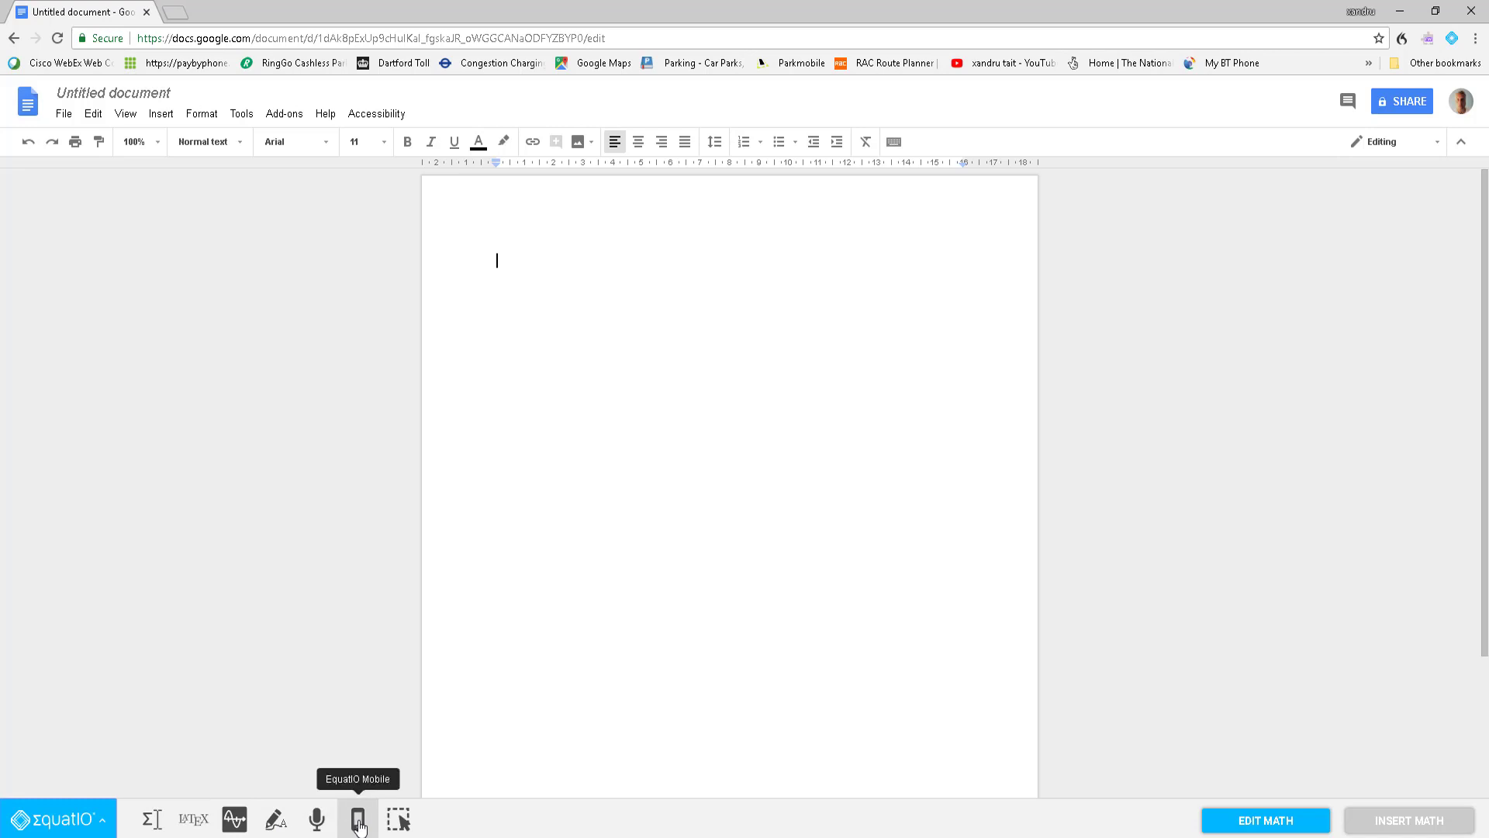
click(151, 824)
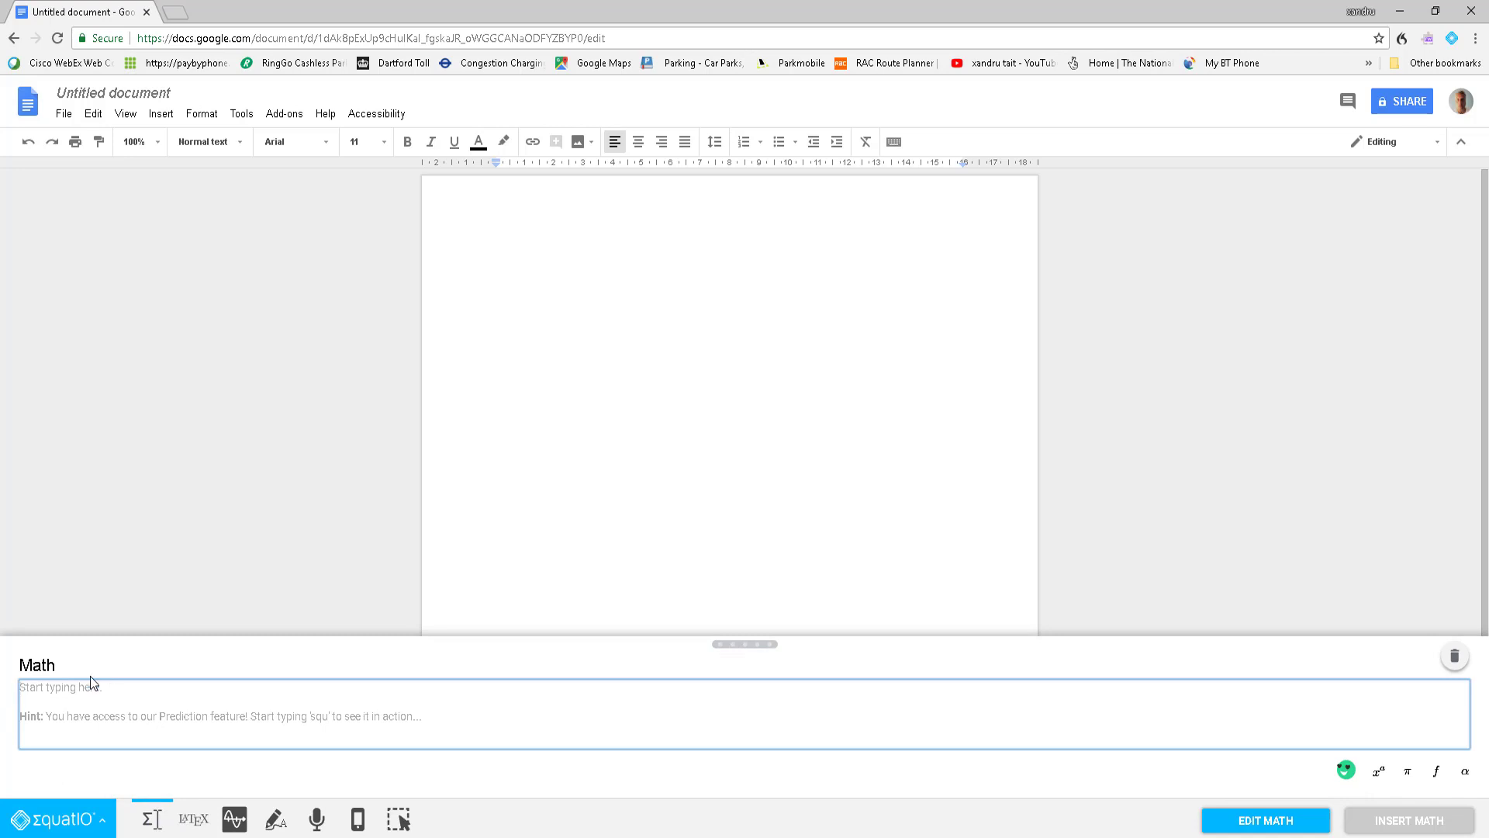
Step: Enter 5678x × 45 ∂/∂x using the times and derivative suggestions, and insert it into the document
text(5678)
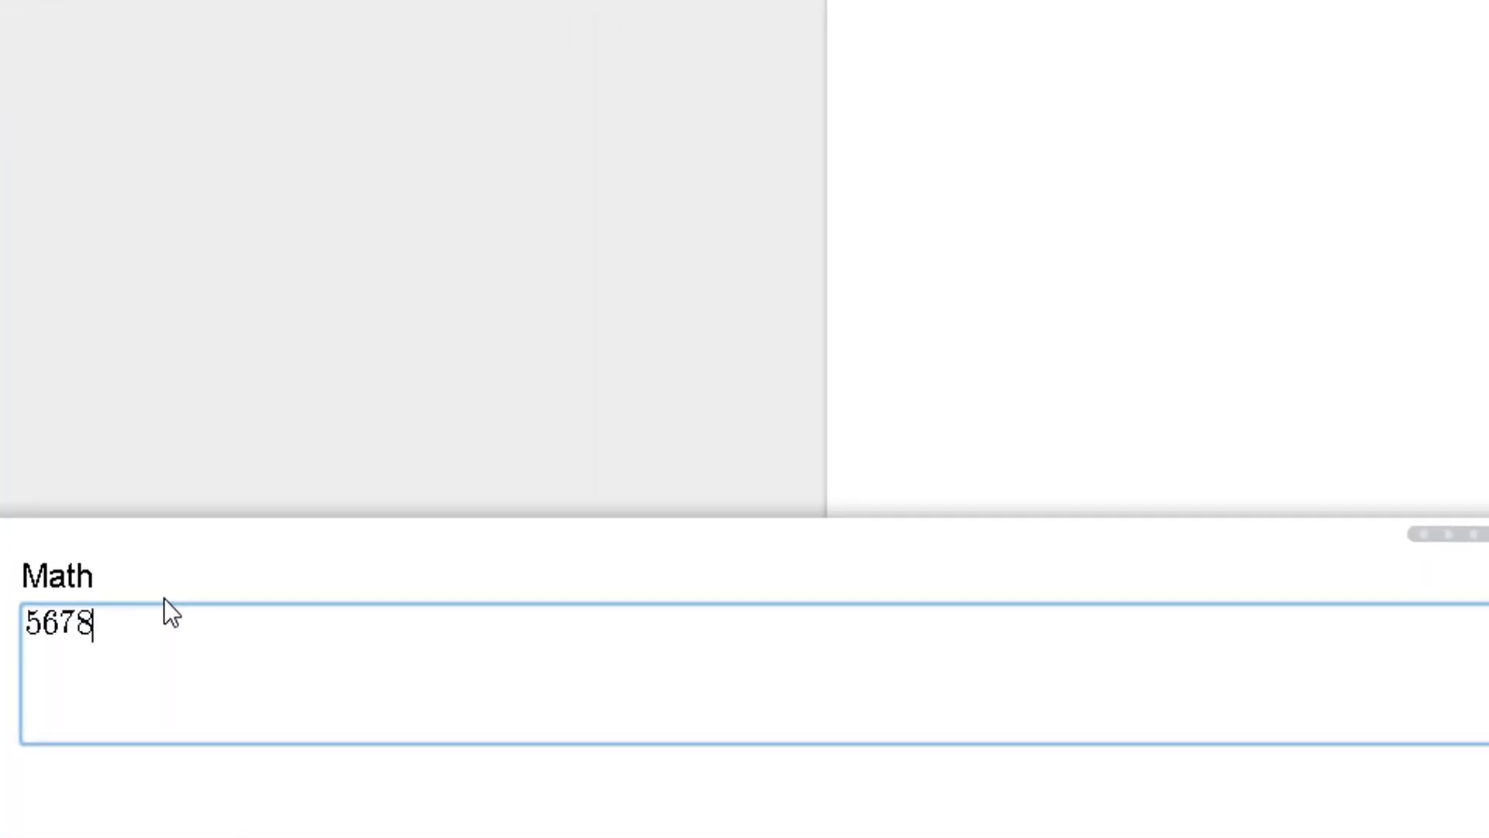
text(x)
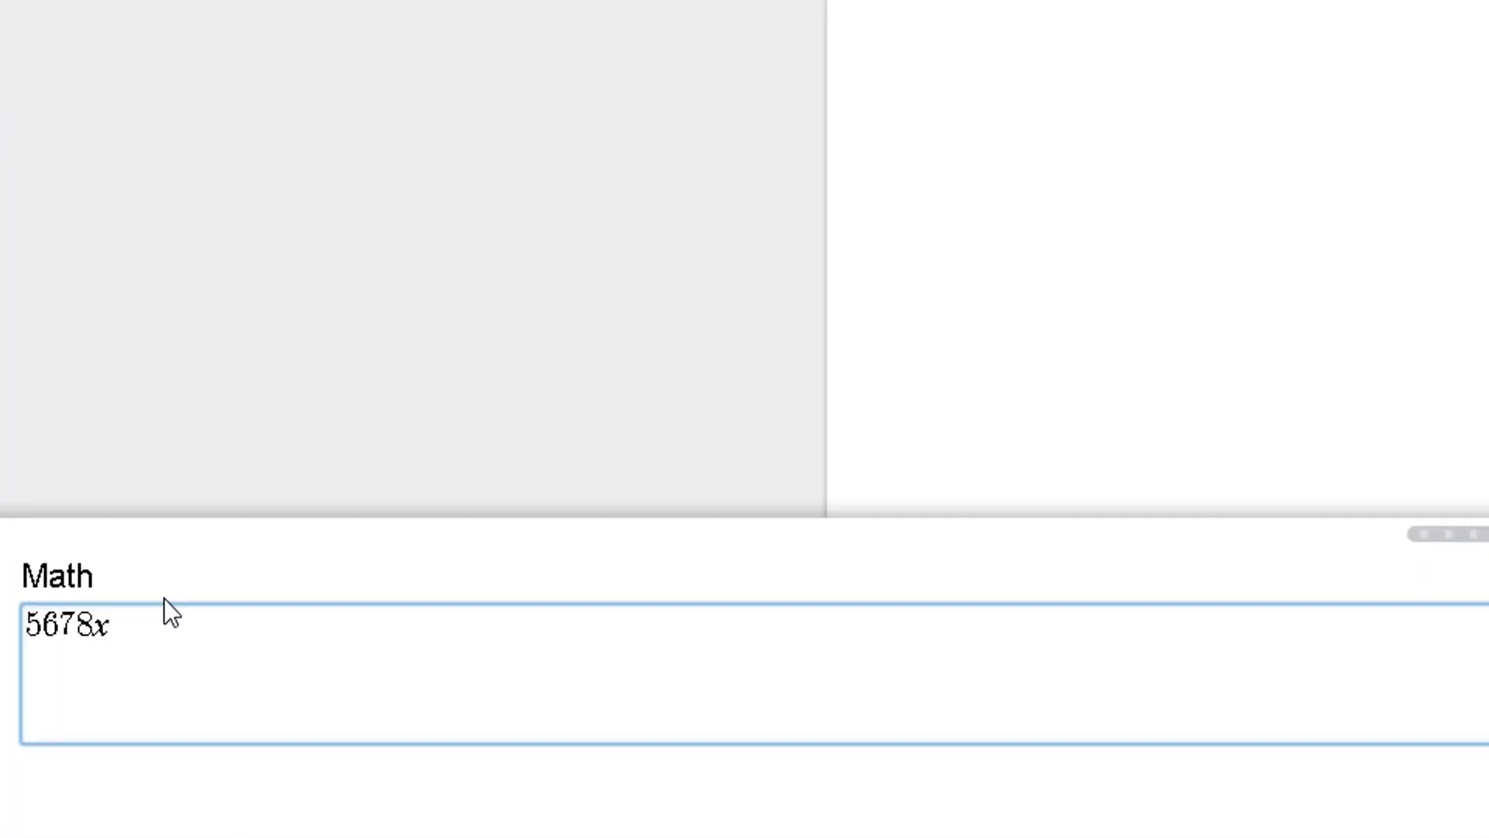
text(ti)
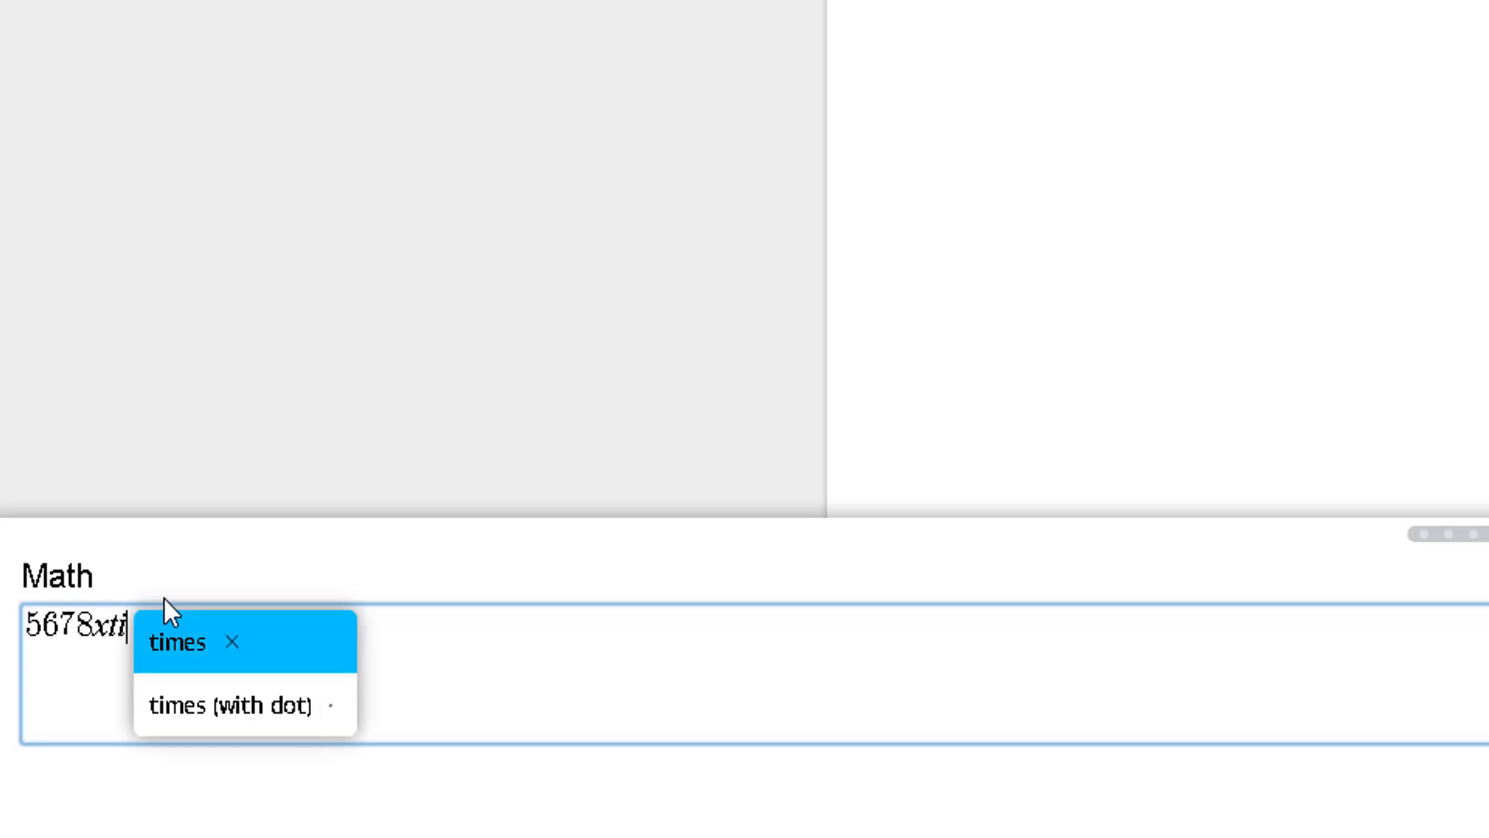
key(Return)
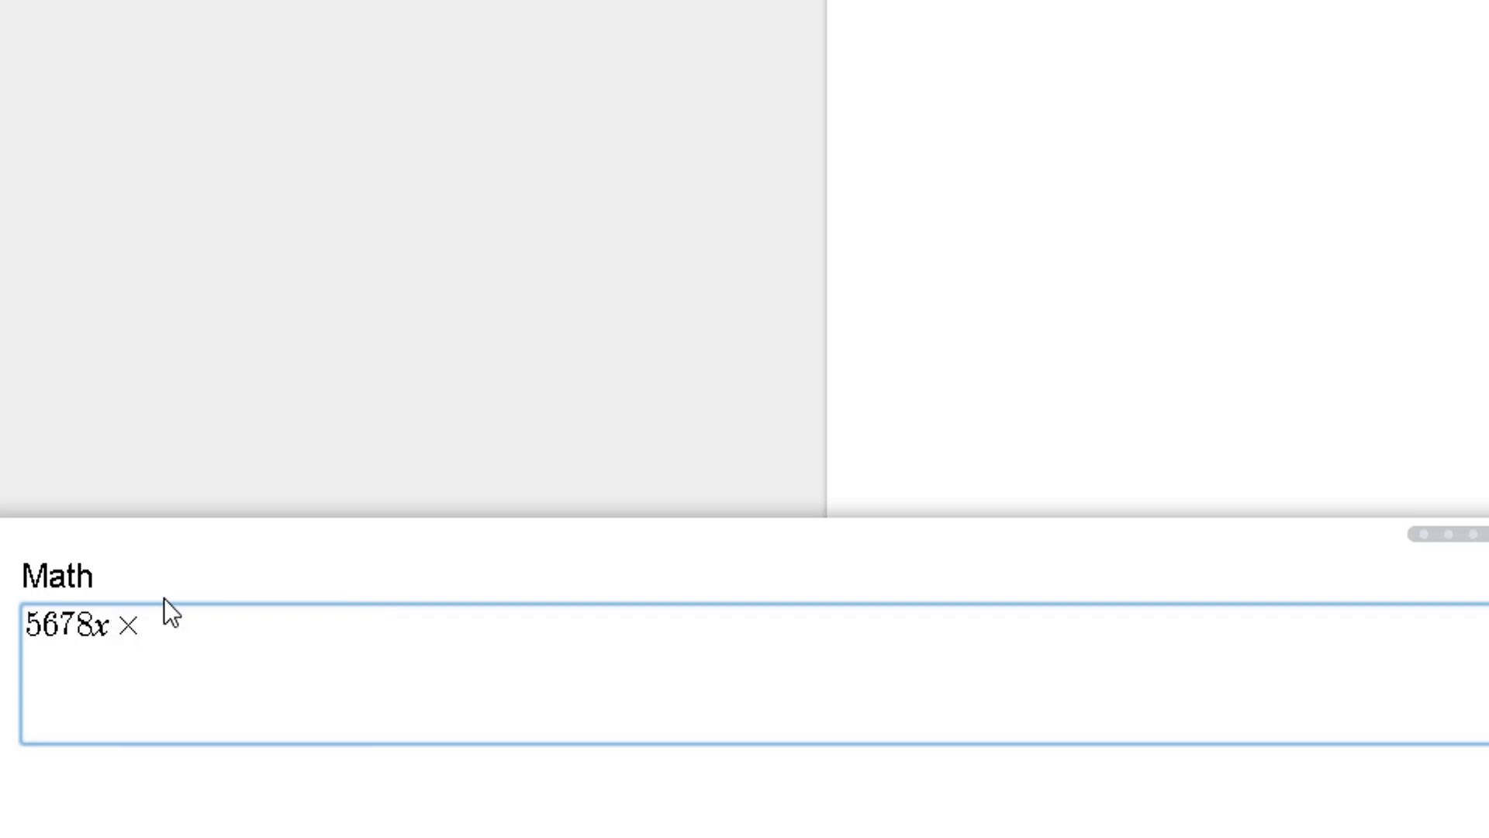
text(45de)
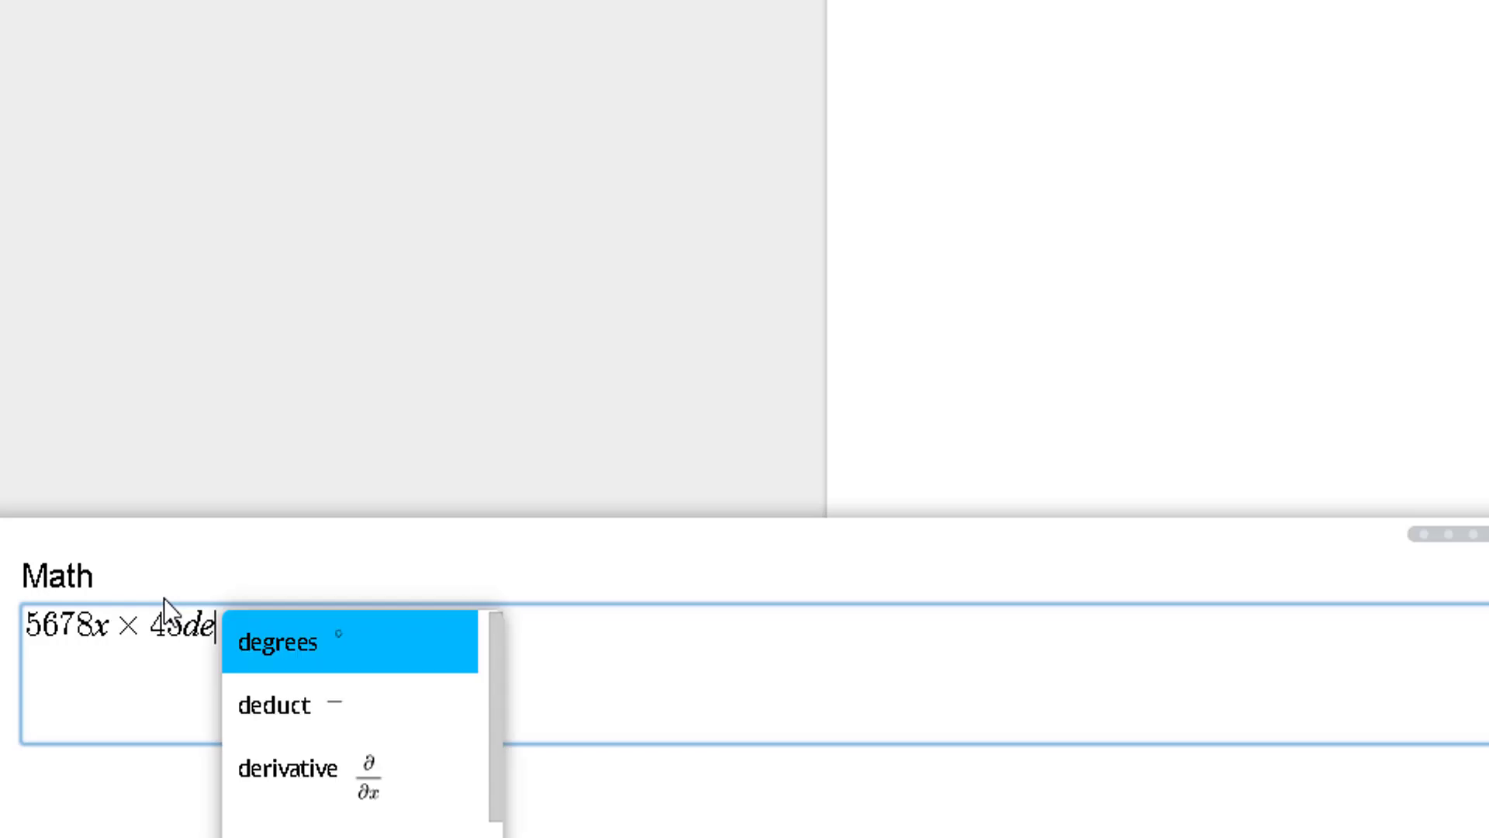
key(Down)
key(Down)
key(Down)
key(Up)
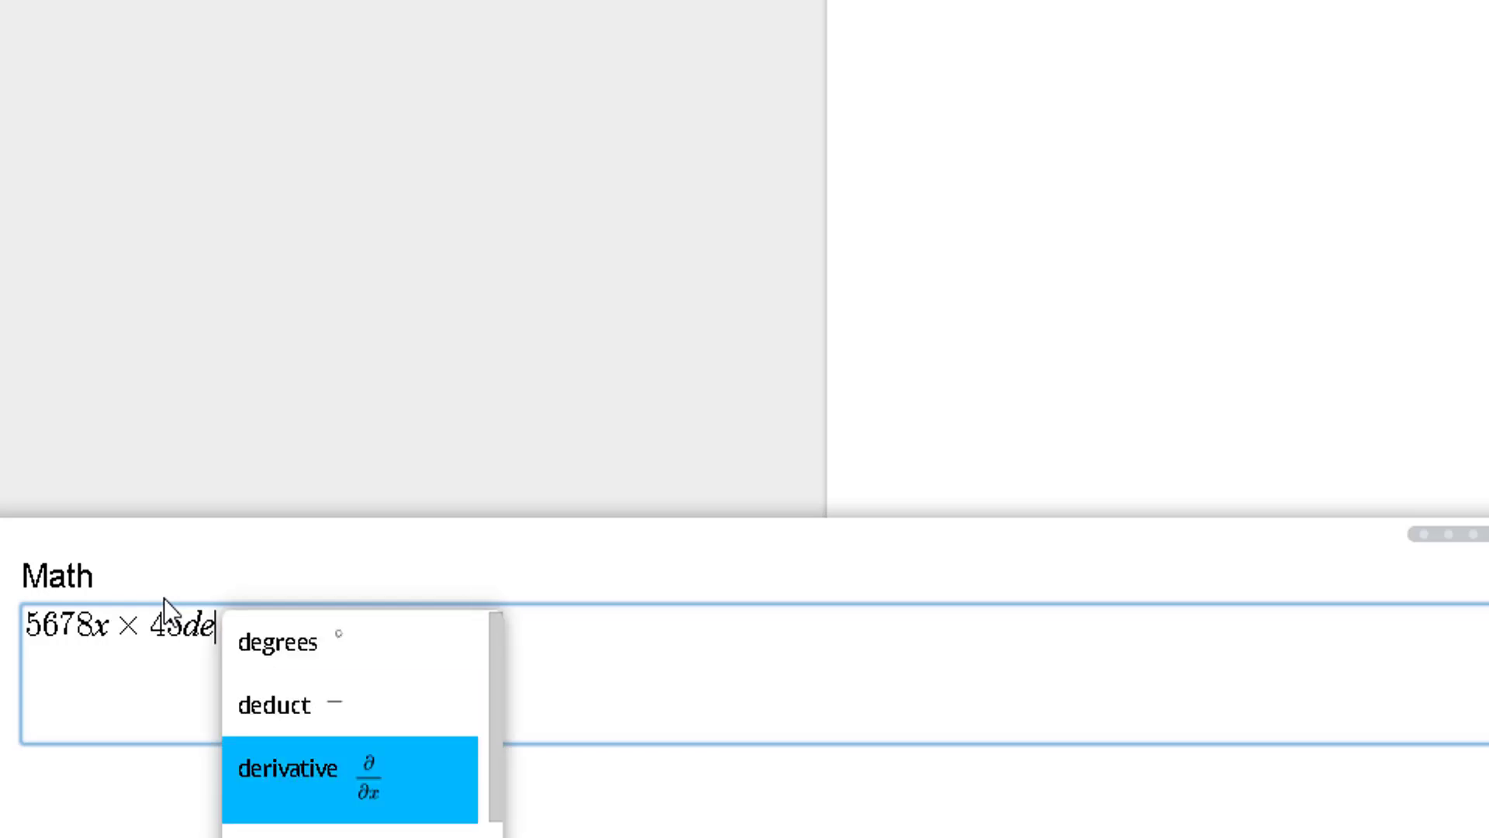
key(Return)
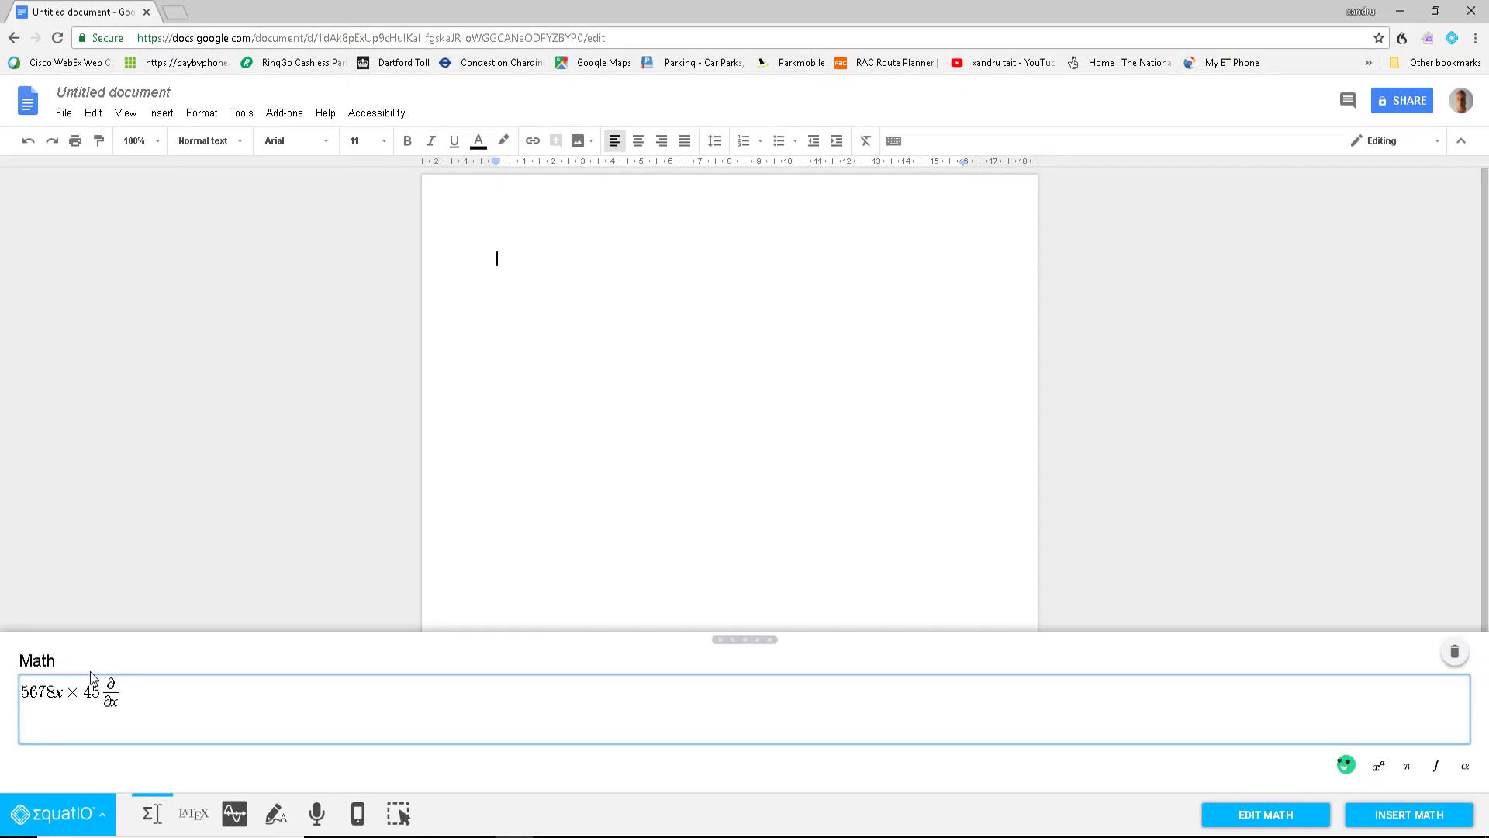
click(1396, 819)
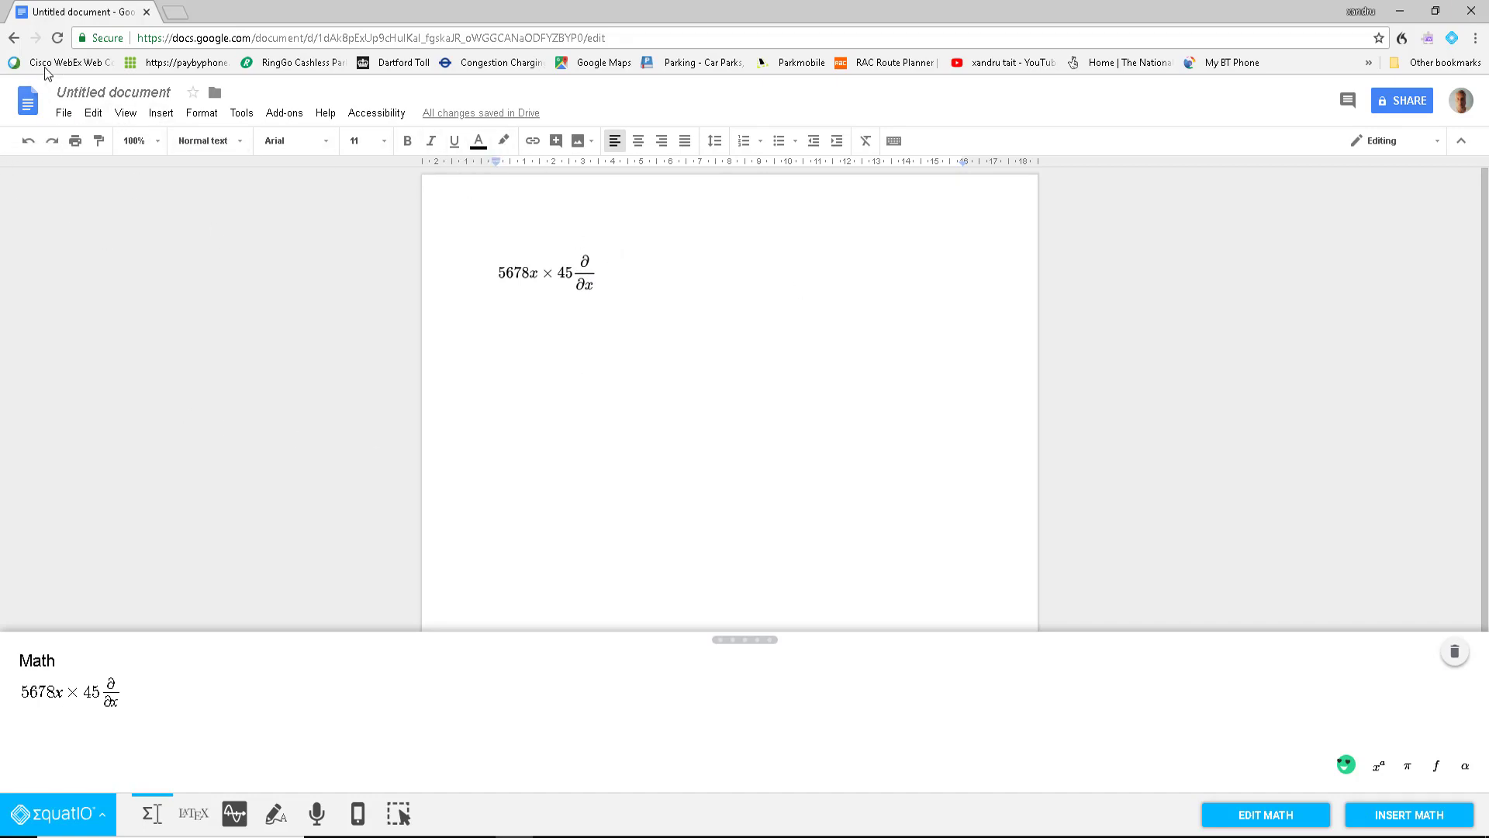
Step: Download the document as Microsoft Word (.docx) and open the downloaded file
click(64, 114)
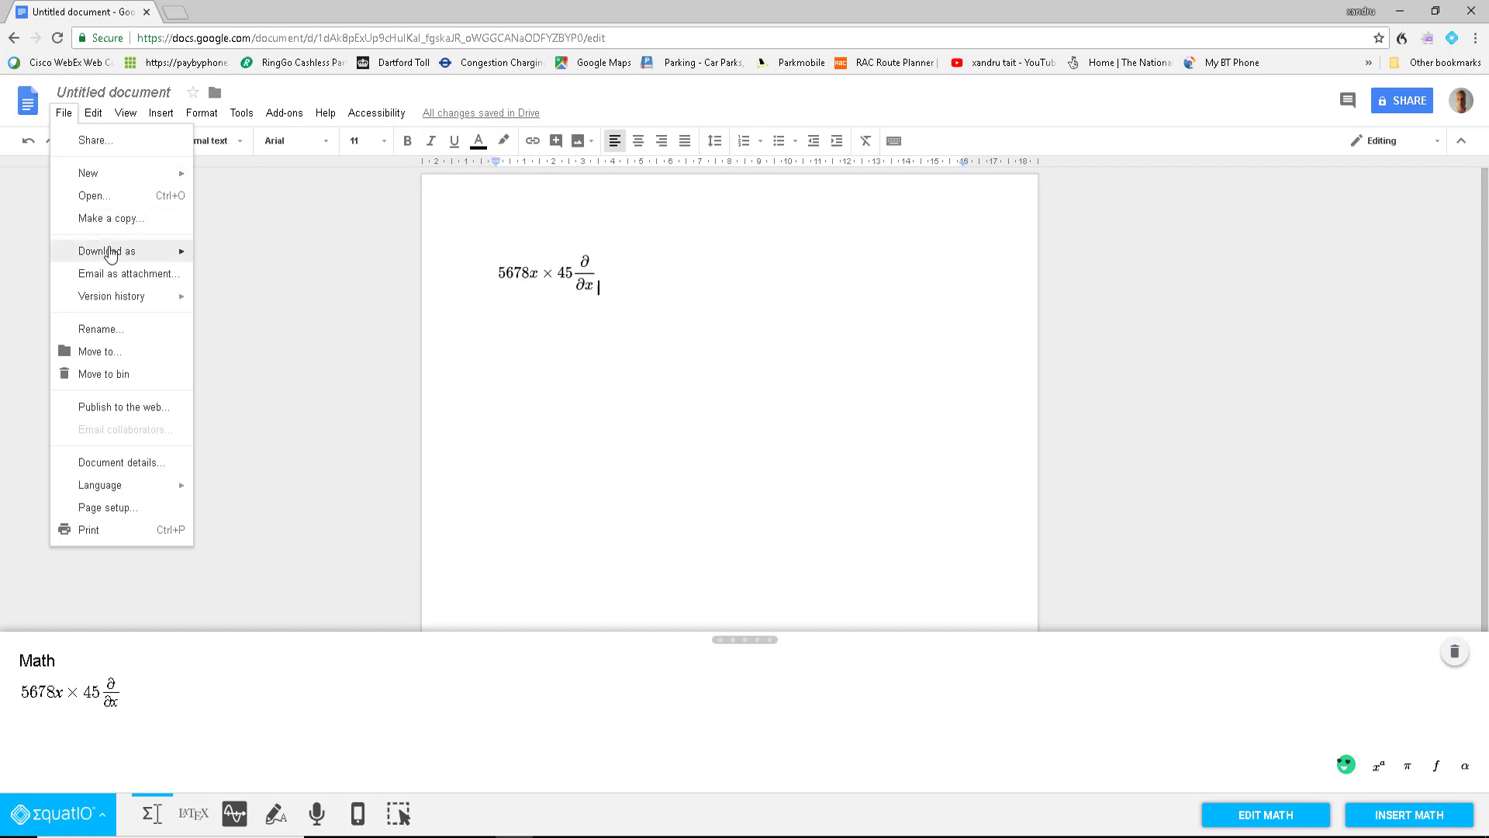
mouse_move(109, 251)
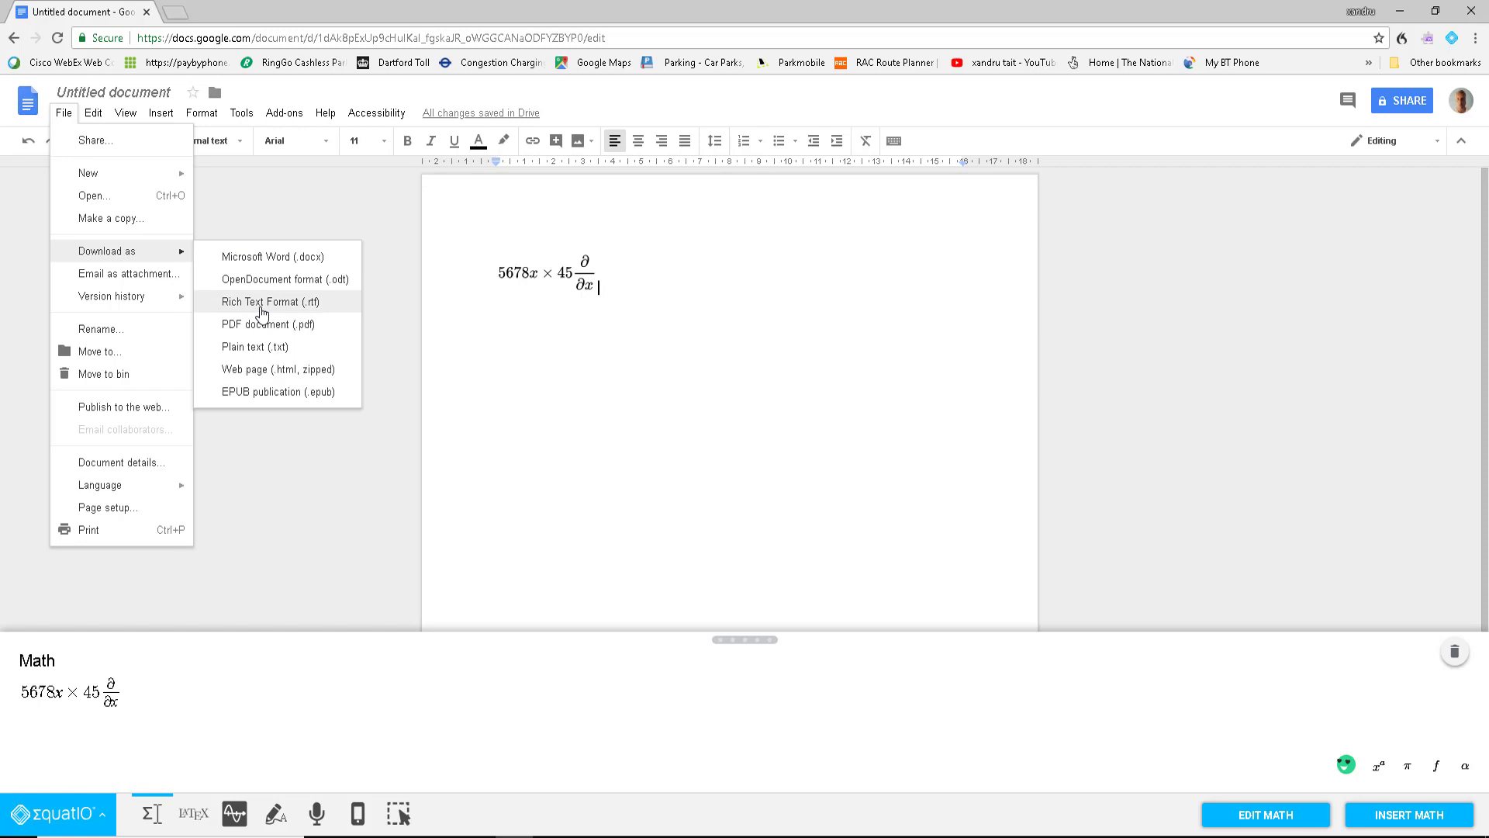
click(278, 251)
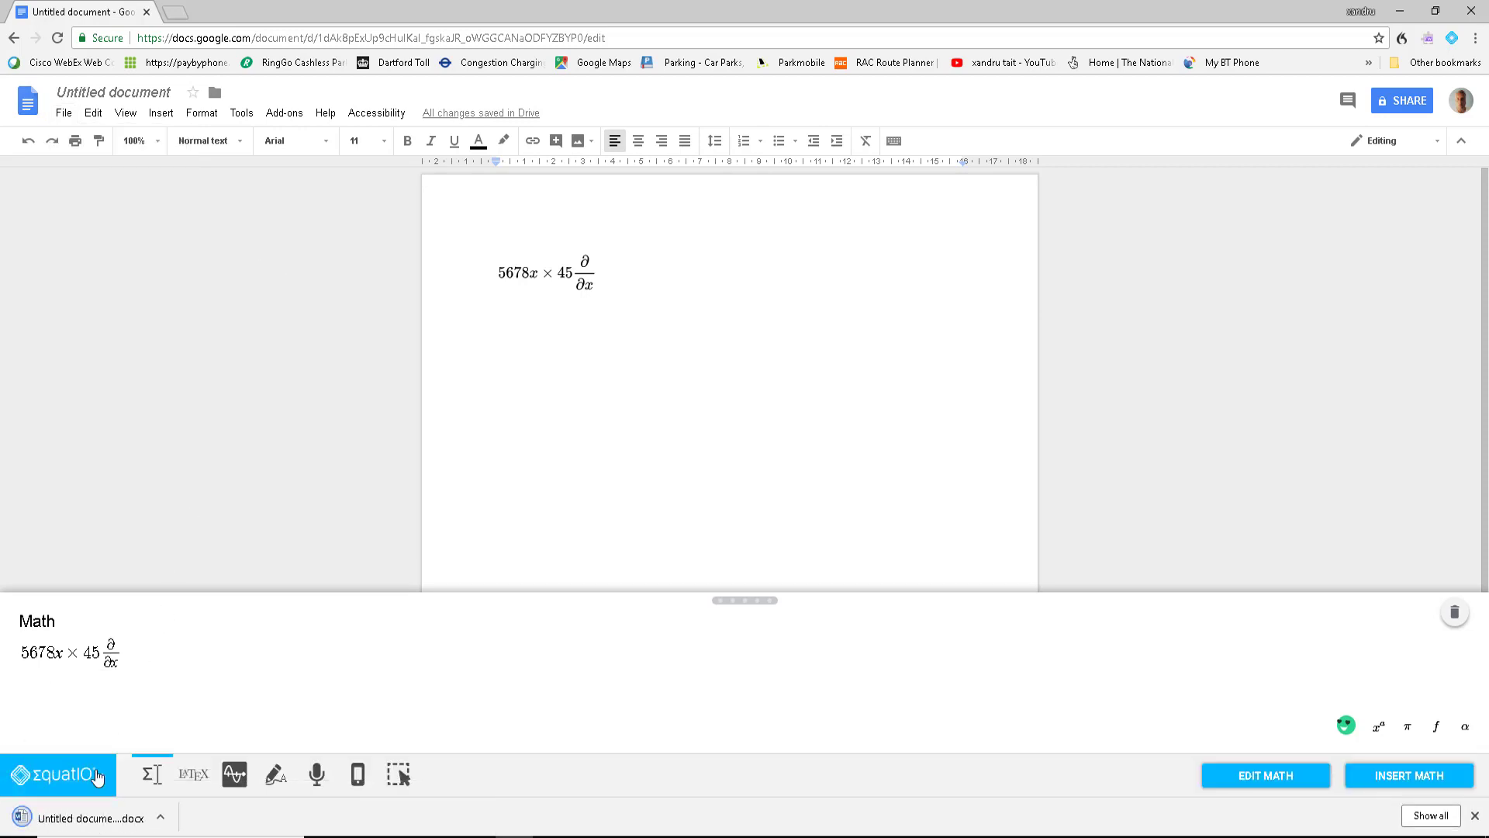
click(89, 818)
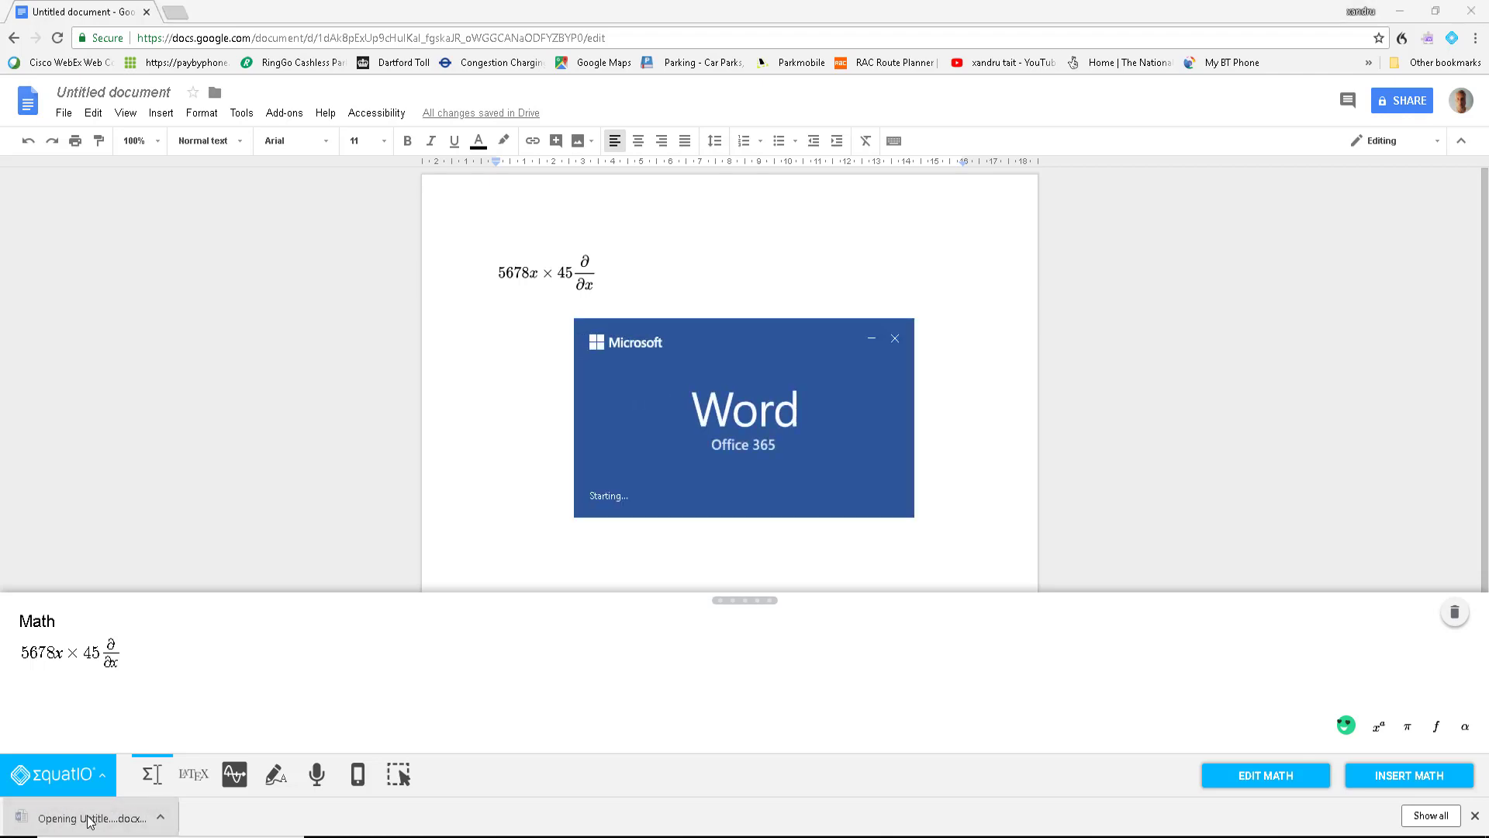